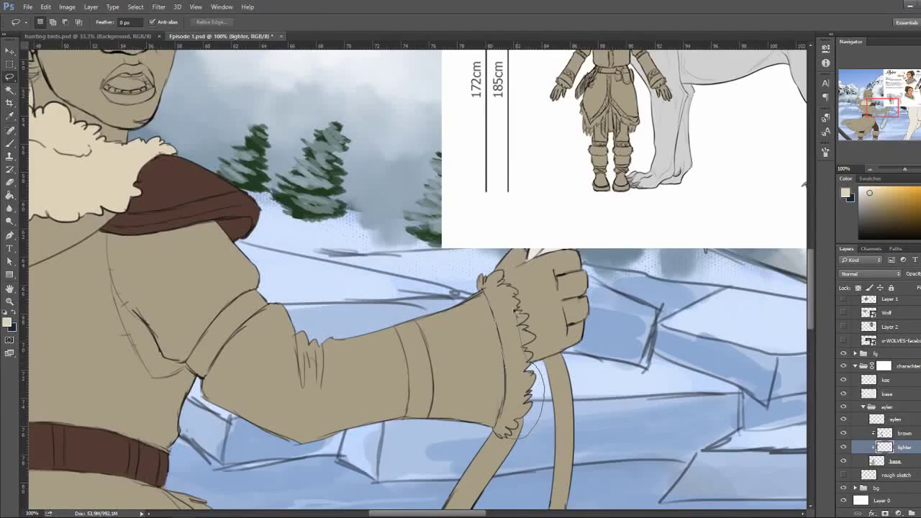
Fill the glove cuff light beige and paint light fur along the coat's right and lower edges
{"action": "key", "text": "b"}
{"action": "key", "text": "alt+BackSpace"}
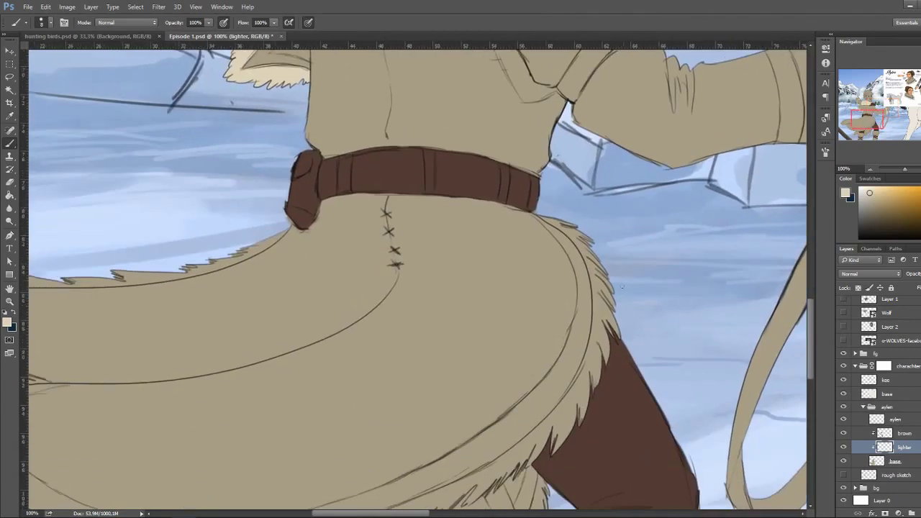
{"action": "left_click_drag", "start_coordinate": [612, 403], "coordinate": [604, 317]}
{"action": "mouse_move", "coordinate": [608, 359]}
{"action": "left_mouse_down"}
{"action": "mouse_move", "coordinate": [597, 277]}
{"action": "mouse_move", "coordinate": [579, 229]}
{"action": "mouse_move", "coordinate": [559, 220]}
{"action": "left_mouse_up"}
{"action": "mouse_move", "coordinate": [590, 397]}
{"action": "left_mouse_down"}
{"action": "mouse_move", "coordinate": [574, 358]}
{"action": "mouse_move", "coordinate": [598, 272]}
{"action": "left_mouse_up"}
{"action": "mouse_move", "coordinate": [596, 351]}
{"action": "left_mouse_down"}
{"action": "mouse_move", "coordinate": [574, 337]}
{"action": "mouse_move", "coordinate": [600, 311]}
{"action": "left_mouse_up"}
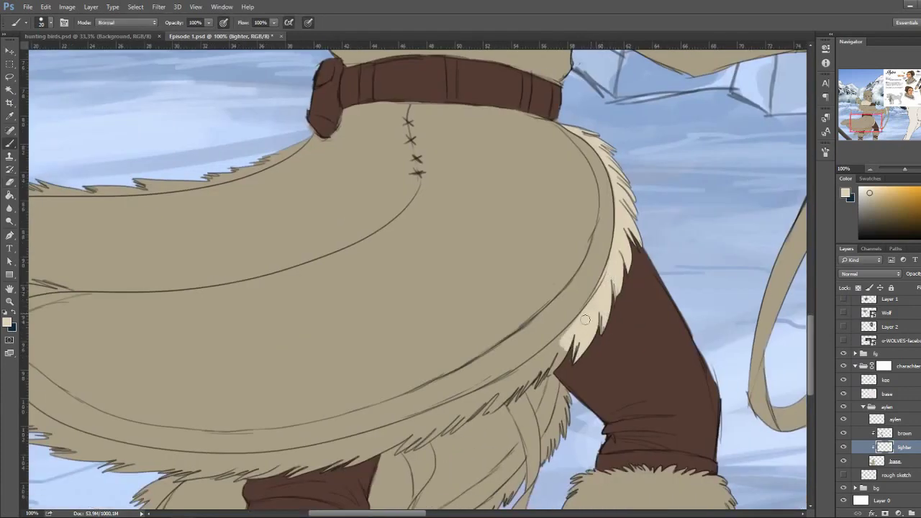
{"action": "mouse_move", "coordinate": [568, 345]}
{"action": "left_mouse_down"}
{"action": "mouse_move", "coordinate": [503, 385]}
{"action": "mouse_move", "coordinate": [564, 350]}
{"action": "left_mouse_up"}
{"action": "left_click_drag", "start_coordinate": [561, 425], "coordinate": [559, 392]}
{"action": "mouse_move", "coordinate": [565, 454]}
{"action": "left_mouse_down"}
{"action": "mouse_move", "coordinate": [557, 388]}
{"action": "mouse_move", "coordinate": [555, 424]}
{"action": "left_mouse_up"}
{"action": "left_click_drag", "start_coordinate": [544, 462], "coordinate": [543, 441]}
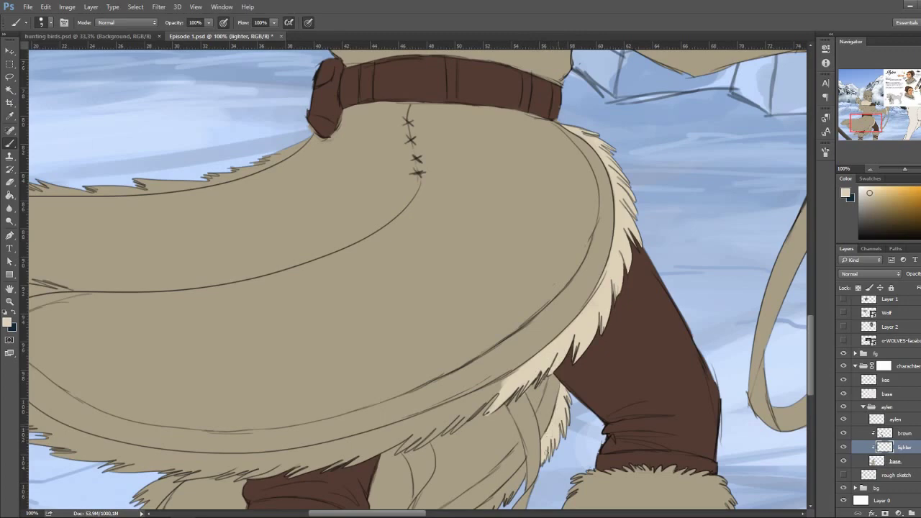
Paint light beige fur on the right leg cuff, skirt's lower edge and left leg cuff
{"action": "left_click_drag", "start_coordinate": [575, 468], "coordinate": [555, 313]}
{"action": "mouse_move", "coordinate": [554, 360]}
{"action": "left_mouse_down"}
{"action": "mouse_move", "coordinate": [647, 317]}
{"action": "mouse_move", "coordinate": [712, 378]}
{"action": "left_mouse_up"}
{"action": "mouse_move", "coordinate": [554, 378]}
{"action": "left_mouse_down"}
{"action": "mouse_move", "coordinate": [586, 367]}
{"action": "mouse_move", "coordinate": [629, 384]}
{"action": "mouse_move", "coordinate": [706, 390]}
{"action": "left_mouse_up"}
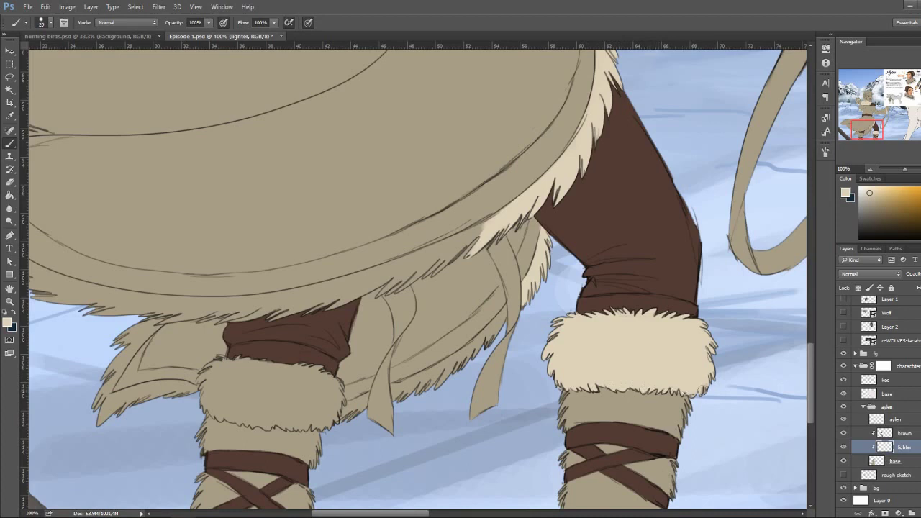
{"action": "mouse_move", "coordinate": [428, 392]}
{"action": "left_mouse_down"}
{"action": "mouse_move", "coordinate": [475, 356]}
{"action": "mouse_move", "coordinate": [480, 337]}
{"action": "mouse_move", "coordinate": [477, 351]}
{"action": "left_mouse_up"}
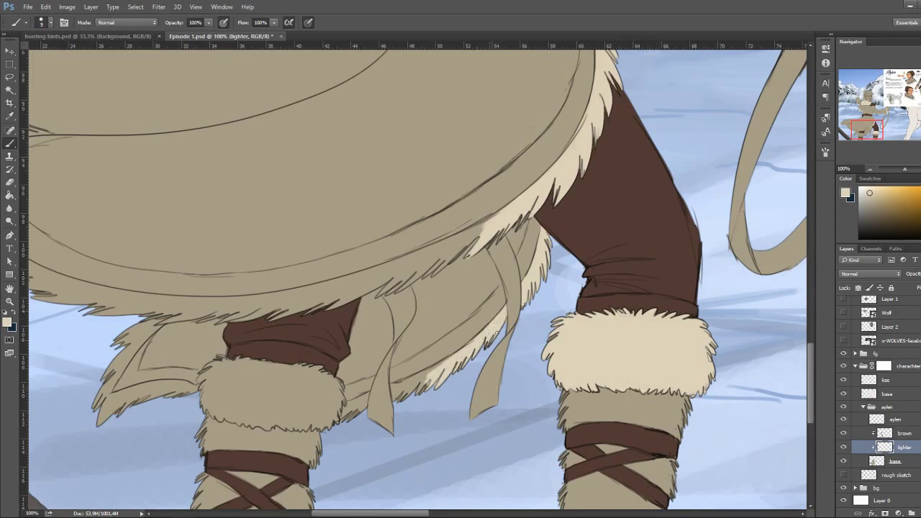
{"action": "left_click_drag", "start_coordinate": [396, 385], "coordinate": [428, 369]}
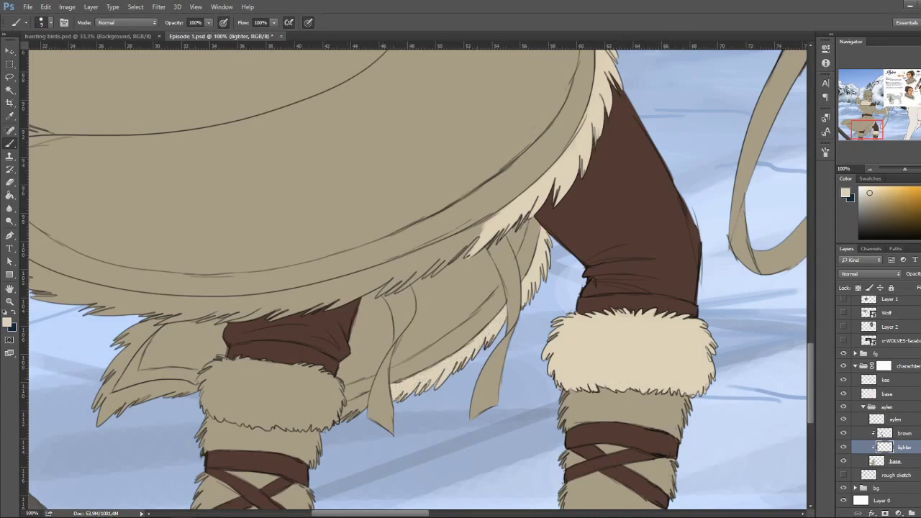
{"action": "mouse_move", "coordinate": [364, 401]}
{"action": "left_mouse_down"}
{"action": "mouse_move", "coordinate": [336, 415]}
{"action": "mouse_move", "coordinate": [177, 389]}
{"action": "mouse_move", "coordinate": [118, 399]}
{"action": "mouse_move", "coordinate": [99, 420]}
{"action": "mouse_move", "coordinate": [108, 360]}
{"action": "mouse_move", "coordinate": [165, 311]}
{"action": "left_mouse_up"}
{"action": "mouse_move", "coordinate": [216, 403]}
{"action": "left_mouse_down"}
{"action": "mouse_move", "coordinate": [212, 378]}
{"action": "mouse_move", "coordinate": [328, 374]}
{"action": "mouse_move", "coordinate": [324, 418]}
{"action": "left_mouse_up"}
{"action": "key", "text": "bracketright"}
{"action": "key", "text": "bracketright"}
{"action": "key", "text": "bracketright"}
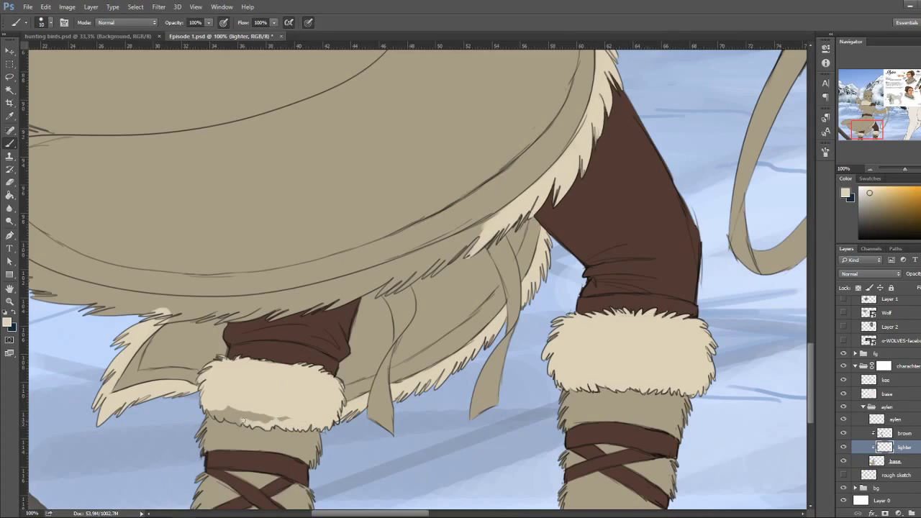
{"action": "mouse_move", "coordinate": [214, 413]}
{"action": "left_mouse_down"}
{"action": "mouse_move", "coordinate": [306, 416]}
{"action": "mouse_move", "coordinate": [471, 398]}
{"action": "left_mouse_up"}
Highlight the cloak's left and lower fur edges in beige at brush sizes 15-20
{"action": "key", "text": "bracketright"}
{"action": "key", "text": "bracketright"}
{"action": "mouse_move", "coordinate": [144, 231]}
{"action": "left_mouse_down"}
{"action": "mouse_move", "coordinate": [85, 147]}
{"action": "mouse_move", "coordinate": [148, 216]}
{"action": "left_mouse_up"}
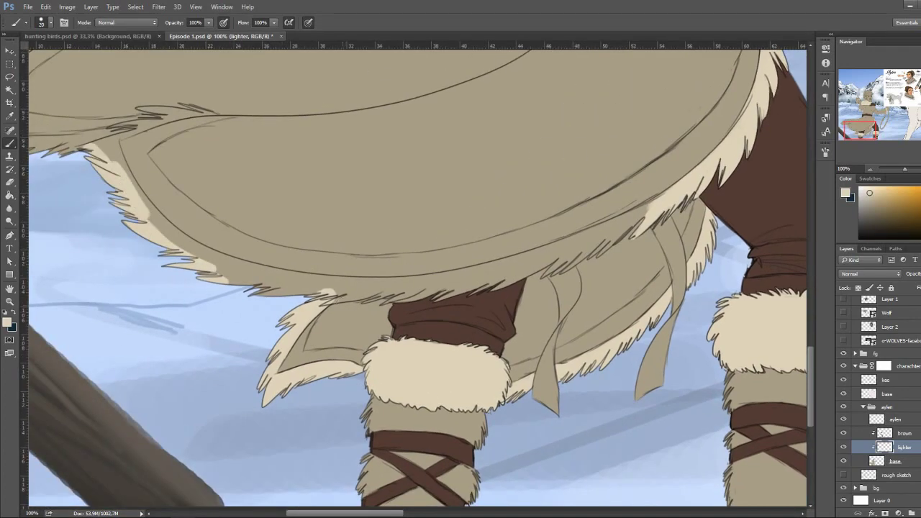
{"action": "left_click_drag", "start_coordinate": [330, 296], "coordinate": [388, 288]}
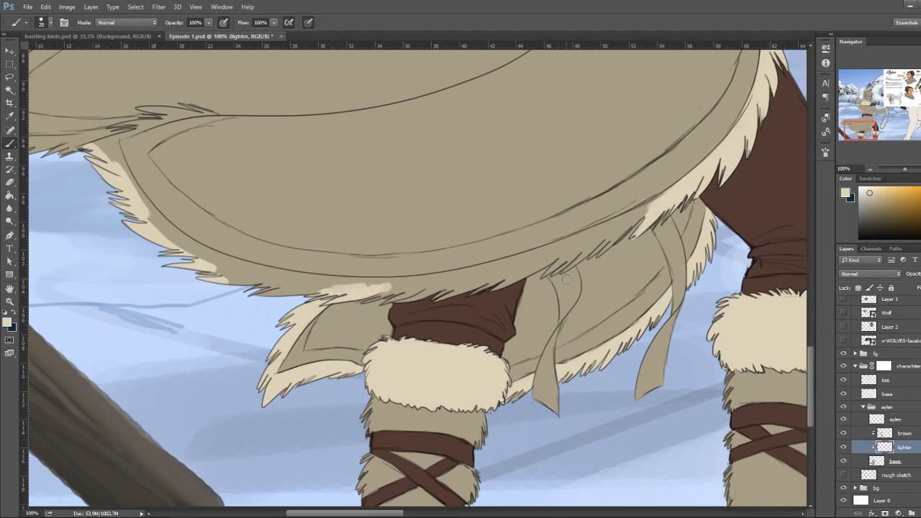
{"action": "key", "text": "bracketleft"}
{"action": "mouse_move", "coordinate": [509, 266]}
{"action": "left_mouse_down"}
{"action": "mouse_move", "coordinate": [619, 219]}
{"action": "mouse_move", "coordinate": [503, 264]}
{"action": "mouse_move", "coordinate": [359, 284]}
{"action": "mouse_move", "coordinate": [402, 292]}
{"action": "mouse_move", "coordinate": [518, 275]}
{"action": "mouse_move", "coordinate": [640, 219]}
{"action": "left_mouse_up"}
{"action": "key", "text": "bracketright"}
{"action": "key", "text": "bracketright"}
{"action": "key", "text": "bracketleft"}
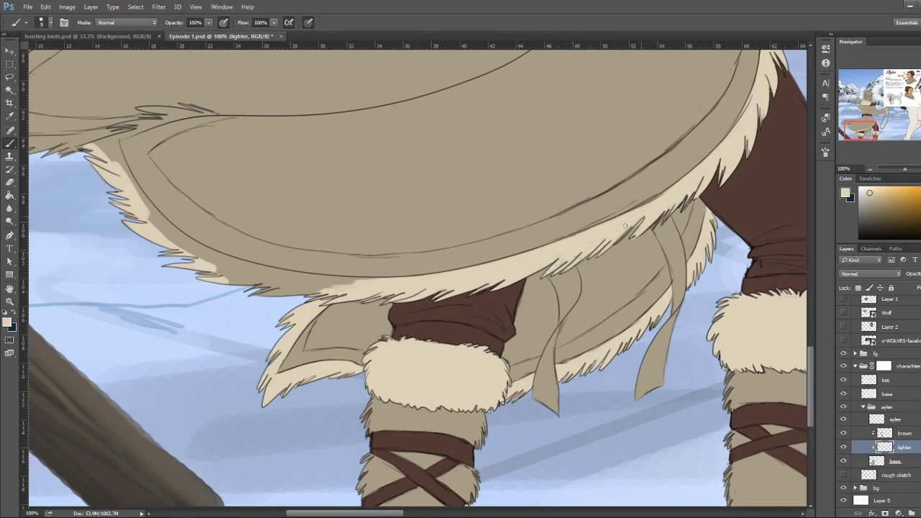
{"action": "key", "text": "e"}
{"action": "key", "text": "b"}
Add beige fur highlights along the cloak's left edge and the fur under the flap
{"action": "left_click_drag", "start_coordinate": [166, 237], "coordinate": [334, 221]}
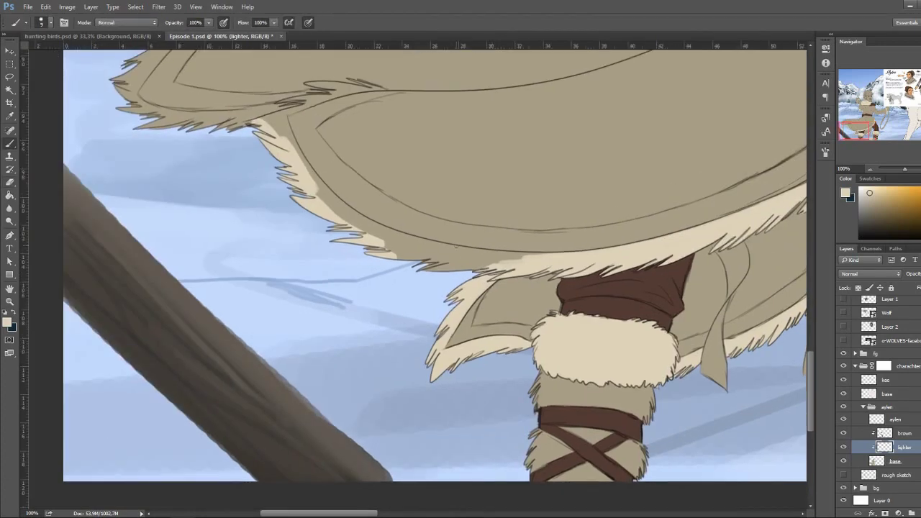
{"action": "left_click_drag", "start_coordinate": [489, 267], "coordinate": [333, 216]}
{"action": "mouse_move", "coordinate": [267, 116]}
{"action": "left_mouse_down"}
{"action": "mouse_move", "coordinate": [316, 191]}
{"action": "mouse_move", "coordinate": [367, 230]}
{"action": "mouse_move", "coordinate": [513, 257]}
{"action": "left_mouse_up"}
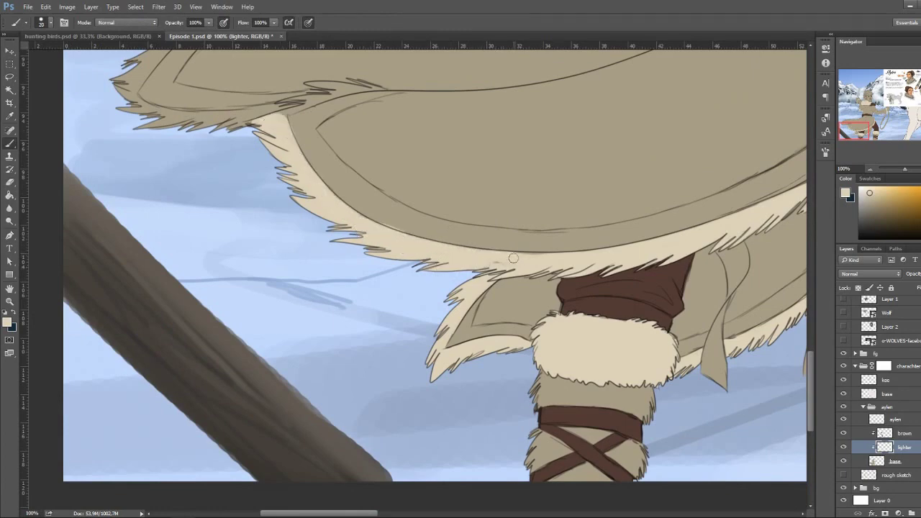
{"action": "mouse_move", "coordinate": [391, 226]}
{"action": "left_mouse_down"}
{"action": "mouse_move", "coordinate": [518, 326]}
{"action": "mouse_move", "coordinate": [279, 210]}
{"action": "left_mouse_up"}
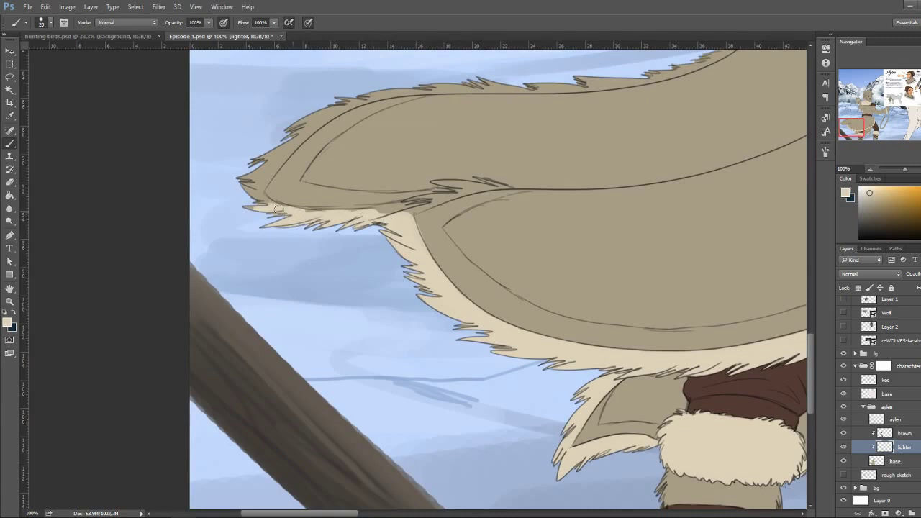
{"action": "left_click_drag", "start_coordinate": [373, 213], "coordinate": [491, 189]}
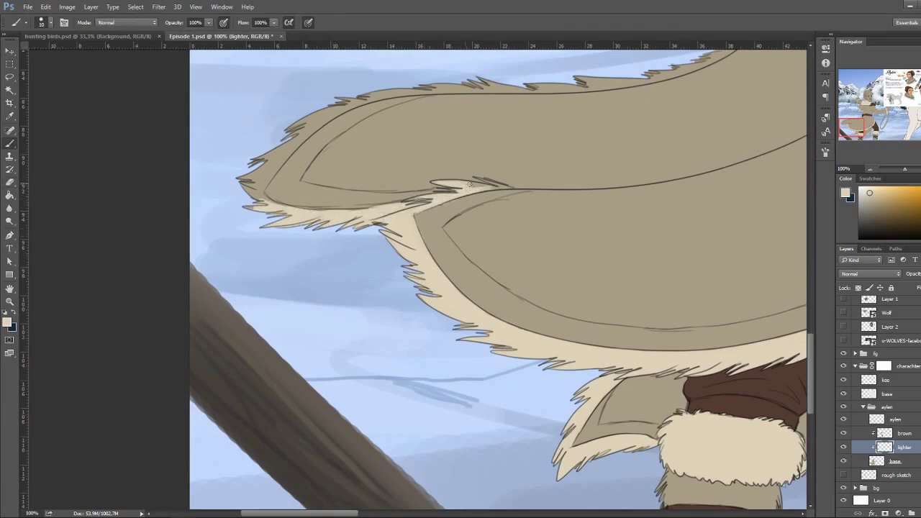
Paint the cloak's upper-left fur edge beige at brush size 25, then view the whole panel
{"action": "mouse_move", "coordinate": [260, 203]}
{"action": "left_mouse_down"}
{"action": "mouse_move", "coordinate": [245, 173]}
{"action": "mouse_move", "coordinate": [356, 98]}
{"action": "left_mouse_up"}
{"action": "key", "text": "bracketright"}
{"action": "key", "text": "bracketright"}
{"action": "key", "text": "bracketright"}
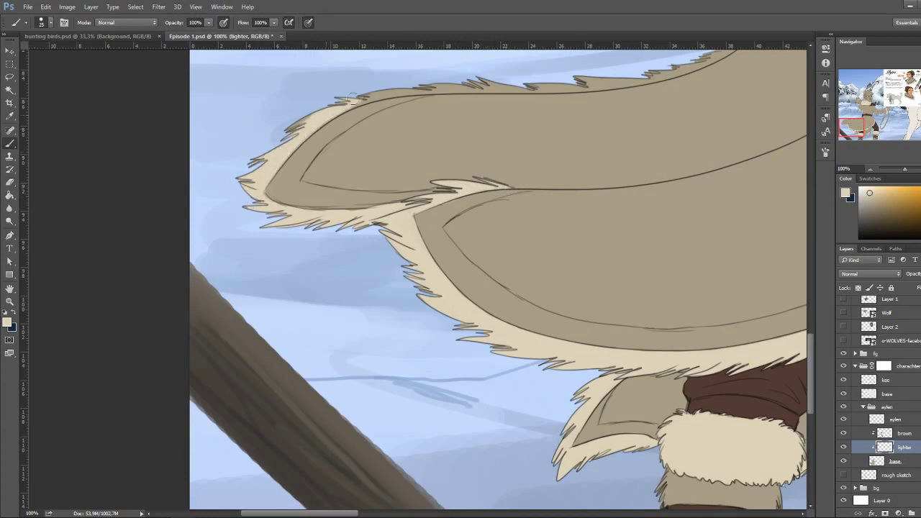
{"action": "left_click_drag", "start_coordinate": [287, 133], "coordinate": [313, 115]}
{"action": "left_click_drag", "start_coordinate": [303, 122], "coordinate": [238, 234]}
{"action": "mouse_move", "coordinate": [288, 216]}
{"action": "left_mouse_down"}
{"action": "mouse_move", "coordinate": [352, 197]}
{"action": "mouse_move", "coordinate": [589, 189]}
{"action": "mouse_move", "coordinate": [579, 189]}
{"action": "mouse_move", "coordinate": [683, 152]}
{"action": "left_mouse_up"}
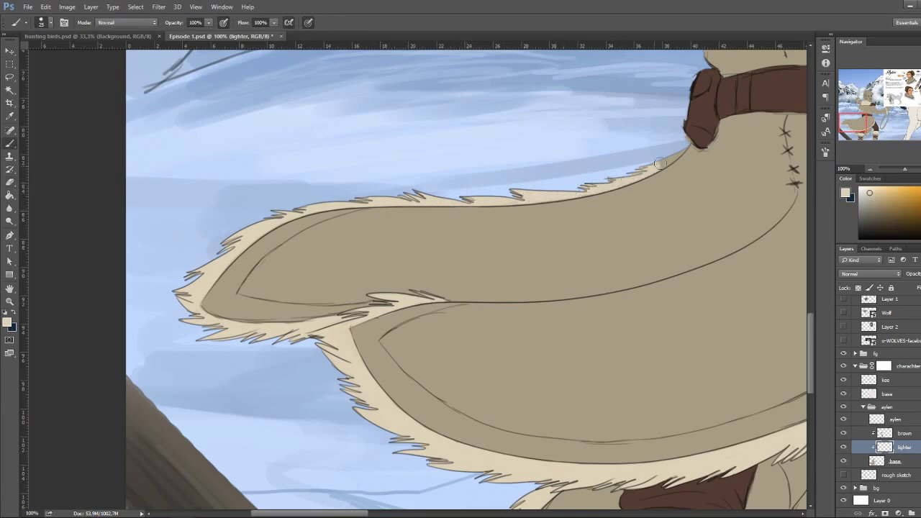
{"action": "key", "text": "ctrl+0"}
Add a new layer above base named 'blue'
{"action": "left_click", "coordinate": [896, 513]}
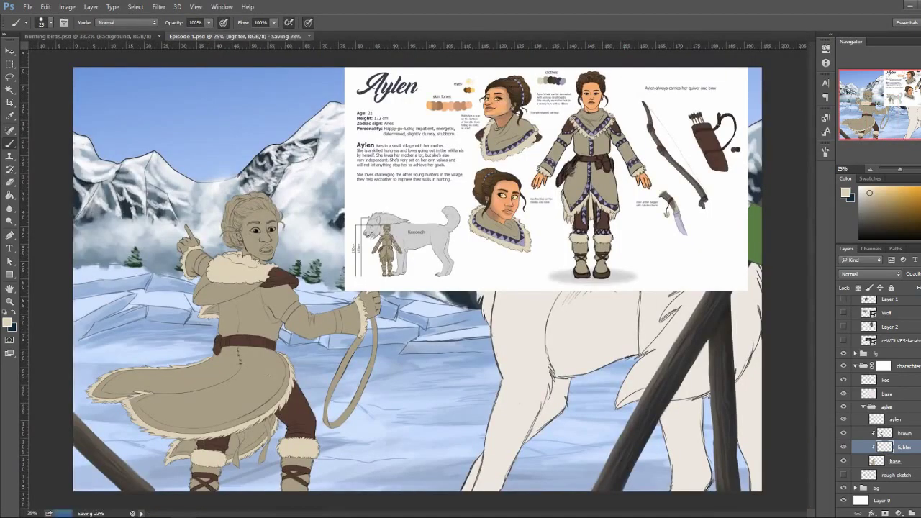
{"action": "double_click", "coordinate": [903, 447]}
{"action": "type", "text": "lue"}
{"action": "key", "text": "Return"}
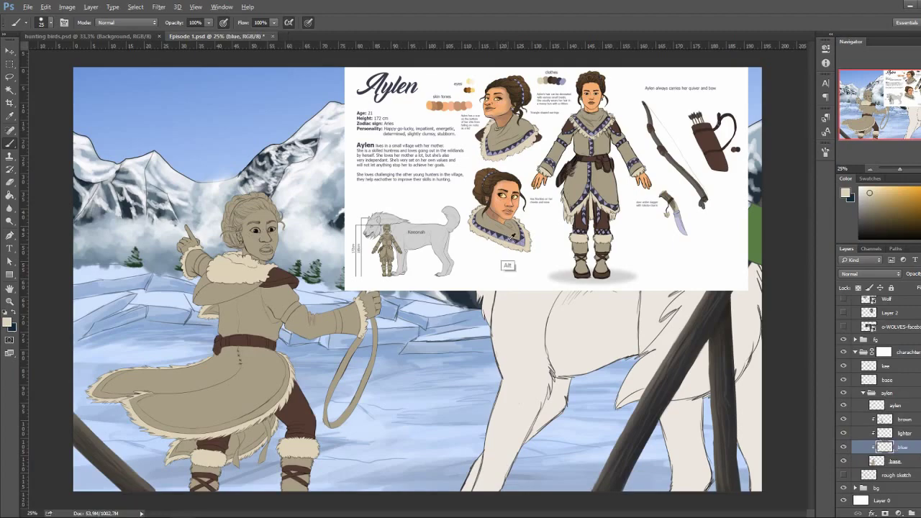
{"action": "key", "text": "ctrl+1"}
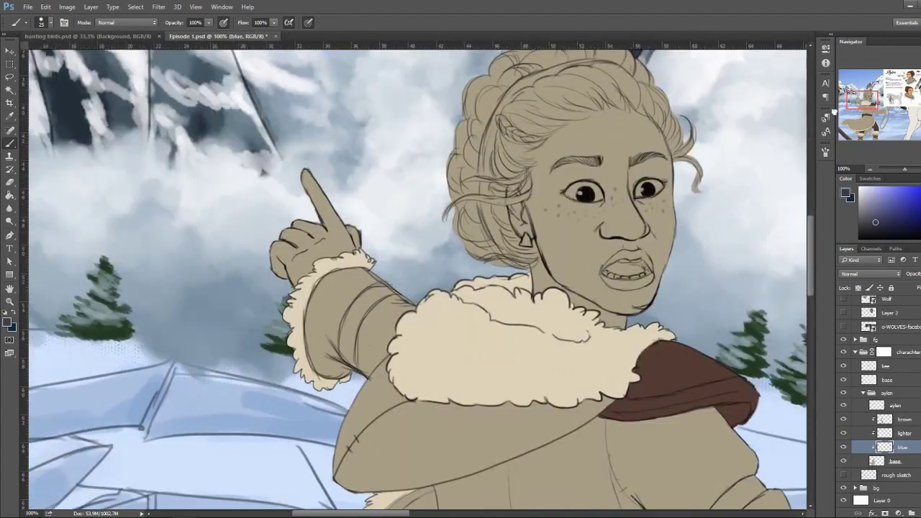
Paint dark blue-purple bands on both upper sleeves and the right forearm
{"action": "left_click_drag", "start_coordinate": [347, 327], "coordinate": [349, 348]}
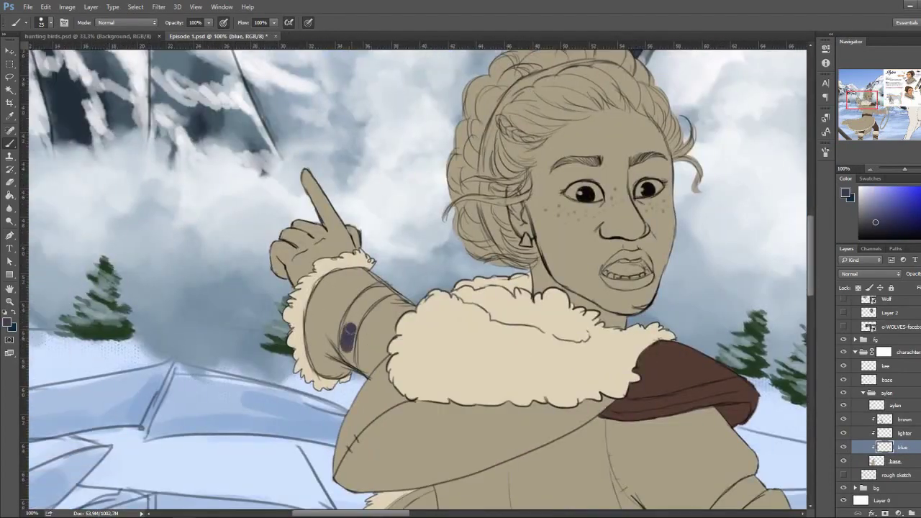
{"action": "mouse_move", "coordinate": [348, 314]}
{"action": "left_mouse_down"}
{"action": "mouse_move", "coordinate": [370, 289]}
{"action": "mouse_move", "coordinate": [356, 325]}
{"action": "left_mouse_up"}
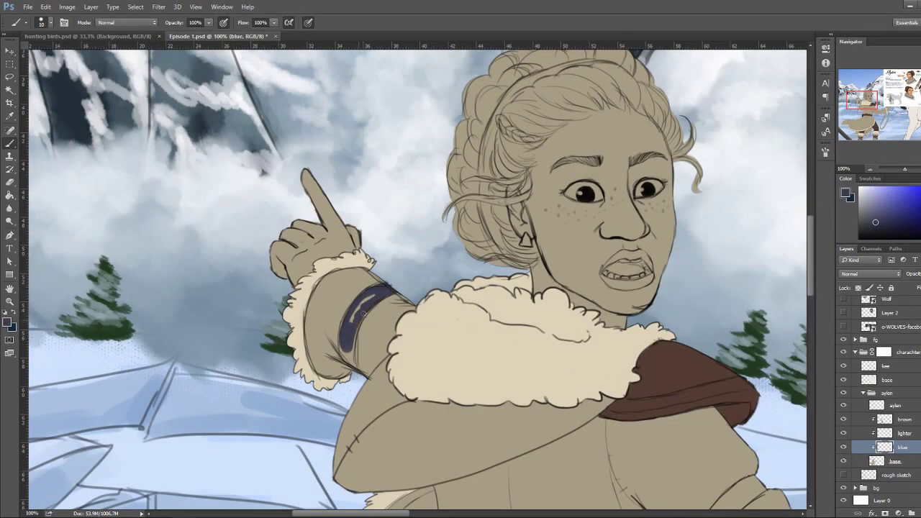
{"action": "mouse_move", "coordinate": [370, 295]}
{"action": "left_mouse_down"}
{"action": "mouse_move", "coordinate": [350, 366]}
{"action": "mouse_move", "coordinate": [350, 314]}
{"action": "mouse_move", "coordinate": [170, 191]}
{"action": "left_mouse_up"}
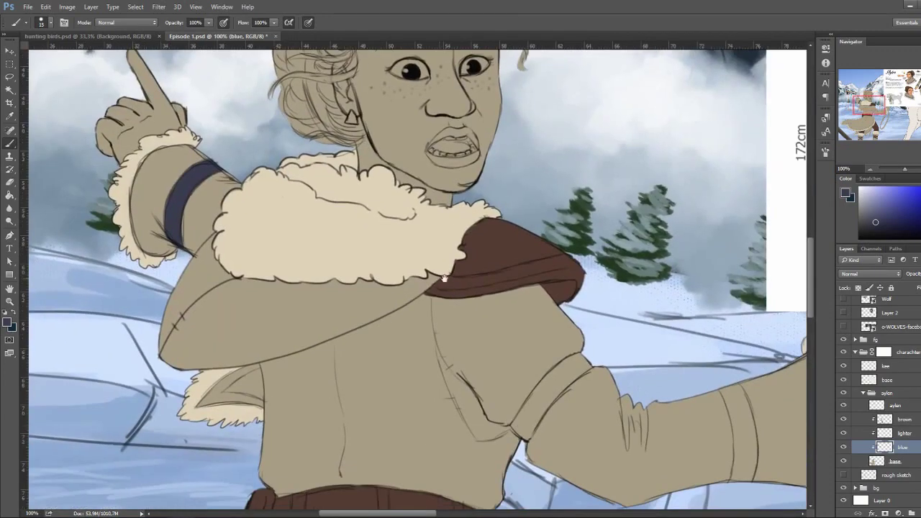
{"action": "mouse_move", "coordinate": [568, 360]}
{"action": "left_mouse_down"}
{"action": "mouse_move", "coordinate": [522, 425]}
{"action": "mouse_move", "coordinate": [555, 370]}
{"action": "mouse_move", "coordinate": [528, 432]}
{"action": "mouse_move", "coordinate": [515, 435]}
{"action": "left_mouse_up"}
{"action": "left_click_drag", "start_coordinate": [559, 368], "coordinate": [524, 432]}
{"action": "left_click_drag", "start_coordinate": [546, 388], "coordinate": [389, 299]}
{"action": "mouse_move", "coordinate": [564, 299]}
{"action": "left_mouse_down"}
{"action": "mouse_move", "coordinate": [586, 341]}
{"action": "mouse_move", "coordinate": [582, 372]}
{"action": "left_mouse_up"}
{"action": "mouse_move", "coordinate": [582, 329]}
{"action": "left_mouse_down"}
{"action": "mouse_move", "coordinate": [592, 381]}
{"action": "mouse_move", "coordinate": [572, 392]}
{"action": "mouse_move", "coordinate": [574, 348]}
{"action": "left_mouse_up"}
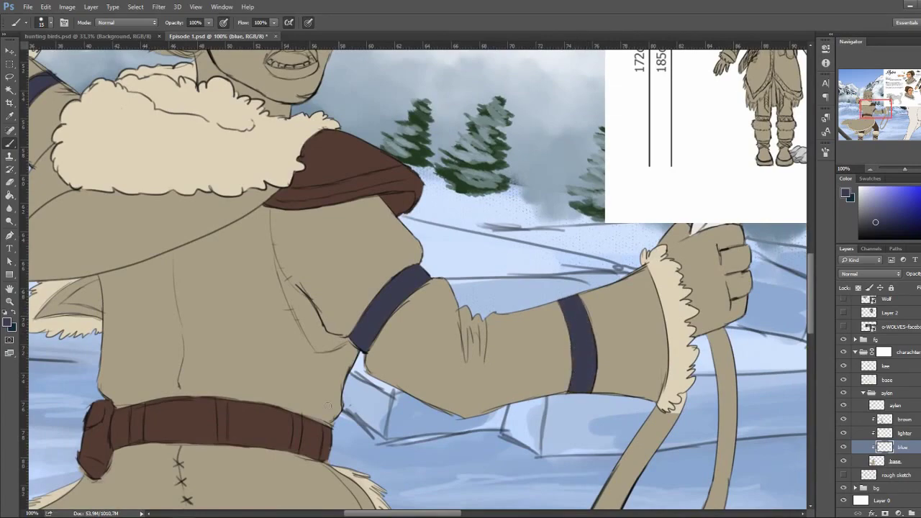
{"action": "scroll", "coordinate": [421, 339], "scroll_direction": "down", "scroll_amount": 5}
{"action": "scroll", "coordinate": [446, 216], "scroll_direction": "left", "scroll_amount": 3}
Start the dark blue hem band near the coat's right hem and fill it in
{"action": "key", "text": "l"}
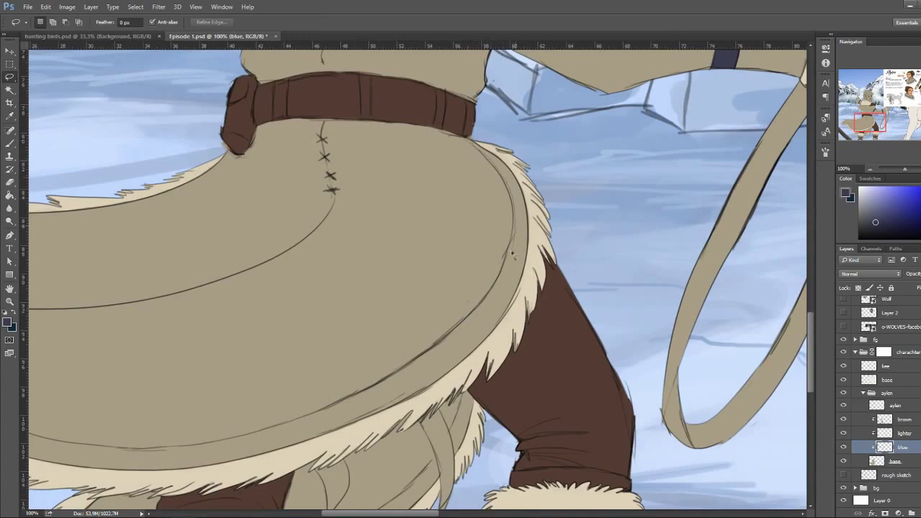
{"action": "left_click_drag", "start_coordinate": [512, 253], "coordinate": [471, 140]}
{"action": "key", "text": "b"}
{"action": "key", "text": "alt+BackSpace"}
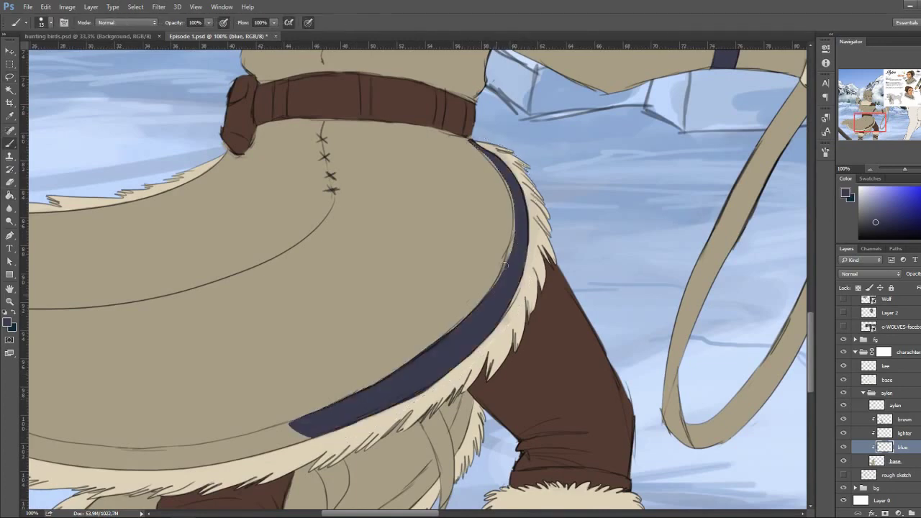
{"action": "left_click_drag", "start_coordinate": [505, 264], "coordinate": [518, 197]}
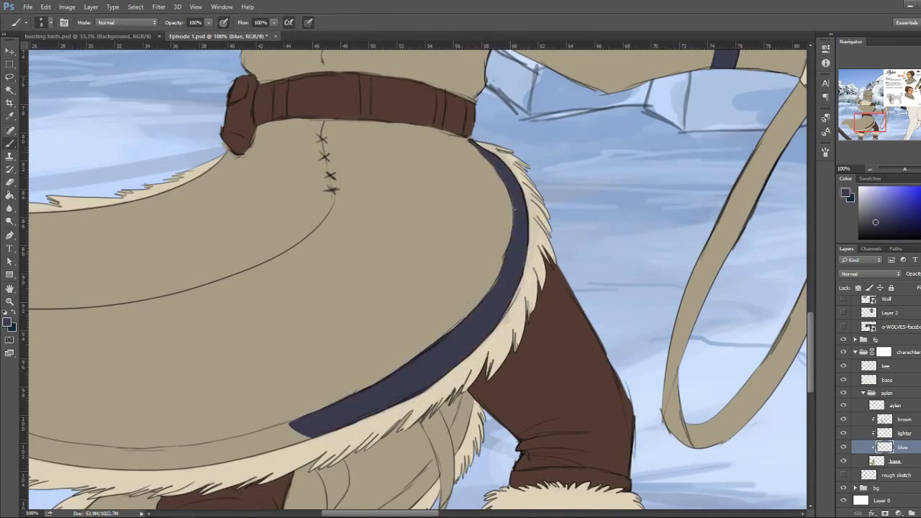
{"action": "key", "text": "e"}
{"action": "scroll", "coordinate": [494, 282], "scroll_direction": "down", "scroll_amount": 5}
{"action": "scroll", "coordinate": [495, 281], "scroll_direction": "left", "scroll_amount": 5}
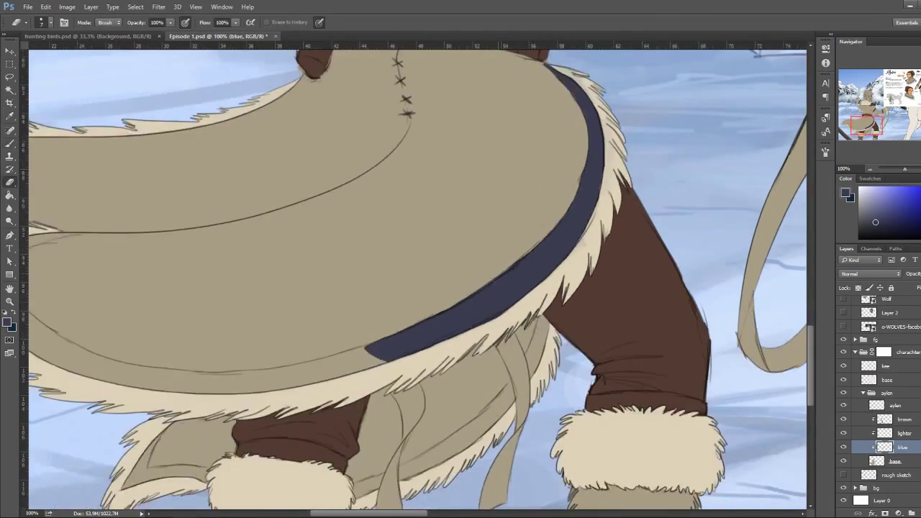
{"action": "key", "text": "b"}
{"action": "scroll", "coordinate": [495, 282], "scroll_direction": "down", "scroll_amount": 3}
{"action": "scroll", "coordinate": [495, 282], "scroll_direction": "left", "scroll_amount": 1}
Paint dark blue on the coat folds, strap and hanging ribbon
{"action": "mouse_move", "coordinate": [497, 352]}
{"action": "left_mouse_down"}
{"action": "mouse_move", "coordinate": [550, 302]}
{"action": "mouse_move", "coordinate": [569, 269]}
{"action": "mouse_move", "coordinate": [567, 243]}
{"action": "mouse_move", "coordinate": [572, 266]}
{"action": "left_mouse_up"}
{"action": "left_click_drag", "start_coordinate": [529, 267], "coordinate": [545, 310]}
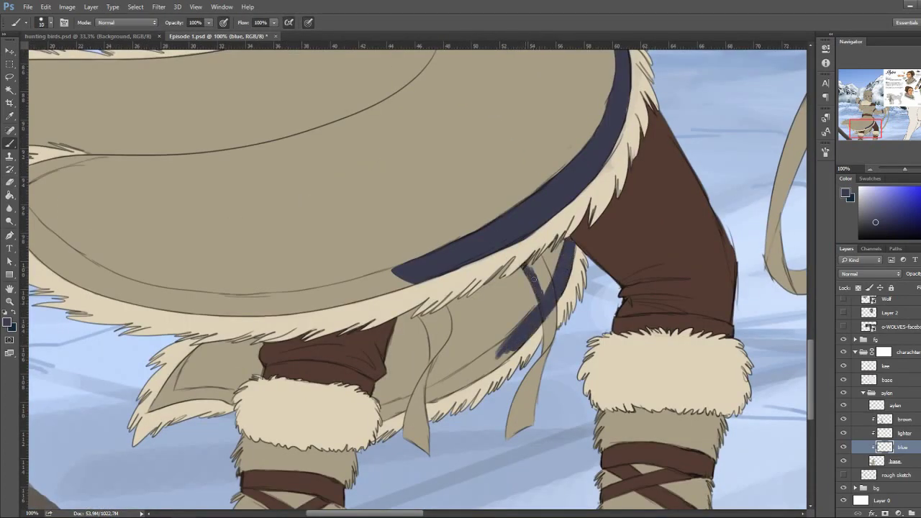
{"action": "mouse_move", "coordinate": [533, 277]}
{"action": "left_mouse_down"}
{"action": "mouse_move", "coordinate": [546, 288]}
{"action": "mouse_move", "coordinate": [548, 338]}
{"action": "mouse_move", "coordinate": [509, 433]}
{"action": "left_mouse_up"}
{"action": "mouse_move", "coordinate": [504, 345]}
{"action": "left_mouse_down"}
{"action": "mouse_move", "coordinate": [460, 376]}
{"action": "mouse_move", "coordinate": [471, 381]}
{"action": "mouse_move", "coordinate": [380, 416]}
{"action": "mouse_move", "coordinate": [429, 453]}
{"action": "left_mouse_up"}
{"action": "mouse_move", "coordinate": [428, 366]}
{"action": "left_mouse_down"}
{"action": "mouse_move", "coordinate": [443, 343]}
{"action": "mouse_move", "coordinate": [420, 315]}
{"action": "left_mouse_up"}
{"action": "left_click_drag", "start_coordinate": [435, 349], "coordinate": [446, 309]}
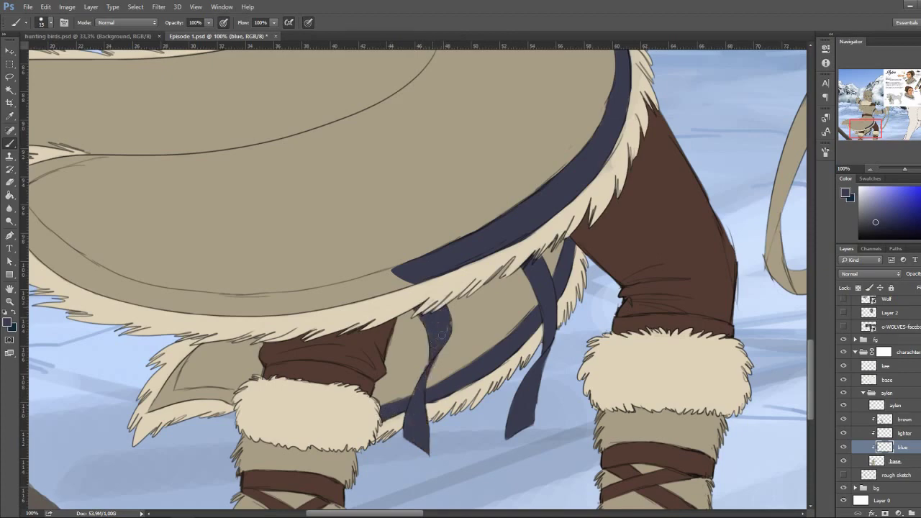
{"action": "mouse_move", "coordinate": [220, 400]}
{"action": "left_mouse_down"}
{"action": "mouse_move", "coordinate": [415, 346]}
{"action": "mouse_move", "coordinate": [374, 338]}
{"action": "mouse_move", "coordinate": [350, 356]}
{"action": "mouse_move", "coordinate": [381, 299]}
{"action": "left_mouse_up"}
{"action": "left_click_drag", "start_coordinate": [381, 298], "coordinate": [383, 347]}
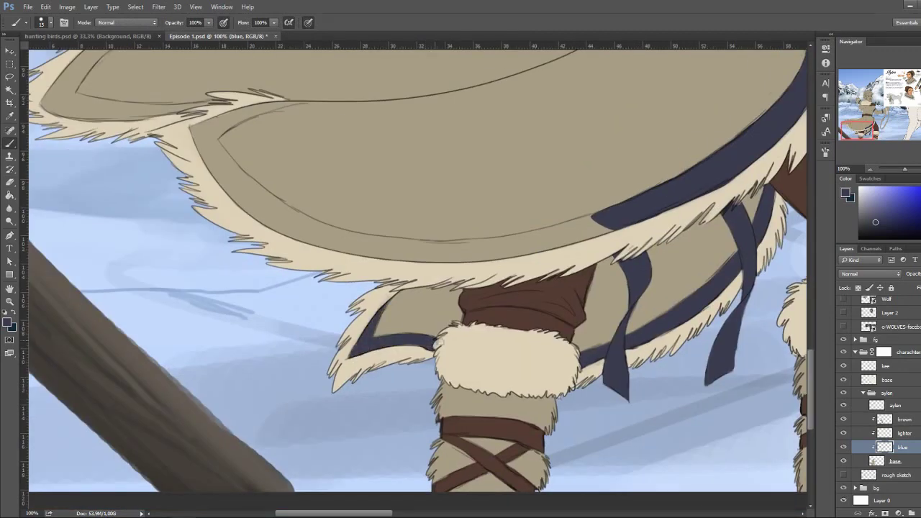
Extend the dark blue band along the coat's lower, inner and upper hem edges, filling gaps
{"action": "mouse_move", "coordinate": [611, 218]}
{"action": "left_mouse_down"}
{"action": "mouse_move", "coordinate": [553, 241]}
{"action": "mouse_move", "coordinate": [433, 245]}
{"action": "mouse_move", "coordinate": [554, 241]}
{"action": "mouse_move", "coordinate": [352, 252]}
{"action": "mouse_move", "coordinate": [403, 345]}
{"action": "left_mouse_up"}
{"action": "mouse_move", "coordinate": [263, 287]}
{"action": "left_mouse_down"}
{"action": "mouse_move", "coordinate": [228, 243]}
{"action": "mouse_move", "coordinate": [320, 327]}
{"action": "mouse_move", "coordinate": [402, 349]}
{"action": "left_mouse_up"}
{"action": "mouse_move", "coordinate": [306, 308]}
{"action": "left_mouse_down"}
{"action": "mouse_move", "coordinate": [389, 344]}
{"action": "mouse_move", "coordinate": [399, 336]}
{"action": "left_mouse_up"}
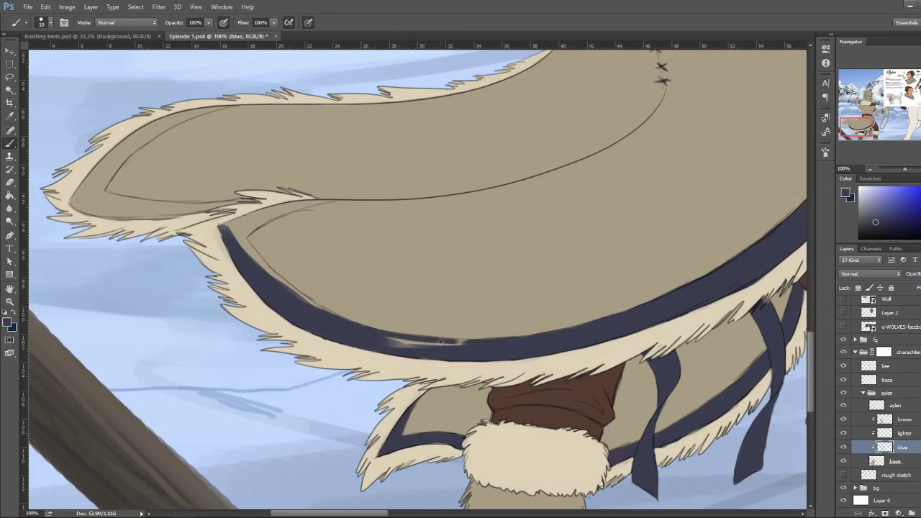
{"action": "left_click_drag", "start_coordinate": [462, 352], "coordinate": [387, 339]}
{"action": "mouse_move", "coordinate": [333, 313]}
{"action": "left_mouse_down"}
{"action": "mouse_move", "coordinate": [240, 237]}
{"action": "mouse_move", "coordinate": [258, 221]}
{"action": "mouse_move", "coordinate": [232, 237]}
{"action": "mouse_move", "coordinate": [266, 214]}
{"action": "mouse_move", "coordinate": [315, 204]}
{"action": "left_mouse_up"}
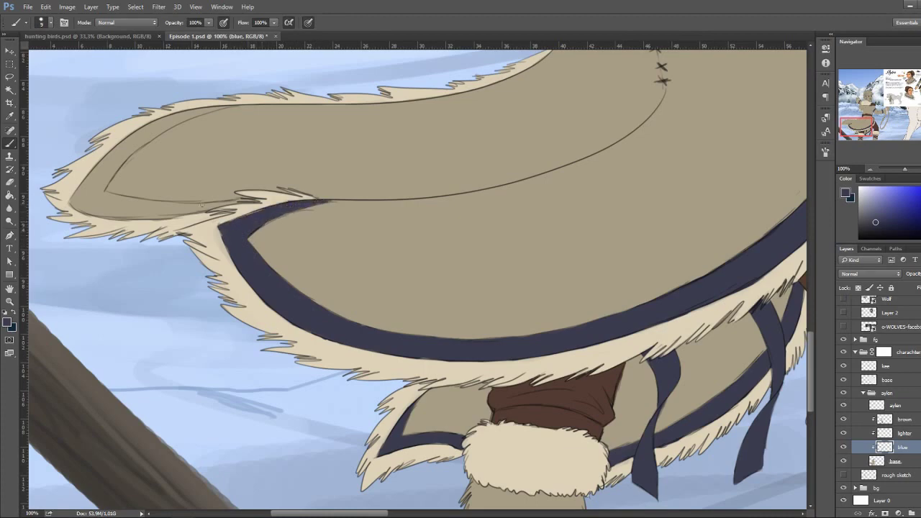
{"action": "mouse_move", "coordinate": [257, 202]}
{"action": "left_mouse_down"}
{"action": "mouse_move", "coordinate": [180, 211]}
{"action": "mouse_move", "coordinate": [89, 194]}
{"action": "mouse_move", "coordinate": [210, 207]}
{"action": "mouse_move", "coordinate": [73, 206]}
{"action": "mouse_move", "coordinate": [122, 141]}
{"action": "mouse_move", "coordinate": [190, 113]}
{"action": "left_mouse_up"}
{"action": "left_click_drag", "start_coordinate": [137, 143], "coordinate": [237, 101]}
{"action": "mouse_move", "coordinate": [858, 126]}
{"action": "left_mouse_down"}
{"action": "mouse_move", "coordinate": [879, 136]}
{"action": "mouse_move", "coordinate": [865, 102]}
{"action": "left_mouse_up"}
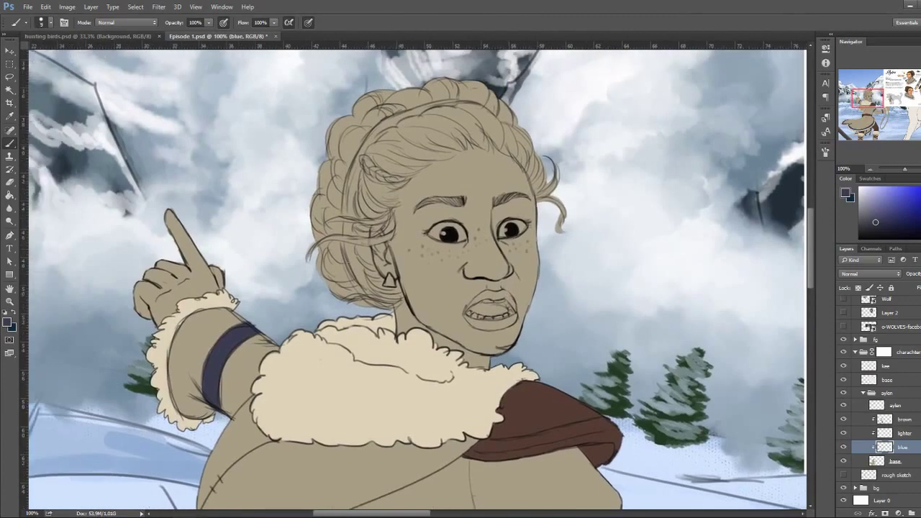
Lasso a strip across the hair and fill it dark blue as a headband
{"action": "key", "text": "l"}
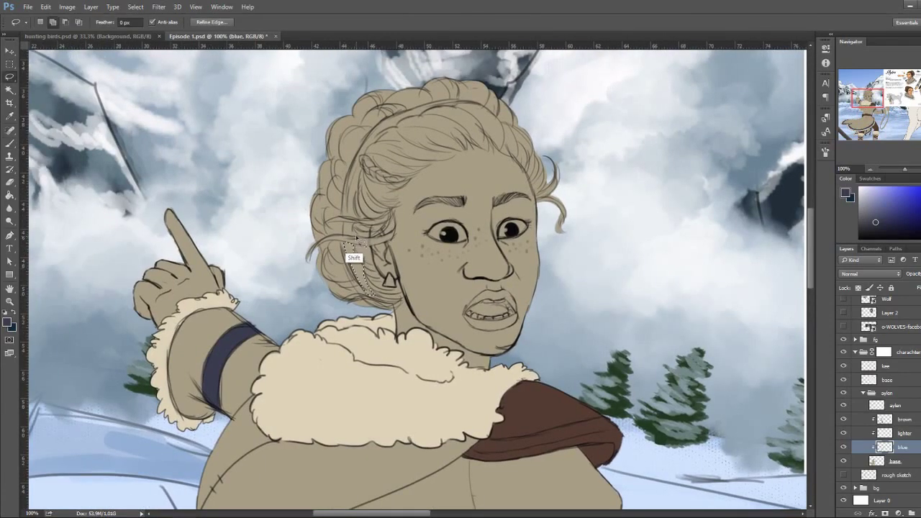
{"action": "left_click_drag", "start_coordinate": [344, 252], "coordinate": [347, 226]}
{"action": "mouse_move", "coordinate": [358, 154]}
{"action": "left_mouse_down"}
{"action": "mouse_move", "coordinate": [352, 240]}
{"action": "mouse_move", "coordinate": [324, 239]}
{"action": "mouse_move", "coordinate": [371, 196]}
{"action": "mouse_move", "coordinate": [417, 184]}
{"action": "mouse_move", "coordinate": [318, 263]}
{"action": "left_mouse_up"}
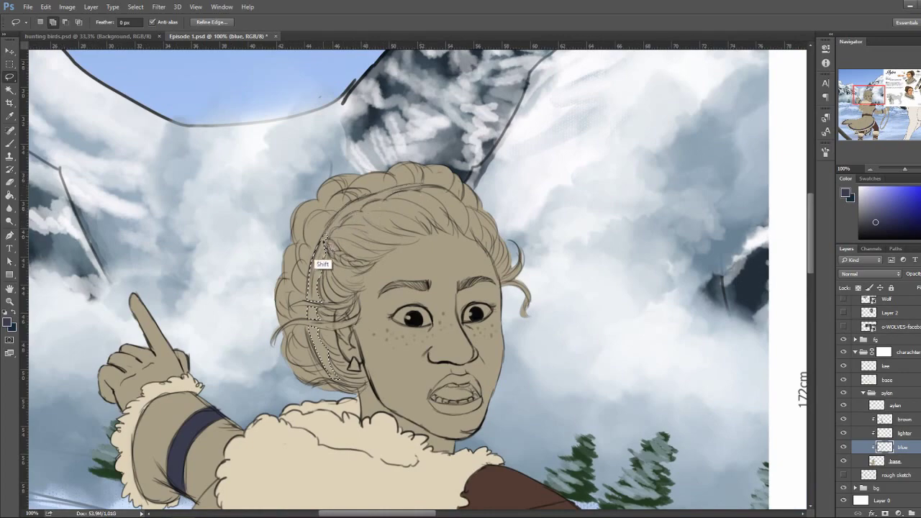
{"action": "key", "text": "alt+BackSpace"}
{"action": "key", "text": "ctrl+d"}
{"action": "key", "text": "e"}
{"action": "key", "text": "b"}
{"action": "key", "text": "e"}
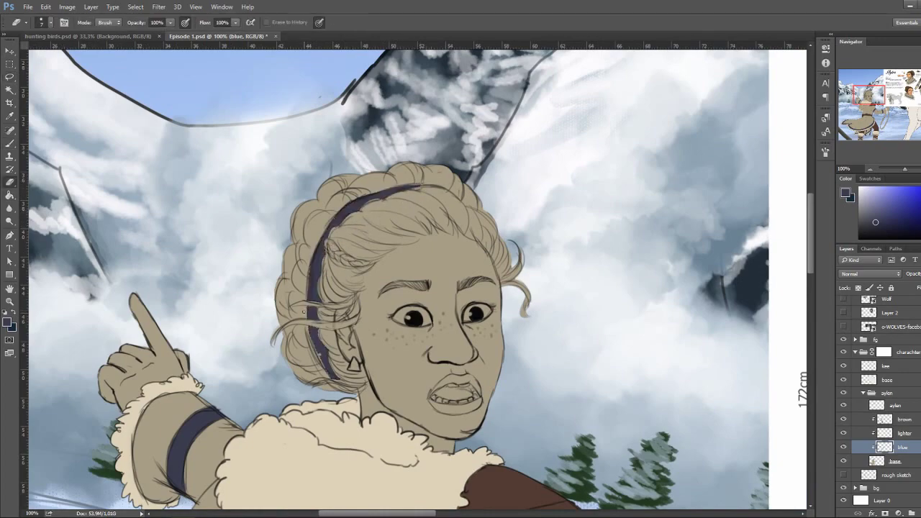
{"action": "key", "text": "b"}
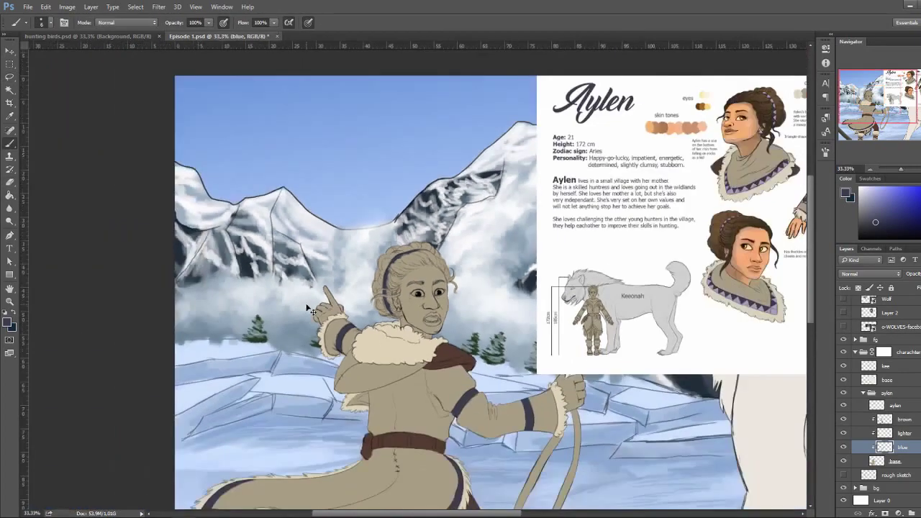
Add a clipped layer above 'brown' and paint light purple bands on both boot tops
{"action": "key", "text": "ctrl+plus"}
{"action": "key", "text": "alt+bracketright"}
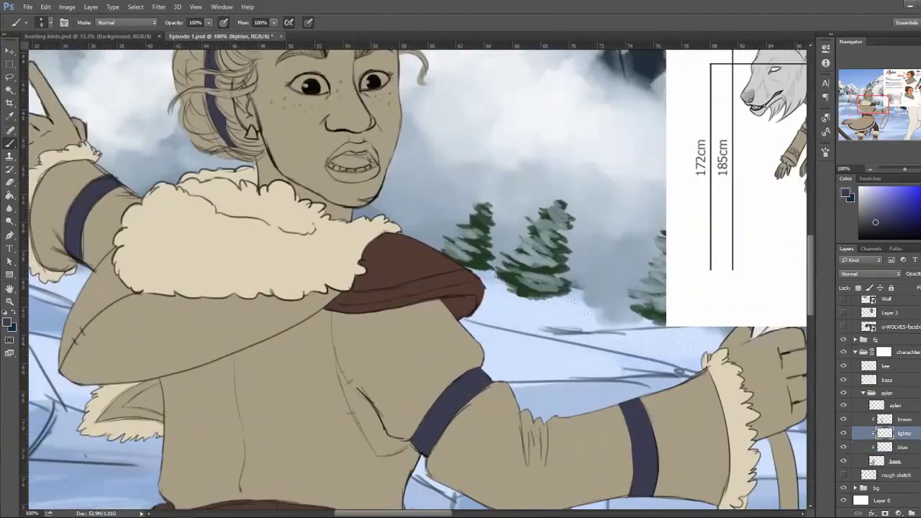
{"action": "key", "text": "alt+bracketright"}
{"action": "key", "text": "ctrl+shift+alt+n"}
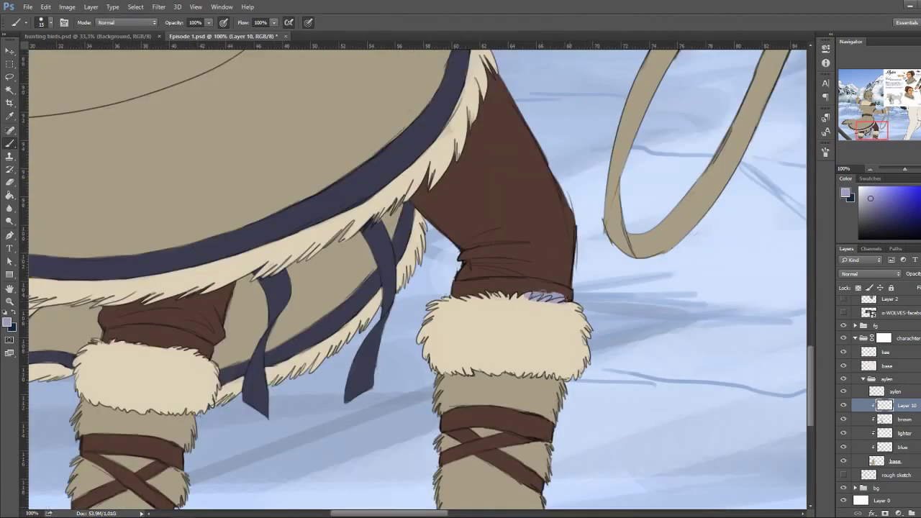
{"action": "left_click_drag", "start_coordinate": [541, 294], "coordinate": [507, 289]}
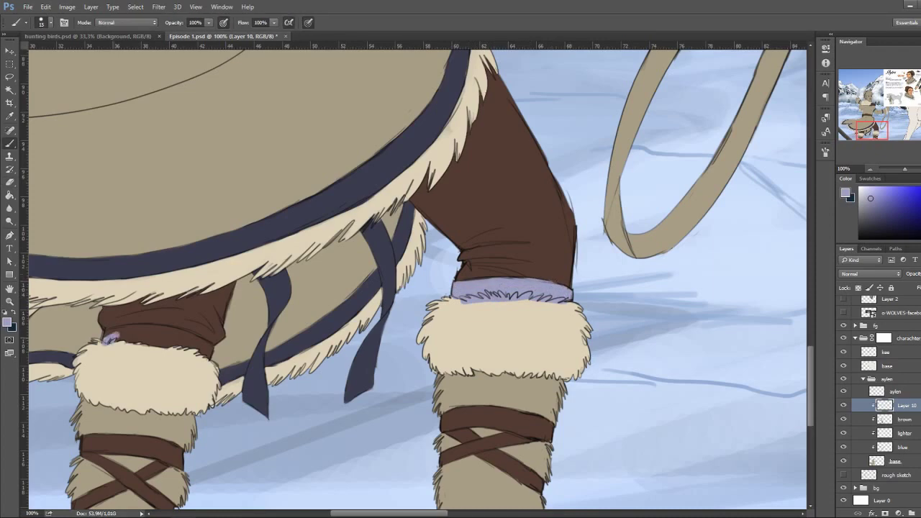
{"action": "mouse_move", "coordinate": [104, 336]}
{"action": "left_mouse_down"}
{"action": "mouse_move", "coordinate": [208, 348]}
{"action": "mouse_move", "coordinate": [118, 343]}
{"action": "left_mouse_up"}
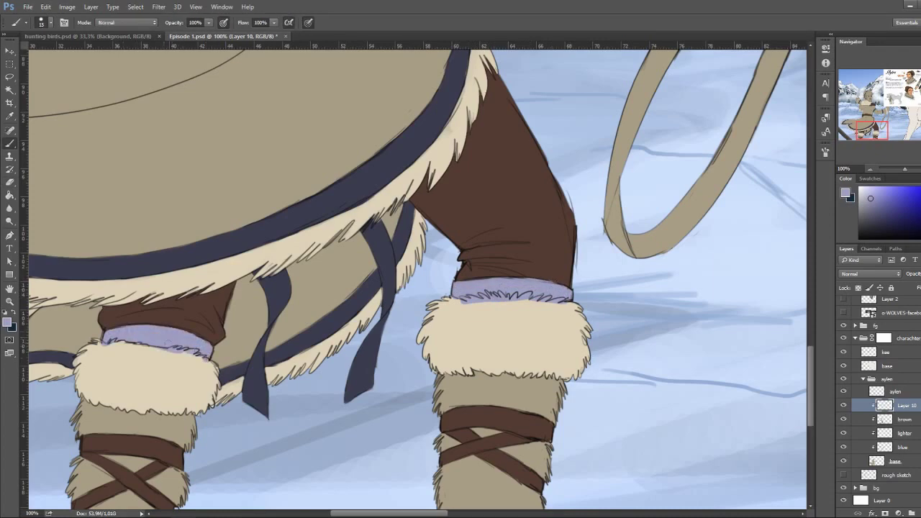
Erase crisscross lacing into the purple boot bands and name the layer details1
{"action": "key", "text": "e"}
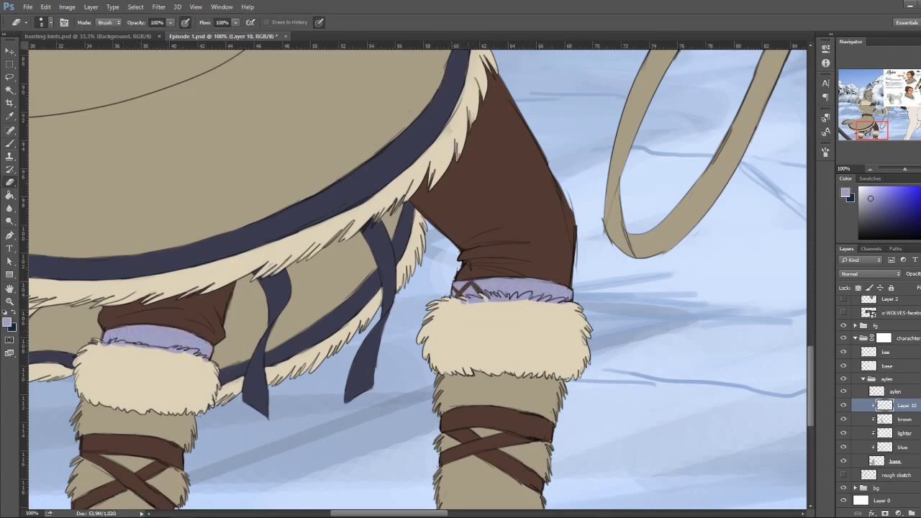
{"action": "left_click_drag", "start_coordinate": [493, 279], "coordinate": [516, 294]}
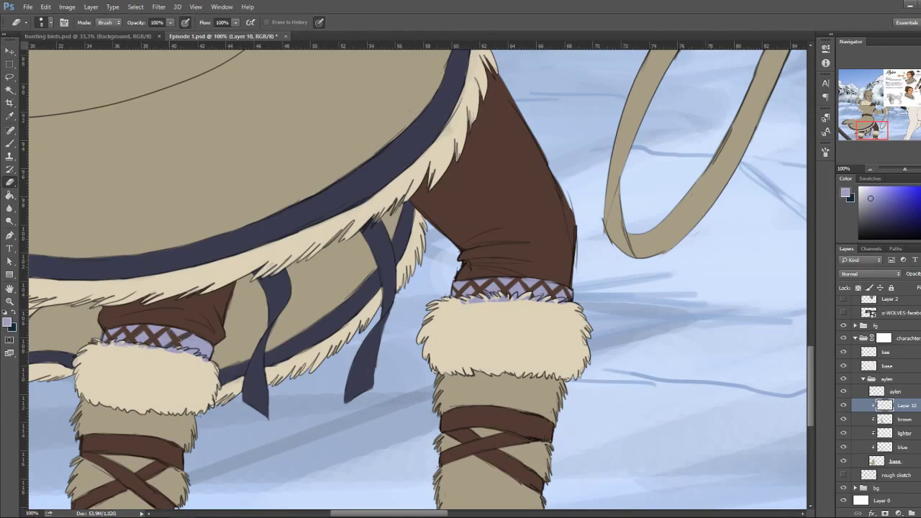
{"action": "left_click_drag", "start_coordinate": [207, 338], "coordinate": [188, 353]}
{"action": "left_click", "coordinate": [903, 433]}
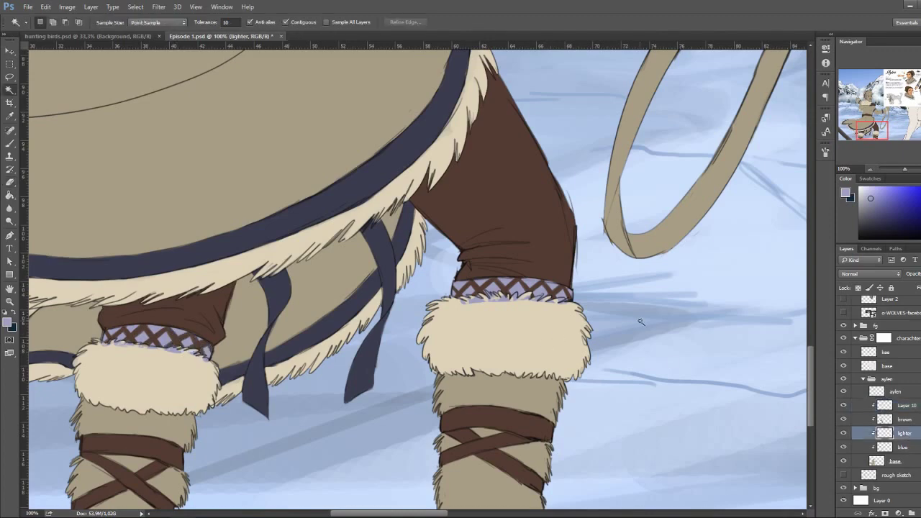
{"action": "left_click", "coordinate": [904, 405]}
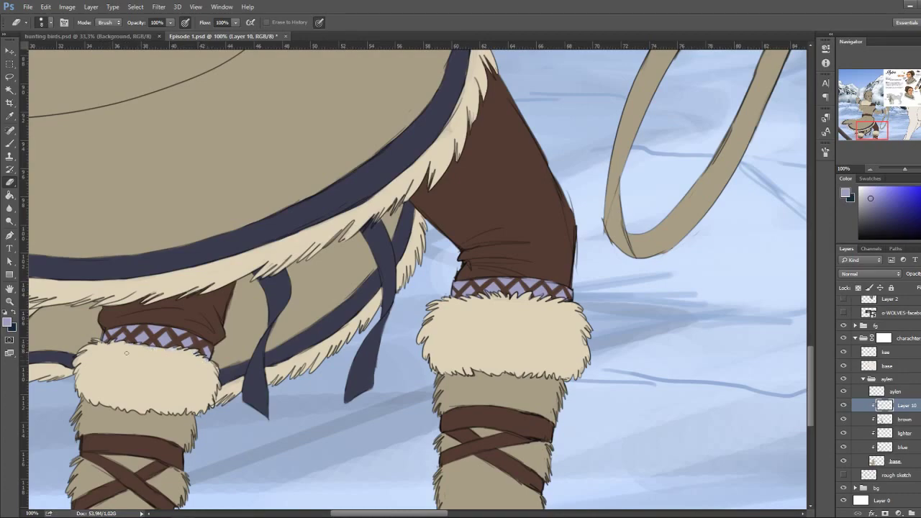
{"action": "key", "text": "ctrl+minus"}
{"action": "key", "text": "ctrl+minus"}
{"action": "key", "text": "ctrl+minus"}
{"action": "key", "text": "ctrl+minus"}
{"action": "key", "text": "alt+Tab"}
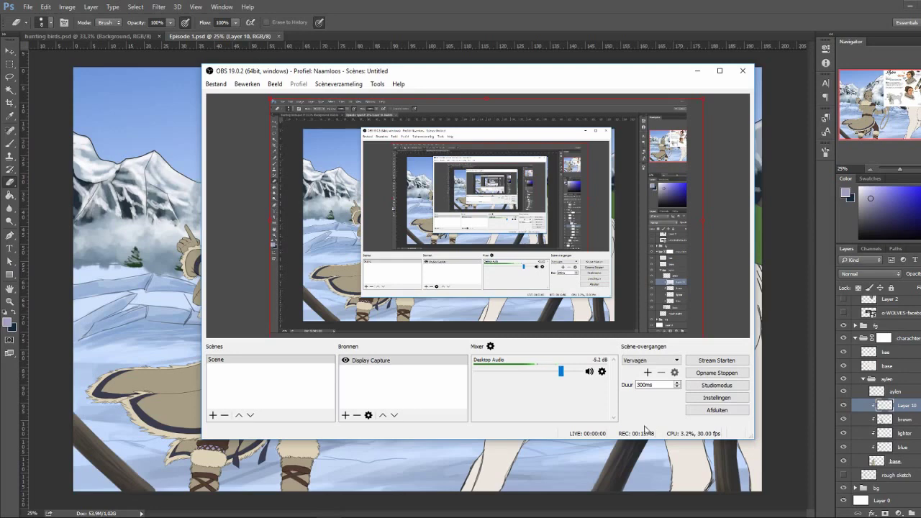
{"action": "left_click", "coordinate": [695, 373]}
{"action": "type", "text": "details1"}
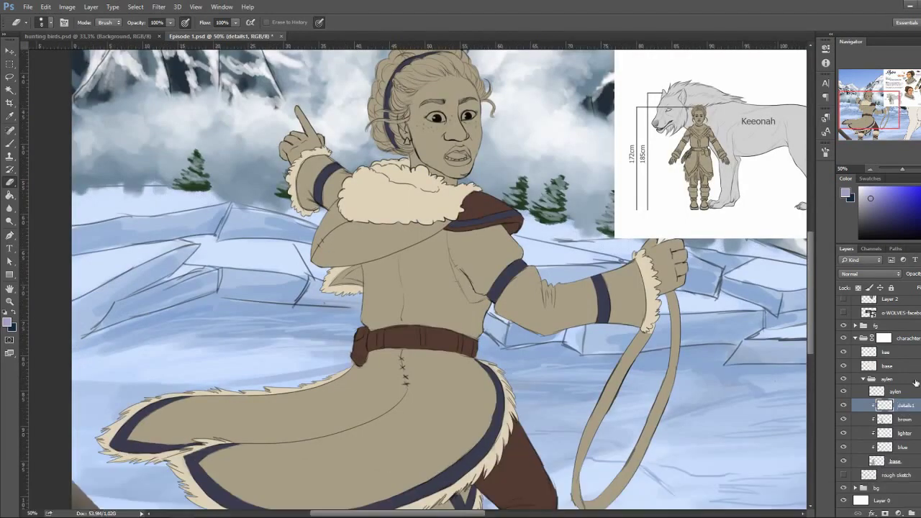
Add a new layer above base named 'skin'
{"action": "left_click", "coordinate": [895, 460]}
{"action": "key", "text": "ctrl+shift+alt+n"}
{"action": "double_click", "coordinate": [905, 447]}
{"action": "type", "text": "skin"}
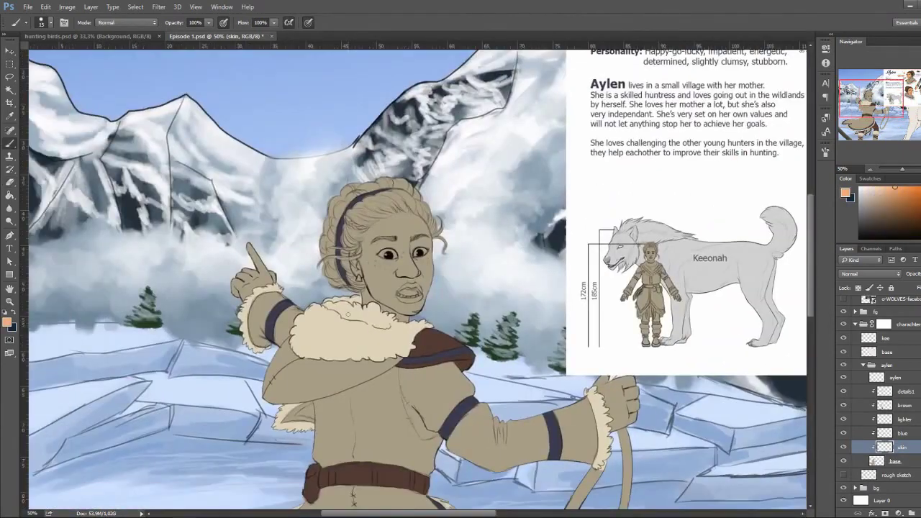
Paint the face and both hands orange, cancelling an accidental crop
{"action": "left_click_drag", "start_coordinate": [244, 255], "coordinate": [262, 288]}
{"action": "mouse_move", "coordinate": [353, 248]}
{"action": "left_mouse_down"}
{"action": "mouse_move", "coordinate": [392, 312]}
{"action": "mouse_move", "coordinate": [359, 237]}
{"action": "mouse_move", "coordinate": [425, 288]}
{"action": "mouse_move", "coordinate": [280, 140]}
{"action": "left_mouse_up"}
{"action": "key", "text": "c"}
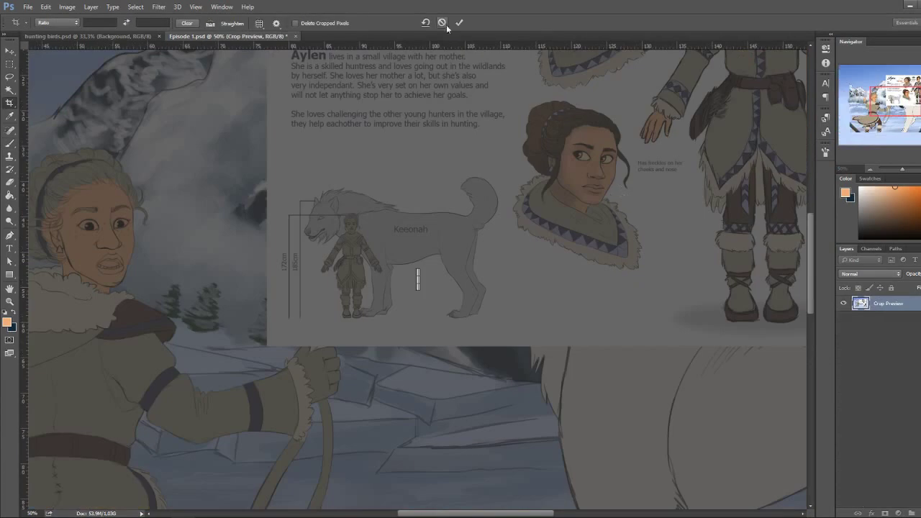
{"action": "left_click", "coordinate": [442, 22]}
{"action": "key", "text": "b"}
{"action": "mouse_move", "coordinate": [512, 279]}
{"action": "left_mouse_down"}
{"action": "mouse_move", "coordinate": [536, 287]}
{"action": "mouse_move", "coordinate": [523, 314]}
{"action": "left_mouse_up"}
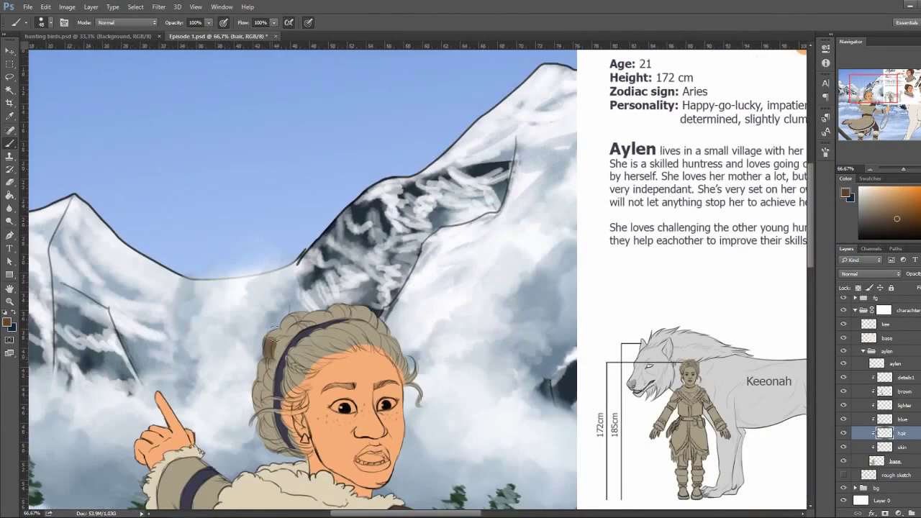
Fill the hair brown and cover the grey strands left of the face and along the hairline
{"action": "mouse_move", "coordinate": [274, 356]}
{"action": "left_mouse_down"}
{"action": "mouse_move", "coordinate": [323, 309]}
{"action": "mouse_move", "coordinate": [396, 338]}
{"action": "left_mouse_up"}
{"action": "left_click_drag", "start_coordinate": [324, 331], "coordinate": [266, 439]}
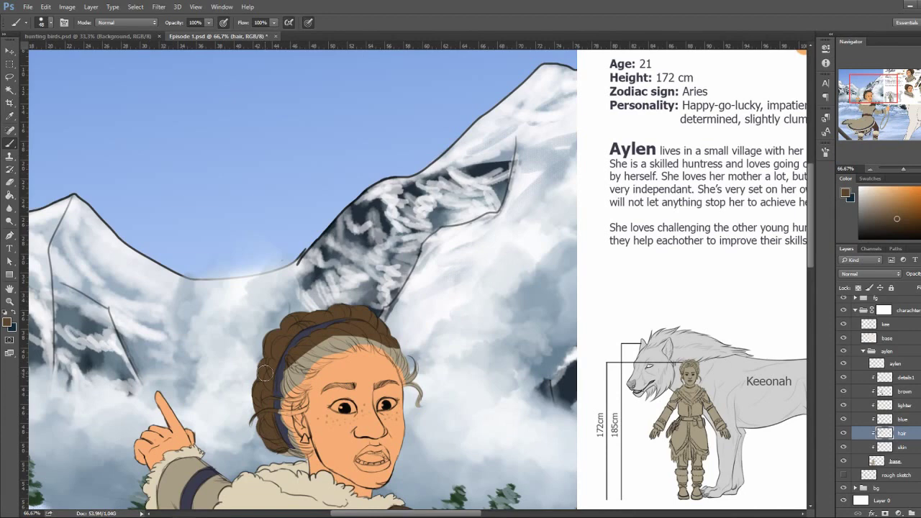
{"action": "key", "text": "ctrl+plus"}
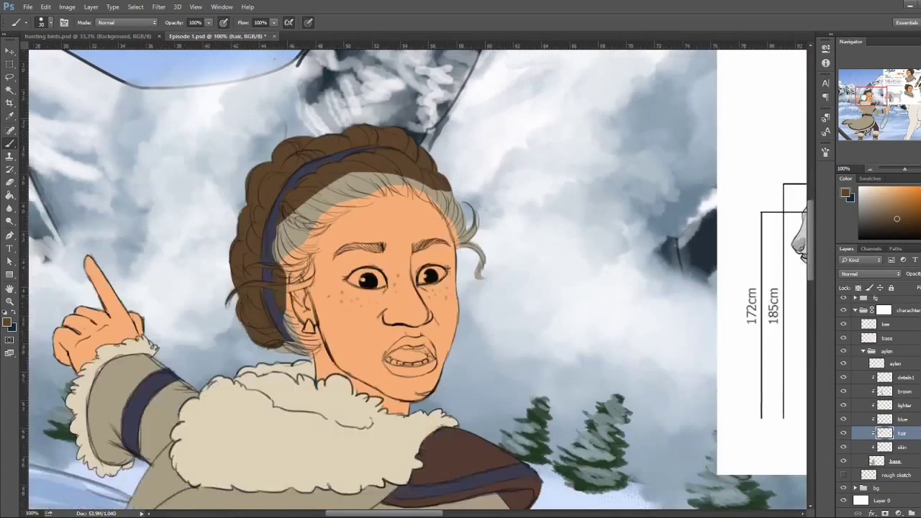
{"action": "left_click_drag", "start_coordinate": [268, 255], "coordinate": [300, 302]}
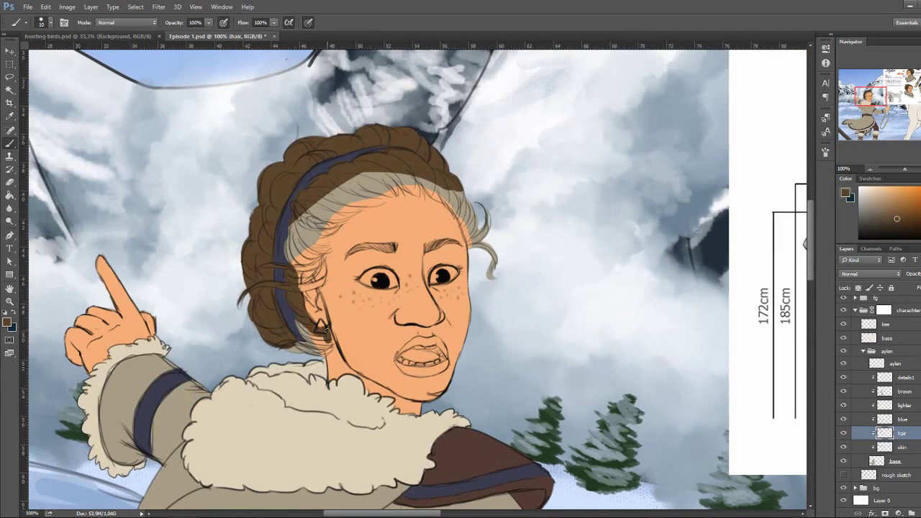
{"action": "key", "text": "bracketright"}
{"action": "left_click_drag", "start_coordinate": [305, 227], "coordinate": [294, 279]}
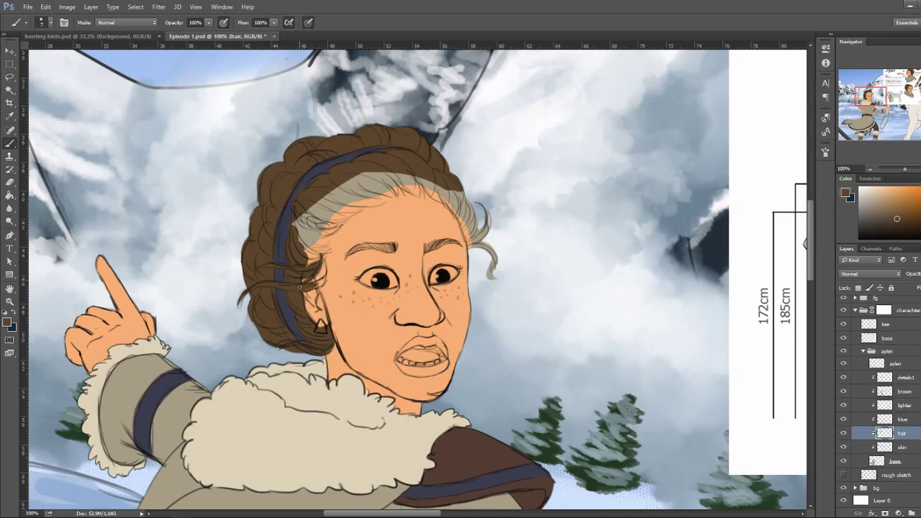
{"action": "mouse_move", "coordinate": [301, 248]}
{"action": "left_mouse_down"}
{"action": "mouse_move", "coordinate": [331, 205]}
{"action": "mouse_move", "coordinate": [384, 180]}
{"action": "mouse_move", "coordinate": [442, 180]}
{"action": "mouse_move", "coordinate": [481, 231]}
{"action": "left_mouse_up"}
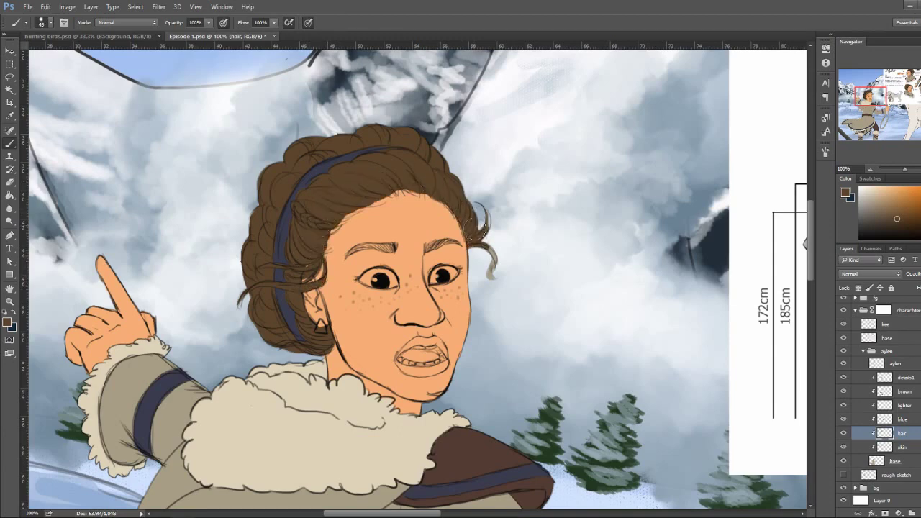
At 80% opacity with a larger brush, extend brown hair along the forehead hairline
{"action": "key", "text": "ctrl+plus"}
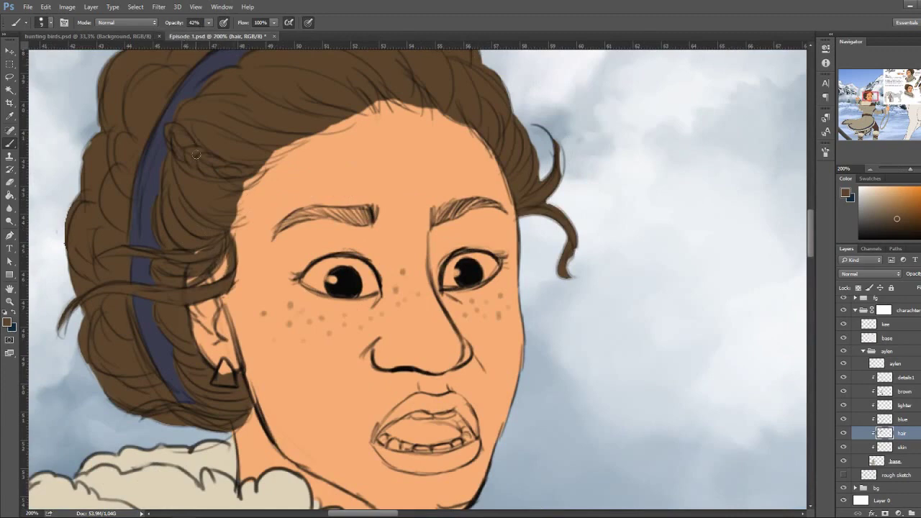
{"action": "key", "text": "bracketright"}
{"action": "key", "text": "bracketright"}
{"action": "key", "text": "bracketright"}
{"action": "key", "text": "8"}
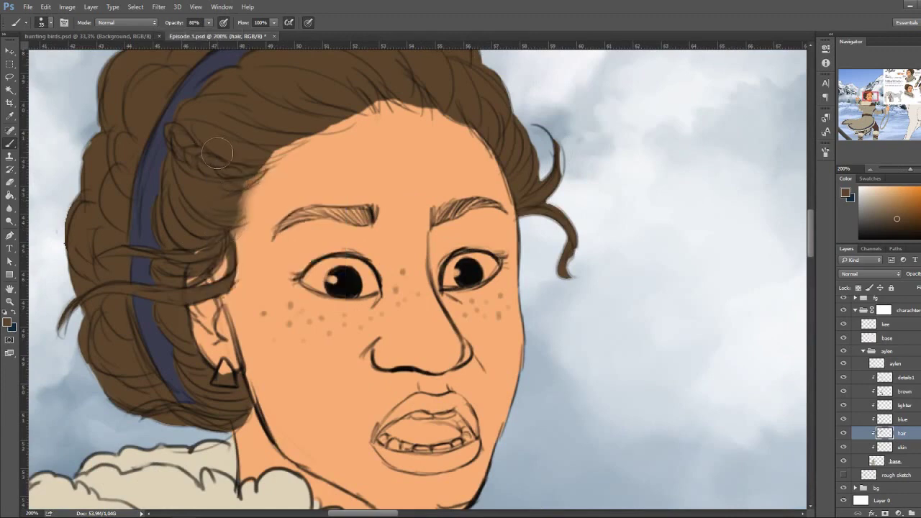
{"action": "mouse_move", "coordinate": [239, 177]}
{"action": "left_mouse_down"}
{"action": "mouse_move", "coordinate": [392, 99]}
{"action": "mouse_move", "coordinate": [434, 108]}
{"action": "left_mouse_up"}
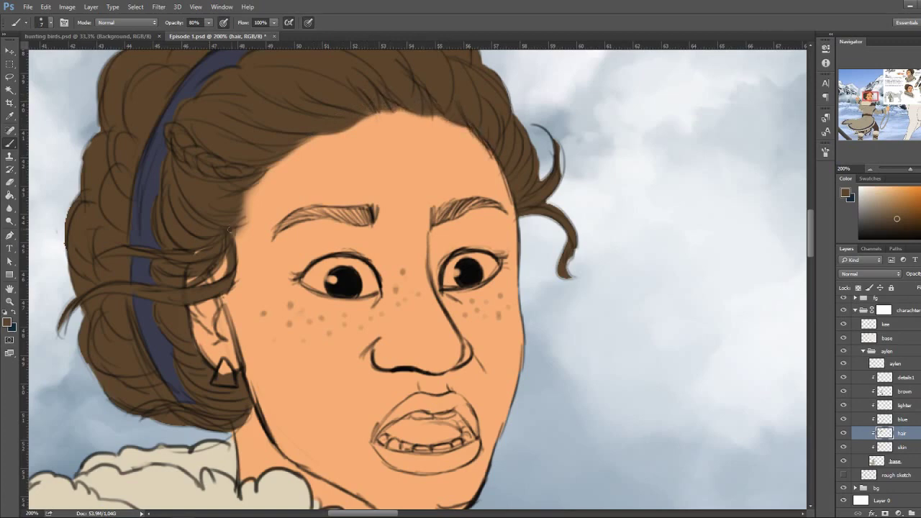
{"action": "right_click", "coordinate": [241, 216]}
{"action": "key", "text": "Return"}
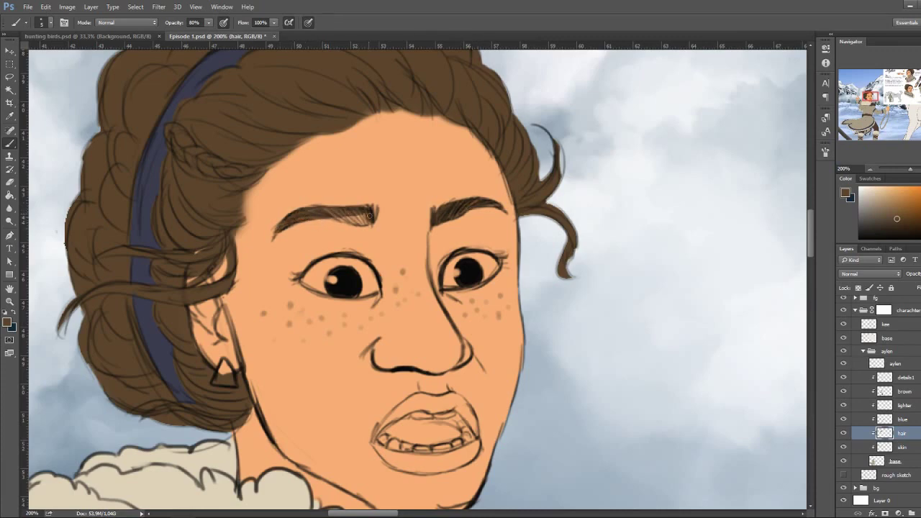
Zoom in on Aylen's face and select the details1 layer
{"action": "left_click_drag", "start_coordinate": [871, 171], "coordinate": [858, 171]}
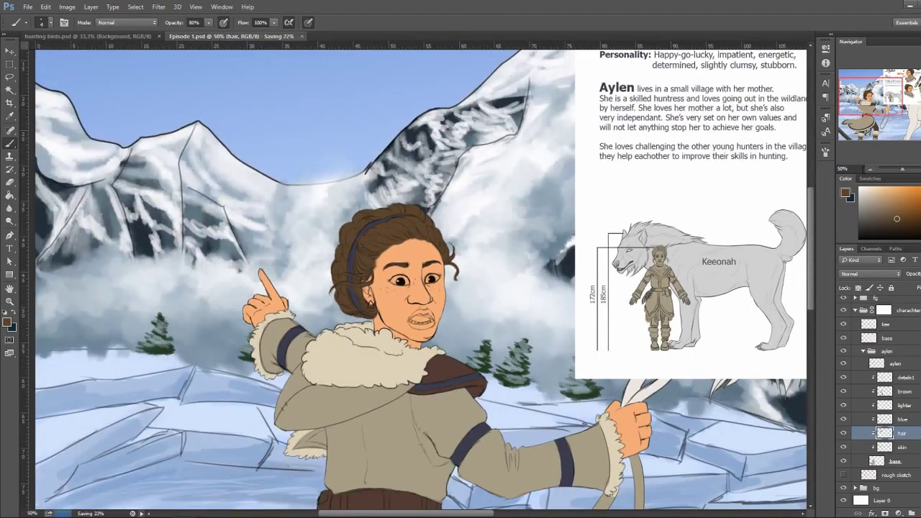
{"action": "left_click", "coordinate": [884, 109]}
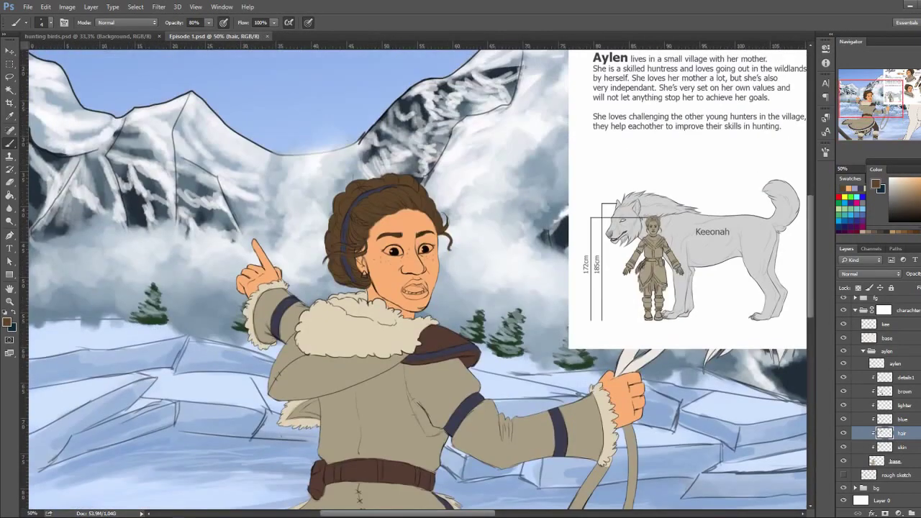
{"action": "left_click_drag", "start_coordinate": [872, 168], "coordinate": [899, 168]}
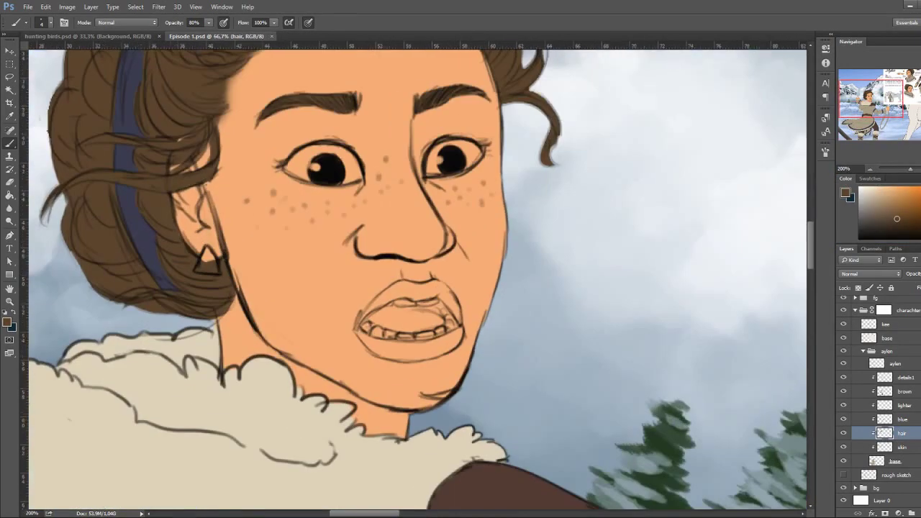
{"action": "left_click", "coordinate": [904, 377]}
{"action": "left_click_drag", "start_coordinate": [892, 99], "coordinate": [866, 100]}
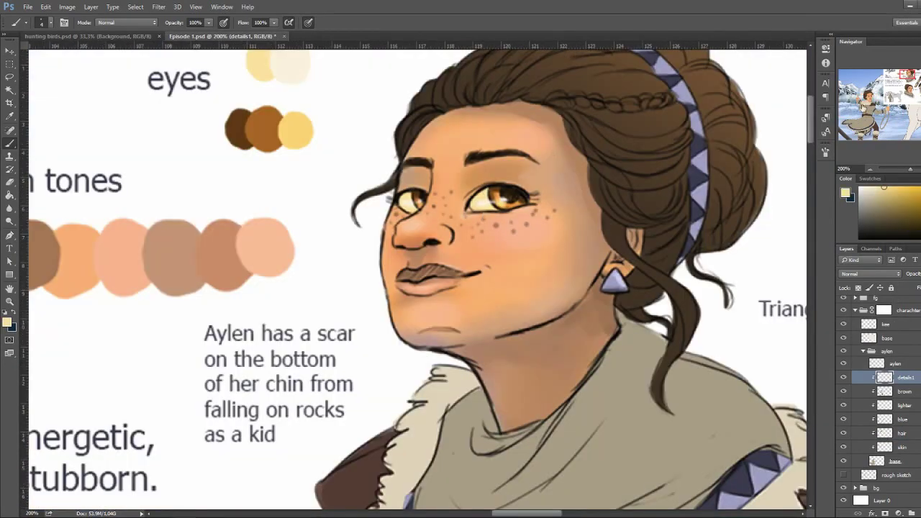
Paint cream eye whites, darker lip shading, a white pupil highlight and a pink mouth interior
{"action": "left_click_drag", "start_coordinate": [454, 234], "coordinate": [467, 237]}
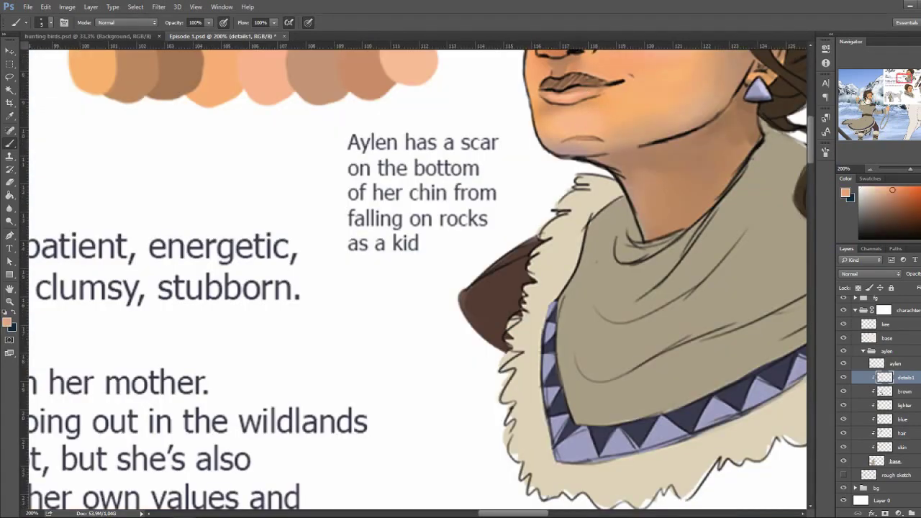
{"action": "left_click_drag", "start_coordinate": [434, 315], "coordinate": [455, 314]}
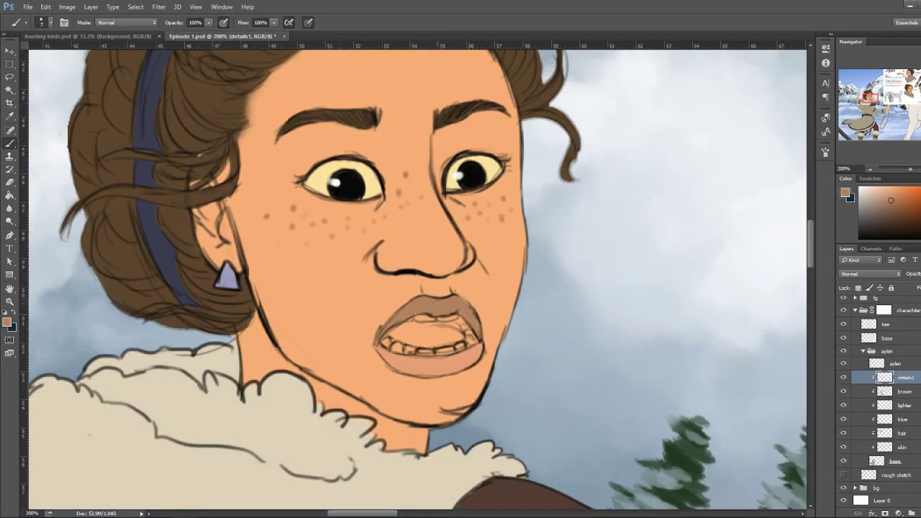
{"action": "left_click", "coordinate": [456, 175]}
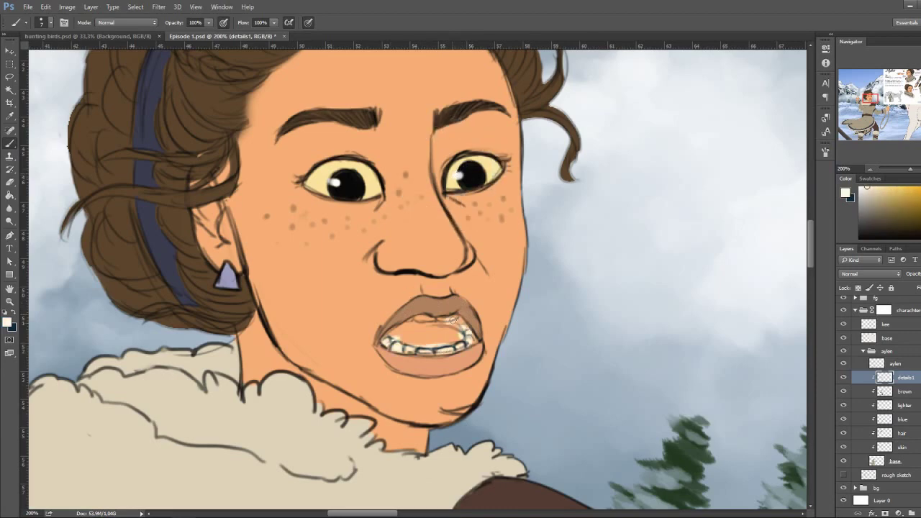
{"action": "left_click", "coordinate": [421, 319], "text": "alt"}
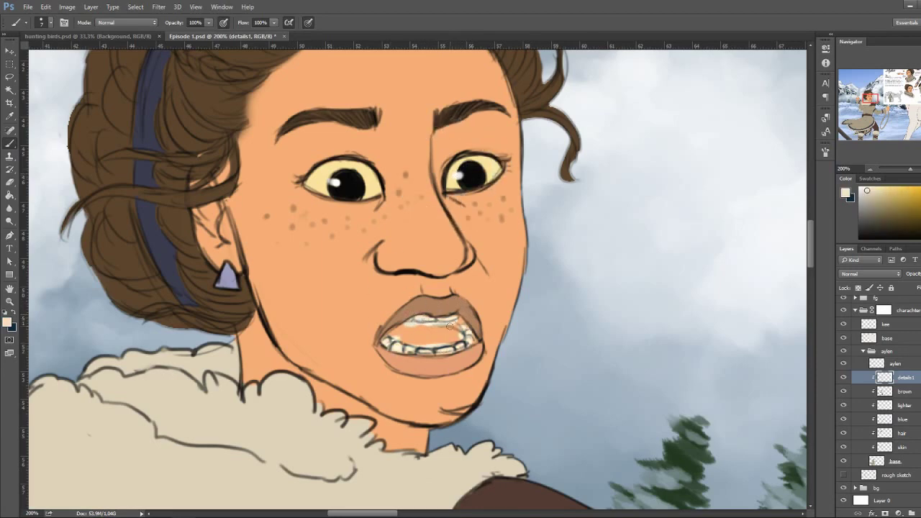
{"action": "left_click", "coordinate": [443, 361], "text": "alt"}
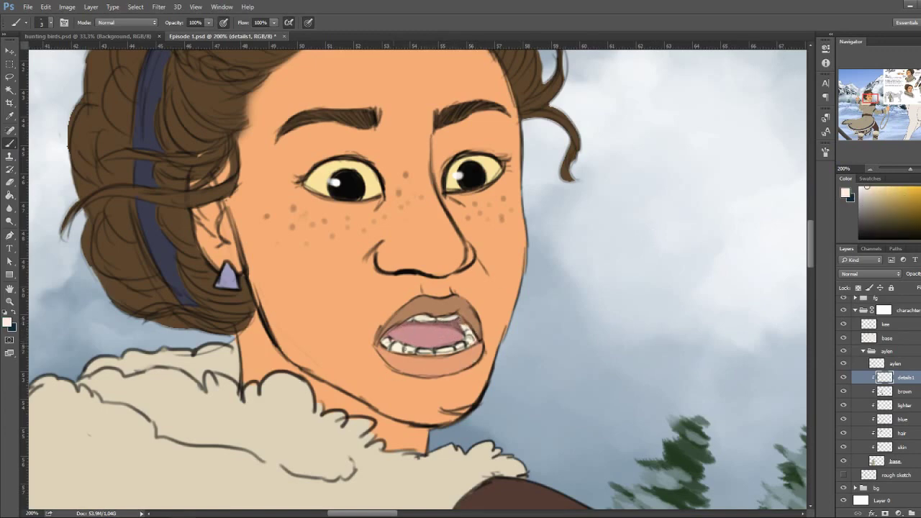
{"action": "scroll", "coordinate": [449, 354], "scroll_direction": "down", "scroll_amount": 1}
{"action": "scroll", "coordinate": [455, 342], "scroll_direction": "down", "scroll_amount": 1}
{"action": "scroll", "coordinate": [461, 327], "scroll_direction": "down", "scroll_amount": 1}
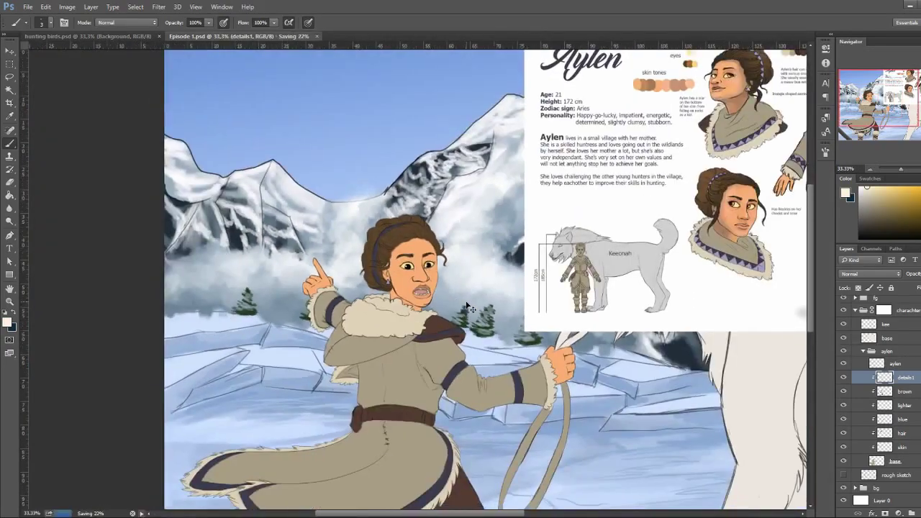
{"action": "scroll", "coordinate": [467, 306], "scroll_direction": "down", "scroll_amount": 2}
Select the blue layer for trim work and set up the brush with dark navy
{"action": "left_click", "coordinate": [902, 419]}
{"action": "key", "text": "g"}
{"action": "scroll", "coordinate": [410, 281], "scroll_direction": "up", "scroll_amount": 2}
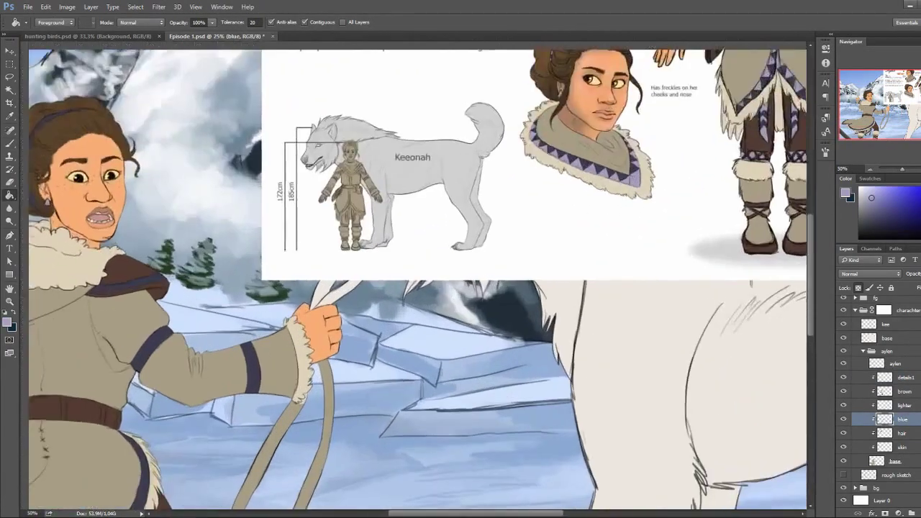
{"action": "scroll", "coordinate": [310, 311], "scroll_direction": "up", "scroll_amount": 2}
{"action": "key", "text": "x"}
{"action": "key", "text": "b"}
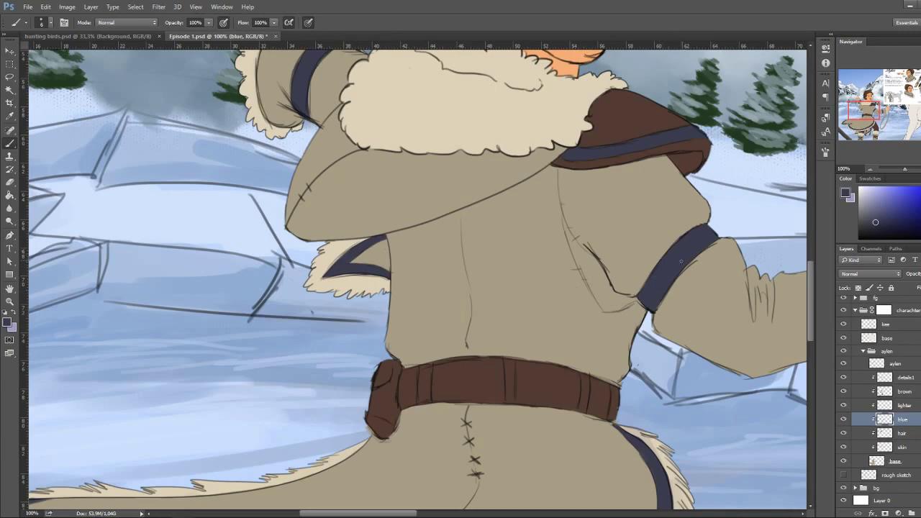
Lasso triangle shapes along the navy sleeve trim, checking the pattern against the reference sheet
{"action": "key", "text": "l"}
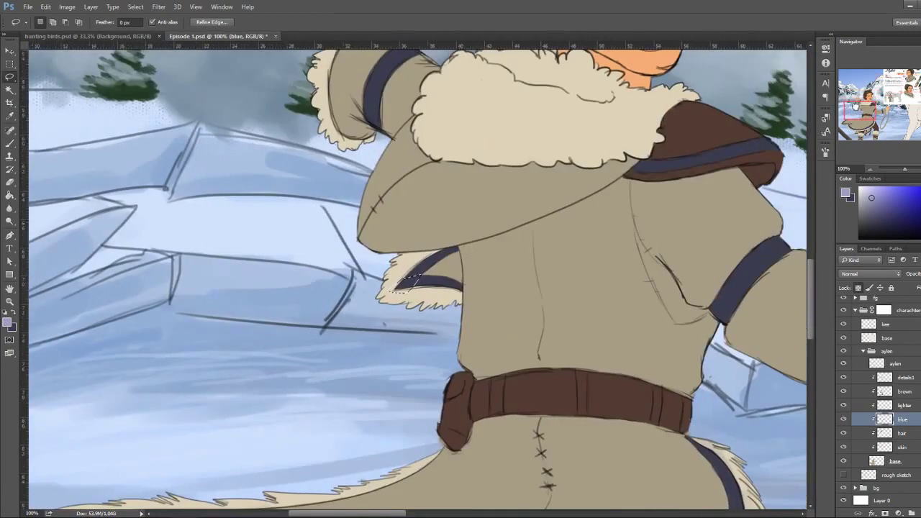
{"action": "mouse_move", "coordinate": [395, 289]}
{"action": "left_mouse_down"}
{"action": "mouse_move", "coordinate": [461, 287]}
{"action": "mouse_move", "coordinate": [411, 277]}
{"action": "mouse_move", "coordinate": [396, 288]}
{"action": "mouse_move", "coordinate": [422, 272]}
{"action": "left_mouse_up"}
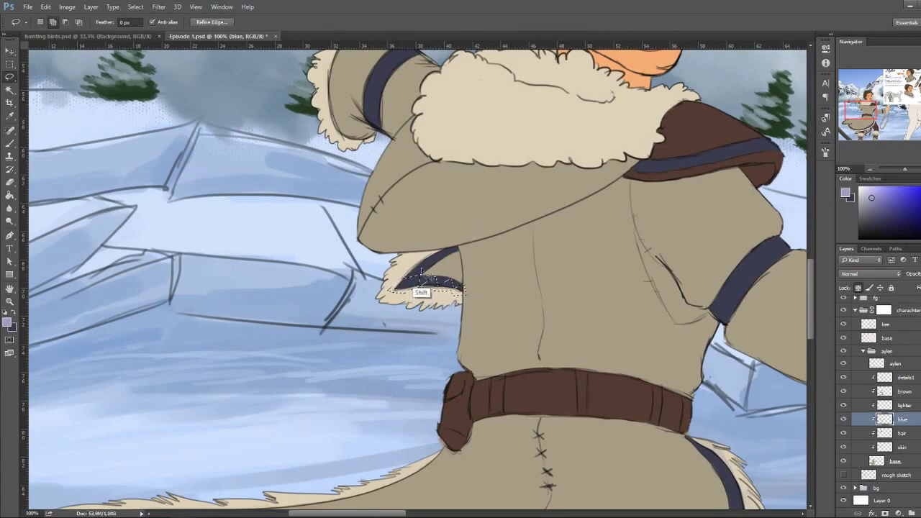
{"action": "key", "text": "g"}
{"action": "left_click", "coordinate": [431, 287]}
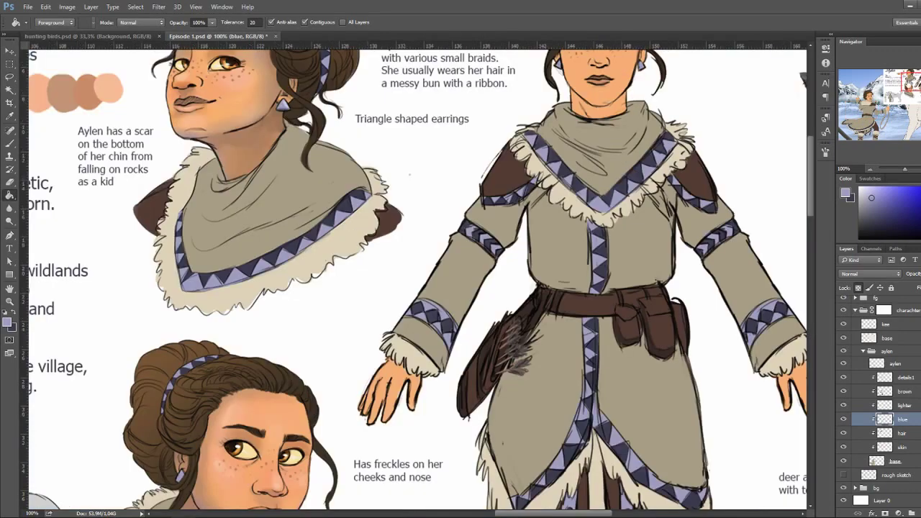
{"action": "key", "text": "l"}
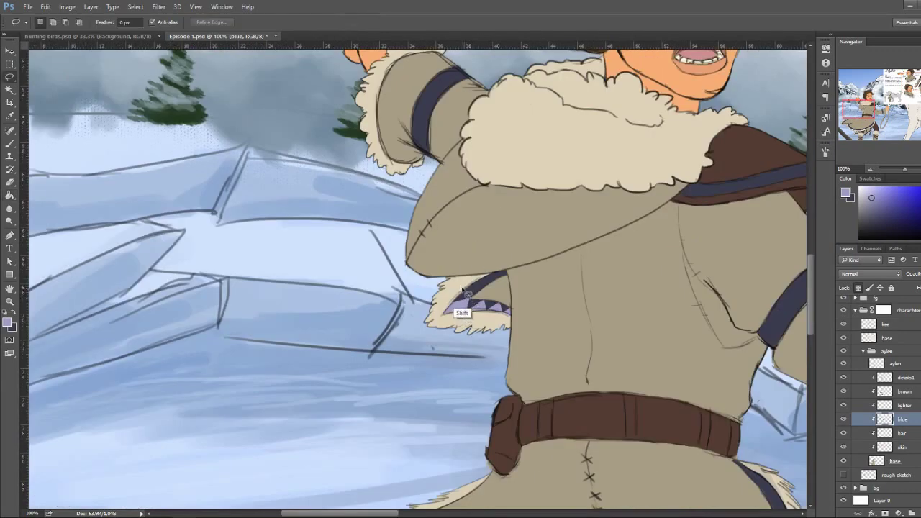
{"action": "left_click_drag", "start_coordinate": [475, 298], "coordinate": [481, 302]}
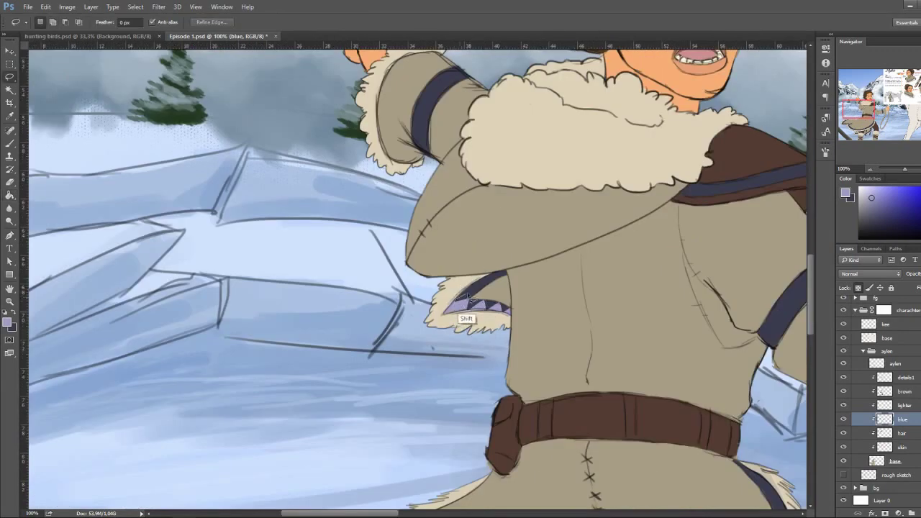
{"action": "left_click_drag", "start_coordinate": [480, 295], "coordinate": [466, 302]}
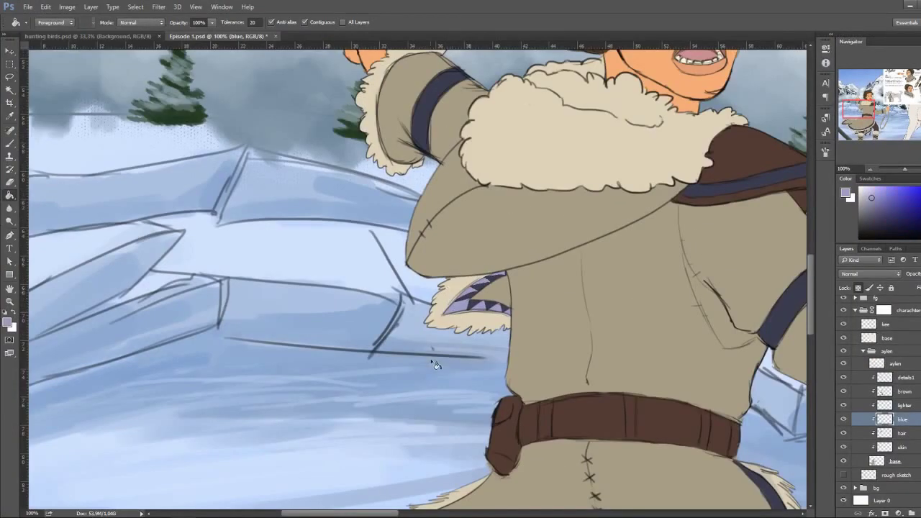
{"action": "key", "text": "b"}
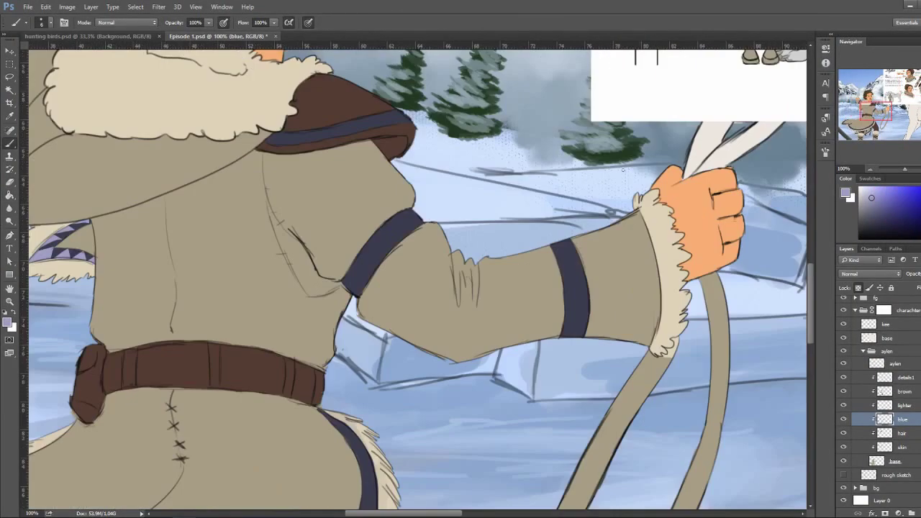
Select a zig-zag strip on the upper-arm band and fill it lavender
{"action": "left_click_drag", "start_coordinate": [384, 271], "coordinate": [340, 285]}
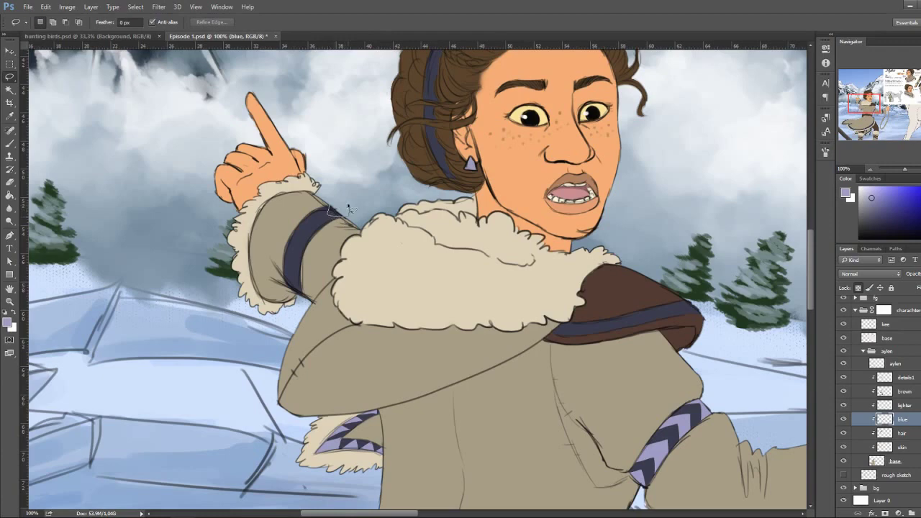
{"action": "mouse_move", "coordinate": [348, 208]}
{"action": "left_mouse_down"}
{"action": "mouse_move", "coordinate": [314, 266]}
{"action": "mouse_move", "coordinate": [297, 269]}
{"action": "mouse_move", "coordinate": [294, 294]}
{"action": "left_mouse_up"}
{"action": "key", "text": "g"}
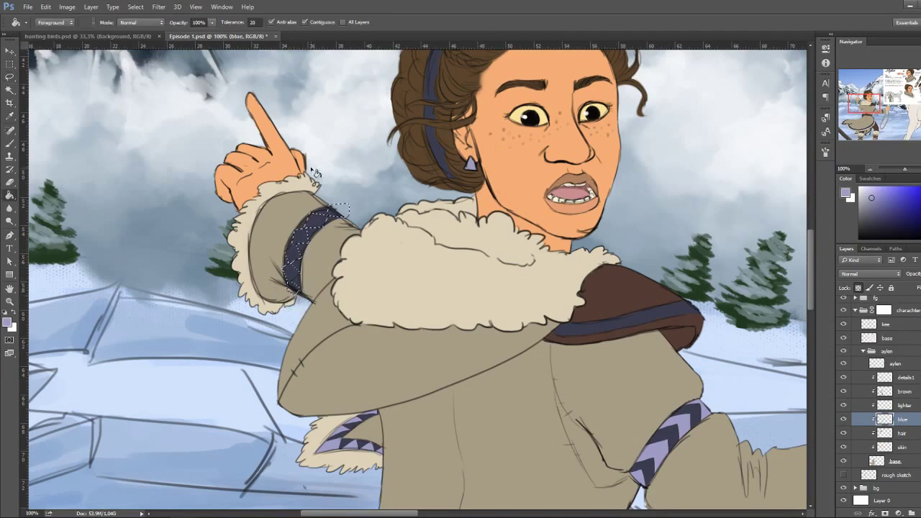
{"action": "left_click", "coordinate": [306, 227]}
{"action": "key", "text": "ctrl+d"}
Tidy the upper-arm chevrons using the dark navy brush and the eraser
{"action": "key", "text": "b"}
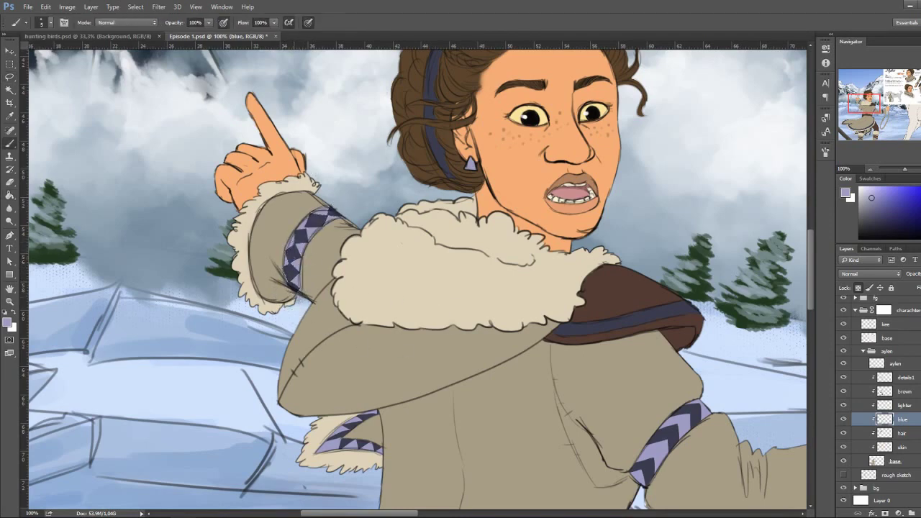
{"action": "left_click", "coordinate": [298, 277], "text": "alt"}
{"action": "right_click", "coordinate": [294, 247]}
{"action": "key", "text": "Escape"}
{"action": "key", "text": "e"}
{"action": "key", "text": "b"}
{"action": "key", "text": "e"}
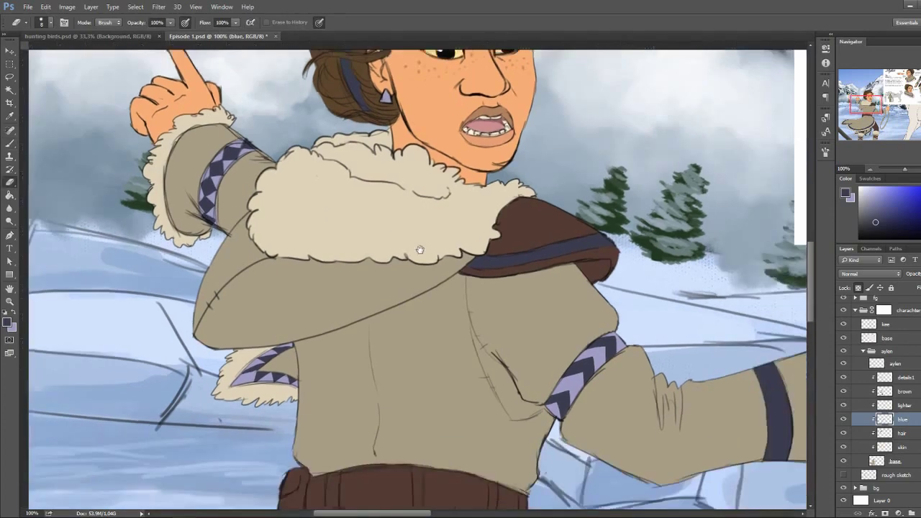
Outline and paint lavender diamonds on the forearm band, then tidy them with the eraser
{"action": "left_click_drag", "start_coordinate": [754, 368], "coordinate": [444, 290]}
{"action": "key", "text": "l"}
{"action": "mouse_move", "coordinate": [375, 291]}
{"action": "left_mouse_down"}
{"action": "mouse_move", "coordinate": [403, 330]}
{"action": "mouse_move", "coordinate": [405, 356]}
{"action": "left_mouse_up"}
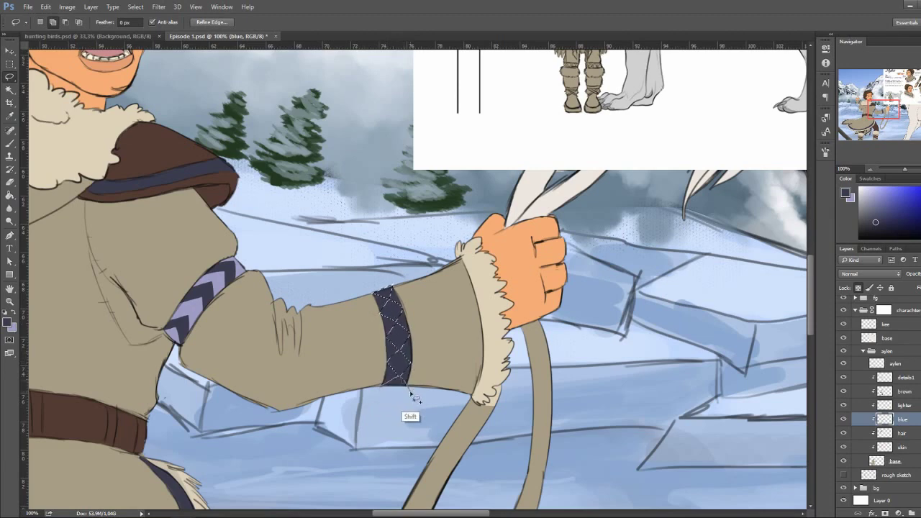
{"action": "left_click_drag", "start_coordinate": [405, 356], "coordinate": [403, 392]}
{"action": "key", "text": "g"}
{"action": "key", "text": "b"}
{"action": "key", "text": "ctrl+d"}
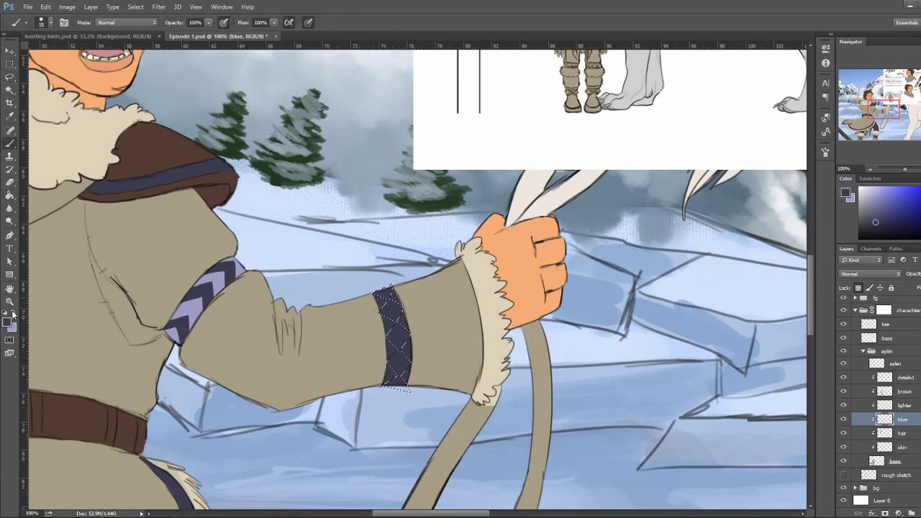
{"action": "mouse_move", "coordinate": [381, 295]}
{"action": "left_mouse_down"}
{"action": "mouse_move", "coordinate": [406, 382]}
{"action": "mouse_move", "coordinate": [410, 370]}
{"action": "left_mouse_up"}
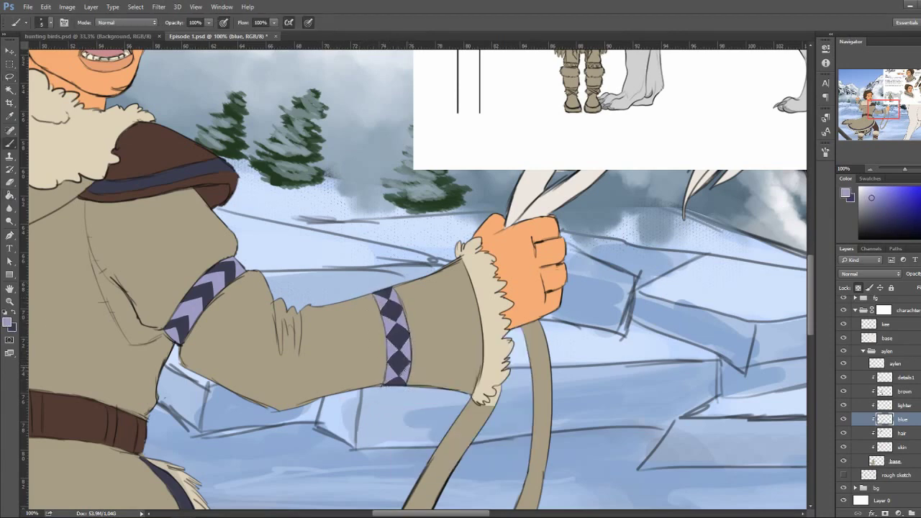
{"action": "key", "text": "e"}
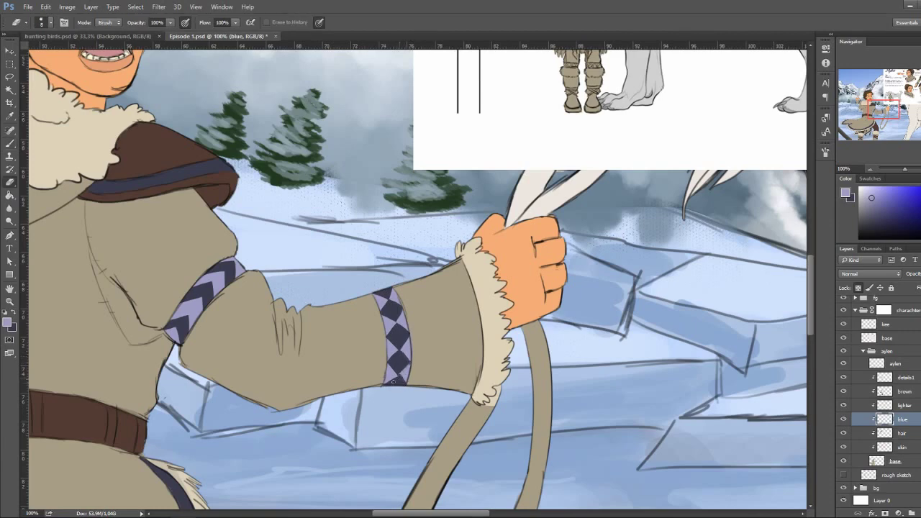
{"action": "key", "text": "b"}
{"action": "key", "text": "e"}
{"action": "key", "text": "b"}
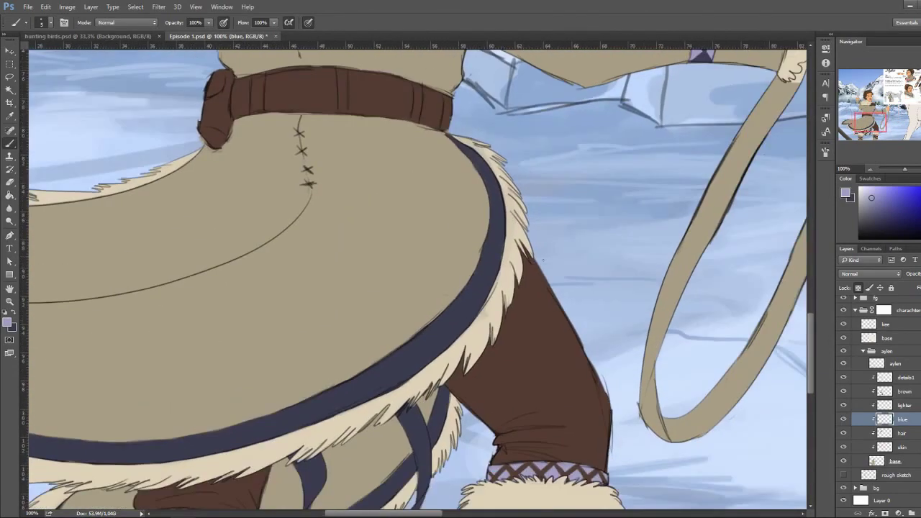
Select zigzag triangles along the navy coat hem trim and fill them lavender
{"action": "key", "text": "l"}
{"action": "mouse_move", "coordinate": [443, 133]}
{"action": "left_mouse_down"}
{"action": "mouse_move", "coordinate": [476, 154]}
{"action": "mouse_move", "coordinate": [494, 248]}
{"action": "mouse_move", "coordinate": [478, 299]}
{"action": "mouse_move", "coordinate": [450, 335]}
{"action": "mouse_move", "coordinate": [404, 347]}
{"action": "mouse_move", "coordinate": [499, 252]}
{"action": "left_mouse_up"}
{"action": "left_click", "coordinate": [465, 259]}
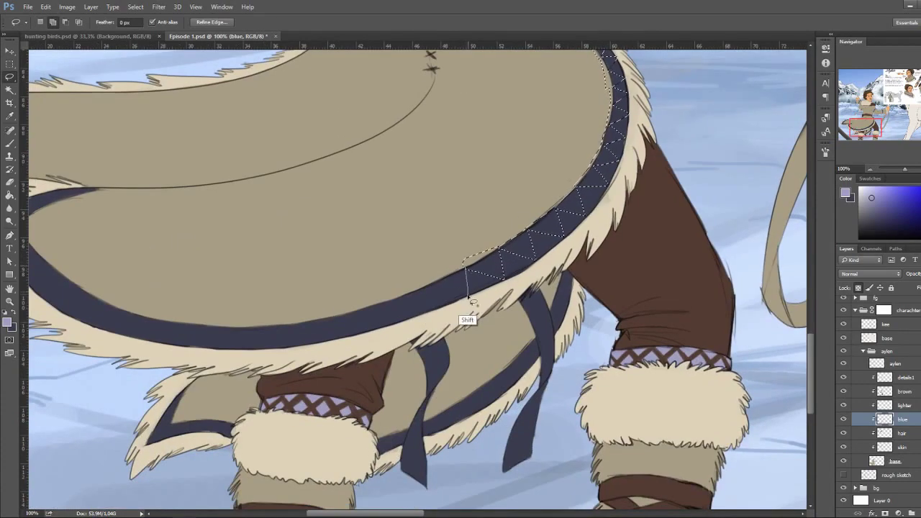
{"action": "left_click_drag", "start_coordinate": [424, 304], "coordinate": [560, 257]}
{"action": "left_click", "coordinate": [492, 264]}
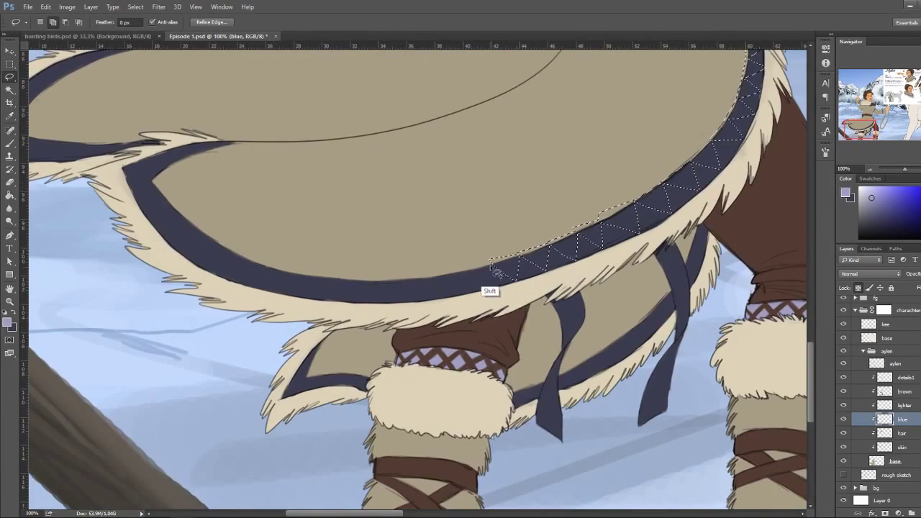
{"action": "mouse_move", "coordinate": [494, 270]}
{"action": "left_mouse_down"}
{"action": "mouse_move", "coordinate": [440, 297]}
{"action": "mouse_move", "coordinate": [348, 300]}
{"action": "mouse_move", "coordinate": [211, 241]}
{"action": "mouse_move", "coordinate": [327, 282]}
{"action": "mouse_move", "coordinate": [282, 271]}
{"action": "mouse_move", "coordinate": [243, 215]}
{"action": "mouse_move", "coordinate": [339, 206]}
{"action": "left_mouse_up"}
{"action": "key", "text": "g"}
{"action": "left_click", "coordinate": [633, 312]}
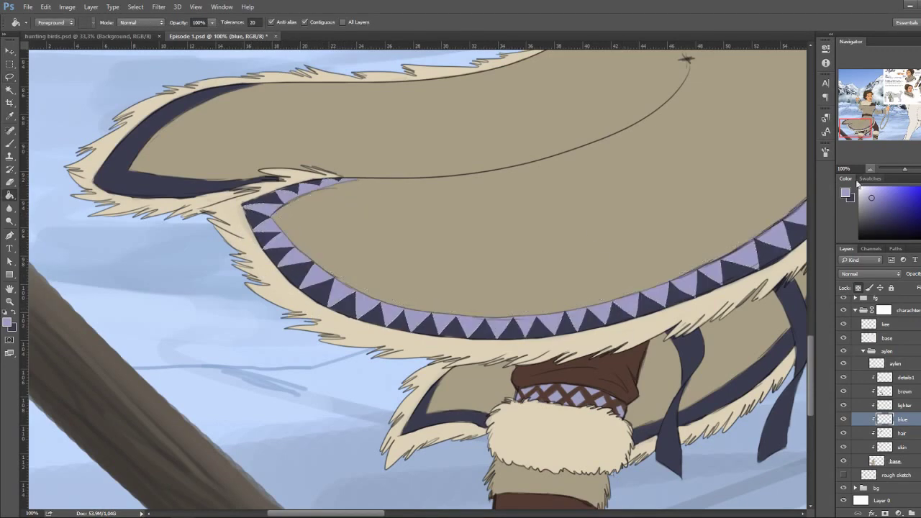
{"action": "key", "text": "ctrl+minus"}
{"action": "key", "text": "ctrl+minus"}
{"action": "key", "text": "ctrl+minus"}
{"action": "key", "text": "ctrl+plus"}
{"action": "key", "text": "ctrl+plus"}
{"action": "key", "text": "ctrl+plus"}
{"action": "key", "text": "ctrl+plus"}
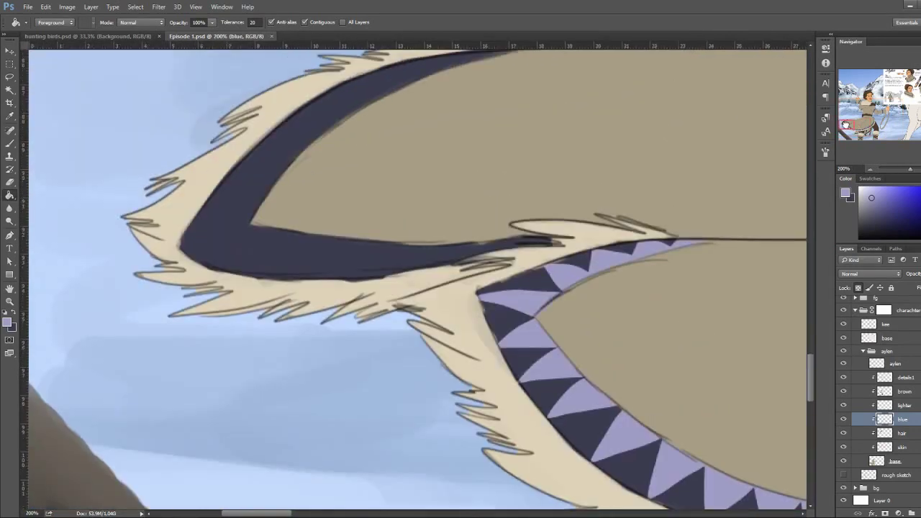
Outline zigzag triangles along the hood's dark band and fill them light purple
{"action": "key", "text": "l"}
{"action": "mouse_move", "coordinate": [515, 249]}
{"action": "left_mouse_down"}
{"action": "mouse_move", "coordinate": [477, 263]}
{"action": "mouse_move", "coordinate": [341, 269]}
{"action": "mouse_move", "coordinate": [259, 224]}
{"action": "mouse_move", "coordinate": [224, 241]}
{"action": "mouse_move", "coordinate": [173, 244]}
{"action": "mouse_move", "coordinate": [259, 221]}
{"action": "mouse_move", "coordinate": [222, 188]}
{"action": "mouse_move", "coordinate": [278, 184]}
{"action": "mouse_move", "coordinate": [329, 147]}
{"action": "left_mouse_up"}
{"action": "scroll", "coordinate": [329, 147], "scroll_direction": "up", "scroll_amount": 3}
{"action": "mouse_move", "coordinate": [267, 209]}
{"action": "left_mouse_down"}
{"action": "mouse_move", "coordinate": [306, 184]}
{"action": "mouse_move", "coordinate": [353, 187]}
{"action": "mouse_move", "coordinate": [386, 157]}
{"action": "mouse_move", "coordinate": [421, 175]}
{"action": "left_mouse_up"}
{"action": "double_click", "coordinate": [448, 154]}
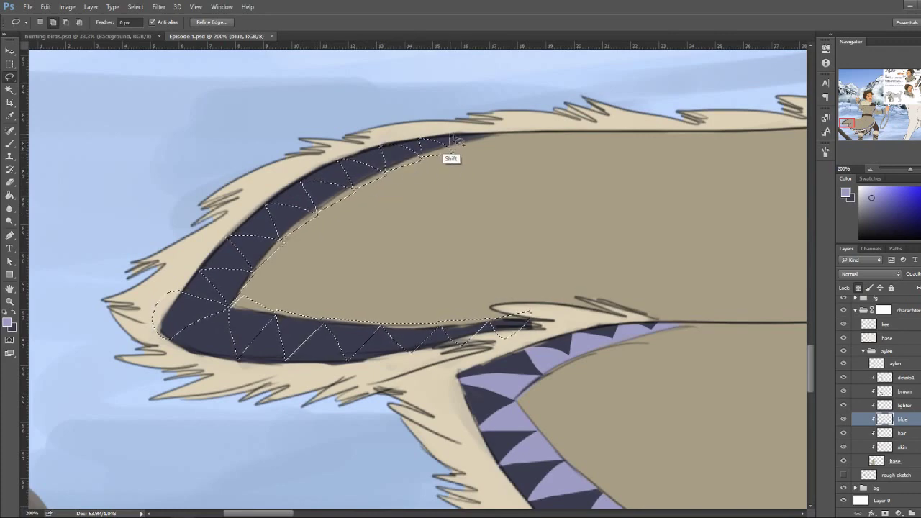
{"action": "key", "text": "g"}
{"action": "left_click", "coordinate": [369, 339]}
{"action": "key", "text": "ctrl+d"}
{"action": "key", "text": "e"}
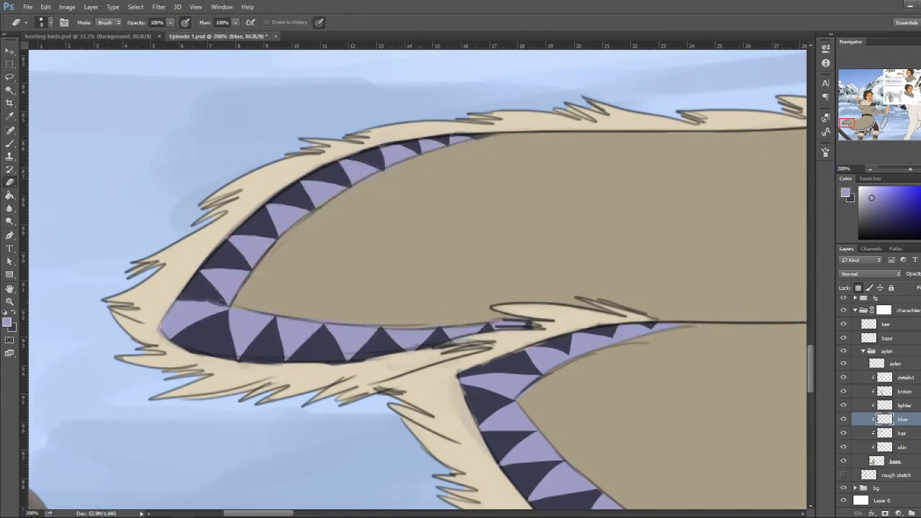
{"action": "key", "text": "b"}
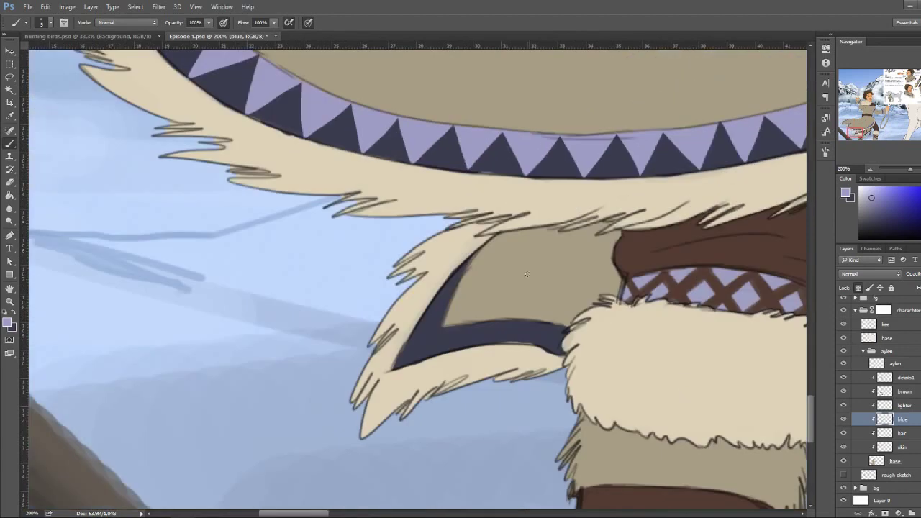
Draw a polygonal zigzag along the dark coat band and fill the triangles light purple
{"action": "key", "text": "l"}
{"action": "left_click", "coordinate": [464, 269], "text": "shift"}
{"action": "left_click", "coordinate": [435, 287], "text": "shift"}
{"action": "left_click", "coordinate": [450, 301], "text": "shift"}
{"action": "left_click", "coordinate": [406, 330], "text": "shift"}
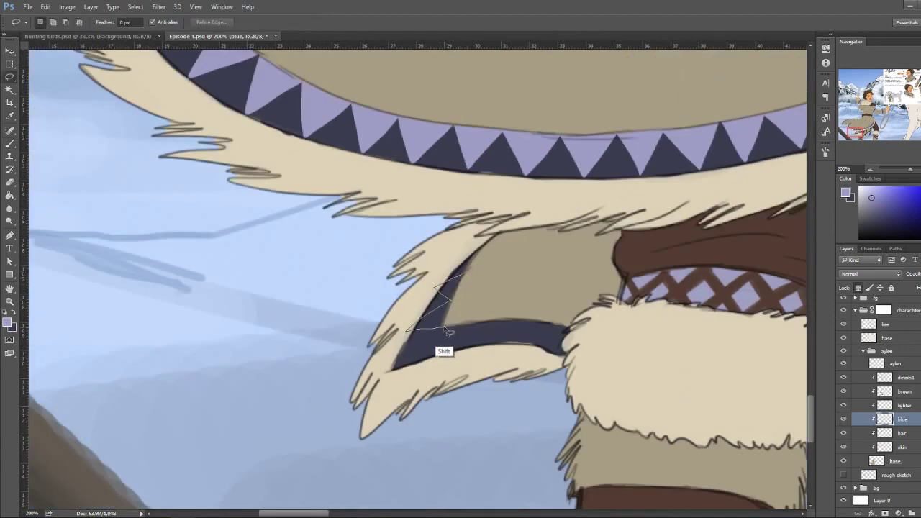
{"action": "left_click", "coordinate": [421, 364], "text": "shift"}
{"action": "left_click", "coordinate": [568, 332], "text": "shift"}
{"action": "left_click", "coordinate": [575, 311], "text": "shift"}
{"action": "left_click", "coordinate": [484, 317], "text": "shift"}
{"action": "double_click", "coordinate": [489, 286]}
{"action": "key", "text": "g"}
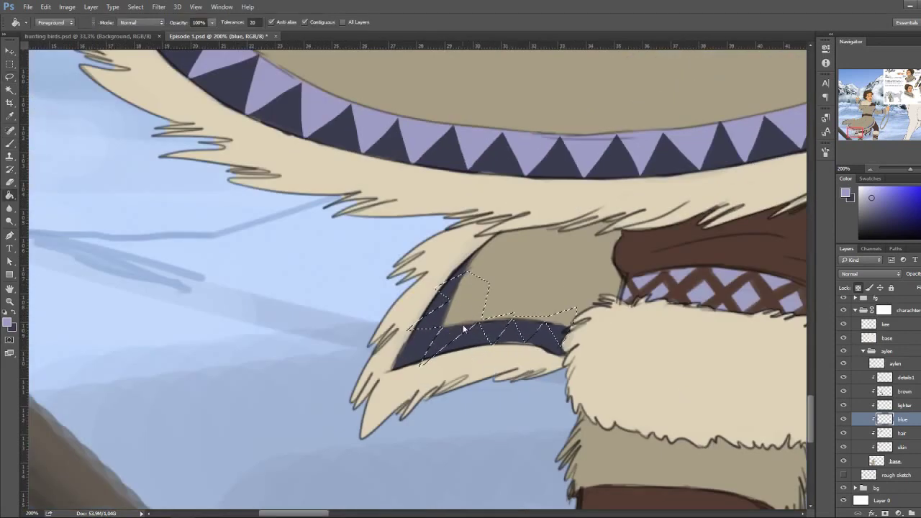
{"action": "left_click", "coordinate": [464, 328]}
Select more zigzag triangles further along the coat band and erase them to reveal lavender
{"action": "scroll", "coordinate": [431, 345], "scroll_direction": "right", "scroll_amount": 5}
{"action": "key", "text": "l"}
{"action": "left_click", "coordinate": [471, 314]}
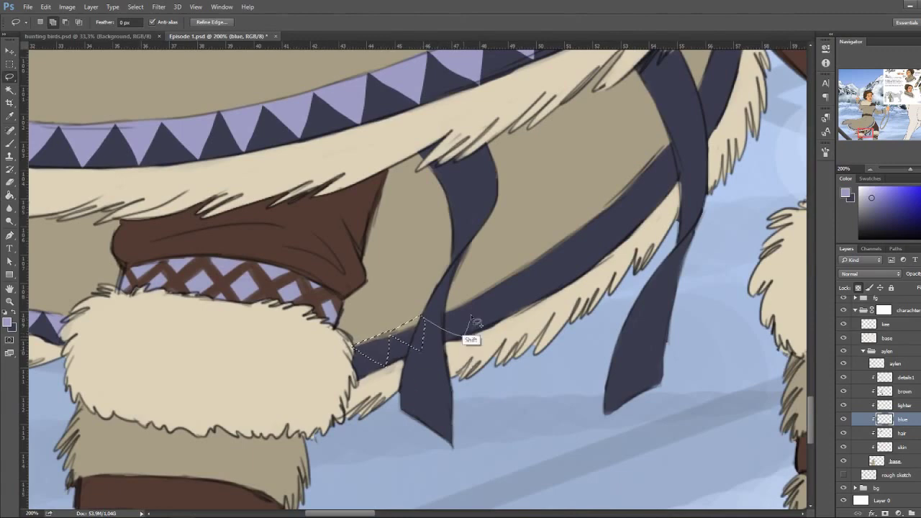
{"action": "left_click", "coordinate": [509, 271]}
{"action": "left_click_drag", "start_coordinate": [619, 233], "coordinate": [424, 305]}
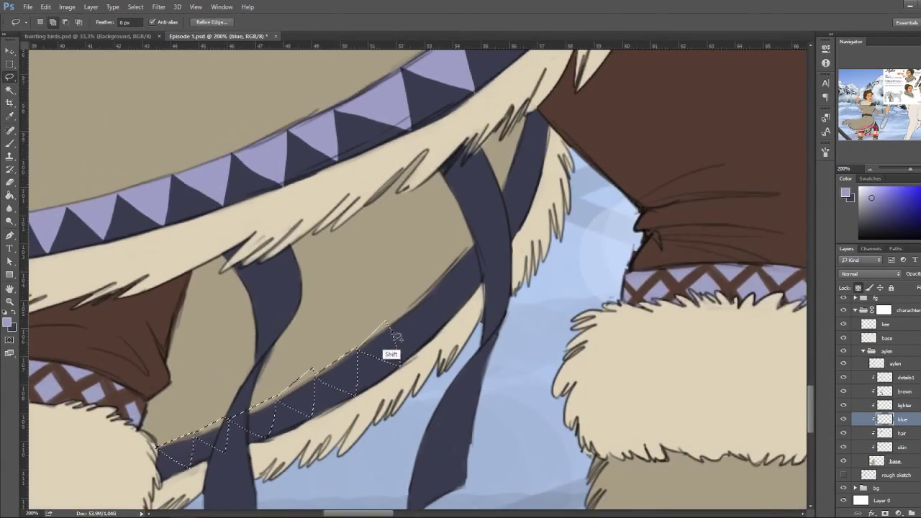
{"action": "left_click", "coordinate": [473, 241]}
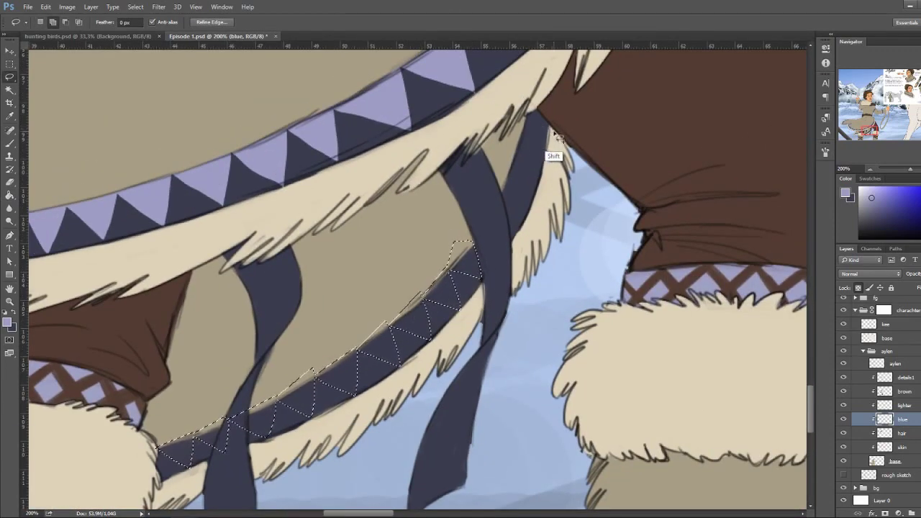
{"action": "mouse_move", "coordinate": [515, 214]}
{"action": "left_mouse_down"}
{"action": "mouse_move", "coordinate": [512, 162]}
{"action": "mouse_move", "coordinate": [508, 206]}
{"action": "mouse_move", "coordinate": [221, 430]}
{"action": "mouse_move", "coordinate": [239, 414]}
{"action": "left_mouse_up"}
{"action": "key", "text": "e"}
{"action": "key", "text": "ctrl+d"}
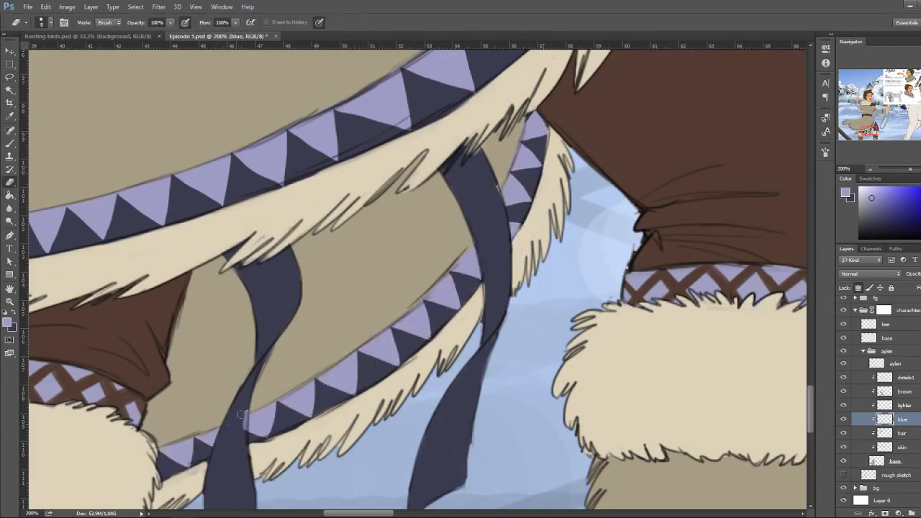
{"action": "key", "text": "ctrl+minus"}
{"action": "key", "text": "ctrl+minus"}
{"action": "key", "text": "ctrl+minus"}
{"action": "key", "text": "ctrl+minus"}
{"action": "key", "text": "ctrl+minus"}
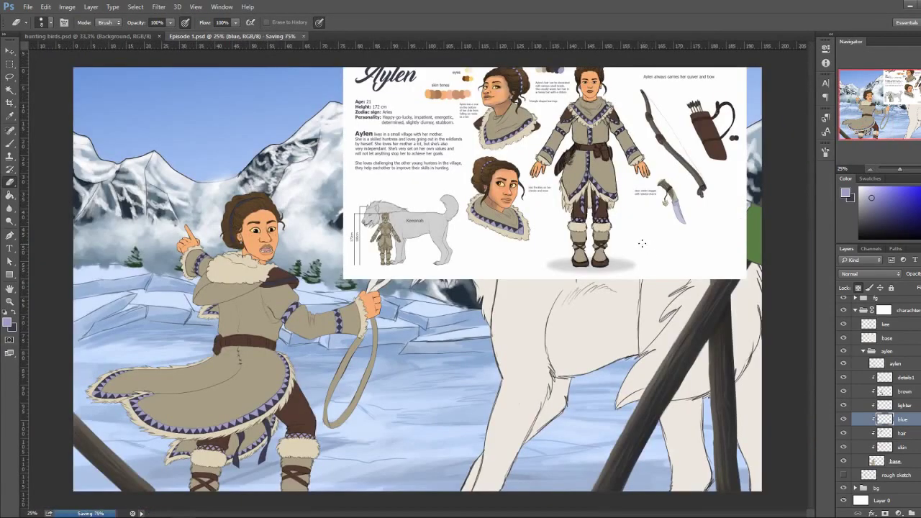
Select the tips of both hanging ribbons and fill them lavender
{"action": "key", "text": "ctrl+plus"}
{"action": "key", "text": "ctrl+plus"}
{"action": "key", "text": "ctrl+plus"}
{"action": "key", "text": "ctrl+plus"}
{"action": "key", "text": "ctrl+plus"}
{"action": "key", "text": "ctrl+plus"}
{"action": "key", "text": "l"}
{"action": "left_click_drag", "start_coordinate": [412, 231], "coordinate": [384, 263]}
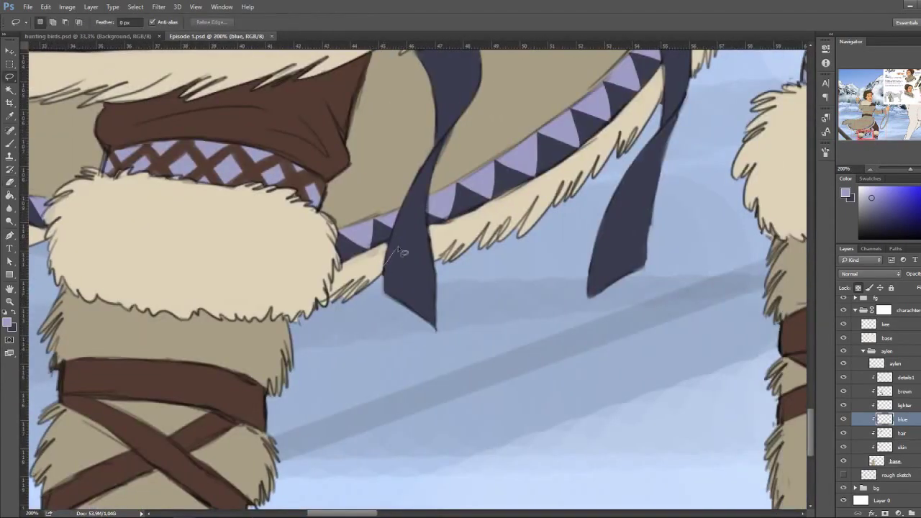
{"action": "mouse_move", "coordinate": [597, 244]}
{"action": "left_mouse_down"}
{"action": "mouse_move", "coordinate": [633, 255]}
{"action": "mouse_move", "coordinate": [590, 245]}
{"action": "left_mouse_up"}
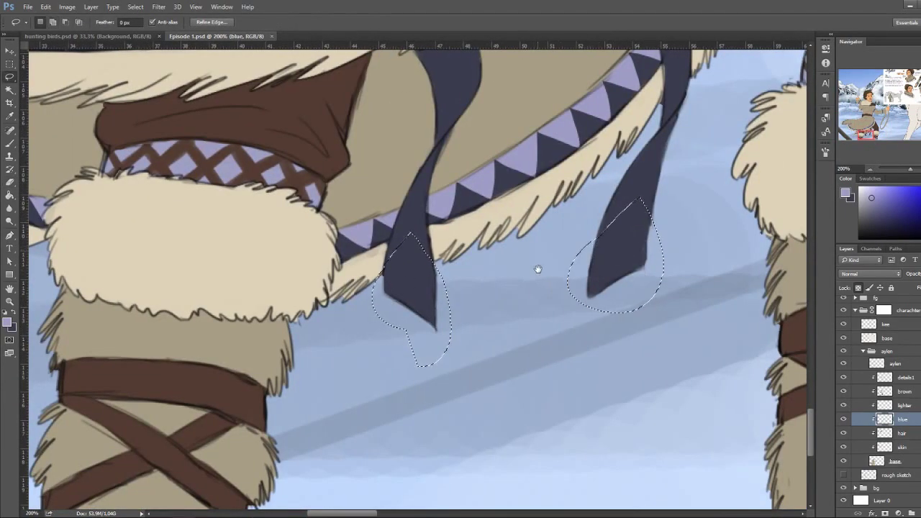
{"action": "scroll", "coordinate": [537, 266], "scroll_direction": "up", "scroll_amount": 3}
{"action": "scroll", "coordinate": [537, 266], "scroll_direction": "right", "scroll_amount": 2}
{"action": "mouse_move", "coordinate": [355, 313]}
{"action": "left_mouse_down"}
{"action": "mouse_move", "coordinate": [378, 282]}
{"action": "mouse_move", "coordinate": [361, 282]}
{"action": "mouse_move", "coordinate": [384, 179]}
{"action": "mouse_move", "coordinate": [392, 214]}
{"action": "mouse_move", "coordinate": [394, 190]}
{"action": "mouse_move", "coordinate": [421, 171]}
{"action": "mouse_move", "coordinate": [412, 164]}
{"action": "left_mouse_up"}
{"action": "key", "text": "g"}
{"action": "key", "text": "alt+BackSpace"}
{"action": "key", "text": "ctrl+d"}
{"action": "scroll", "coordinate": [412, 164], "scroll_direction": "up", "scroll_amount": 2}
{"action": "scroll", "coordinate": [413, 164], "scroll_direction": "right", "scroll_amount": 4}
Add a lavender stripe to the lower ribbon
{"action": "key", "text": "l"}
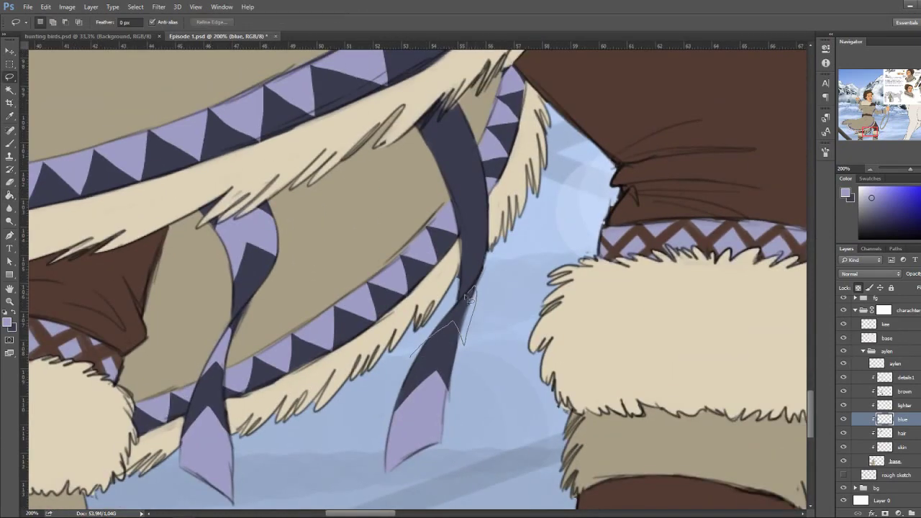
{"action": "left_click_drag", "start_coordinate": [467, 295], "coordinate": [468, 267]}
{"action": "key", "text": "g"}
{"action": "left_click", "coordinate": [468, 267]}
{"action": "key", "text": "ctrl+d"}
{"action": "key", "text": "l"}
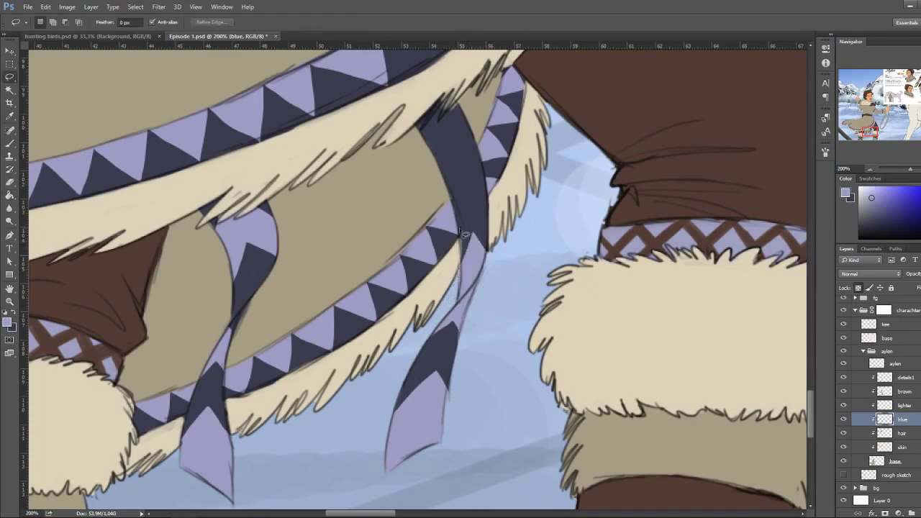
Fill zigzag triangles on the brown shoulder piece's blue band with light purple
{"action": "left_click", "coordinate": [870, 171]}
{"action": "left_click", "coordinate": [869, 171]}
{"action": "left_click", "coordinate": [869, 170]}
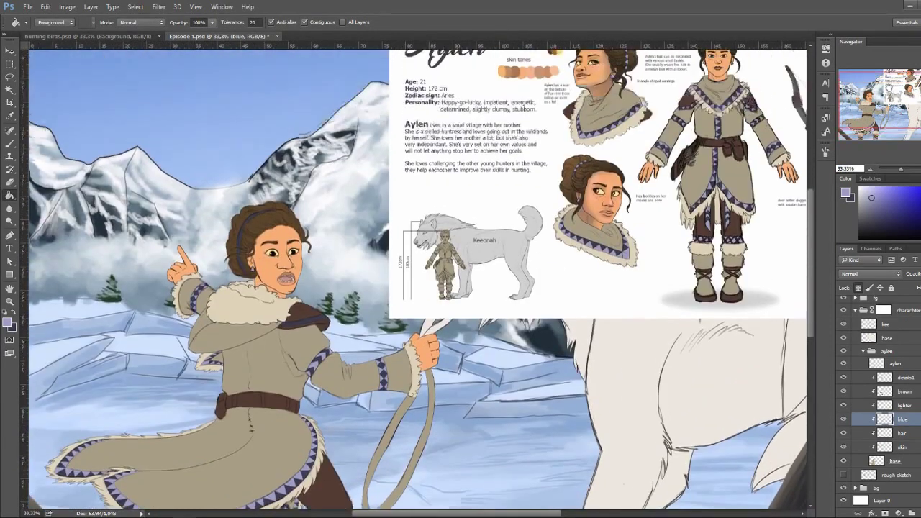
{"action": "left_click_drag", "start_coordinate": [883, 110], "coordinate": [888, 82]}
{"action": "key", "text": "ctrl+plus"}
{"action": "key", "text": "ctrl+plus"}
{"action": "key", "text": "ctrl+plus"}
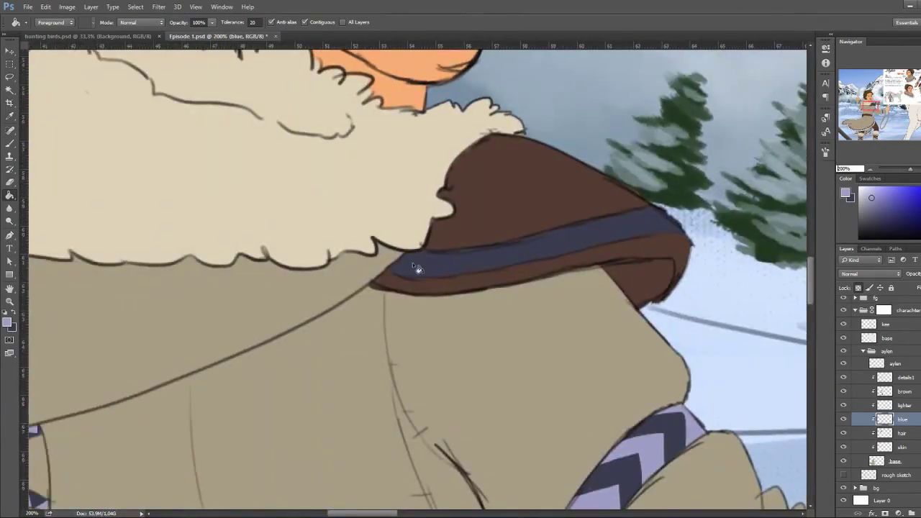
{"action": "key", "text": "l"}
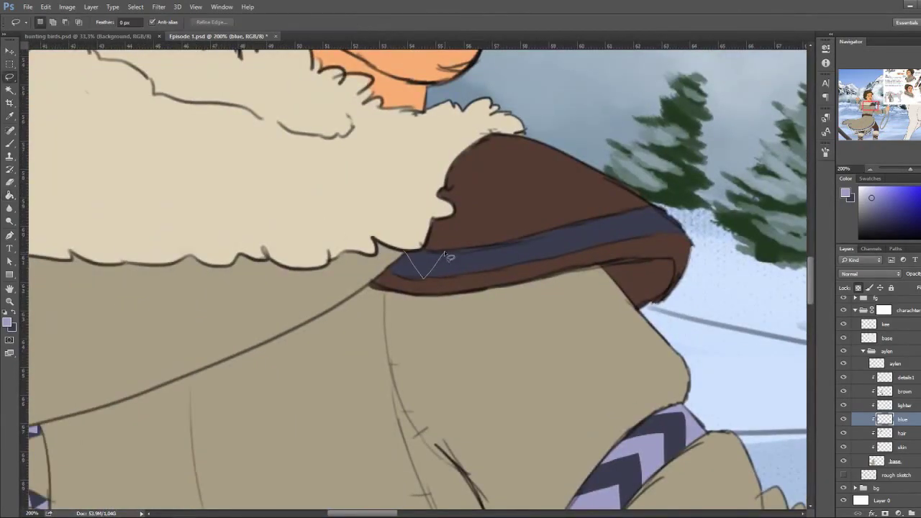
{"action": "mouse_move", "coordinate": [444, 251]}
{"action": "left_mouse_down"}
{"action": "mouse_move", "coordinate": [460, 263]}
{"action": "mouse_move", "coordinate": [551, 261]}
{"action": "mouse_move", "coordinate": [607, 216]}
{"action": "mouse_move", "coordinate": [653, 216]}
{"action": "left_mouse_up"}
{"action": "left_click", "coordinate": [903, 377]}
{"action": "key", "text": "g"}
{"action": "left_click", "coordinate": [590, 230]}
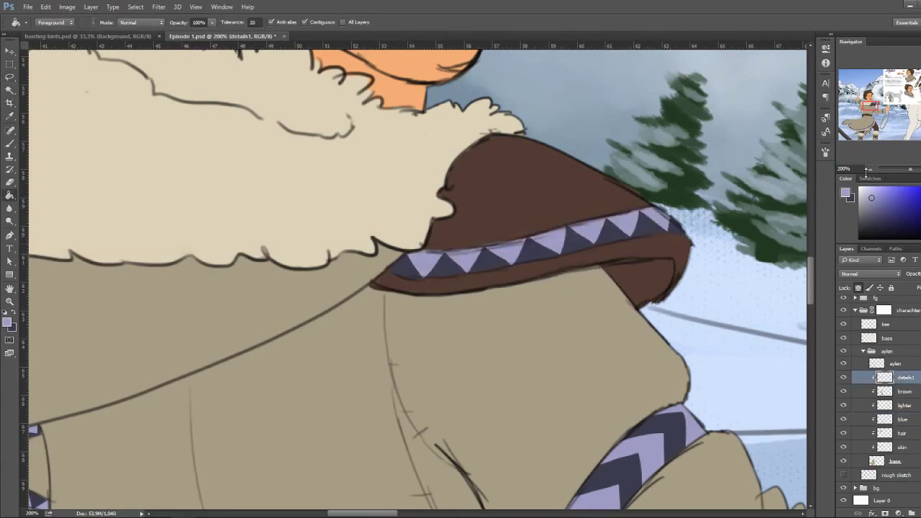
{"action": "key", "text": "ctrl+minus"}
{"action": "key", "text": "ctrl+minus"}
{"action": "key", "text": "ctrl+minus"}
{"action": "key", "text": "ctrl+minus"}
Hide the character sheet and show the TOKOTA wolf reference, shrunk in the upper left
{"action": "key", "text": "v"}
{"action": "right_click", "coordinate": [523, 202]}
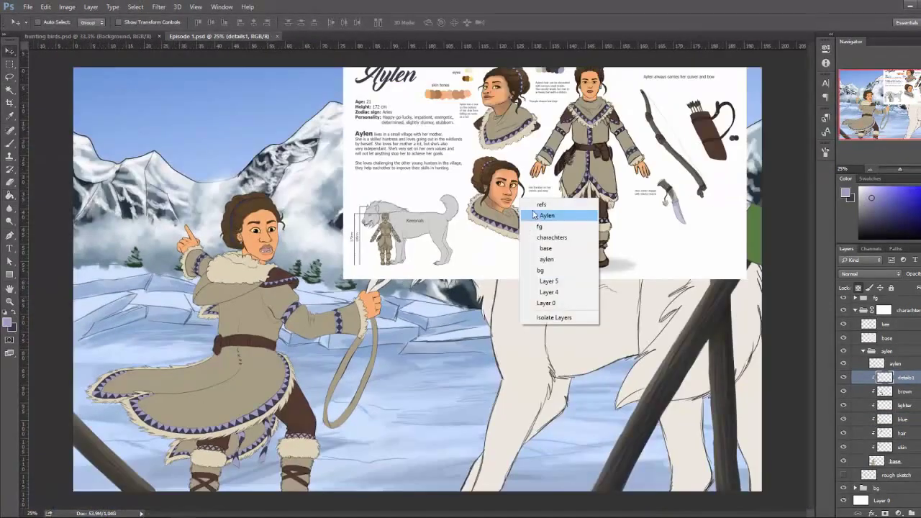
{"action": "left_click", "coordinate": [533, 215]}
{"action": "left_click", "coordinate": [849, 358]}
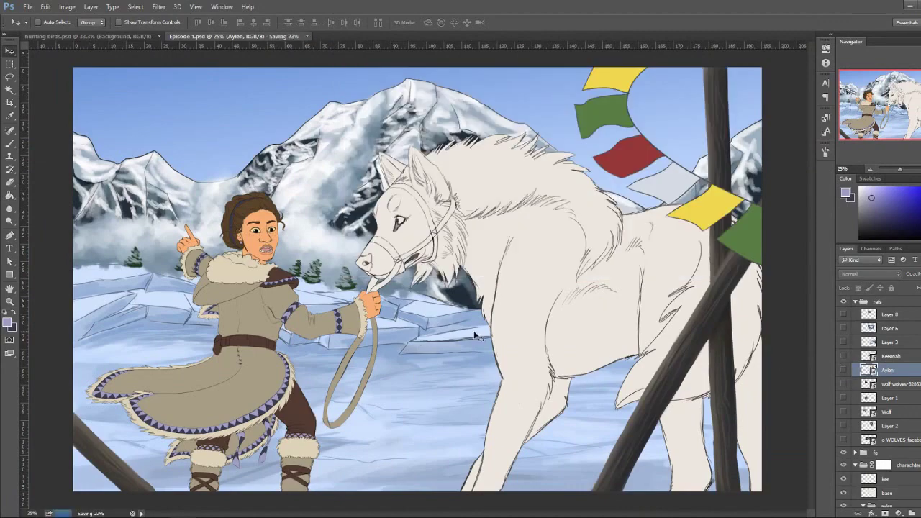
{"action": "left_click", "coordinate": [843, 357]}
{"action": "left_click_drag", "start_coordinate": [575, 180], "coordinate": [234, 199]}
{"action": "key", "text": "g"}
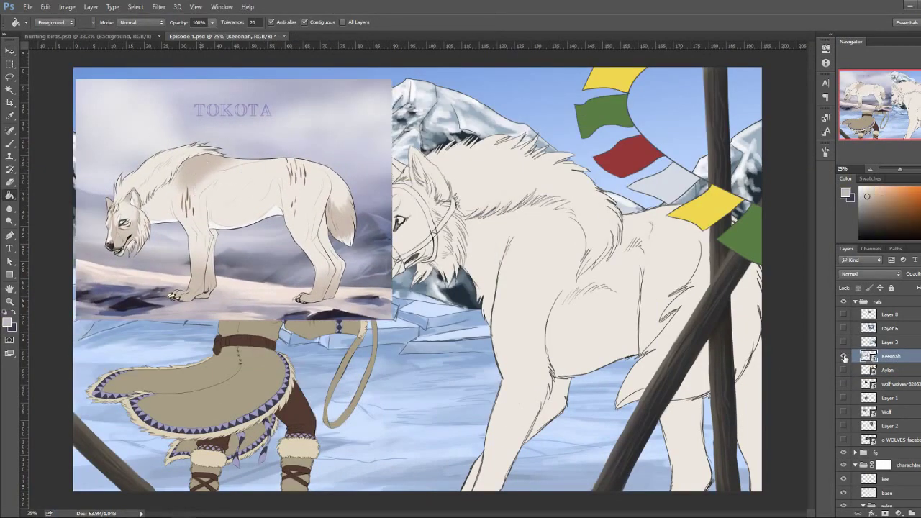
{"action": "left_click", "coordinate": [843, 358]}
{"action": "key", "text": "ctrl+t"}
{"action": "left_click_drag", "start_coordinate": [392, 319], "coordinate": [339, 279]}
{"action": "key", "text": "Return"}
Select the character's base layer and clip a new shading layer to it
{"action": "right_click", "coordinate": [525, 256]}
{"action": "right_click", "coordinate": [553, 284]}
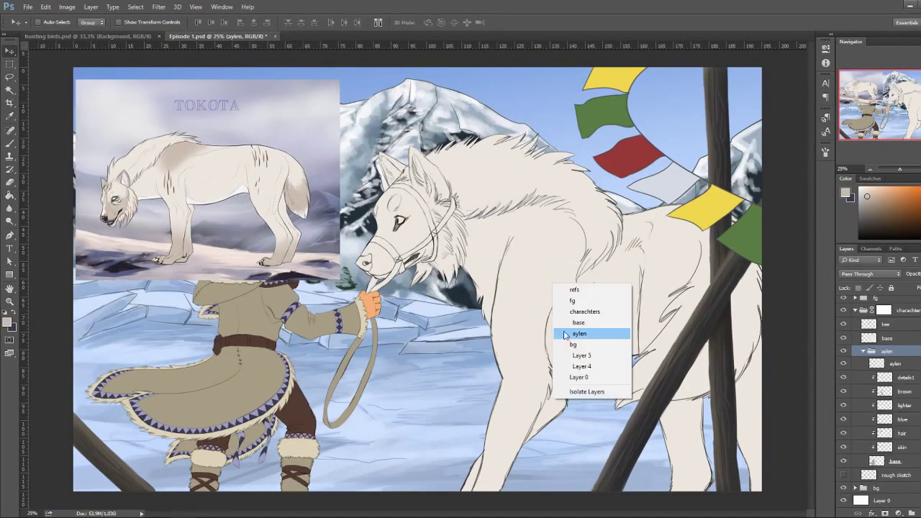
{"action": "left_click", "coordinate": [578, 323]}
{"action": "right_click", "coordinate": [895, 343]}
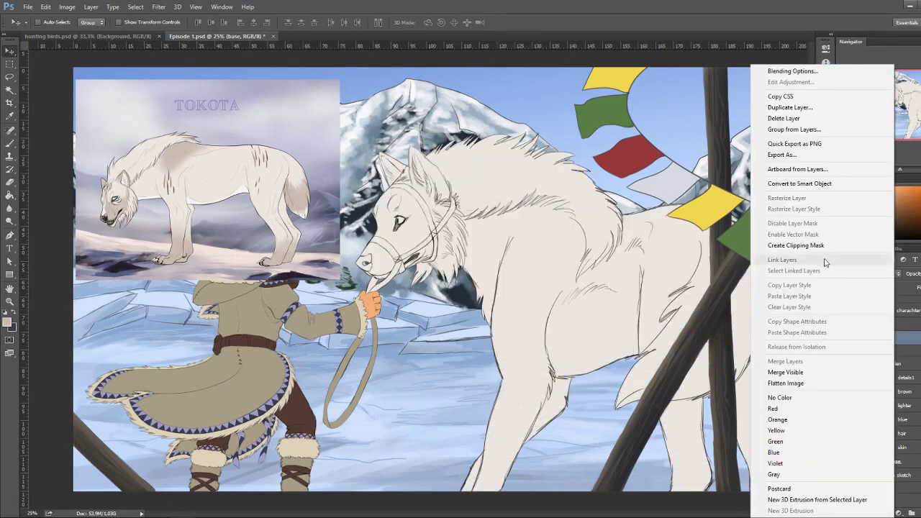
{"action": "left_click", "coordinate": [795, 245]}
Shade the wolf's muzzle, cheek and forehead left of the eye darker
{"action": "right_click", "coordinate": [896, 324]}
{"action": "key", "text": "Escape"}
{"action": "key", "text": "b"}
{"action": "right_click", "coordinate": [385, 296]}
{"action": "key", "text": "Escape"}
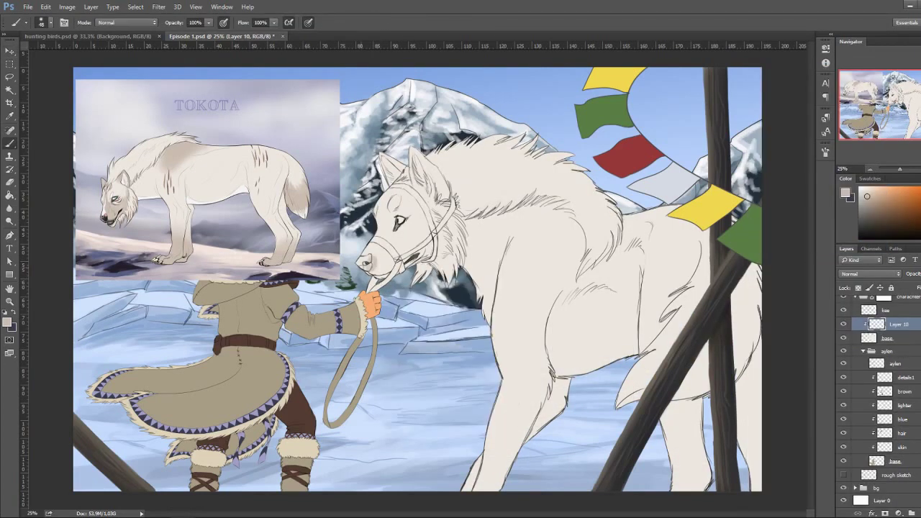
{"action": "key", "text": "bracketright"}
{"action": "key", "text": "bracketright"}
{"action": "key", "text": "bracketright"}
{"action": "mouse_move", "coordinate": [364, 268]}
{"action": "left_mouse_down"}
{"action": "mouse_move", "coordinate": [402, 256]}
{"action": "mouse_move", "coordinate": [432, 231]}
{"action": "mouse_move", "coordinate": [432, 216]}
{"action": "mouse_move", "coordinate": [407, 237]}
{"action": "left_mouse_up"}
{"action": "key", "text": "bracketright"}
{"action": "mouse_move", "coordinate": [385, 229]}
{"action": "left_mouse_down"}
{"action": "mouse_move", "coordinate": [372, 251]}
{"action": "mouse_move", "coordinate": [379, 197]}
{"action": "left_mouse_up"}
{"action": "key", "text": "bracketleft"}
{"action": "key", "text": "bracketleft"}
{"action": "key", "text": "bracketleft"}
{"action": "left_click_drag", "start_coordinate": [397, 184], "coordinate": [376, 213]}
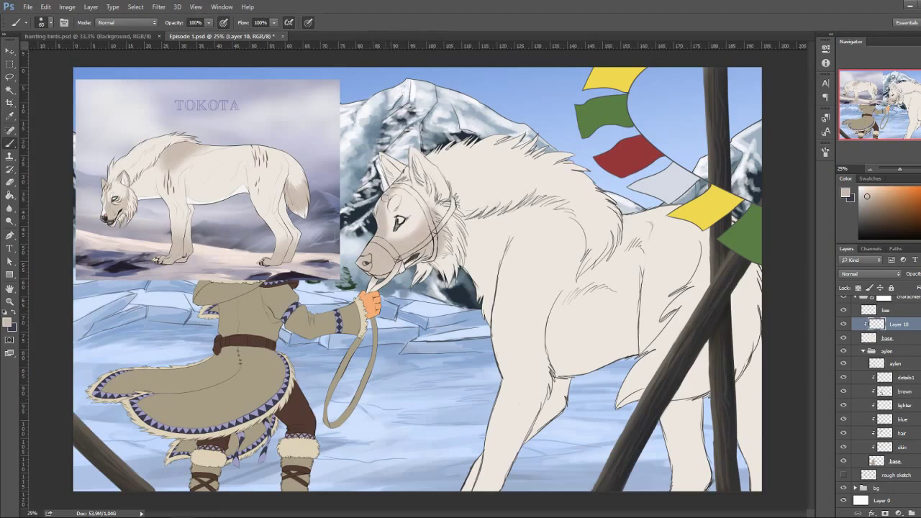
Lightly shade the wolf's left ear at 67% brush opacity
{"action": "right_click", "coordinate": [402, 198]}
{"action": "left_click", "coordinate": [393, 198]}
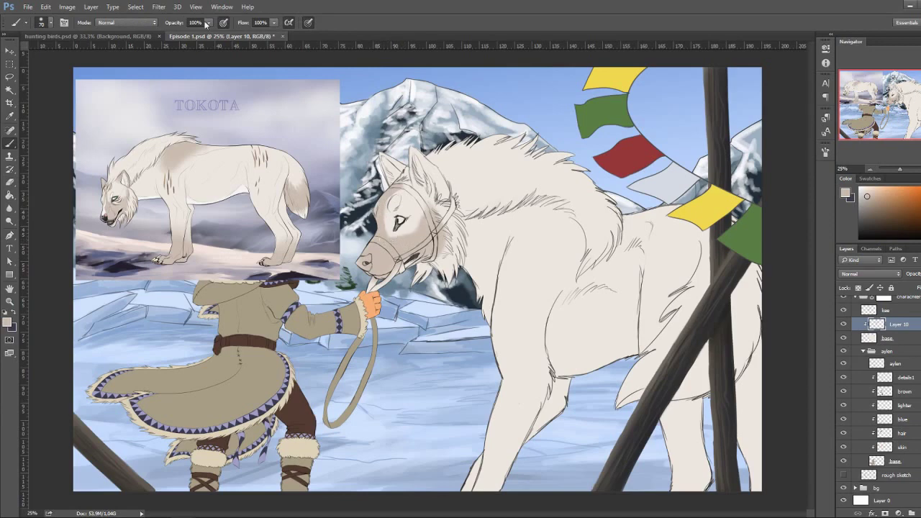
{"action": "left_click_drag", "start_coordinate": [207, 24], "coordinate": [182, 29]}
{"action": "mouse_move", "coordinate": [386, 160]}
{"action": "left_mouse_down"}
{"action": "mouse_move", "coordinate": [391, 171]}
{"action": "mouse_move", "coordinate": [416, 165]}
{"action": "left_mouse_up"}
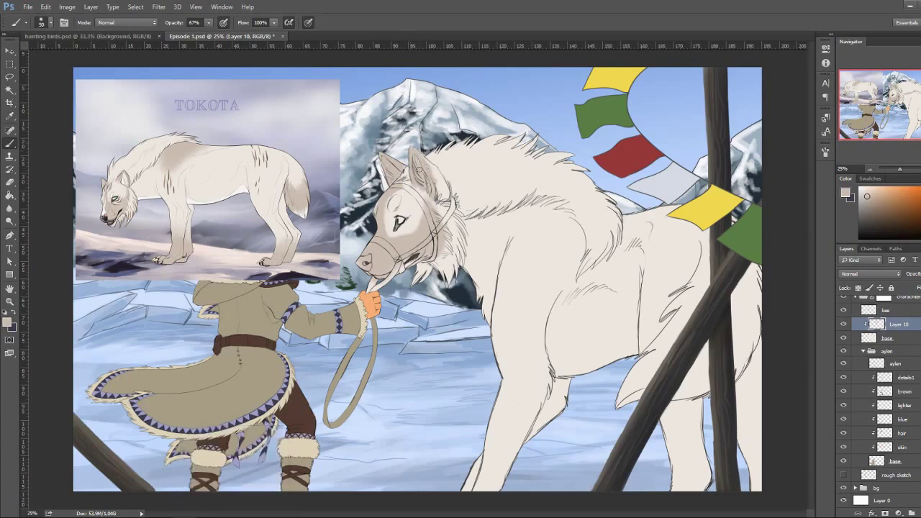
Paint brown shading on the wolf's shoulder and front leg at 55% opacity with a large brush
{"action": "key", "text": "0"}
{"action": "key", "text": "3"}
{"action": "key", "text": "1"}
{"action": "key", "text": "bracketright"}
{"action": "key", "text": "bracketright"}
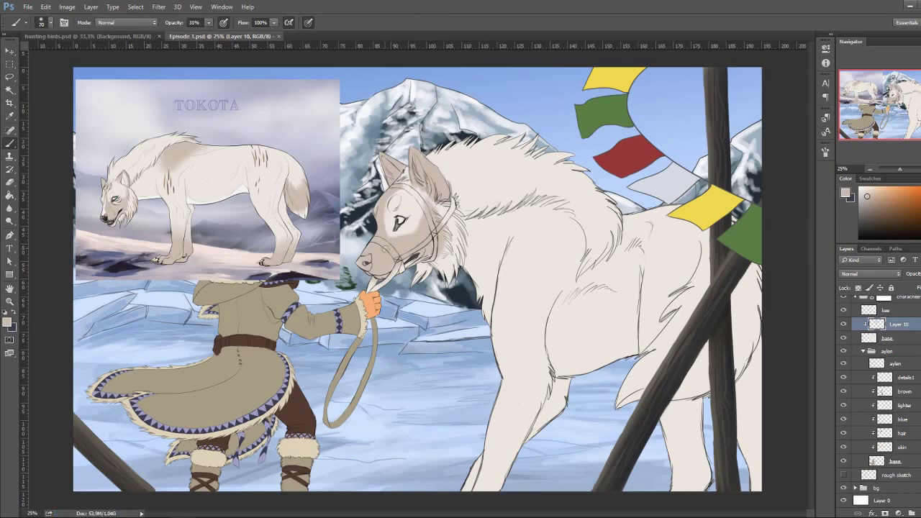
{"action": "key", "text": "5"}
{"action": "key", "text": "5"}
{"action": "key", "text": "bracketright"}
{"action": "key", "text": "bracketright"}
{"action": "key", "text": "bracketright"}
{"action": "mouse_move", "coordinate": [550, 216]}
{"action": "left_mouse_down"}
{"action": "mouse_move", "coordinate": [547, 237]}
{"action": "mouse_move", "coordinate": [554, 216]}
{"action": "mouse_move", "coordinate": [586, 230]}
{"action": "left_mouse_up"}
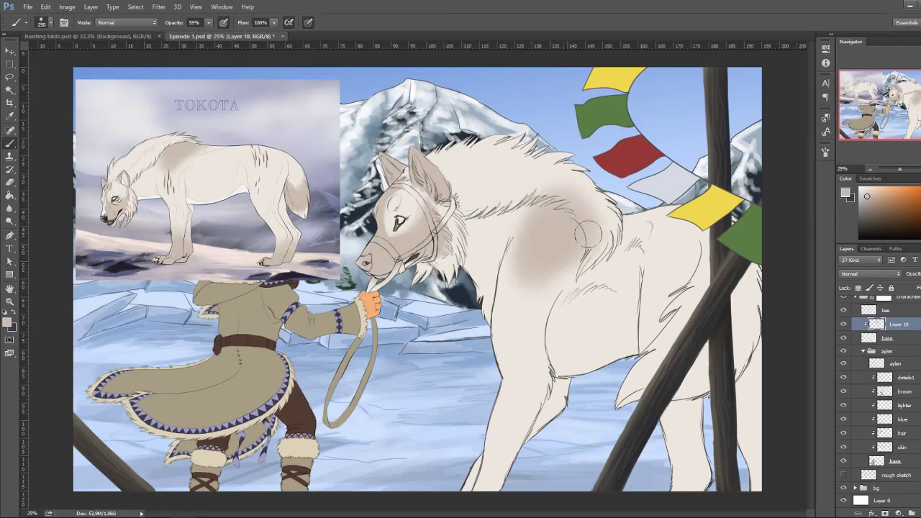
{"action": "left_click_drag", "start_coordinate": [499, 450], "coordinate": [507, 436]}
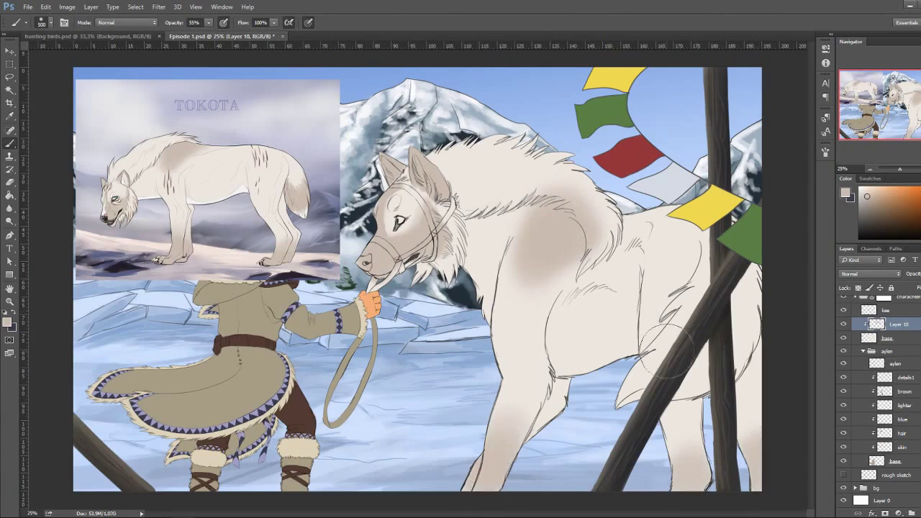
Darken a lassoed chest and tail area and the shoulder, then add a new clipped layer
{"action": "key", "text": "l"}
{"action": "left_click_drag", "start_coordinate": [717, 317], "coordinate": [752, 364]}
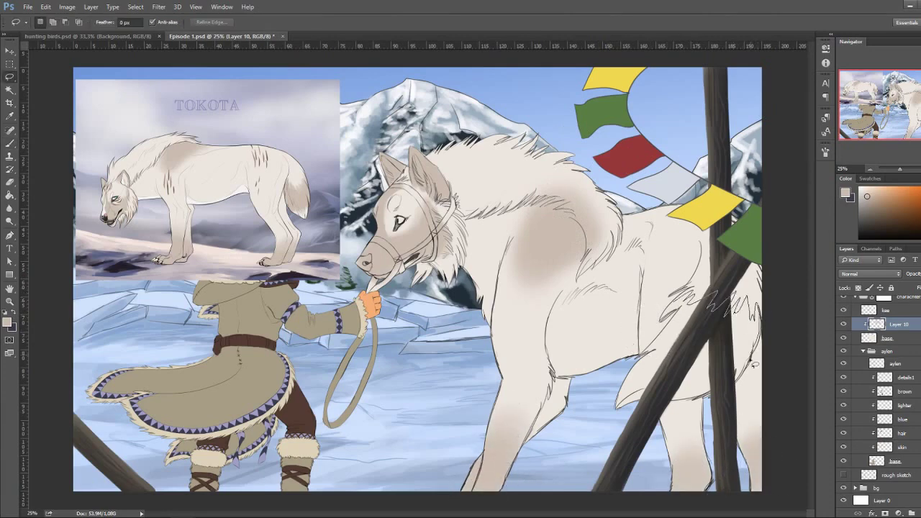
{"action": "left_click_drag", "start_coordinate": [616, 412], "coordinate": [619, 403]}
{"action": "key", "text": "b"}
{"action": "left_click_drag", "start_coordinate": [690, 338], "coordinate": [636, 365]}
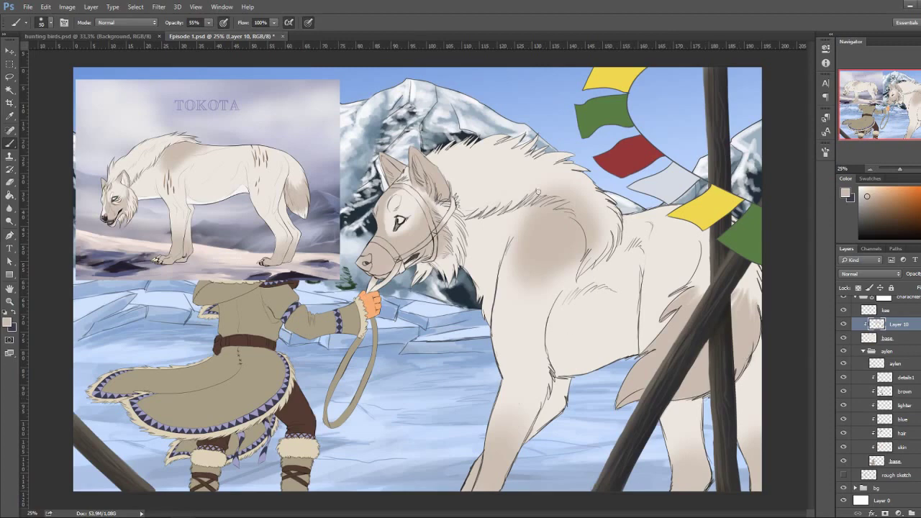
{"action": "mouse_move", "coordinate": [555, 223]}
{"action": "left_mouse_down"}
{"action": "mouse_move", "coordinate": [562, 258]}
{"action": "mouse_move", "coordinate": [605, 221]}
{"action": "left_mouse_up"}
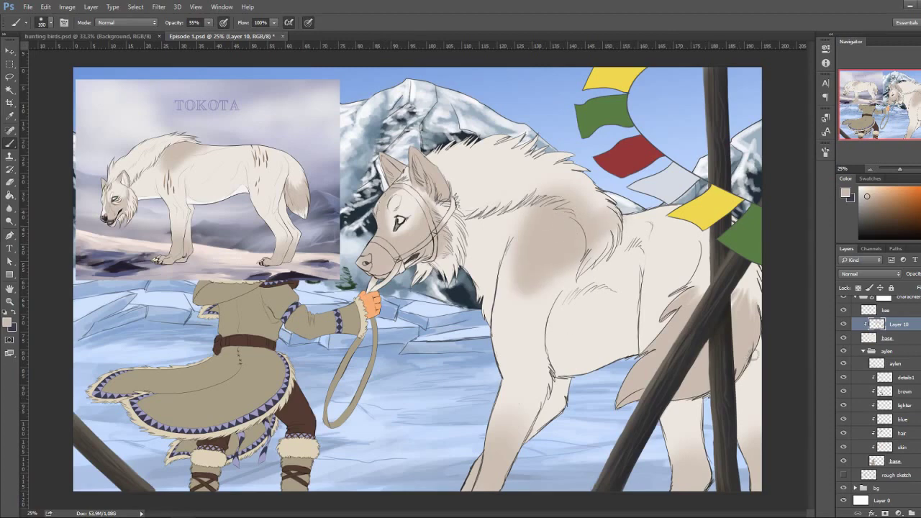
{"action": "key", "text": "ctrl+shift+alt+n"}
{"action": "double_click", "coordinate": [892, 310]}
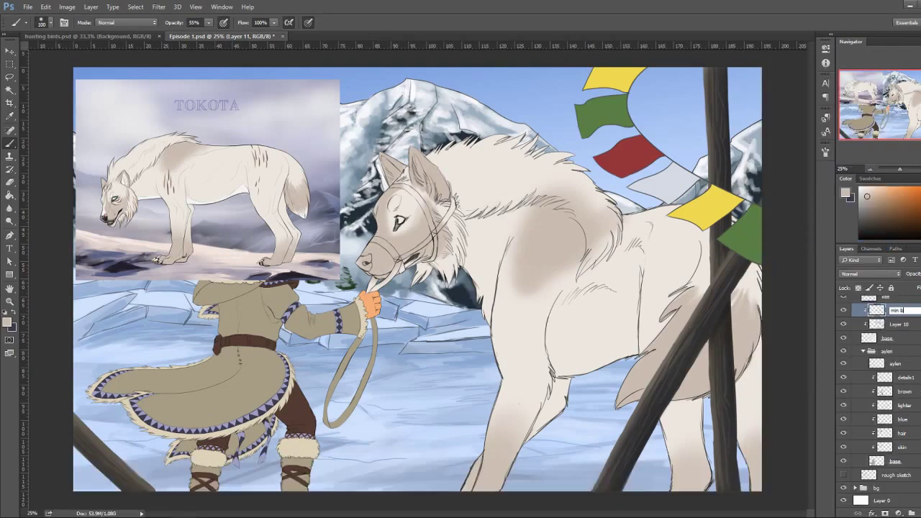
Name the layer 'min black' and paint a dark, wide shadow under the wolf's jaw
{"action": "type", "text": "lack"}
{"action": "key", "text": "Return"}
{"action": "key", "text": "ctrl+plus"}
{"action": "key", "text": "ctrl+plus"}
{"action": "key", "text": "ctrl+plus"}
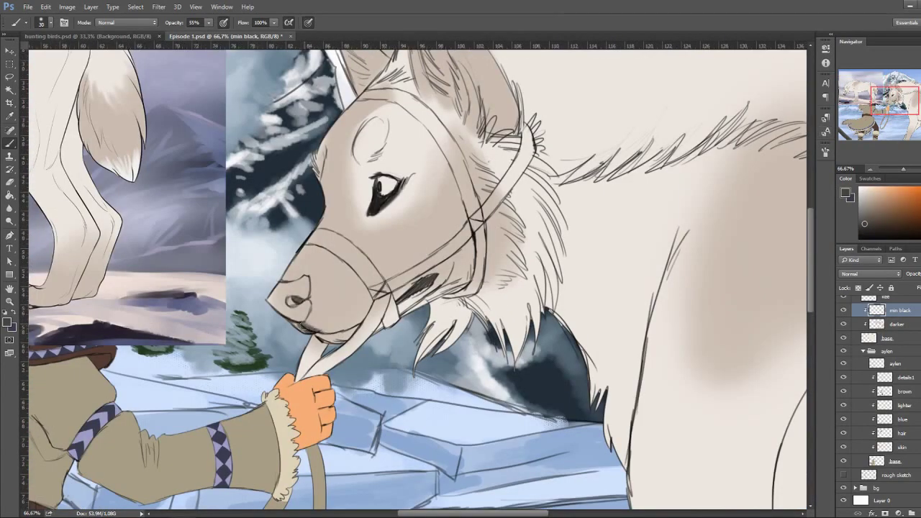
{"action": "left_click_drag", "start_coordinate": [300, 327], "coordinate": [355, 333]}
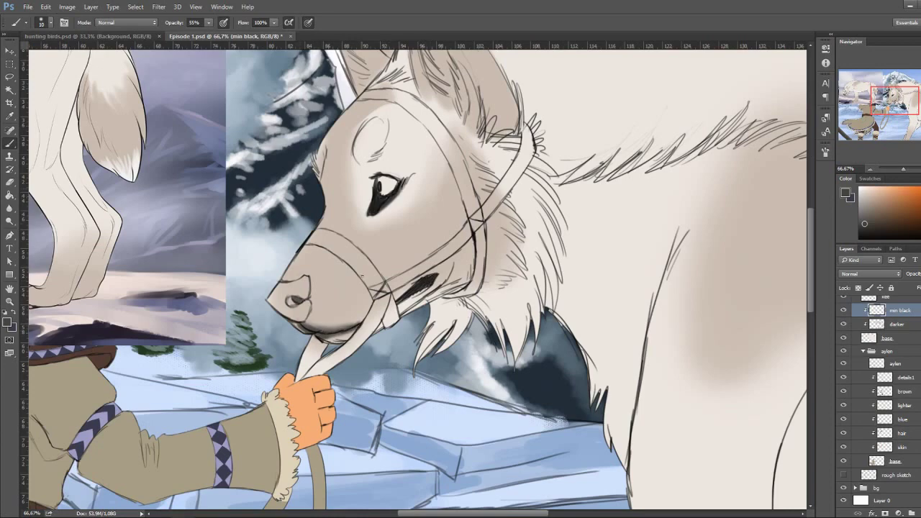
{"action": "left_click_drag", "start_coordinate": [429, 288], "coordinate": [400, 308]}
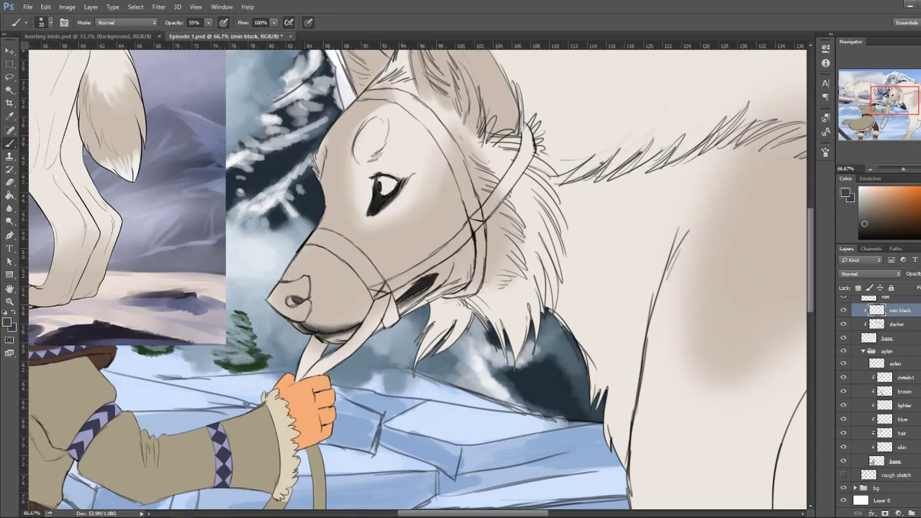
On the darker layer, add light cheek fur strokes and a darker stroke along the neck
{"action": "left_click", "coordinate": [917, 324]}
{"action": "left_click_drag", "start_coordinate": [490, 159], "coordinate": [463, 151]}
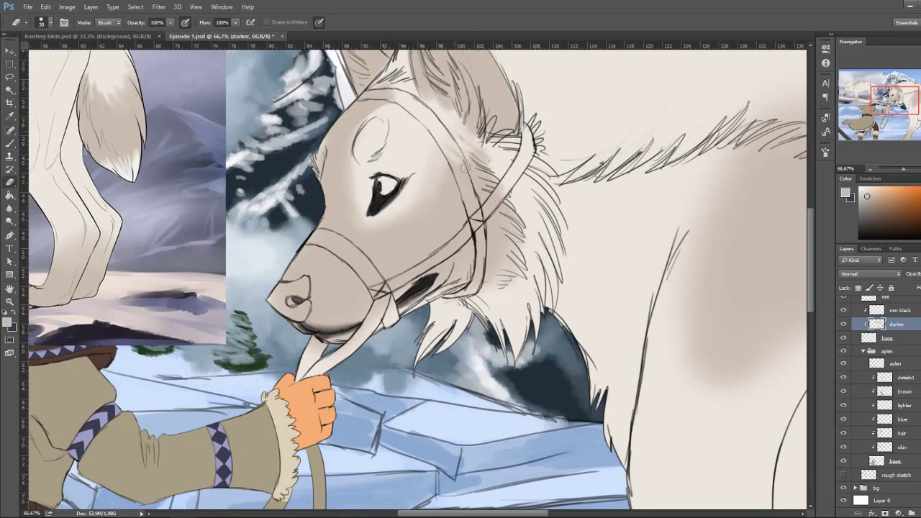
{"action": "left_click_drag", "start_coordinate": [519, 272], "coordinate": [438, 293]}
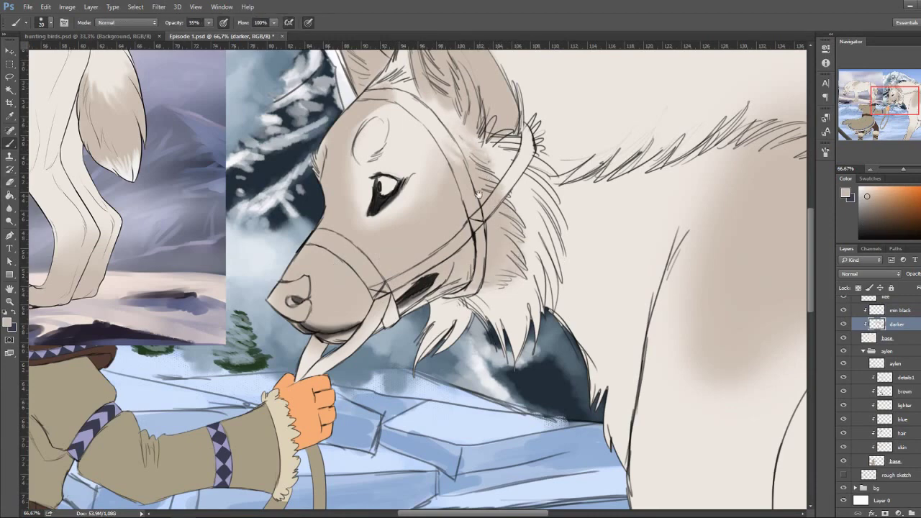
{"action": "left_click_drag", "start_coordinate": [479, 194], "coordinate": [568, 326]}
Erase the dark shading inside the wolf's left and right ears
{"action": "key", "text": "l"}
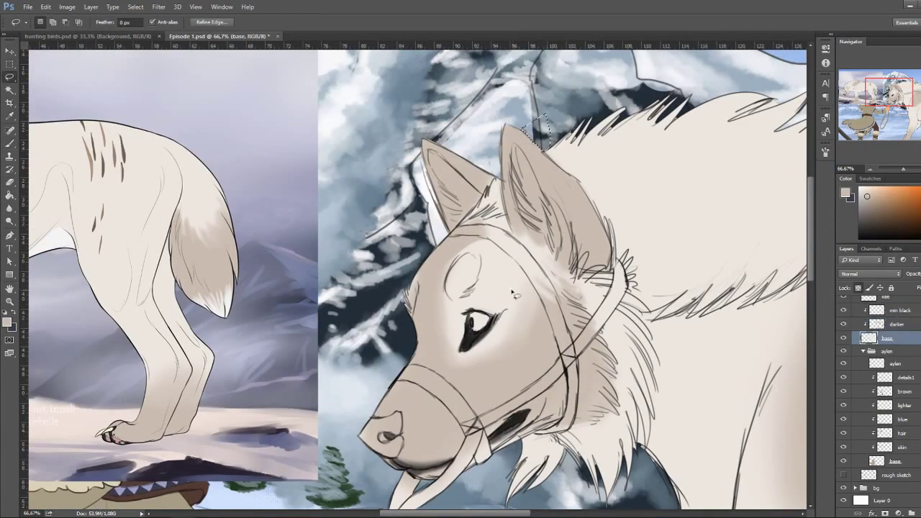
{"action": "key", "text": "b"}
{"action": "left_click_drag", "start_coordinate": [432, 219], "coordinate": [633, 211]}
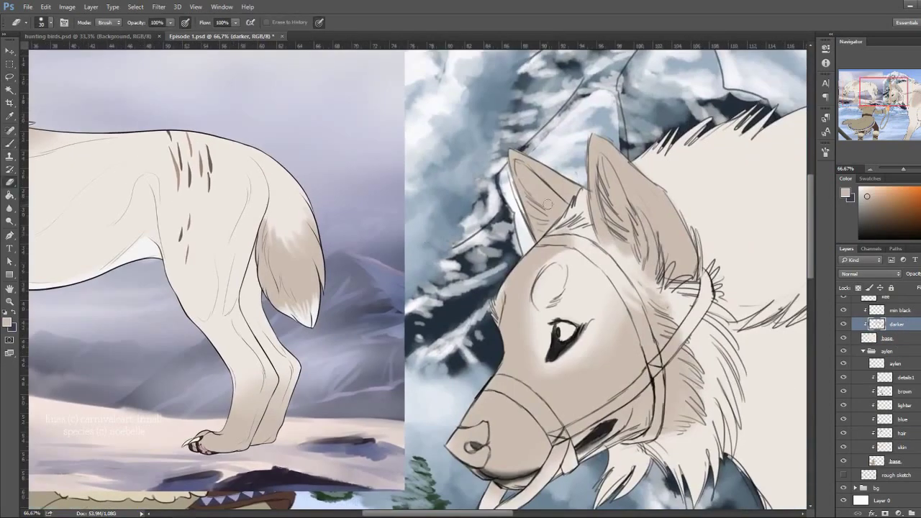
{"action": "key", "text": "bracketleft"}
{"action": "left_click_drag", "start_coordinate": [550, 208], "coordinate": [563, 221]}
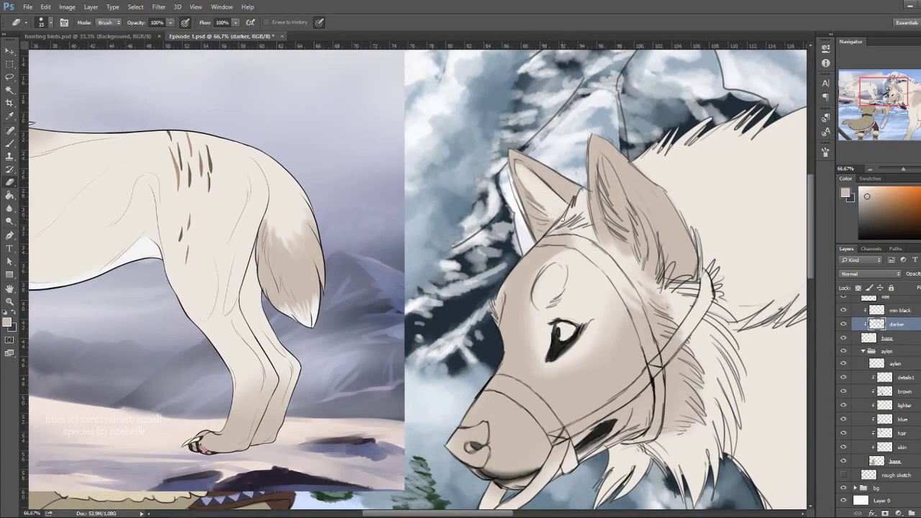
{"action": "key", "text": "bracketright"}
{"action": "mouse_move", "coordinate": [616, 249]}
{"action": "left_mouse_down"}
{"action": "mouse_move", "coordinate": [602, 164]}
{"action": "mouse_move", "coordinate": [622, 249]}
{"action": "mouse_move", "coordinate": [628, 220]}
{"action": "mouse_move", "coordinate": [617, 207]}
{"action": "left_mouse_up"}
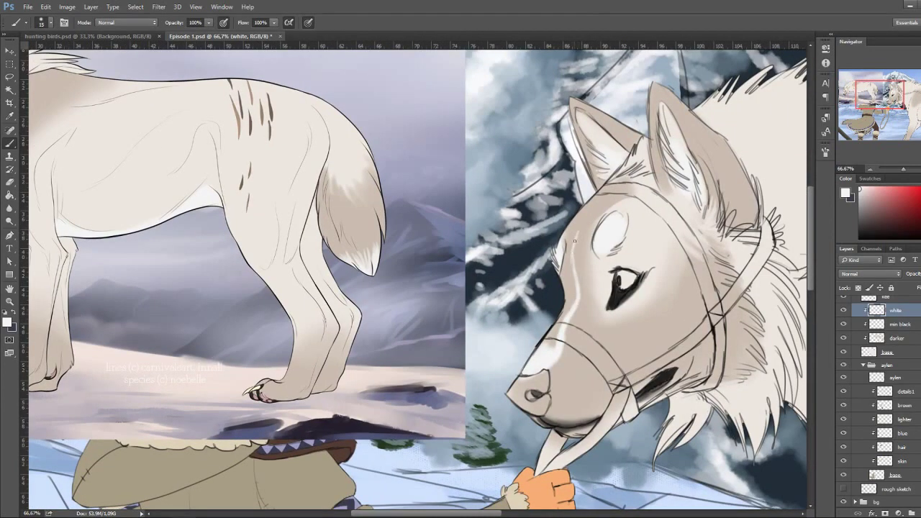
Erase along the fur edge with a slightly larger tip
{"action": "key", "text": "bracketright"}
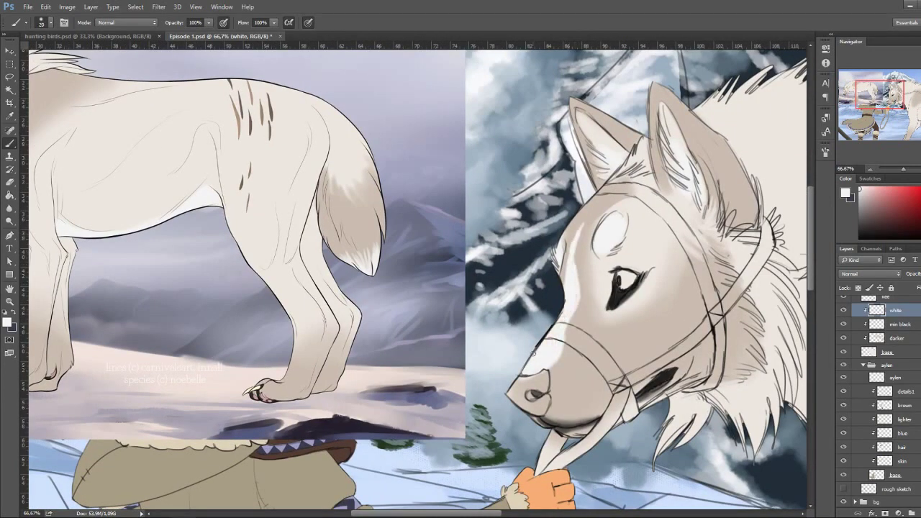
{"action": "key", "text": "e"}
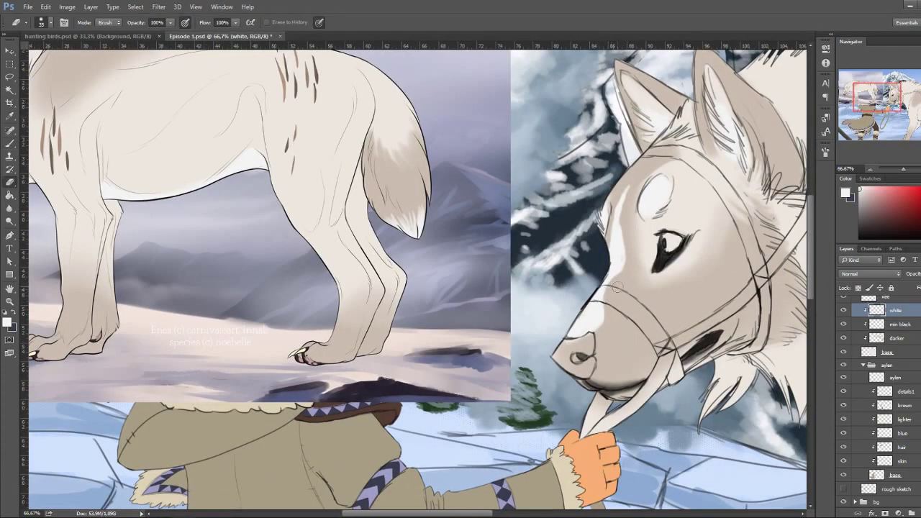
{"action": "left_click_drag", "start_coordinate": [420, 250], "coordinate": [675, 257]}
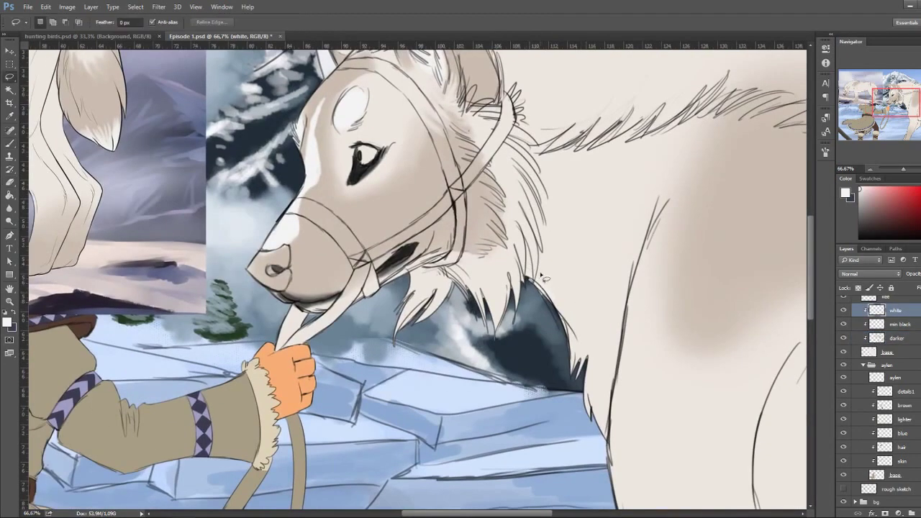
{"action": "mouse_move", "coordinate": [543, 280]}
{"action": "left_mouse_down"}
{"action": "mouse_move", "coordinate": [611, 381]}
{"action": "mouse_move", "coordinate": [538, 286]}
{"action": "left_mouse_up"}
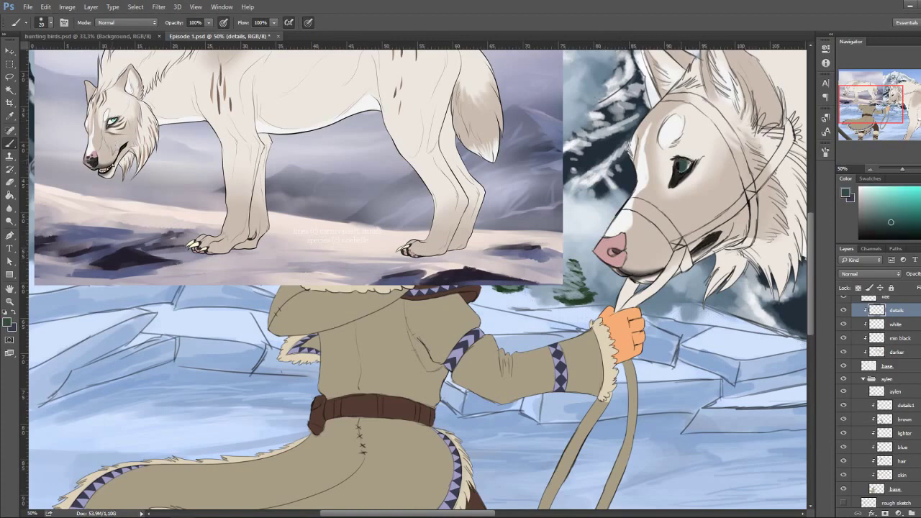
Sample a dark colour and the teal eye colour from the image for the nose and eye
{"action": "left_click", "coordinate": [87, 184], "text": "alt"}
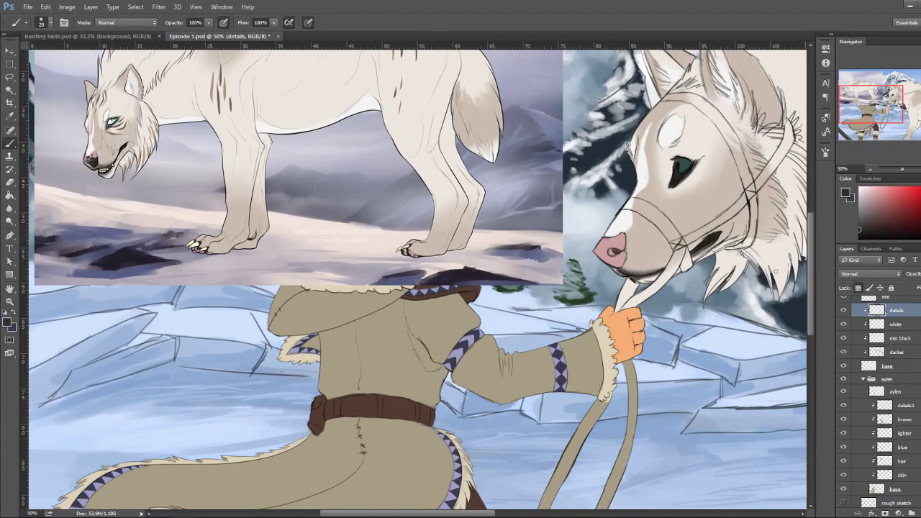
{"action": "key", "text": "bracketleft"}
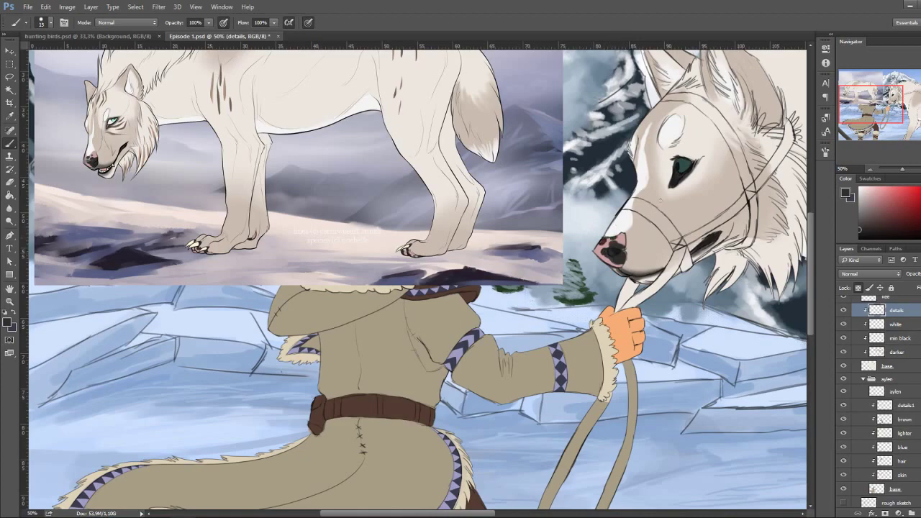
{"action": "left_click", "coordinate": [112, 118], "text": "alt"}
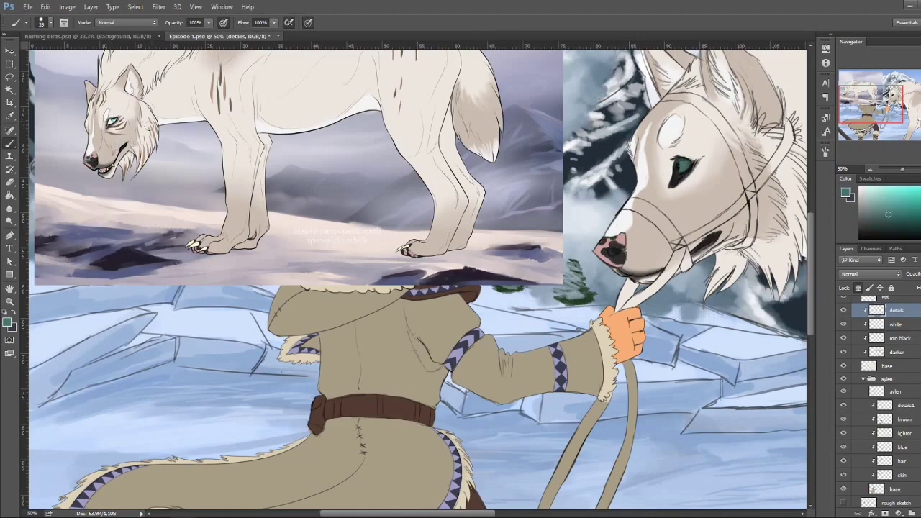
{"action": "left_click_drag", "start_coordinate": [727, 162], "coordinate": [548, 252]}
{"action": "scroll", "coordinate": [878, 360], "scroll_direction": "up", "scroll_amount": 2}
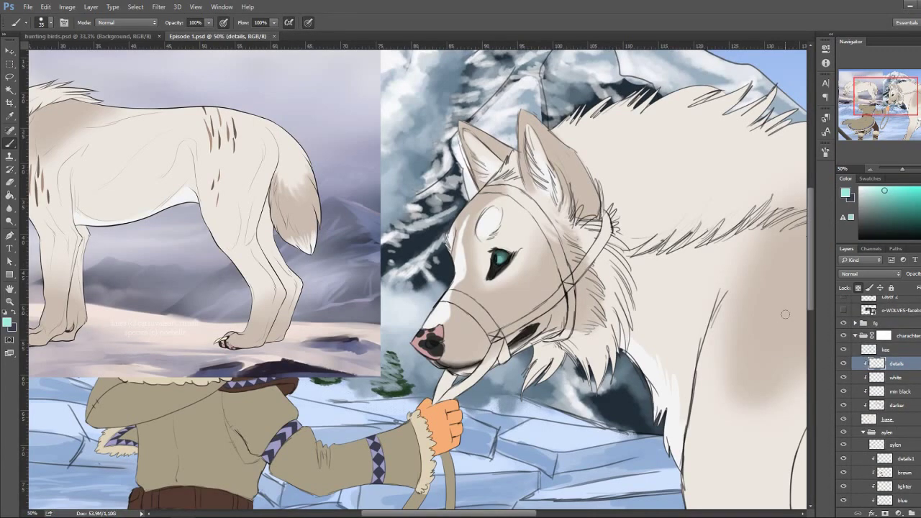
Delete the shoulder shading that spills beyond the fur line
{"action": "left_click_drag", "start_coordinate": [564, 311], "coordinate": [525, 228]}
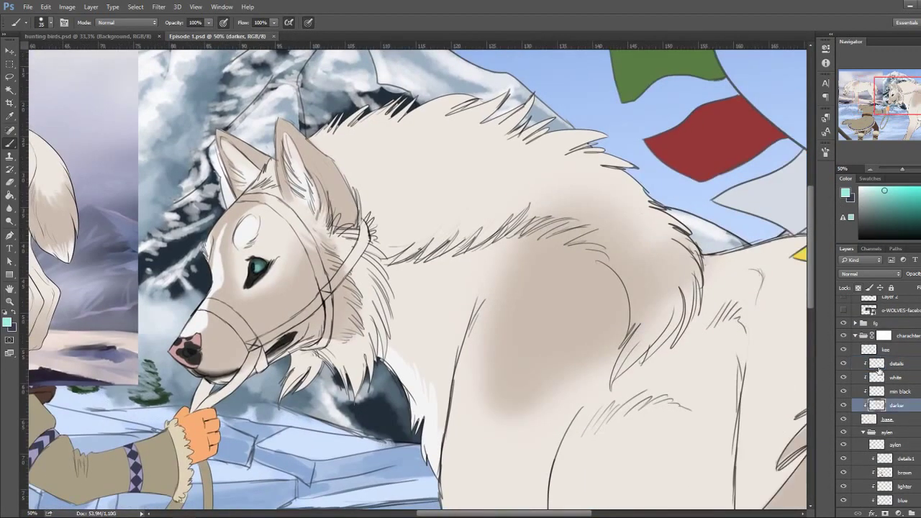
{"action": "key", "text": "l"}
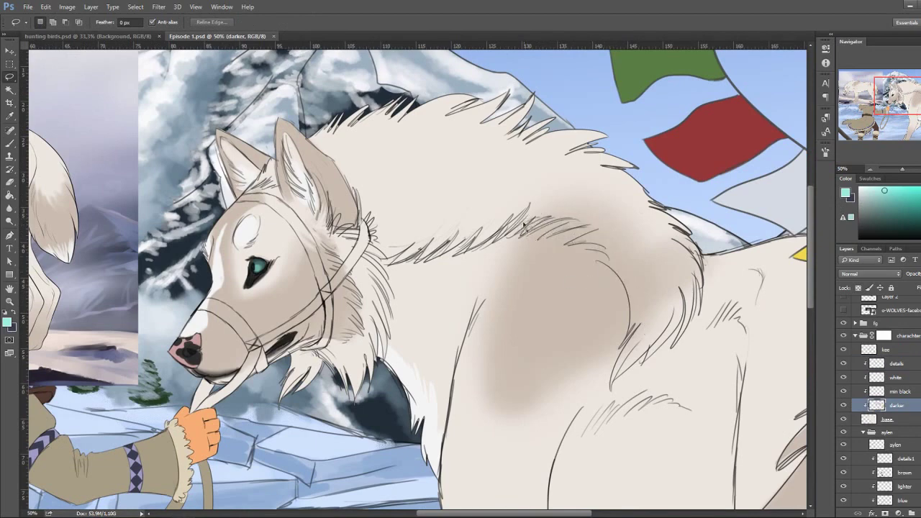
{"action": "left_click_drag", "start_coordinate": [609, 270], "coordinate": [633, 338]}
{"action": "key", "text": "Delete"}
{"action": "key", "text": "ctrl+d"}
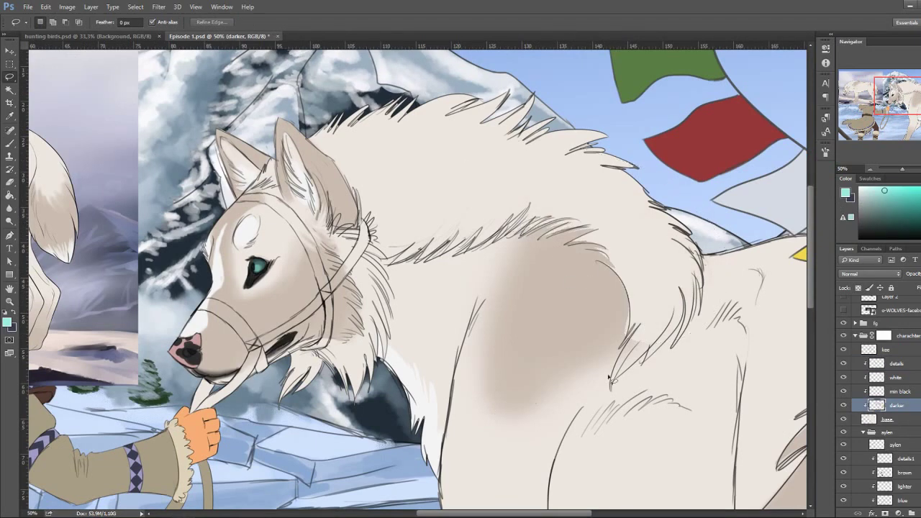
{"action": "key", "text": "b"}
Paint light beige fur strokes near the tail on the white layer, then add a new clipped layer
{"action": "left_click", "coordinate": [626, 317], "text": "alt"}
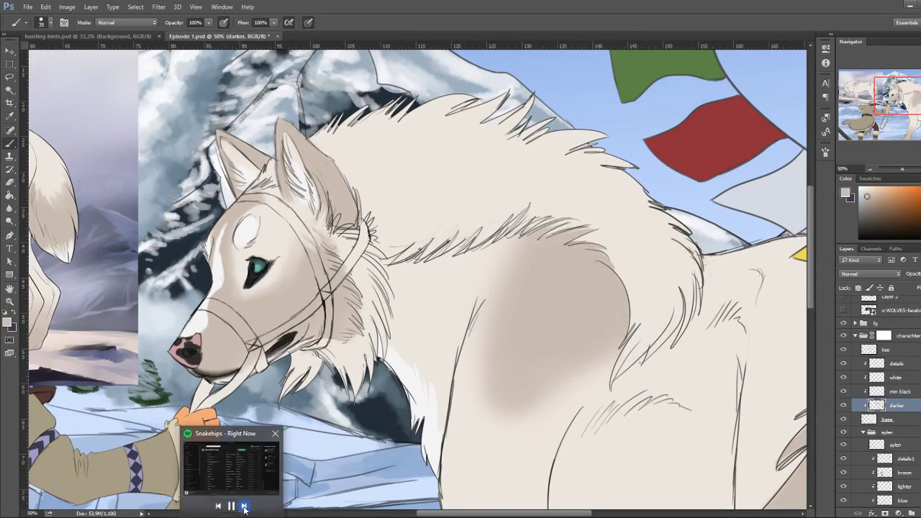
{"action": "key", "text": "ctrl+minus"}
{"action": "left_click", "coordinate": [895, 376]}
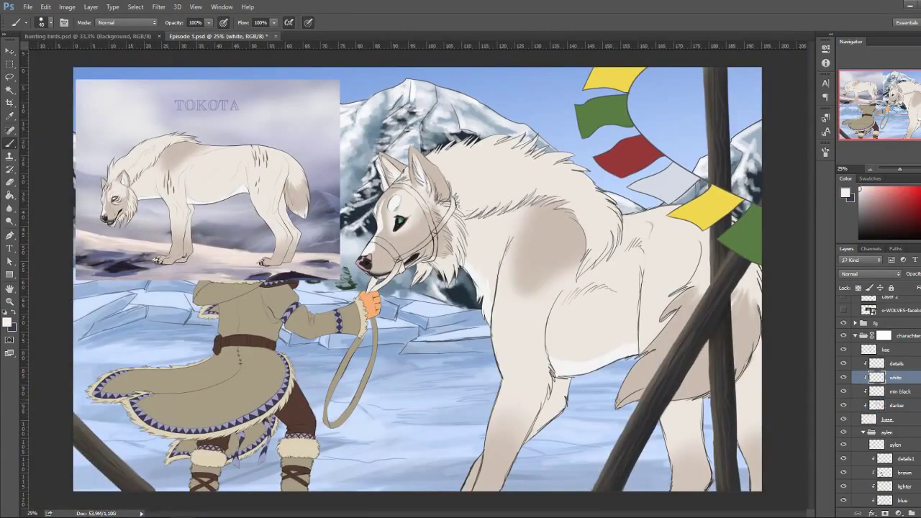
{"action": "mouse_move", "coordinate": [617, 404]}
{"action": "left_mouse_down"}
{"action": "mouse_move", "coordinate": [640, 375]}
{"action": "mouse_move", "coordinate": [640, 387]}
{"action": "left_mouse_up"}
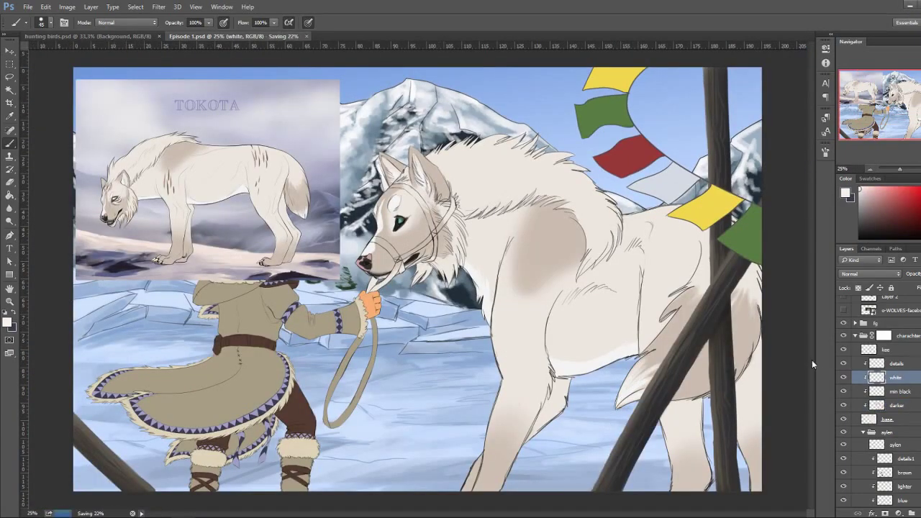
{"action": "key", "text": "ctrl+shift+alt+n"}
Name the new layer 'rainmarks' and sample a beige colour from the wolf
{"action": "double_click", "coordinate": [895, 310]}
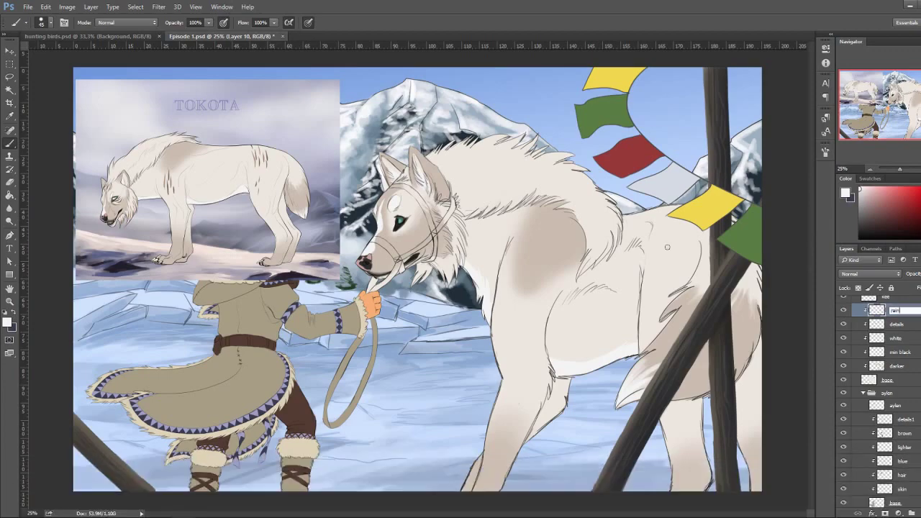
{"action": "type", "text": "rainmarks"}
{"action": "key", "text": "Return"}
{"action": "left_click", "coordinate": [164, 184], "text": "alt"}
{"action": "key", "text": "ctrl+plus"}
{"action": "key", "text": "ctrl+plus"}
{"action": "key", "text": "ctrl+plus"}
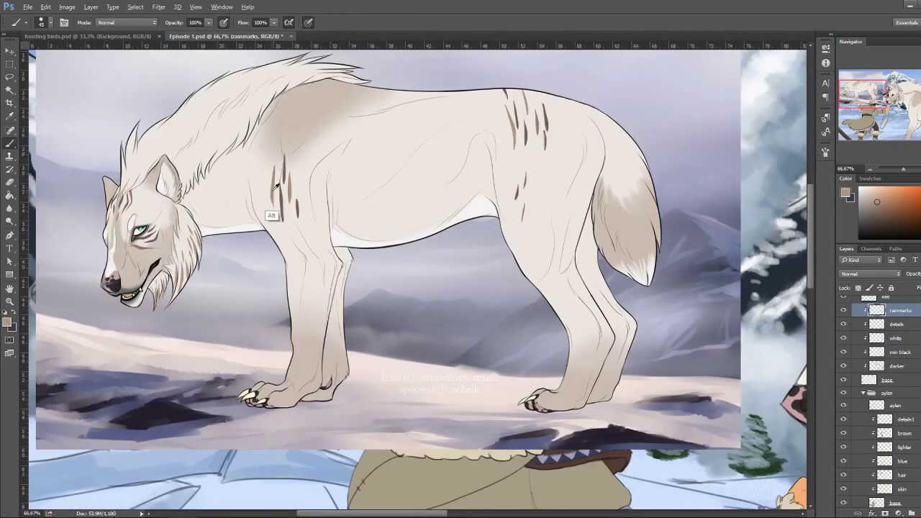
Add a small brown mark above the wolf's eye with a smaller brush
{"action": "left_click_drag", "start_coordinate": [273, 216], "coordinate": [448, 247]}
{"action": "key", "text": "bracketleft"}
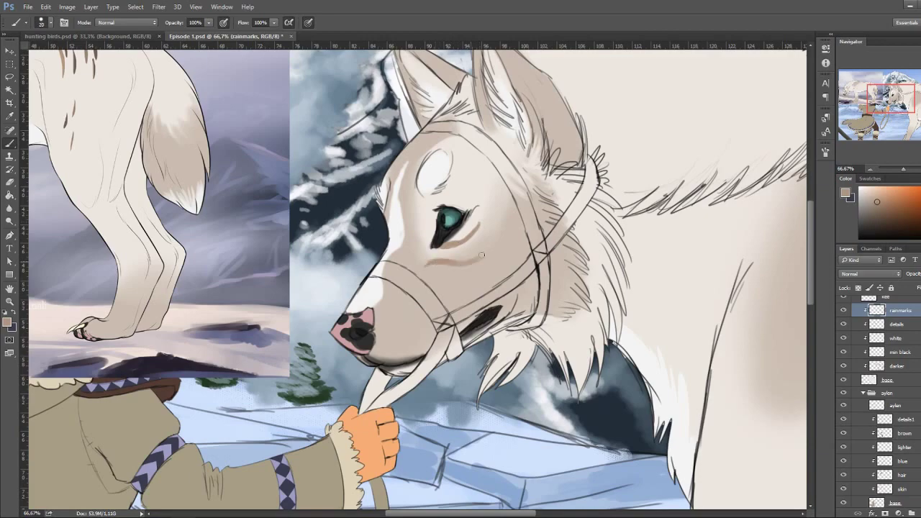
{"action": "left_click_drag", "start_coordinate": [483, 225], "coordinate": [568, 310]}
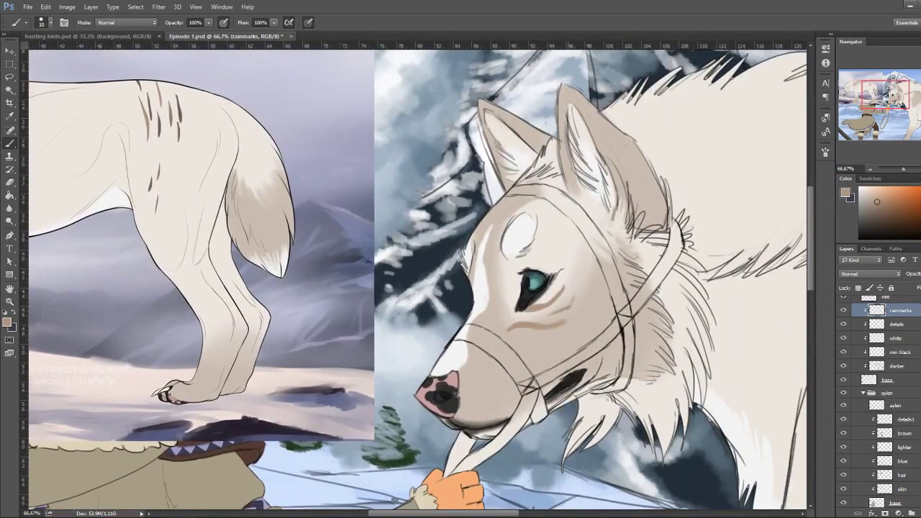
{"action": "left_click_drag", "start_coordinate": [571, 272], "coordinate": [568, 262]}
{"action": "key", "text": "e"}
{"action": "right_click", "coordinate": [575, 281]}
{"action": "key", "text": "Escape"}
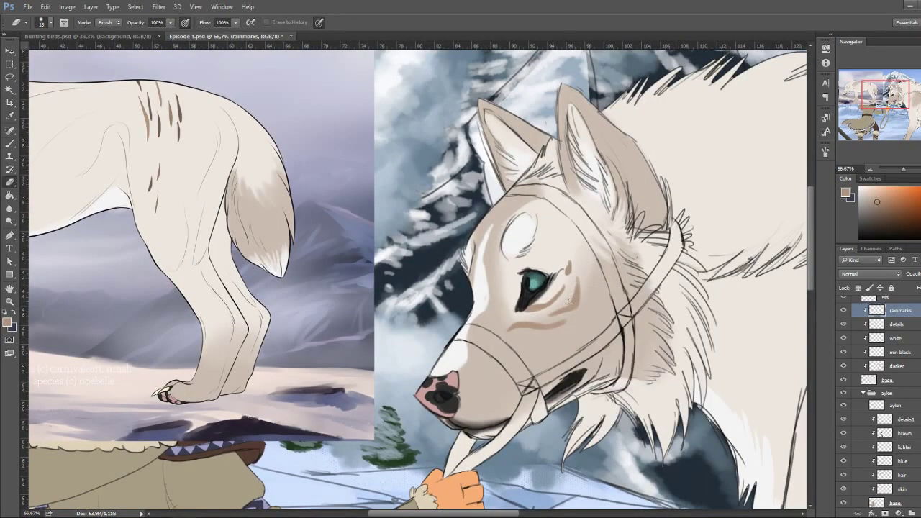
Compare with the reference and sample the cream and tan marking colours for rainmarks
{"action": "left_click_drag", "start_coordinate": [530, 331], "coordinate": [623, 332]}
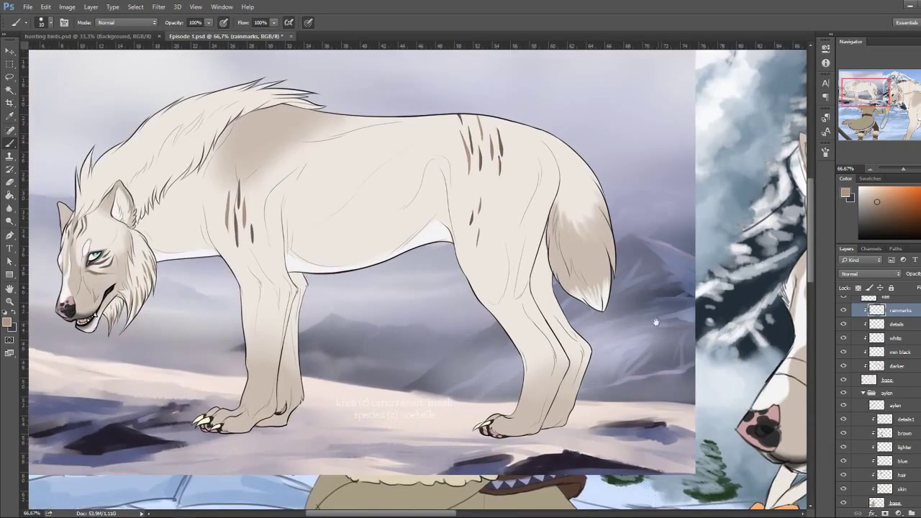
{"action": "left_click_drag", "start_coordinate": [524, 333], "coordinate": [517, 383]}
{"action": "key", "text": "b"}
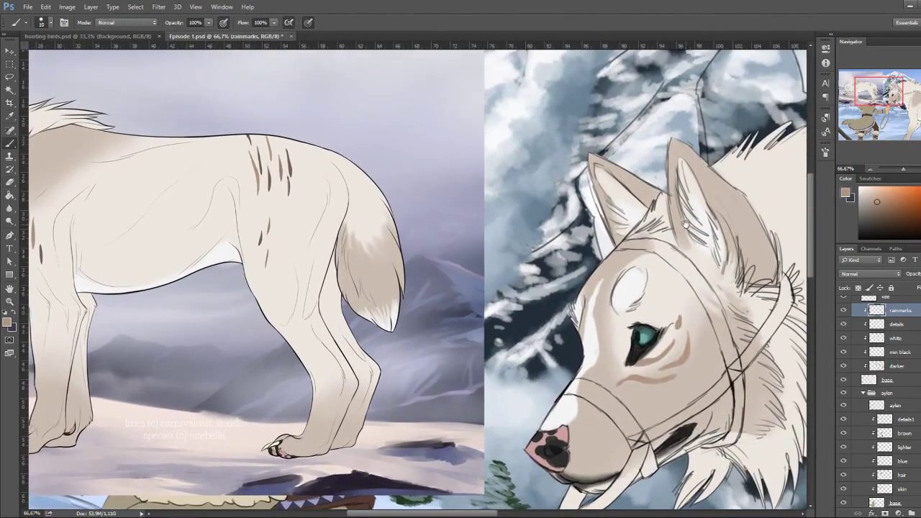
{"action": "left_click", "coordinate": [895, 366]}
{"action": "left_click", "coordinate": [616, 282], "text": "alt"}
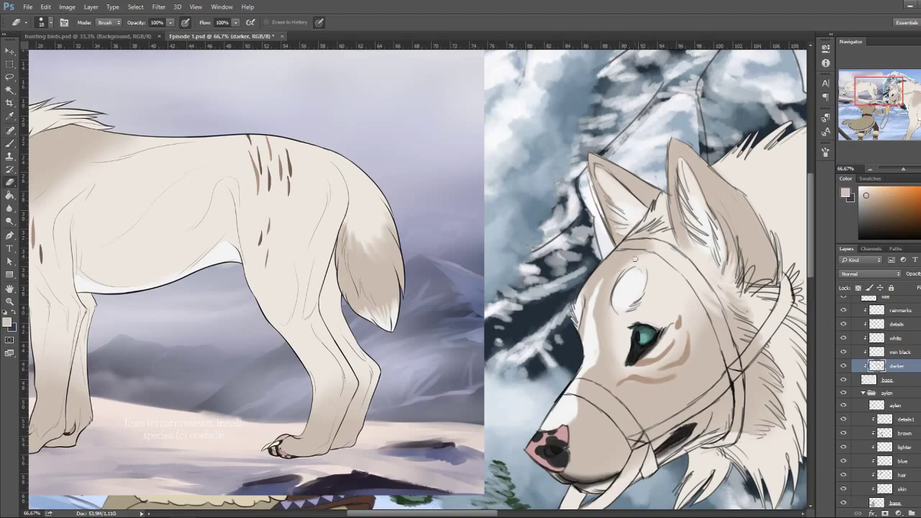
{"action": "left_click", "coordinate": [899, 310]}
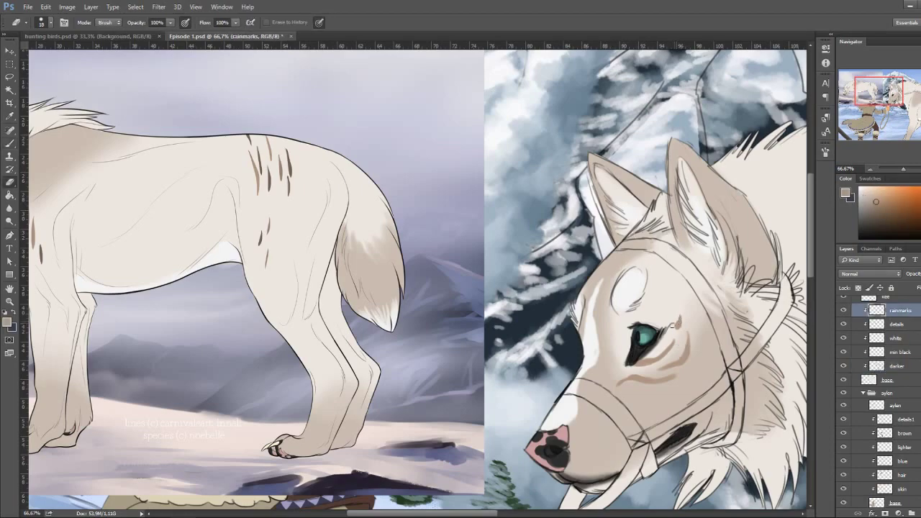
{"action": "left_click_drag", "start_coordinate": [649, 232], "coordinate": [708, 207]}
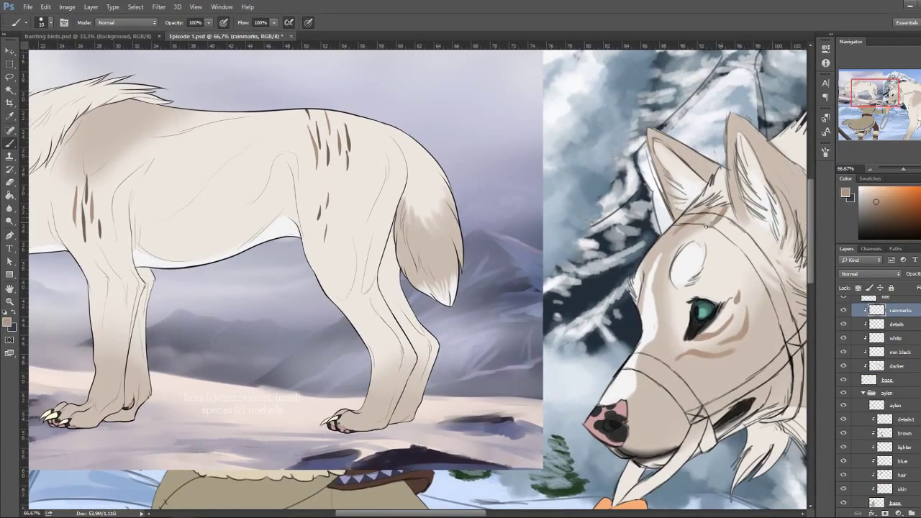
Paint brown fur streaks on the wolf's shoulder beside the framed reference
{"action": "left_click_drag", "start_coordinate": [665, 256], "coordinate": [676, 251]}
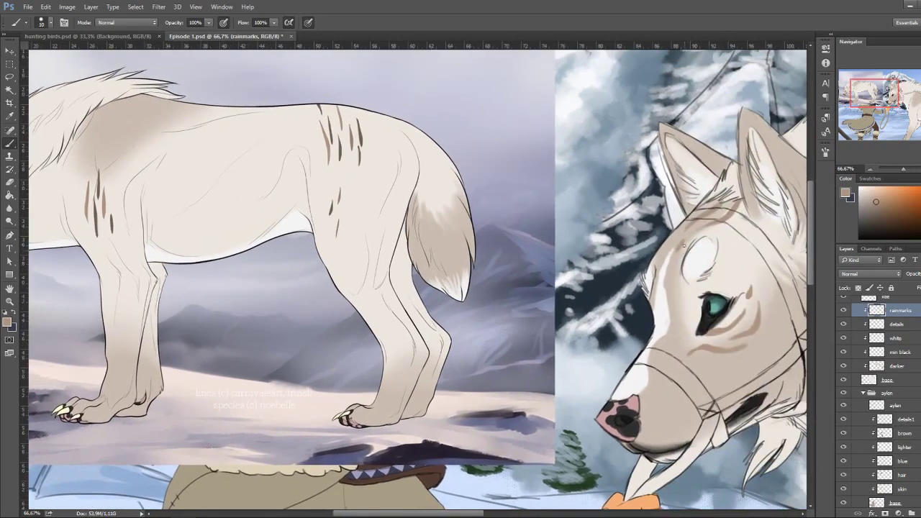
{"action": "key", "text": "ctrl+minus"}
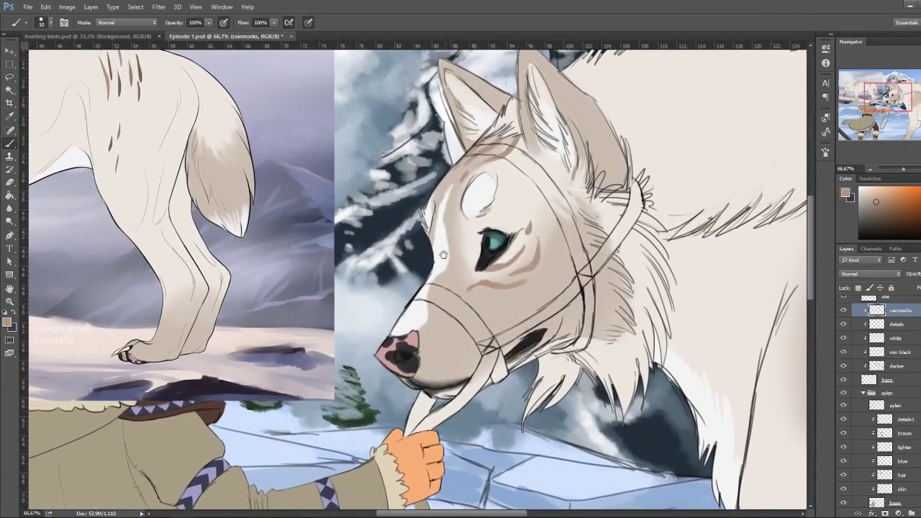
{"action": "mouse_move", "coordinate": [760, 248]}
{"action": "left_mouse_down"}
{"action": "mouse_move", "coordinate": [621, 301]}
{"action": "mouse_move", "coordinate": [595, 366]}
{"action": "mouse_move", "coordinate": [598, 396]}
{"action": "left_mouse_up"}
{"action": "mouse_move", "coordinate": [597, 332]}
{"action": "left_mouse_down"}
{"action": "mouse_move", "coordinate": [601, 394]}
{"action": "mouse_move", "coordinate": [611, 372]}
{"action": "left_mouse_up"}
{"action": "key", "text": "bracketleft"}
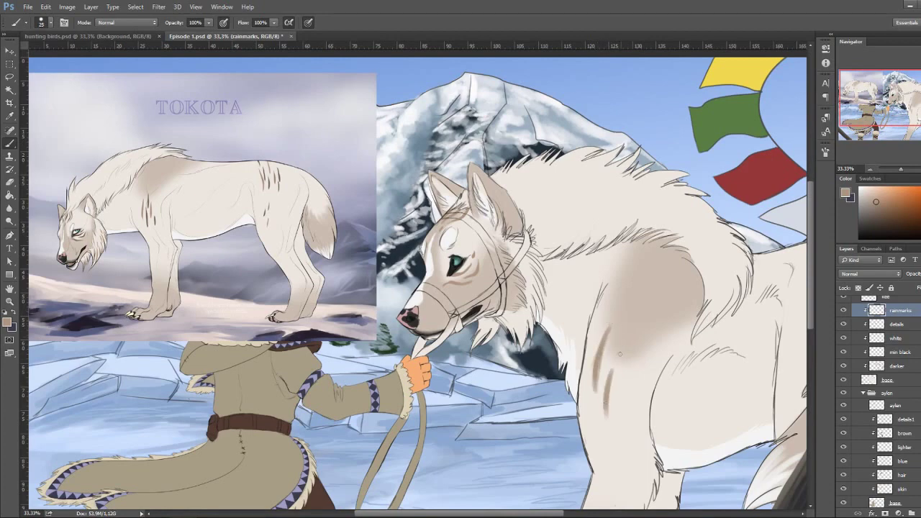
Add another brown streak on the wolf's shoulder, alternating between Brush and Eraser
{"action": "mouse_move", "coordinate": [625, 322]}
{"action": "left_mouse_down"}
{"action": "mouse_move", "coordinate": [618, 365]}
{"action": "mouse_move", "coordinate": [627, 413]}
{"action": "left_mouse_up"}
{"action": "key", "text": "e"}
{"action": "key", "text": "b"}
{"action": "key", "text": "e"}
{"action": "key", "text": "b"}
{"action": "key", "text": "e"}
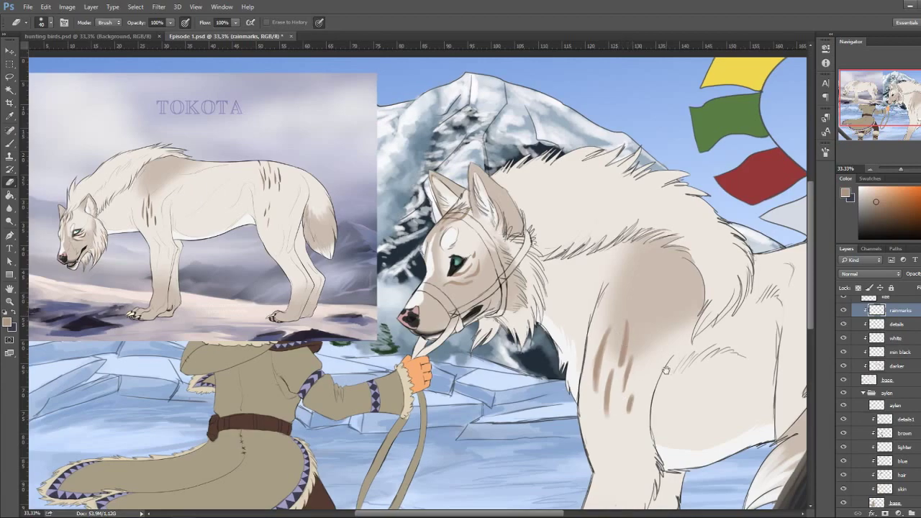
{"action": "key", "text": "b"}
Paint brown streaks across the wolf's shoulder and back, trimming one with the Eraser
{"action": "mouse_move", "coordinate": [608, 219]}
{"action": "left_mouse_down"}
{"action": "mouse_move", "coordinate": [590, 248]}
{"action": "mouse_move", "coordinate": [584, 287]}
{"action": "left_mouse_up"}
{"action": "left_click_drag", "start_coordinate": [597, 250], "coordinate": [585, 288]}
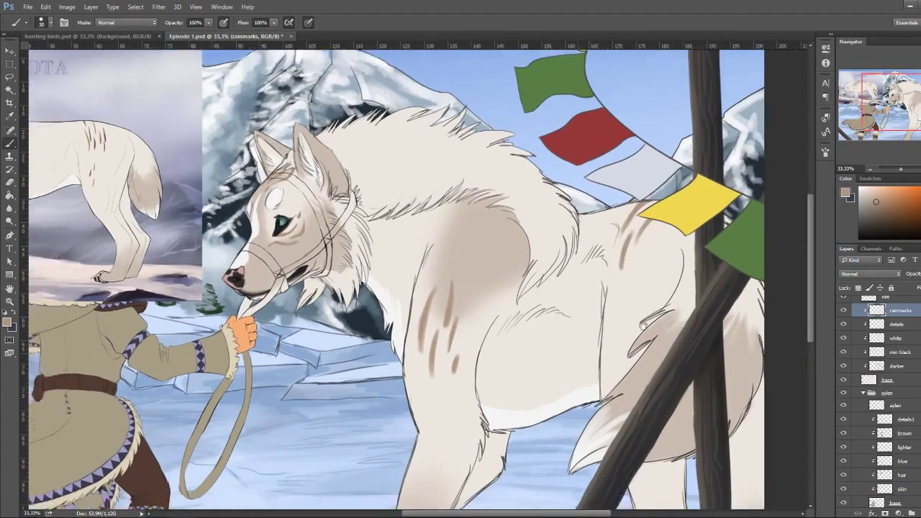
{"action": "left_click_drag", "start_coordinate": [642, 326], "coordinate": [661, 301]}
{"action": "left_click_drag", "start_coordinate": [680, 204], "coordinate": [658, 241]}
{"action": "key", "text": "e"}
{"action": "mouse_move", "coordinate": [705, 188]}
{"action": "left_mouse_down"}
{"action": "mouse_move", "coordinate": [685, 220]}
{"action": "mouse_move", "coordinate": [645, 229]}
{"action": "left_mouse_up"}
{"action": "key", "text": "b"}
{"action": "left_click_drag", "start_coordinate": [627, 306], "coordinate": [623, 338]}
{"action": "key", "text": "e"}
{"action": "key", "text": "b"}
{"action": "left_click_drag", "start_coordinate": [640, 288], "coordinate": [630, 362]}
Erase a stray brown stroke on the shoulder and add a small streak above it
{"action": "key", "text": "e"}
{"action": "key", "text": "b"}
{"action": "key", "text": "e"}
{"action": "key", "text": "b"}
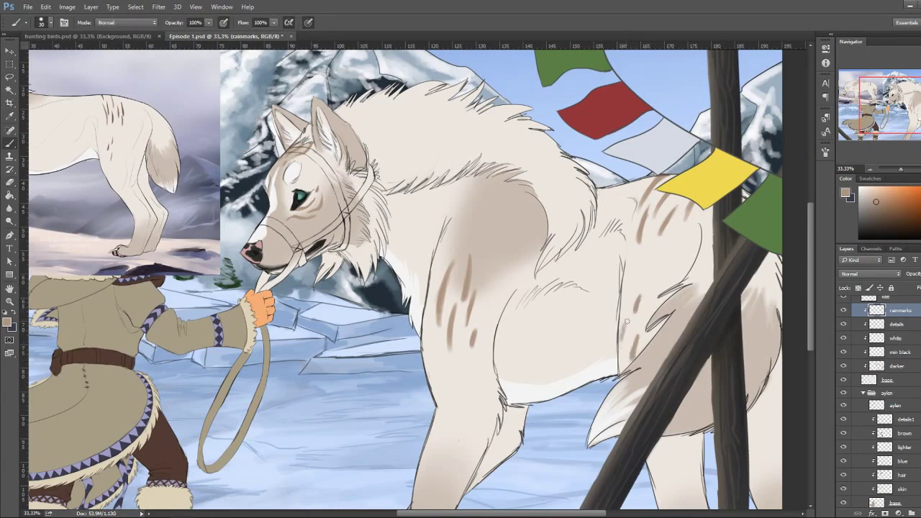
{"action": "key", "text": "e"}
{"action": "left_click_drag", "start_coordinate": [626, 322], "coordinate": [629, 348]}
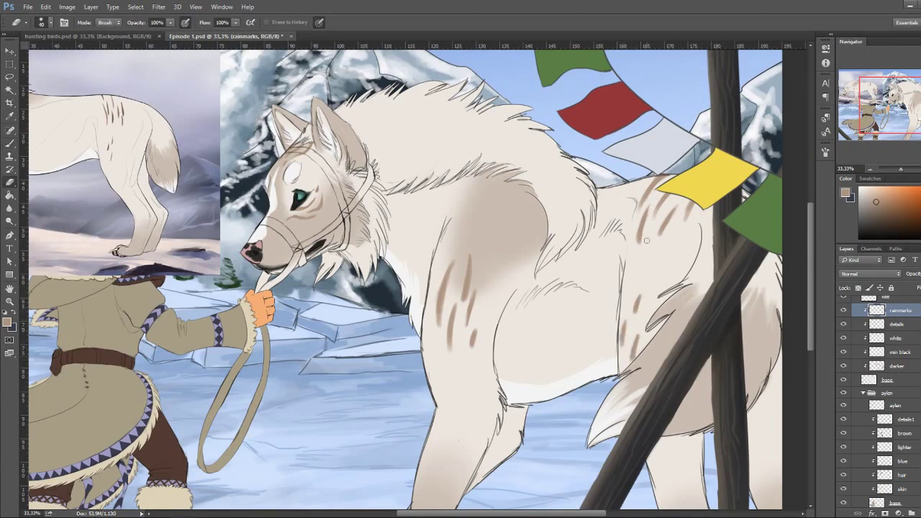
{"action": "key", "text": "b"}
{"action": "left_click_drag", "start_coordinate": [642, 179], "coordinate": [635, 199]}
{"action": "key", "text": "e"}
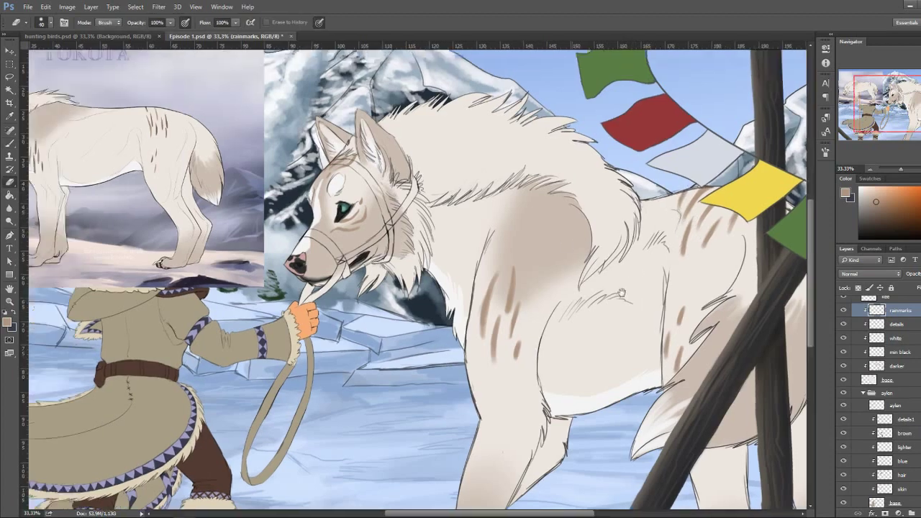
Check the Tokota reference, add larger dark fur strokes on the back, and zoom out
{"action": "left_click_drag", "start_coordinate": [458, 234], "coordinate": [590, 277]}
{"action": "key", "text": "b"}
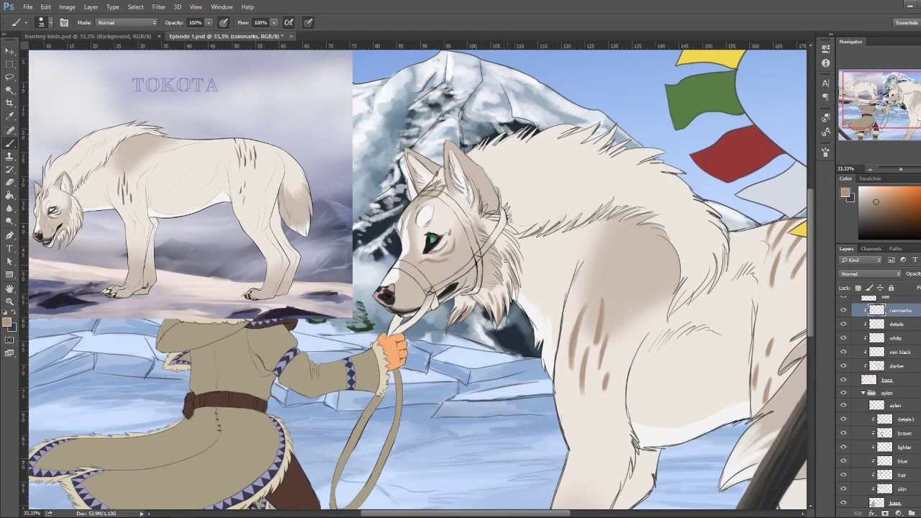
{"action": "key", "text": "e"}
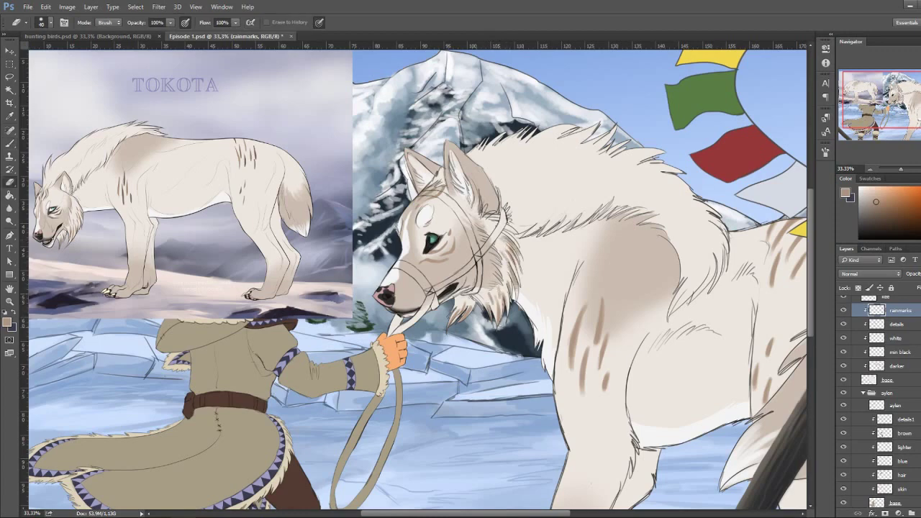
{"action": "key", "text": "b"}
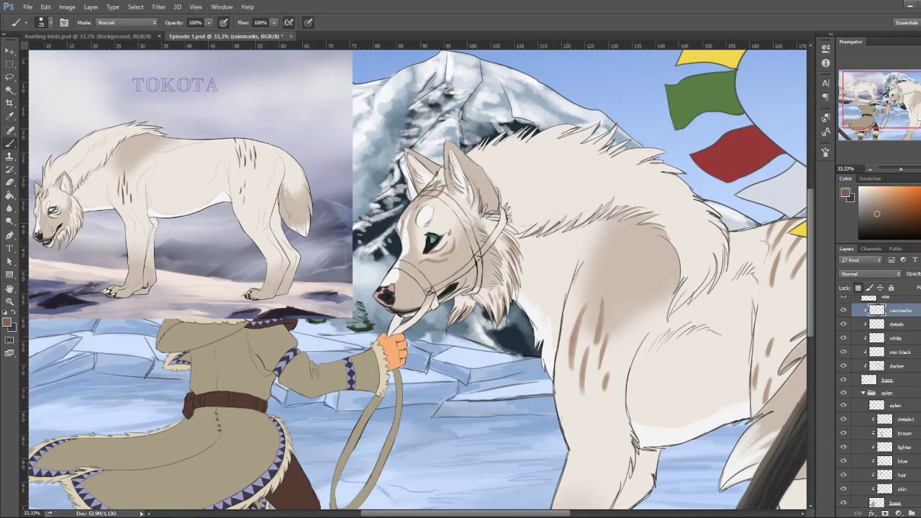
{"action": "key", "text": "bracketright"}
{"action": "key", "text": "bracketright"}
{"action": "key", "text": "bracketright"}
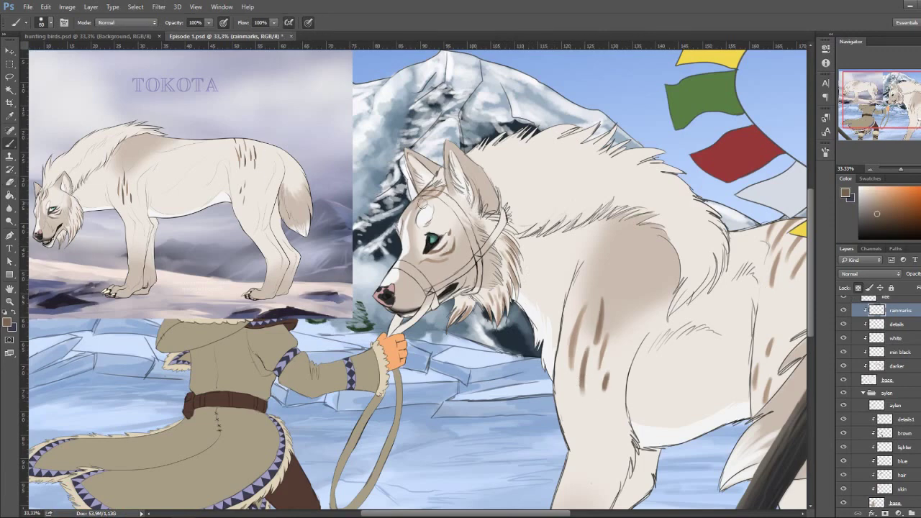
{"action": "left_click_drag", "start_coordinate": [877, 95], "coordinate": [893, 102]}
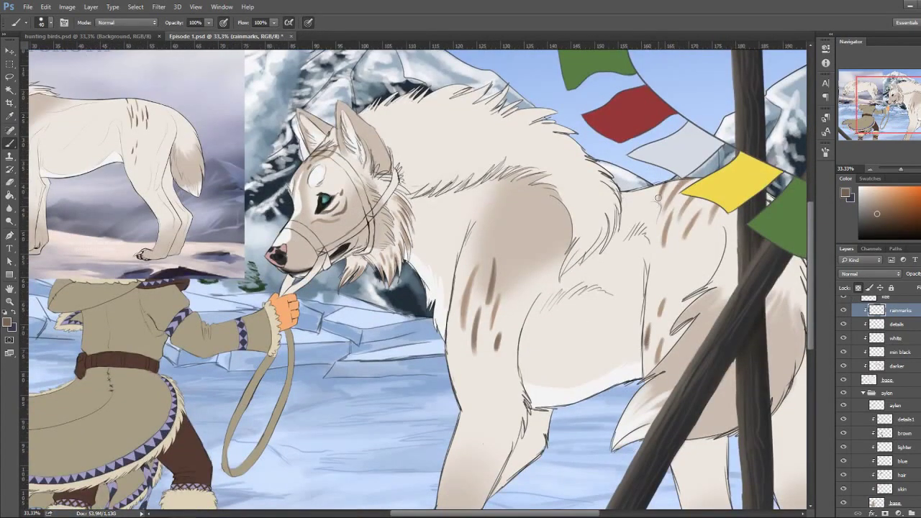
{"action": "mouse_move", "coordinate": [694, 190]}
{"action": "left_mouse_down"}
{"action": "mouse_move", "coordinate": [679, 218]}
{"action": "mouse_move", "coordinate": [684, 237]}
{"action": "left_mouse_up"}
{"action": "key", "text": "ctrl+minus"}
{"action": "key", "text": "ctrl+minus"}
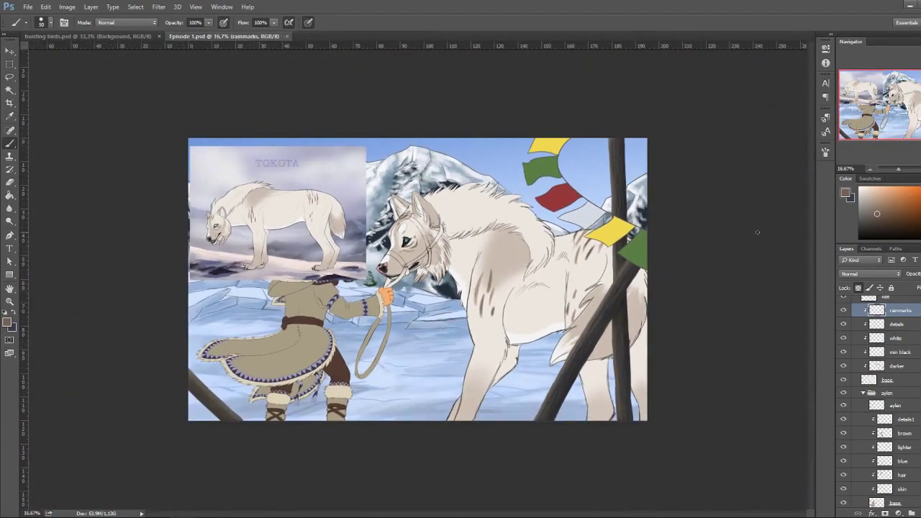
Create a new layer named 'tack' clipped as a mask to the wolf layer below
{"action": "scroll", "coordinate": [878, 360], "scroll_direction": "up", "scroll_amount": 5}
{"action": "left_click_drag", "start_coordinate": [843, 300], "coordinate": [843, 371]}
{"action": "key", "text": "ctrl+plus"}
{"action": "key", "text": "ctrl+plus"}
{"action": "key", "text": "ctrl+plus"}
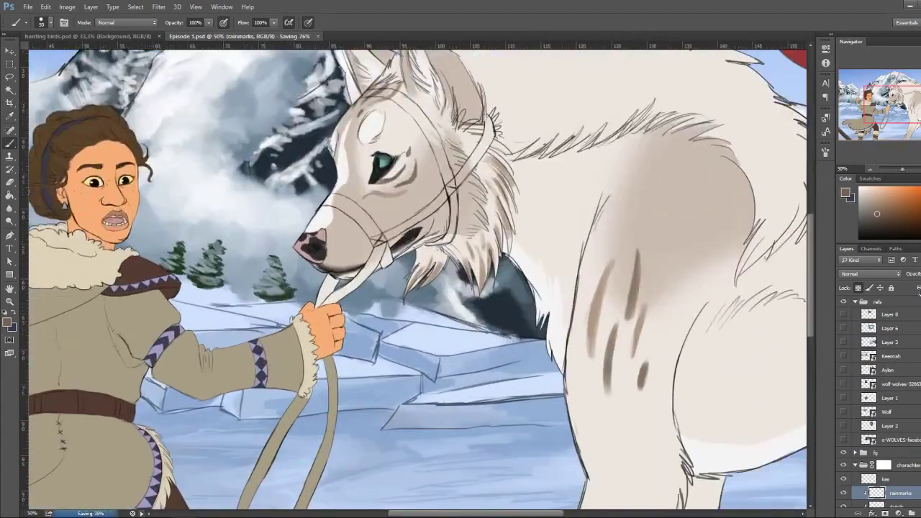
{"action": "left_click", "coordinate": [889, 512]}
{"action": "double_click", "coordinate": [892, 310]}
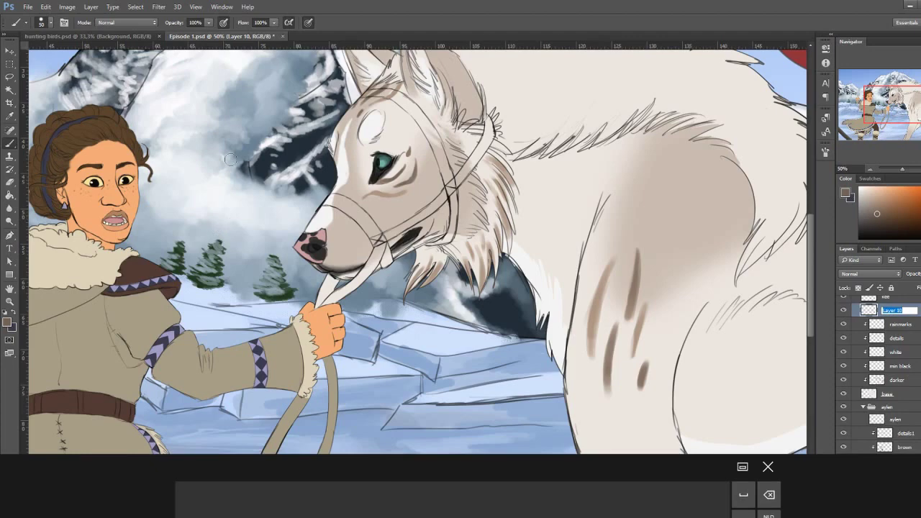
{"action": "type", "text": "tack"}
{"action": "key", "text": "Return"}
{"action": "right_click", "coordinate": [892, 310]}
{"action": "left_click", "coordinate": [827, 242]}
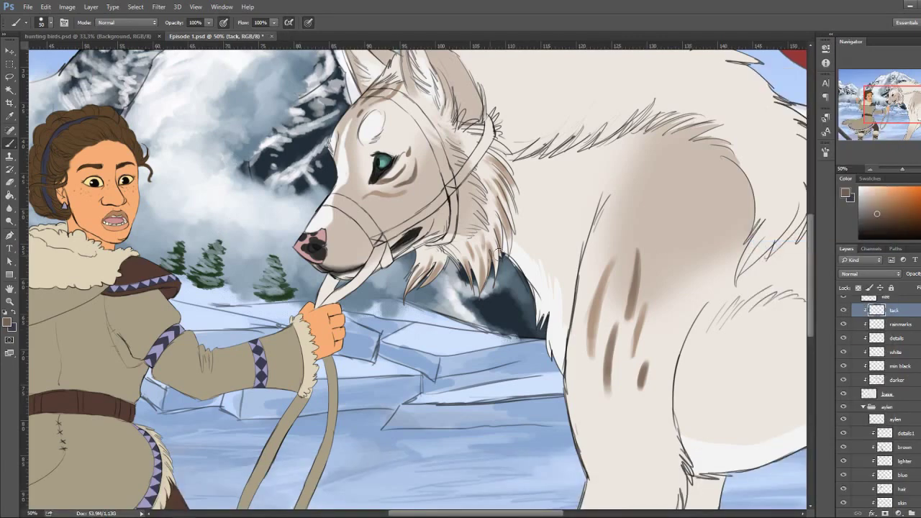
Paint the rein and the bridle strap at the wolf's muzzle green
{"action": "mouse_move", "coordinate": [347, 288]}
{"action": "left_mouse_down"}
{"action": "mouse_move", "coordinate": [320, 306]}
{"action": "mouse_move", "coordinate": [322, 287]}
{"action": "mouse_move", "coordinate": [362, 276]}
{"action": "mouse_move", "coordinate": [387, 243]}
{"action": "left_mouse_up"}
{"action": "left_click", "coordinate": [905, 219]}
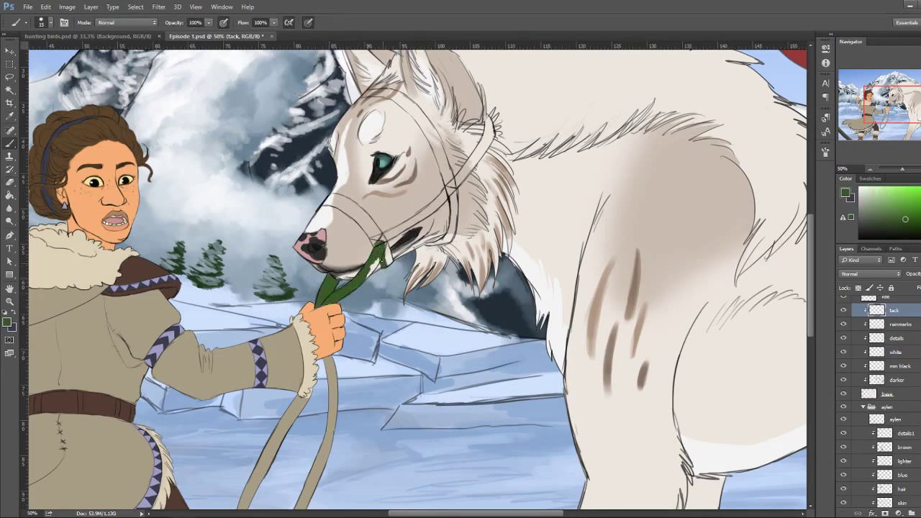
{"action": "scroll", "coordinate": [331, 189], "scroll_direction": "up", "scroll_amount": 2}
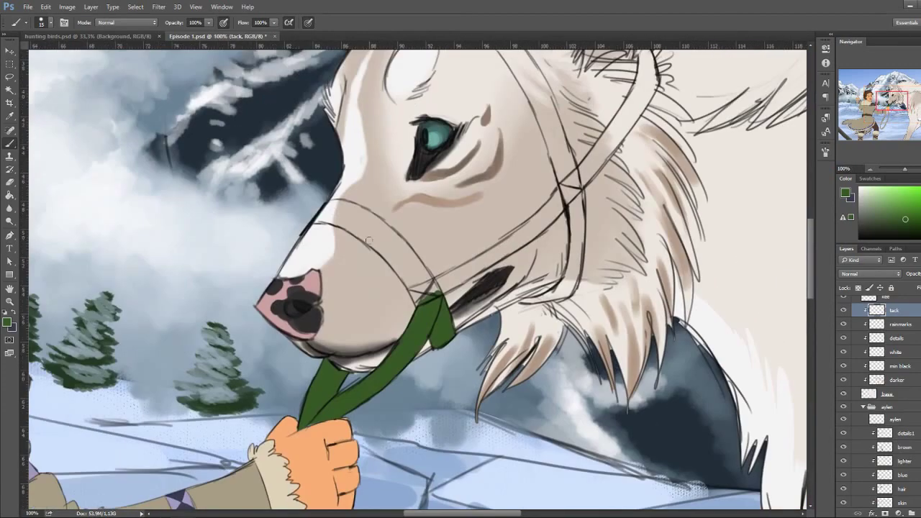
{"action": "mouse_move", "coordinate": [332, 213]}
{"action": "left_mouse_down"}
{"action": "mouse_move", "coordinate": [313, 220]}
{"action": "mouse_move", "coordinate": [346, 204]}
{"action": "mouse_move", "coordinate": [388, 229]}
{"action": "mouse_move", "coordinate": [411, 287]}
{"action": "left_mouse_up"}
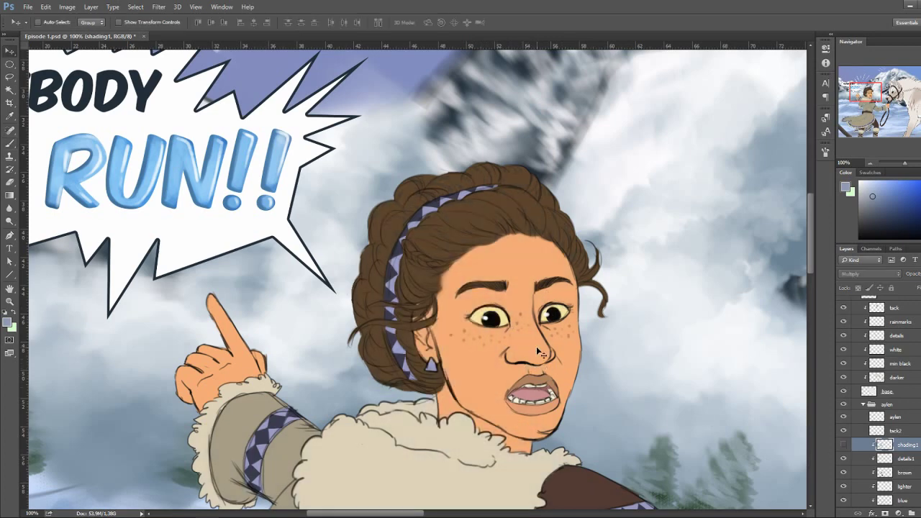
Set the brush to 47% opacity with a muted pink skin shade and stroke near the ear
{"action": "key", "text": "b"}
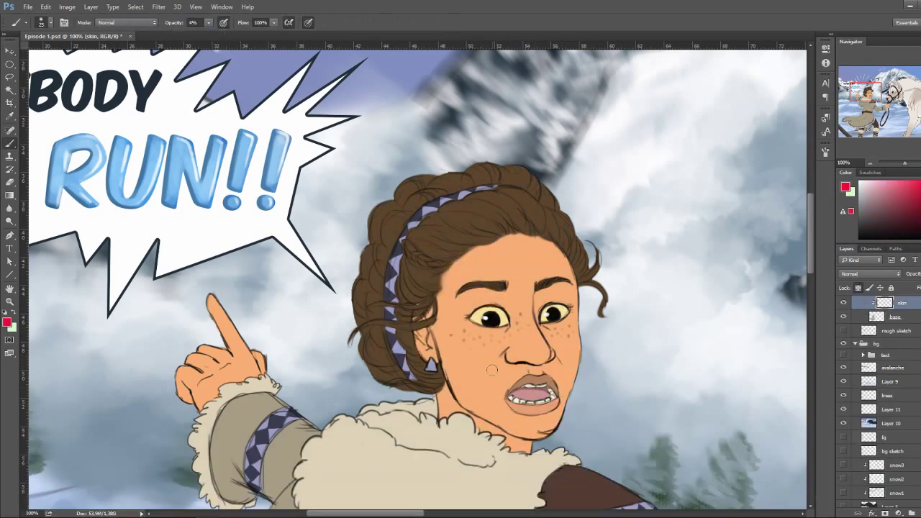
{"action": "right_click", "coordinate": [510, 346]}
{"action": "key", "text": "Escape"}
{"action": "key", "text": "bracketleft"}
{"action": "key", "text": "bracketleft"}
{"action": "key", "text": "bracketleft"}
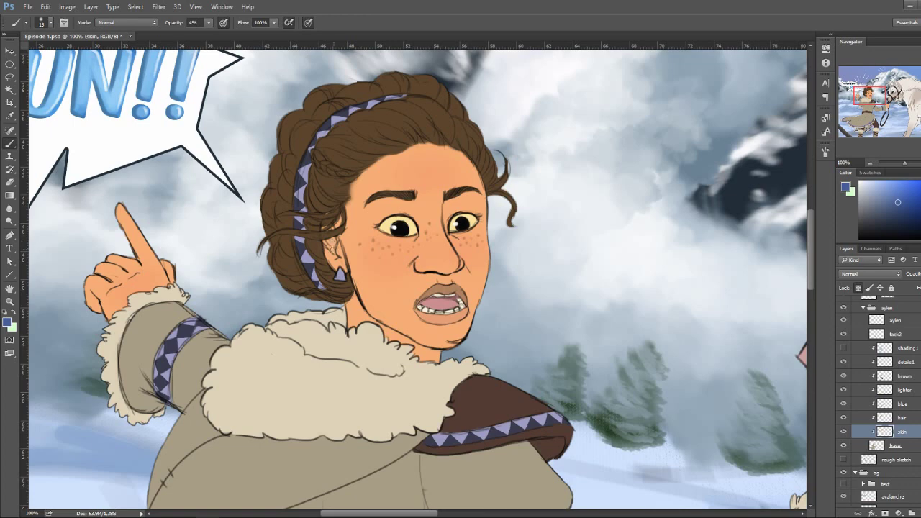
{"action": "left_click_drag", "start_coordinate": [209, 26], "coordinate": [231, 34]}
{"action": "left_click", "coordinate": [333, 244], "text": "alt"}
{"action": "left_click_drag", "start_coordinate": [329, 237], "coordinate": [332, 267]}
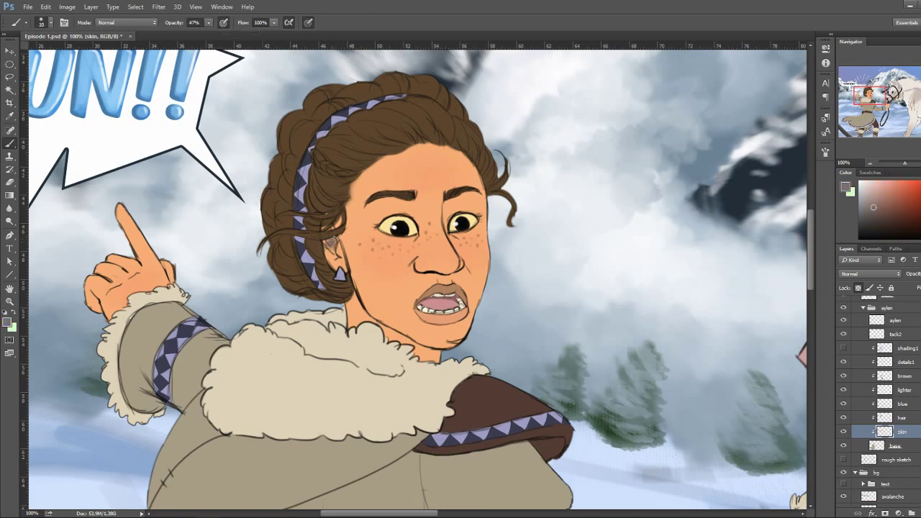
{"action": "key", "text": "bracketright"}
Shade the girl's neck and under her jaw, then compare by toggling shading1
{"action": "mouse_move", "coordinate": [367, 302]}
{"action": "left_mouse_down"}
{"action": "mouse_move", "coordinate": [352, 317]}
{"action": "mouse_move", "coordinate": [412, 349]}
{"action": "mouse_move", "coordinate": [351, 316]}
{"action": "left_mouse_up"}
{"action": "key", "text": "bracketright"}
{"action": "key", "text": "bracketright"}
{"action": "key", "text": "bracketright"}
{"action": "left_click_drag", "start_coordinate": [330, 253], "coordinate": [335, 268]}
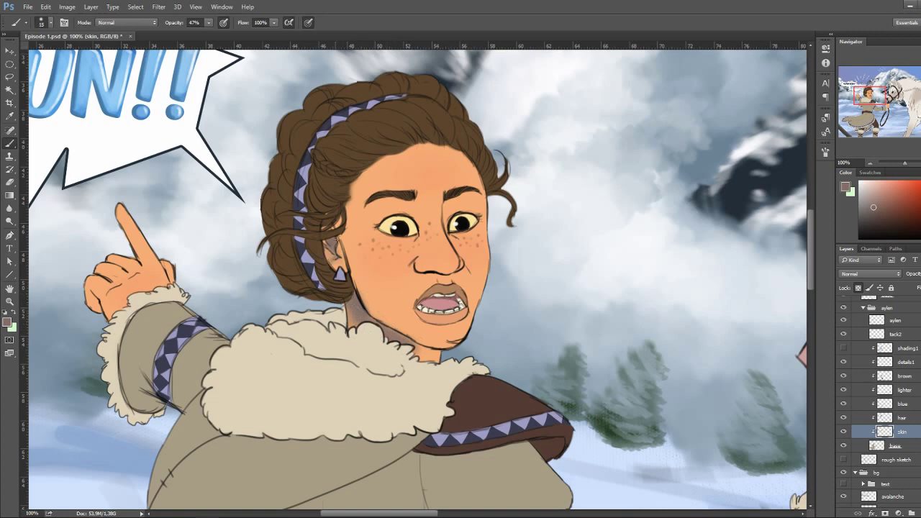
{"action": "left_click_drag", "start_coordinate": [431, 353], "coordinate": [356, 320]}
{"action": "left_click", "coordinate": [357, 325], "text": "alt"}
{"action": "left_click", "coordinate": [843, 348]}
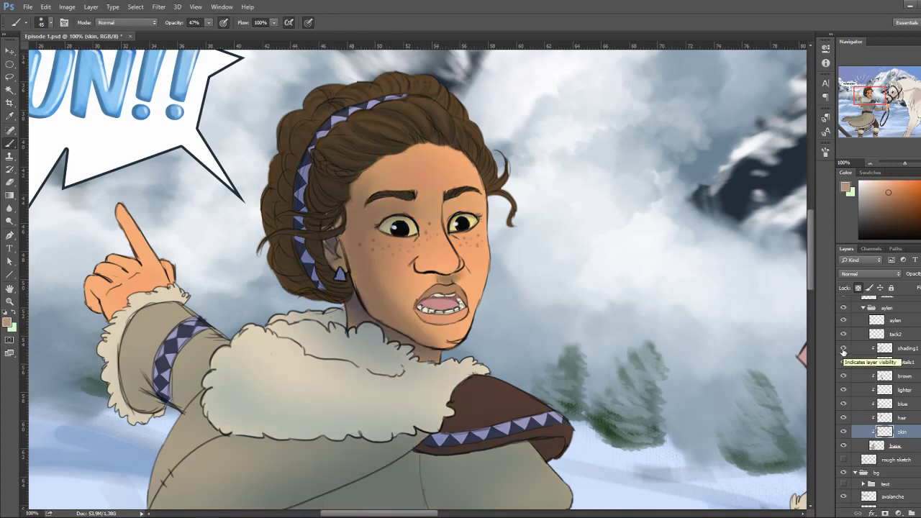
{"action": "left_click", "coordinate": [843, 348]}
Open Aylen.jpg from the Photoshop > Tokotas folder, then return to Episode 1.psd
{"action": "key", "text": "super+e"}
{"action": "left_click", "coordinate": [273, 249]}
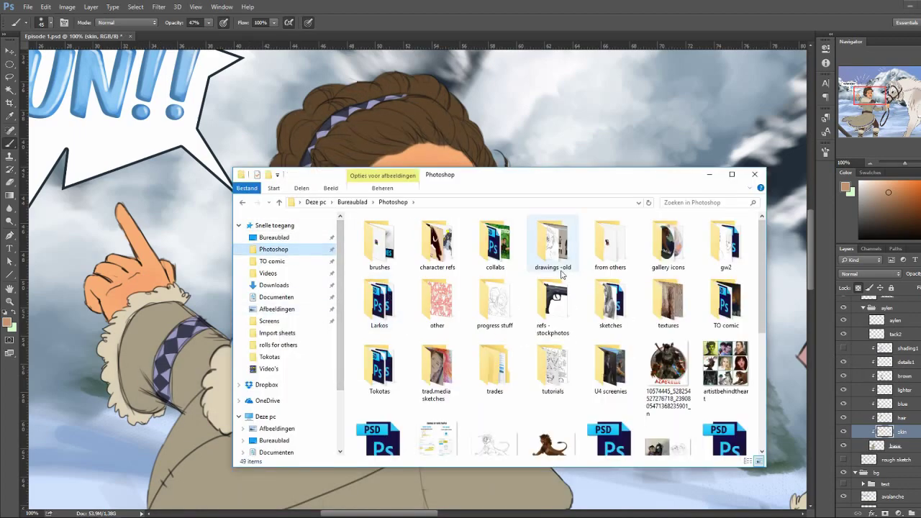
{"action": "left_click", "coordinate": [270, 357]}
{"action": "double_click", "coordinate": [673, 241]}
{"action": "left_click_drag", "start_coordinate": [493, 237], "coordinate": [336, 33]}
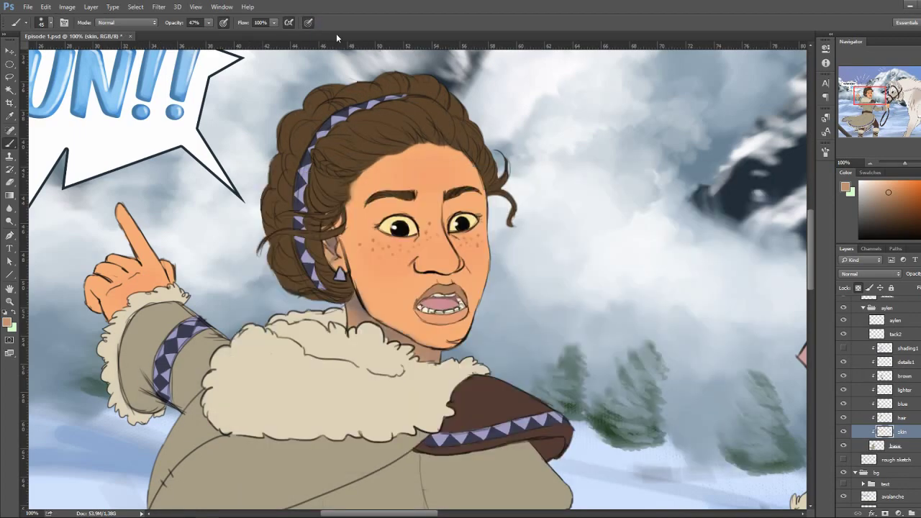
{"action": "scroll", "coordinate": [338, 165], "scroll_direction": "up", "scroll_amount": 4}
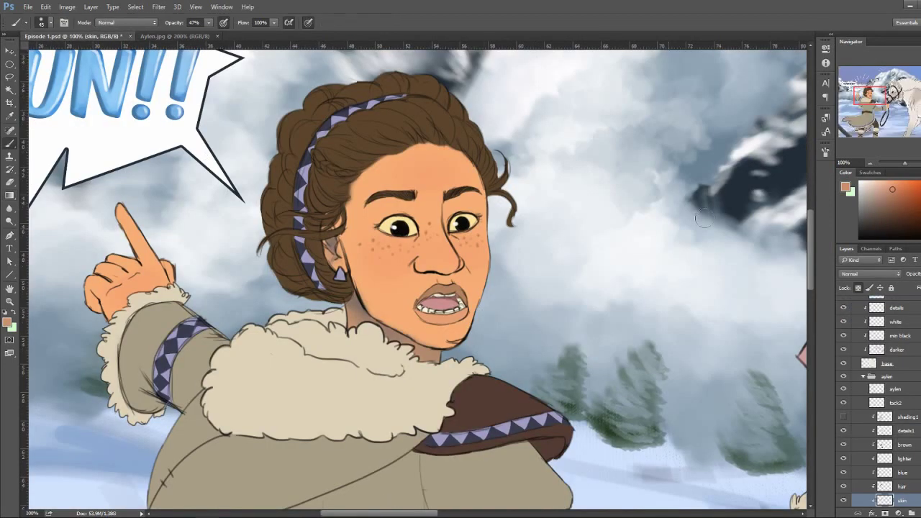
{"action": "key", "text": "ctrl+Tab"}
{"action": "scroll", "coordinate": [464, 284], "scroll_direction": "up", "scroll_amount": 3}
Make details1 active at full opacity and sample a mouth colour, checking Aylen.jpg
{"action": "left_click_drag", "start_coordinate": [209, 23], "coordinate": [237, 34]}
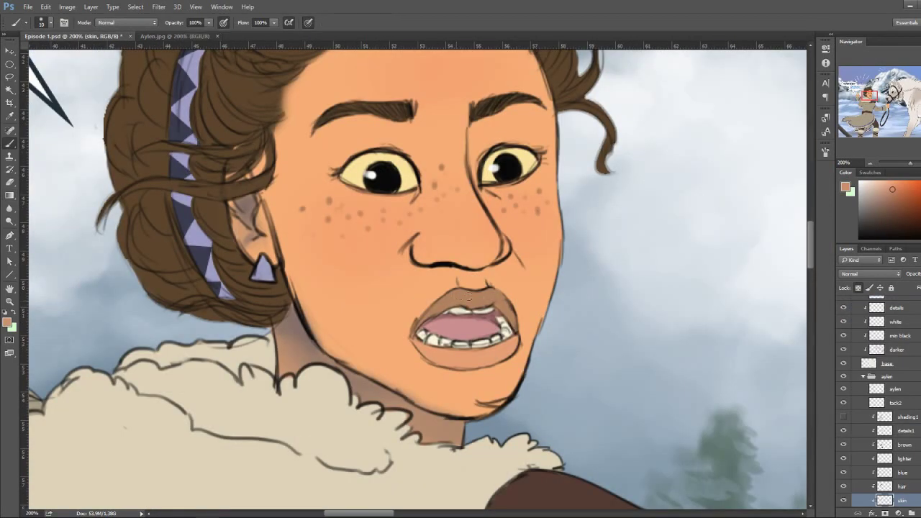
{"action": "right_click", "coordinate": [460, 359], "text": "ctrl"}
{"action": "left_click", "coordinate": [477, 401]}
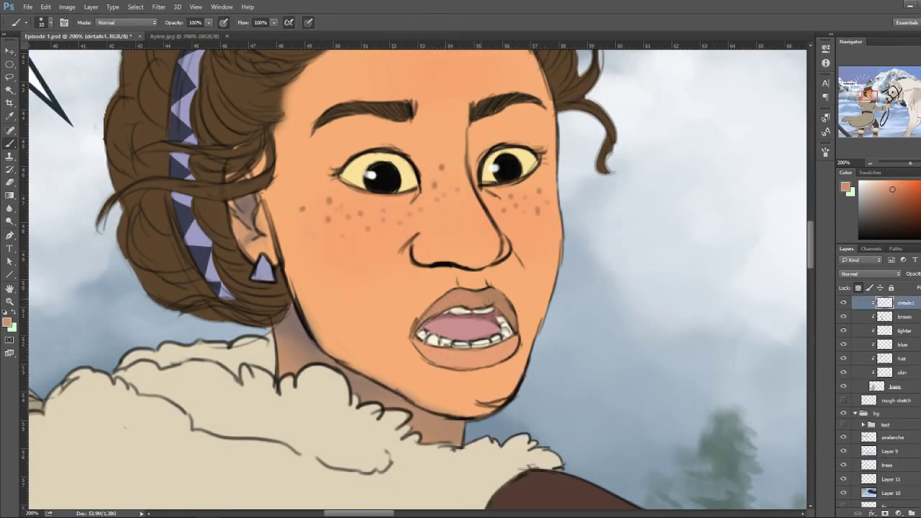
{"action": "left_click", "coordinate": [200, 36]}
{"action": "left_click", "coordinate": [108, 36]}
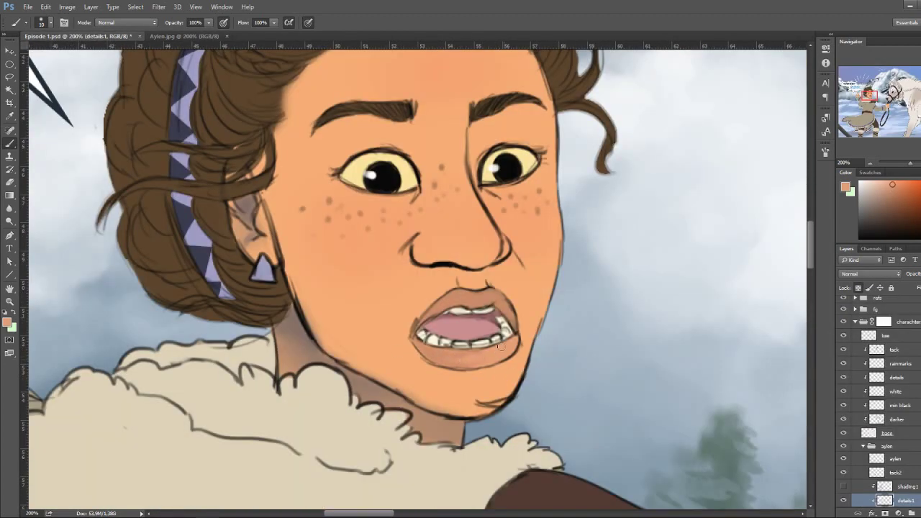
{"action": "key", "text": "bracketleft"}
{"action": "key", "text": "bracketleft"}
{"action": "key", "text": "bracketleft"}
{"action": "left_click", "coordinate": [454, 331], "text": "alt"}
{"action": "key", "text": "ctrl+Tab"}
{"action": "key", "text": "ctrl+Tab"}
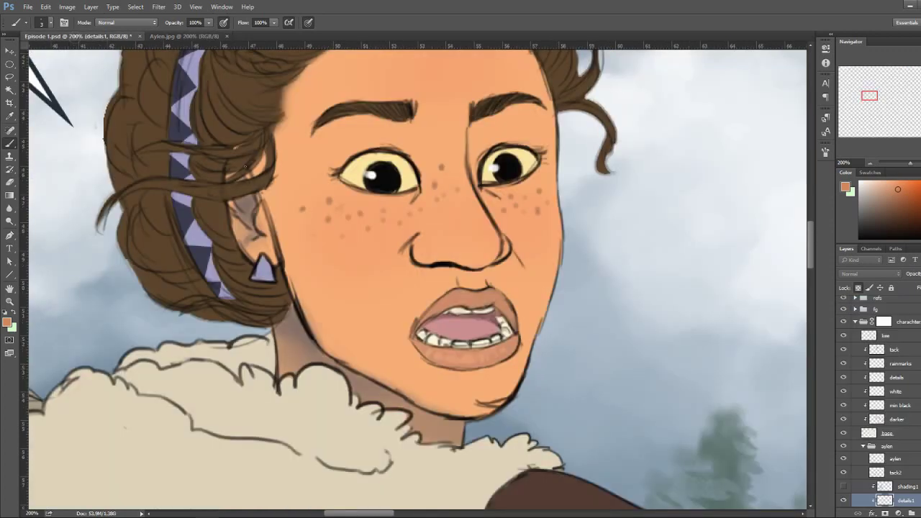
On the skin layer at 45% opacity, shade under the eyebrows and around the eyes
{"action": "key", "text": "alt+bracketleft"}
{"action": "key", "text": "alt+bracketleft"}
{"action": "key", "text": "alt+bracketleft"}
{"action": "key", "text": "bracketright"}
{"action": "key", "text": "bracketright"}
{"action": "key", "text": "bracketright"}
{"action": "key", "text": "4"}
{"action": "key", "text": "5"}
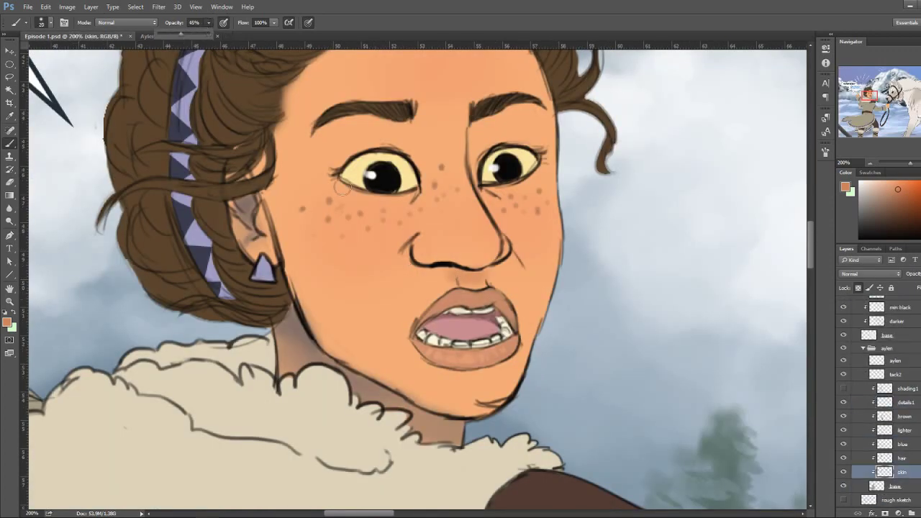
{"action": "key", "text": "bracketright"}
{"action": "key", "text": "bracketright"}
{"action": "key", "text": "bracketright"}
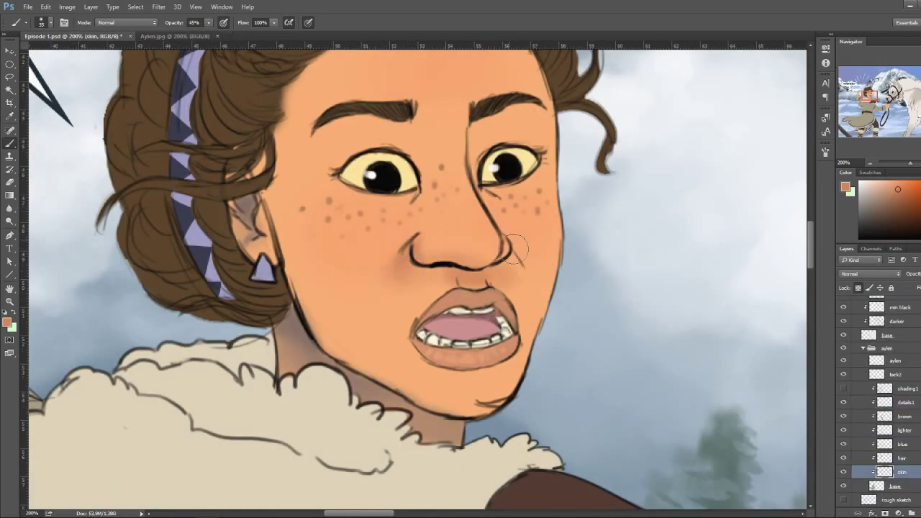
{"action": "key", "text": "bracketright"}
{"action": "key", "text": "bracketright"}
{"action": "key", "text": "bracketright"}
{"action": "left_click_drag", "start_coordinate": [467, 119], "coordinate": [532, 148]}
{"action": "left_click_drag", "start_coordinate": [316, 119], "coordinate": [402, 155]}
{"action": "left_click_drag", "start_coordinate": [317, 144], "coordinate": [396, 165]}
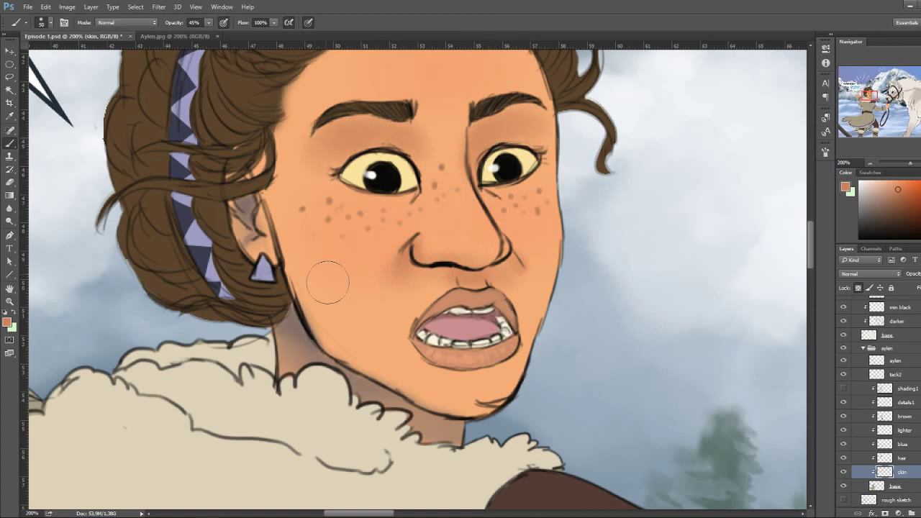
Darken the skin along the chin and lower jawline with a sampled face tone
{"action": "key", "text": "bracketleft"}
{"action": "key", "text": "bracketleft"}
{"action": "key", "text": "bracketleft"}
{"action": "left_click_drag", "start_coordinate": [502, 403], "coordinate": [428, 408]}
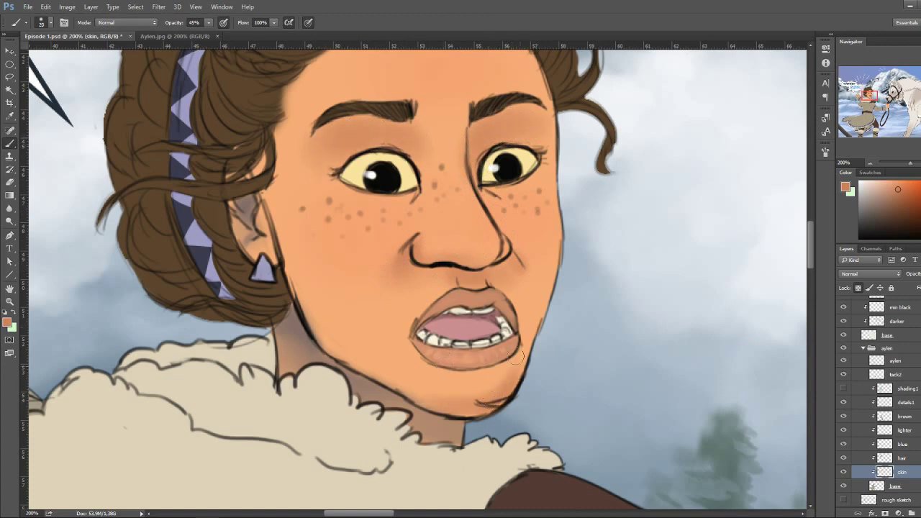
{"action": "key", "text": "bracketleft"}
{"action": "key", "text": "bracketleft"}
{"action": "left_click", "coordinate": [371, 392], "text": "alt"}
{"action": "key", "text": "bracketright"}
{"action": "left_click_drag", "start_coordinate": [495, 383], "coordinate": [415, 394]}
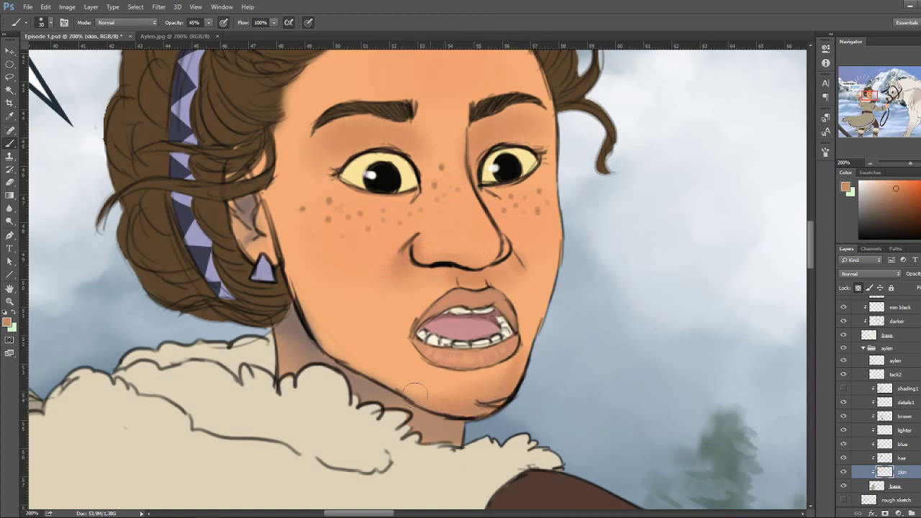
Sample lighter peach skin tones near the nose, resize the brush, and zoom out
{"action": "left_click", "coordinate": [408, 238], "text": "alt"}
{"action": "key", "text": "bracketleft"}
{"action": "key", "text": "bracketleft"}
{"action": "left_click", "coordinate": [391, 251], "text": "alt"}
{"action": "key", "text": "bracketright"}
{"action": "left_click", "coordinate": [469, 257], "text": "alt"}
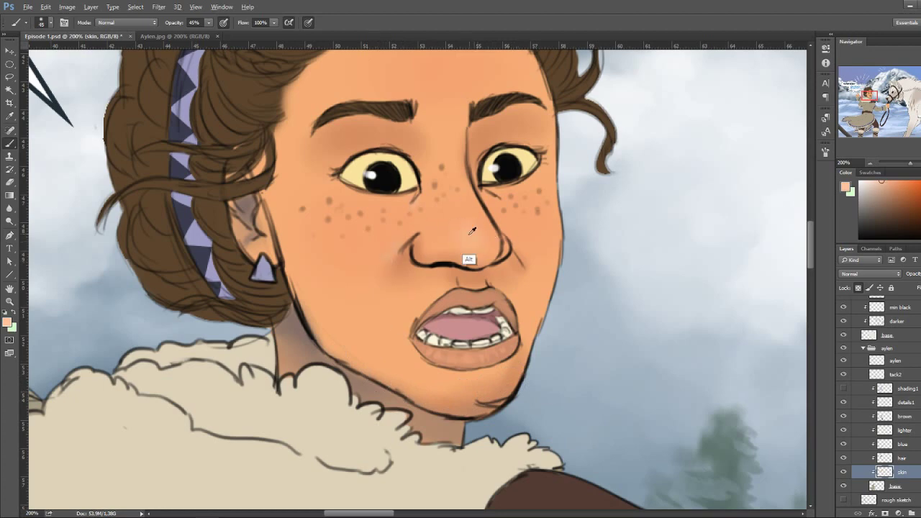
{"action": "key", "text": "bracketright"}
{"action": "key", "text": "bracketright"}
{"action": "key", "text": "bracketright"}
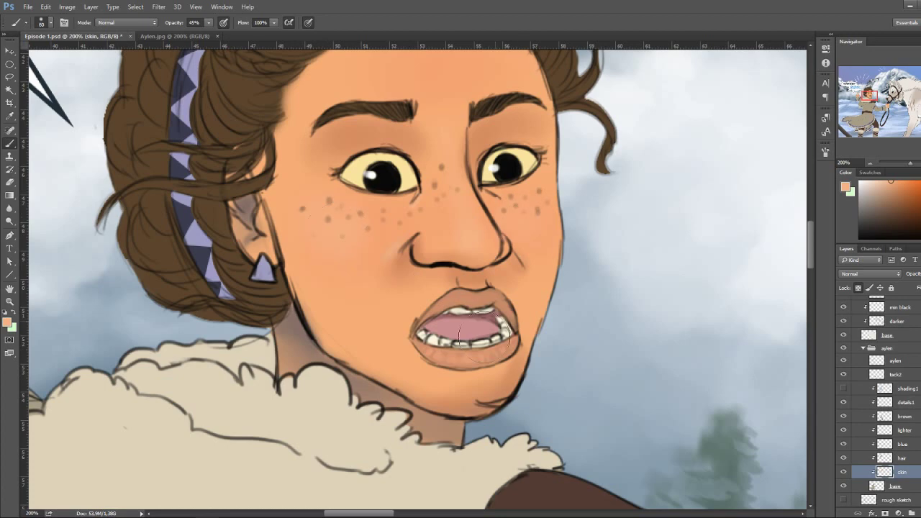
{"action": "key", "text": "bracketleft"}
{"action": "key", "text": "bracketleft"}
{"action": "key", "text": "bracketleft"}
{"action": "key", "text": "ctrl+minus"}
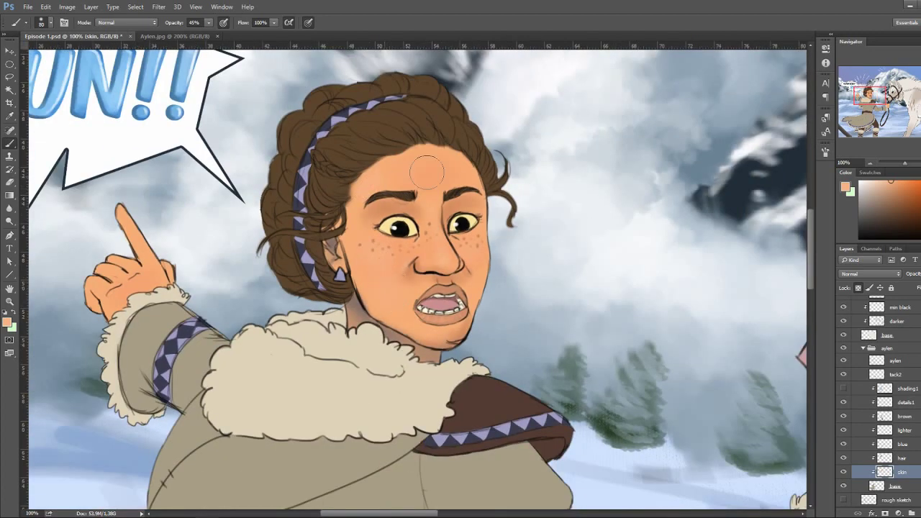
Sample darker skin tones and lightly shade the forehead and left temple
{"action": "left_click", "coordinate": [459, 208], "text": "alt"}
{"action": "key", "text": "bracketleft"}
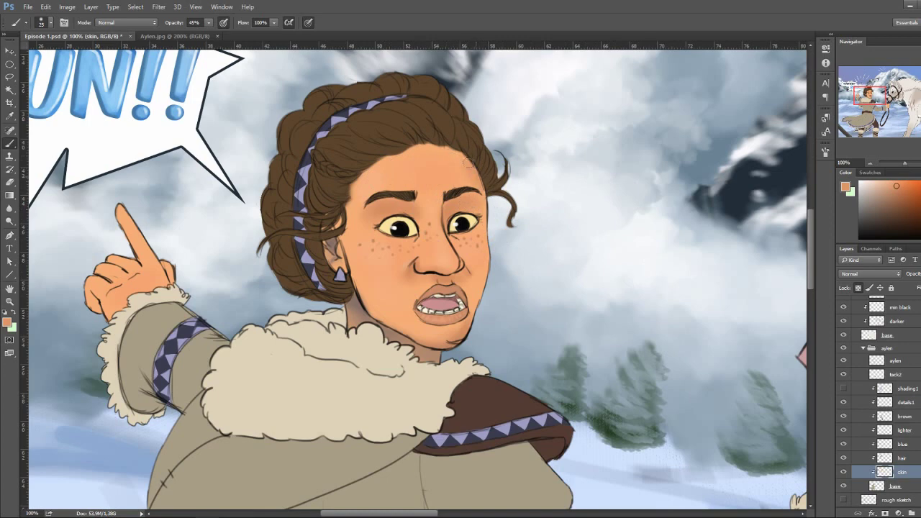
{"action": "left_click", "coordinate": [476, 202], "text": "alt"}
{"action": "key", "text": "bracketright"}
{"action": "mouse_move", "coordinate": [471, 189]}
{"action": "left_mouse_down"}
{"action": "mouse_move", "coordinate": [457, 159]}
{"action": "mouse_move", "coordinate": [377, 164]}
{"action": "left_mouse_up"}
{"action": "mouse_move", "coordinate": [345, 204]}
{"action": "left_mouse_down"}
{"action": "mouse_move", "coordinate": [340, 233]}
{"action": "mouse_move", "coordinate": [348, 246]}
{"action": "mouse_move", "coordinate": [384, 157]}
{"action": "left_mouse_up"}
Shade along the girl's jaw and neck with a larger brush
{"action": "left_click", "coordinate": [348, 185], "text": "alt"}
{"action": "key", "text": "bracketright"}
{"action": "key", "text": "bracketright"}
{"action": "key", "text": "bracketright"}
{"action": "key", "text": "bracketleft"}
{"action": "key", "text": "bracketright"}
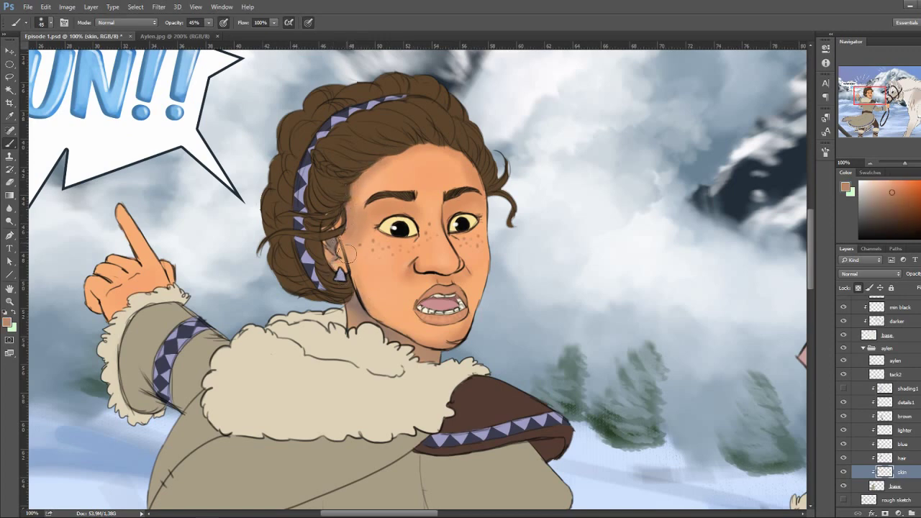
{"action": "left_click_drag", "start_coordinate": [358, 293], "coordinate": [445, 339]}
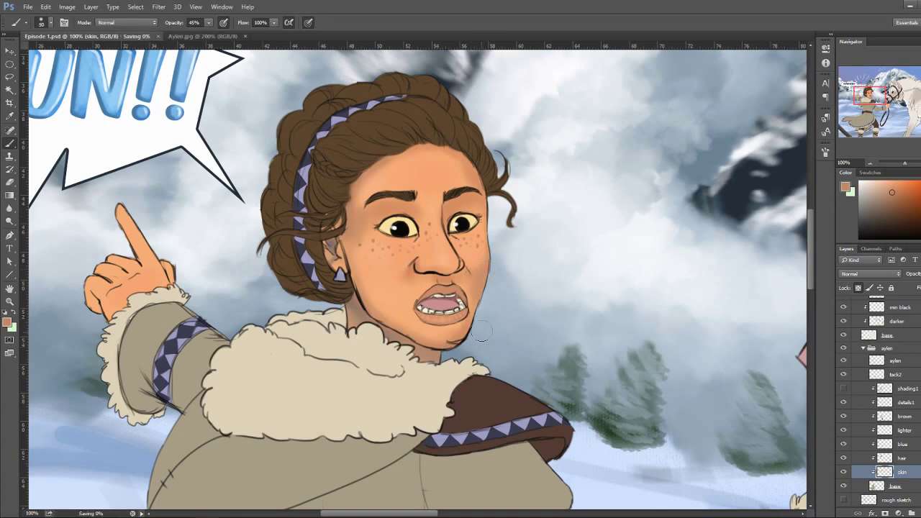
{"action": "key", "text": "bracketleft"}
{"action": "key", "text": "bracketleft"}
{"action": "key", "text": "bracketleft"}
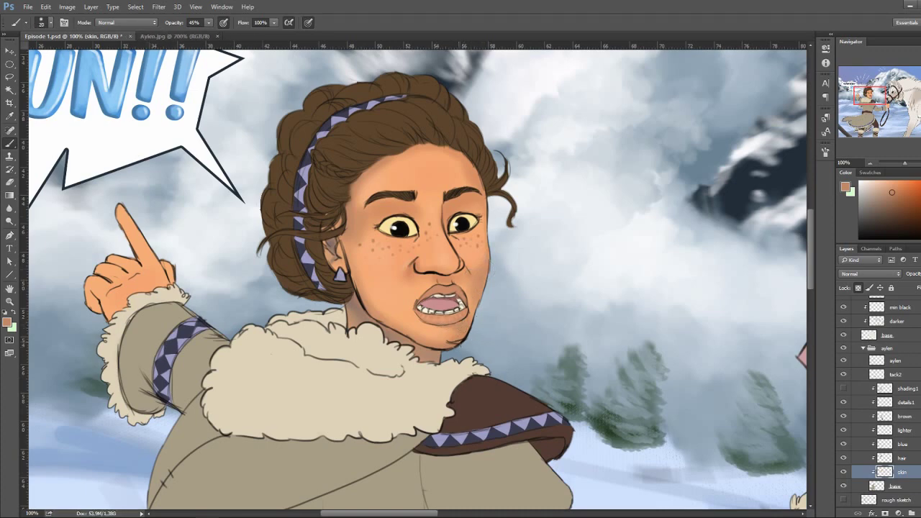
Pick dark red and light pink tones on details1, reselect skin, and pan to the hand
{"action": "right_click", "coordinate": [442, 302], "text": "ctrl"}
{"action": "left_click", "coordinate": [467, 357]}
{"action": "left_click", "coordinate": [442, 309], "text": "alt"}
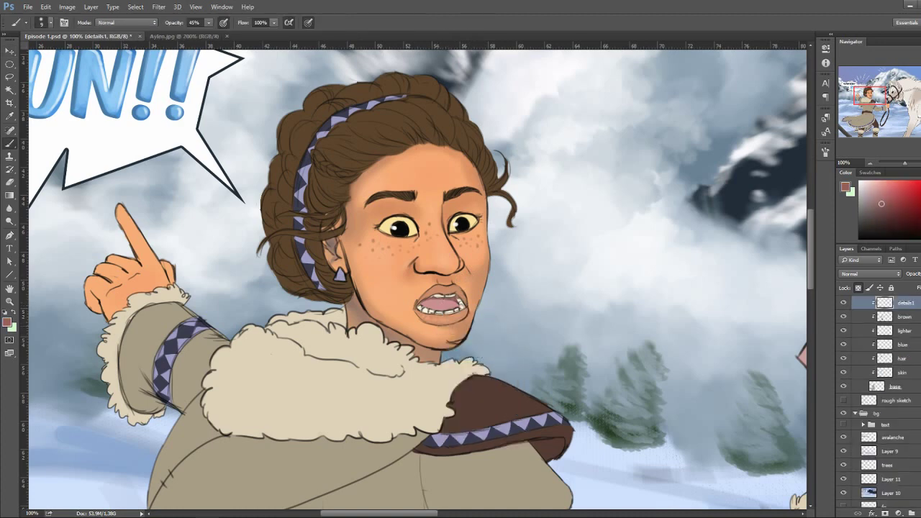
{"action": "left_click", "coordinate": [432, 299], "text": "alt"}
{"action": "key", "text": "bracketright"}
{"action": "left_click", "coordinate": [488, 286], "text": "alt"}
{"action": "left_click", "coordinate": [365, 311], "text": "ctrl"}
{"action": "left_click", "coordinate": [364, 311], "text": "alt"}
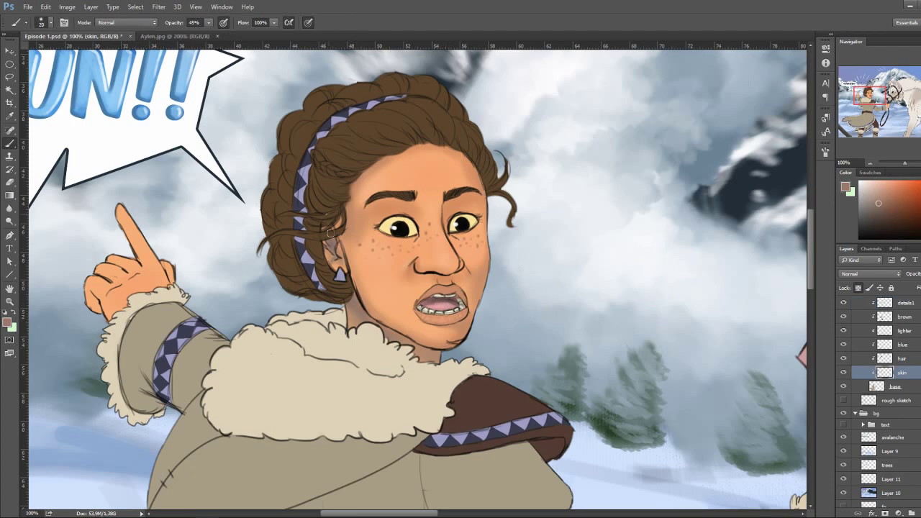
{"action": "left_click_drag", "start_coordinate": [328, 206], "coordinate": [184, 47]}
{"action": "key", "text": "bracketright"}
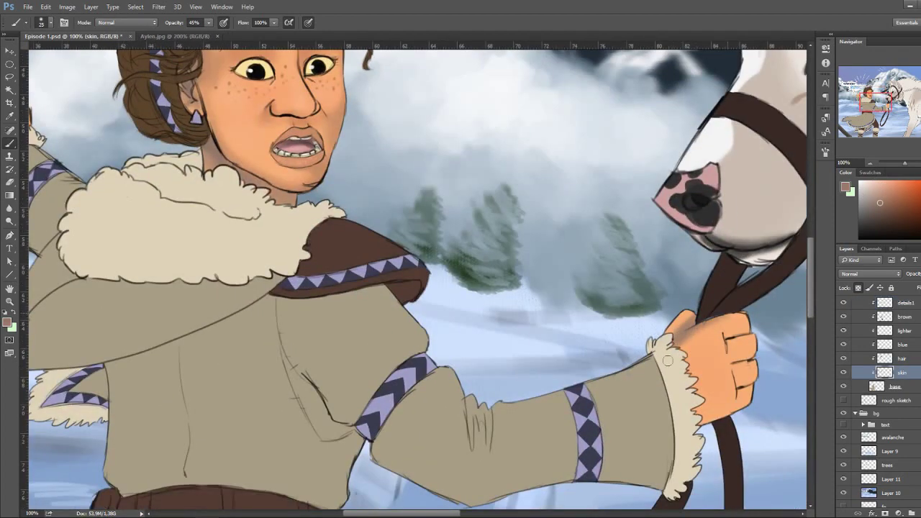
Paint darker orange-brown shading on the reins hand and near its cuff
{"action": "key", "text": "bracketleft"}
{"action": "key", "text": "bracketleft"}
{"action": "key", "text": "bracketleft"}
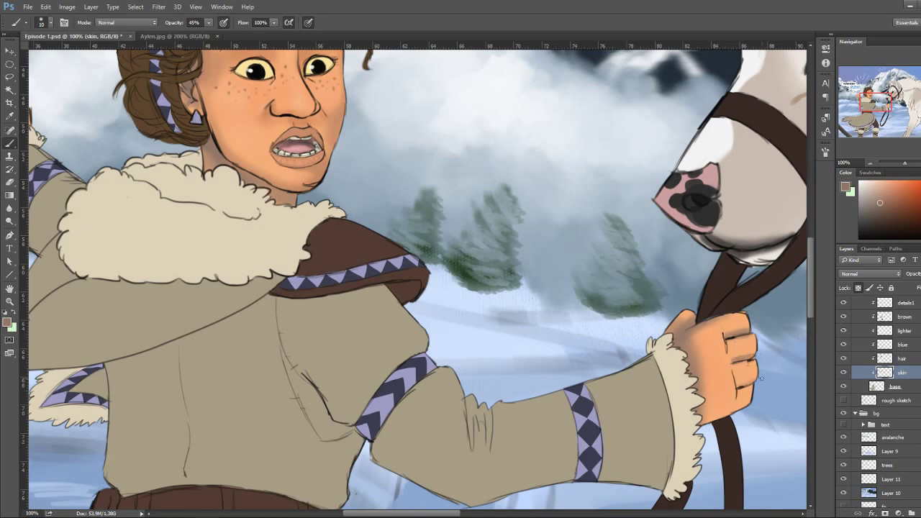
{"action": "left_click_drag", "start_coordinate": [748, 339], "coordinate": [734, 425]}
{"action": "key", "text": "bracketright"}
{"action": "key", "text": "bracketright"}
{"action": "left_click", "coordinate": [269, 100], "text": "alt"}
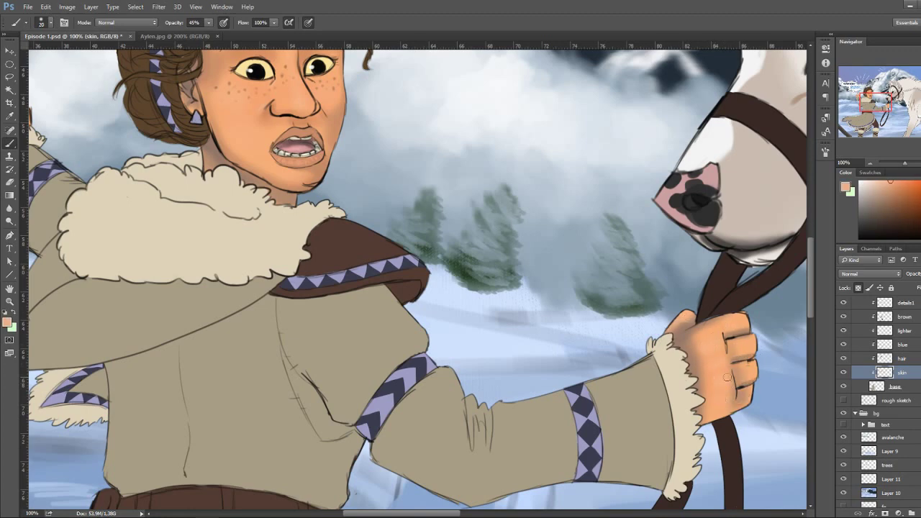
{"action": "right_click", "coordinate": [581, 119], "text": "alt+shift"}
{"action": "left_click_drag", "start_coordinate": [687, 395], "coordinate": [705, 423]}
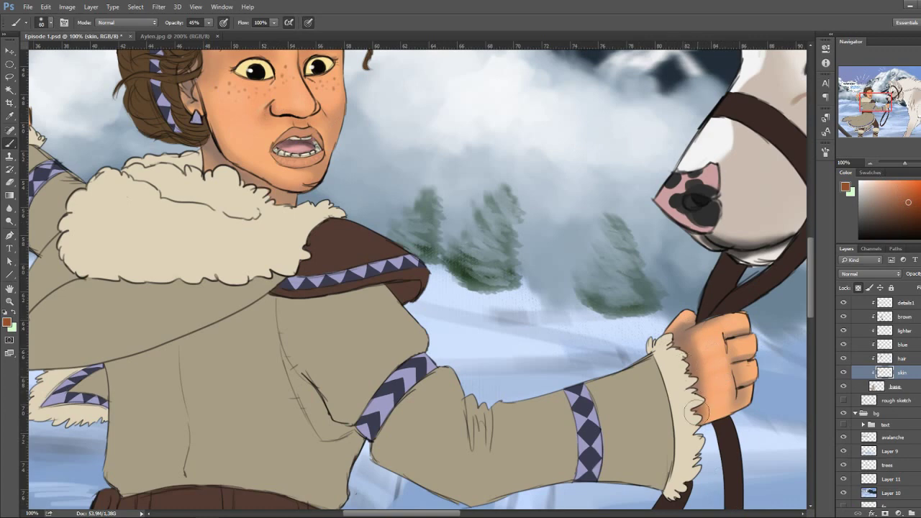
Add lighter peach and darker skin strokes to the lower hand and knuckles
{"action": "left_click", "coordinate": [699, 362], "text": "alt"}
{"action": "mouse_move", "coordinate": [698, 392]}
{"action": "left_mouse_down"}
{"action": "mouse_move", "coordinate": [744, 410]}
{"action": "mouse_move", "coordinate": [741, 395]}
{"action": "left_mouse_up"}
{"action": "left_click", "coordinate": [728, 389], "text": "alt"}
{"action": "left_click_drag", "start_coordinate": [705, 370], "coordinate": [773, 403]}
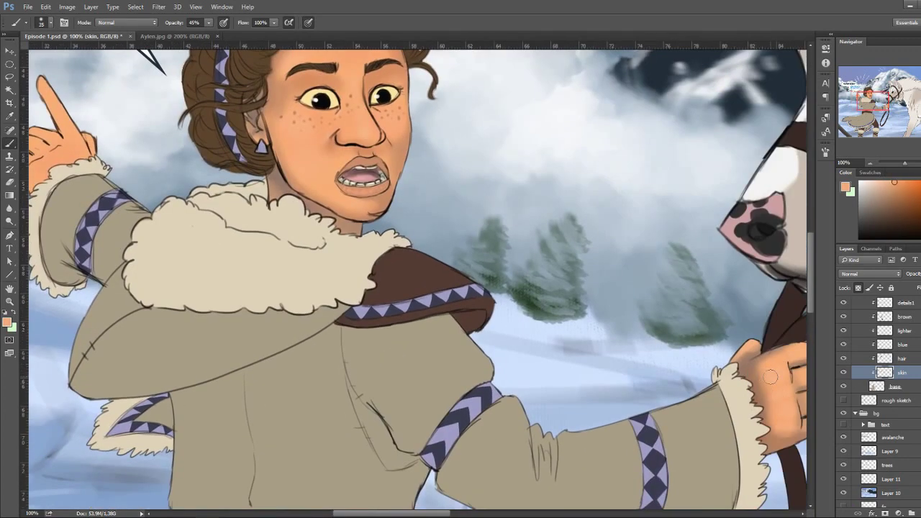
{"action": "left_click", "coordinate": [750, 361], "text": "alt"}
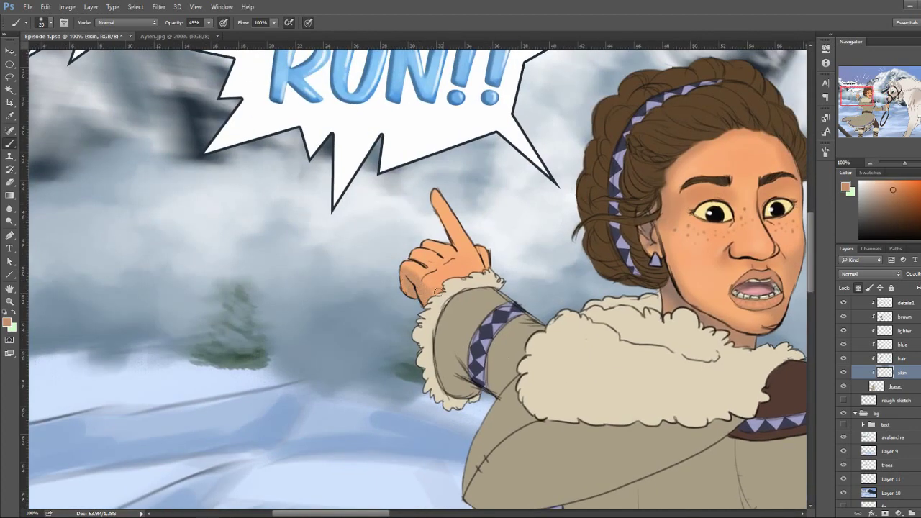
{"action": "mouse_move", "coordinate": [455, 264]}
{"action": "left_mouse_down"}
{"action": "mouse_move", "coordinate": [432, 284]}
{"action": "mouse_move", "coordinate": [439, 295]}
{"action": "left_mouse_up"}
Resample lighter and darker skin tones with a resized brush for finer hand detail
{"action": "key", "text": "bracketright"}
{"action": "key", "text": "bracketright"}
{"action": "key", "text": "bracketright"}
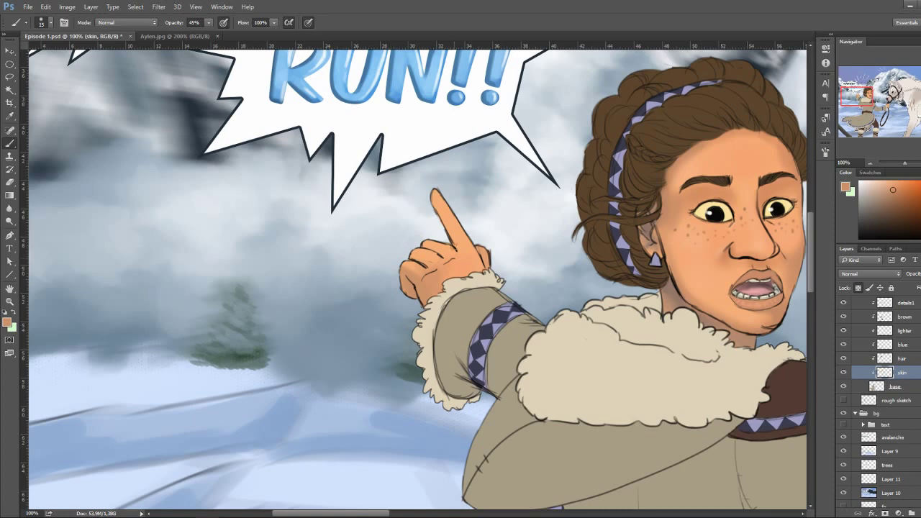
{"action": "left_click", "coordinate": [762, 272], "text": "alt"}
{"action": "left_click", "coordinate": [439, 259], "text": "alt"}
{"action": "key", "text": "bracketleft"}
{"action": "key", "text": "bracketleft"}
{"action": "key", "text": "bracketleft"}
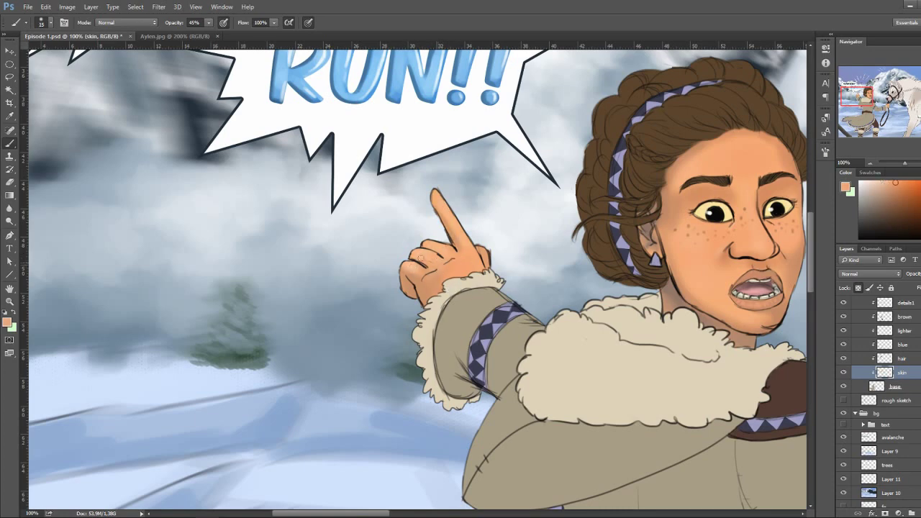
{"action": "scroll", "coordinate": [444, 255], "scroll_direction": "down", "scroll_amount": 3}
{"action": "scroll", "coordinate": [446, 191], "scroll_direction": "up", "scroll_amount": 2}
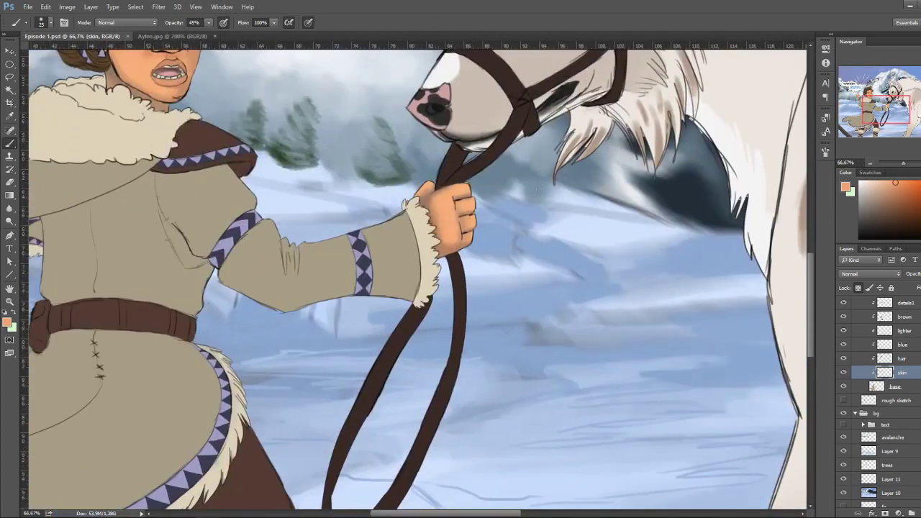
{"action": "left_click", "coordinate": [430, 204], "text": "alt"}
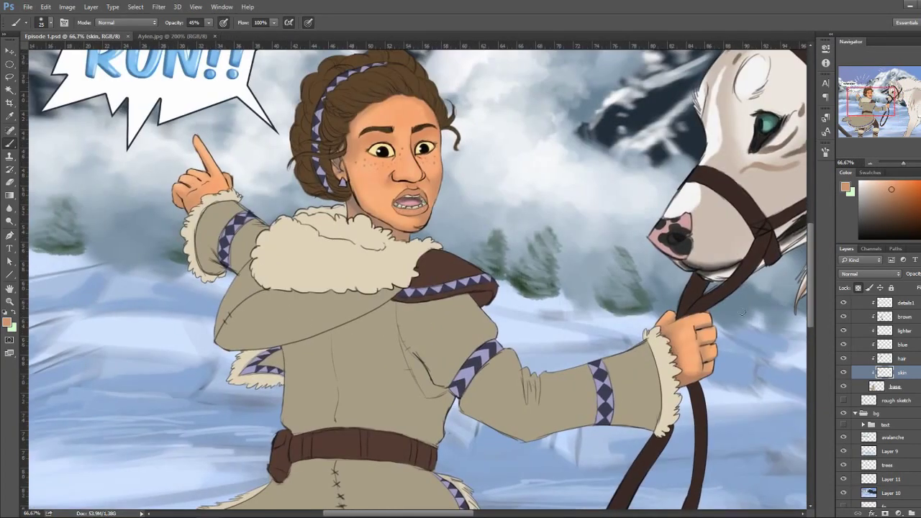
Show and select the shading1 layer, then erase low-opacity shading from the face
{"action": "left_click", "coordinate": [892, 424]}
{"action": "scroll", "coordinate": [878, 403], "scroll_direction": "down", "scroll_amount": 2}
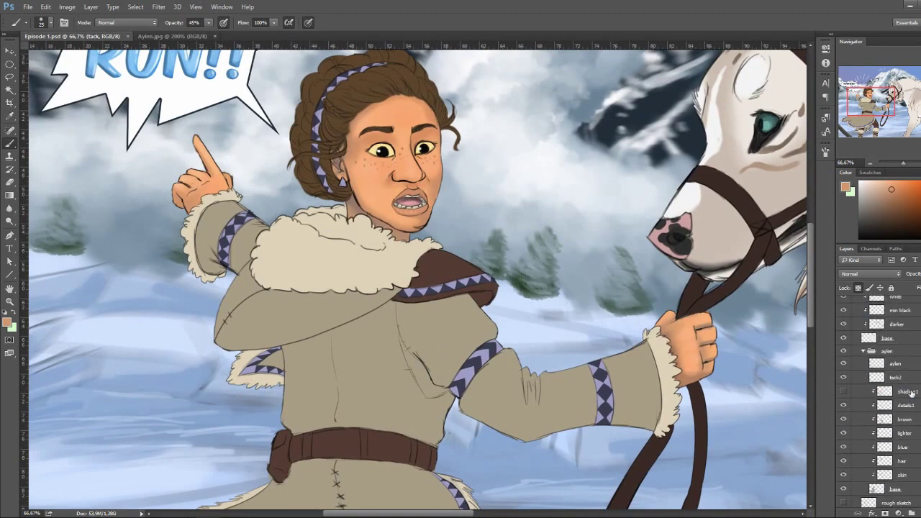
{"action": "left_click", "coordinate": [844, 391]}
{"action": "key", "text": "e"}
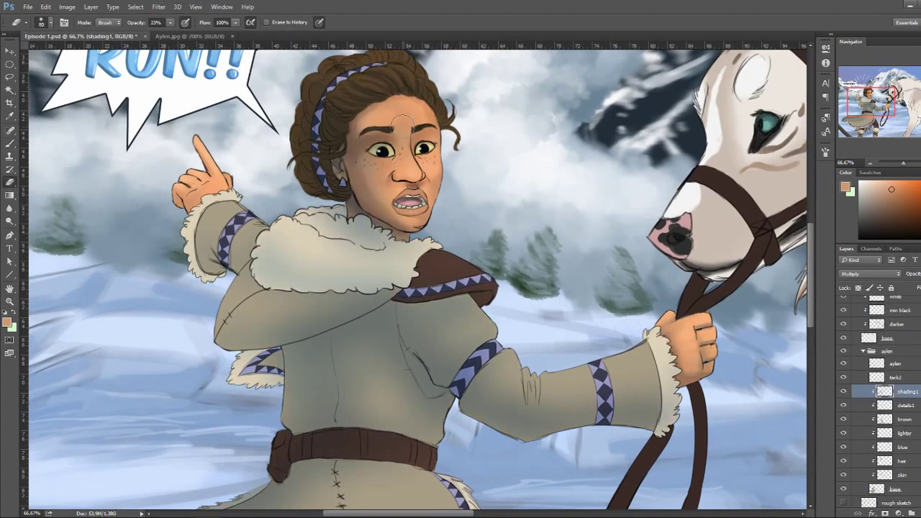
{"action": "mouse_move", "coordinate": [370, 144]}
{"action": "left_mouse_down"}
{"action": "mouse_move", "coordinate": [371, 202]}
{"action": "mouse_move", "coordinate": [430, 176]}
{"action": "mouse_move", "coordinate": [388, 223]}
{"action": "mouse_move", "coordinate": [371, 183]}
{"action": "left_mouse_up"}
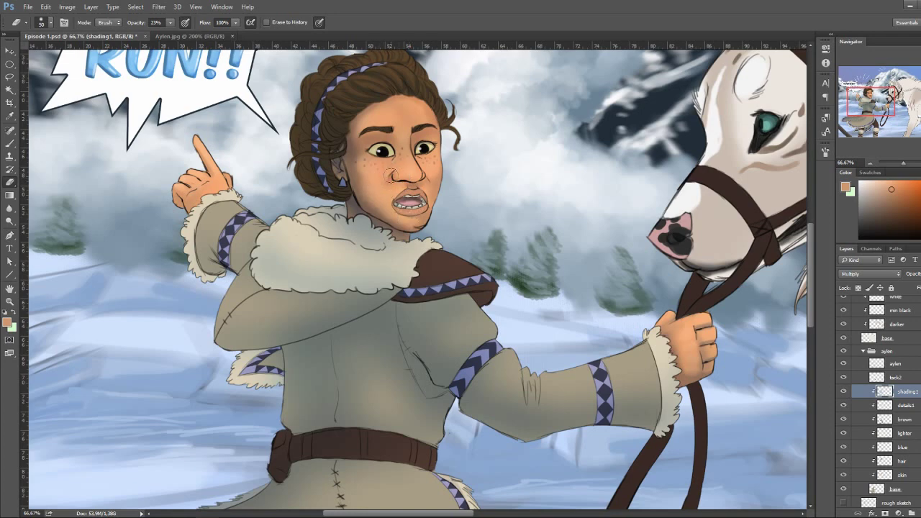
Erase shading at full opacity from the fur collar, arm and torso
{"action": "key", "text": "0"}
{"action": "mouse_move", "coordinate": [273, 256]}
{"action": "left_mouse_down"}
{"action": "mouse_move", "coordinate": [295, 248]}
{"action": "mouse_move", "coordinate": [325, 257]}
{"action": "left_mouse_up"}
{"action": "left_click_drag", "start_coordinate": [243, 321], "coordinate": [320, 320]}
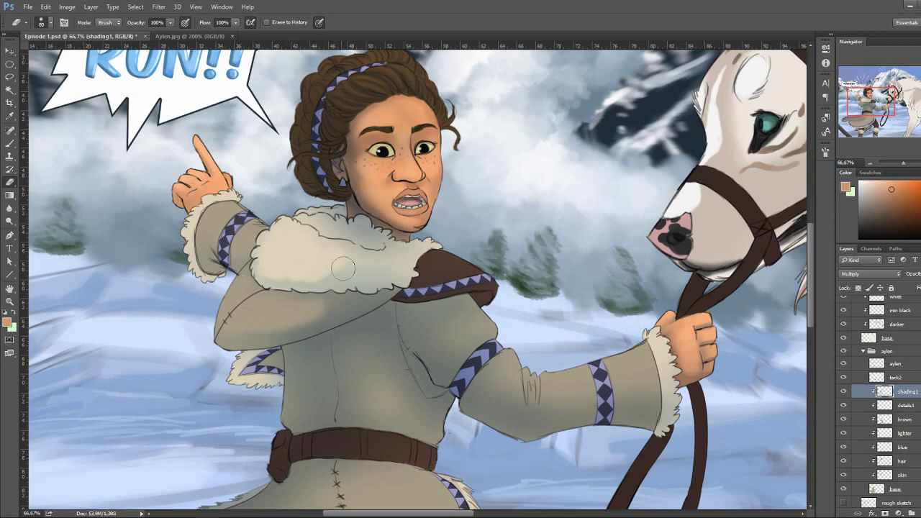
{"action": "mouse_move", "coordinate": [298, 349]}
{"action": "left_mouse_down"}
{"action": "mouse_move", "coordinate": [302, 420]}
{"action": "mouse_move", "coordinate": [388, 417]}
{"action": "mouse_move", "coordinate": [327, 403]}
{"action": "left_mouse_up"}
Soften the torso, back and elbow-to-wrist arm shading with the eraser at 58%
{"action": "key", "text": "bracketright"}
{"action": "key", "text": "bracketright"}
{"action": "key", "text": "5"}
{"action": "key", "text": "8"}
{"action": "mouse_move", "coordinate": [321, 359]}
{"action": "left_mouse_down"}
{"action": "mouse_move", "coordinate": [352, 404]}
{"action": "mouse_move", "coordinate": [406, 397]}
{"action": "left_mouse_up"}
{"action": "left_click_drag", "start_coordinate": [464, 306], "coordinate": [421, 353]}
{"action": "key", "text": "bracketleft"}
{"action": "key", "text": "bracketleft"}
{"action": "key", "text": "bracketleft"}
{"action": "key", "text": "bracketleft"}
{"action": "key", "text": "bracketleft"}
{"action": "key", "text": "bracketleft"}
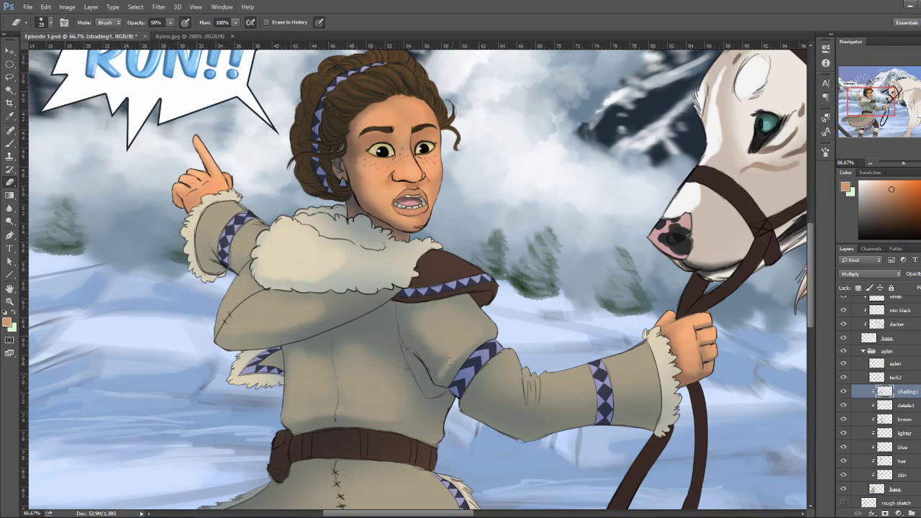
{"action": "mouse_move", "coordinate": [479, 363]}
{"action": "left_mouse_down"}
{"action": "mouse_move", "coordinate": [489, 388]}
{"action": "mouse_move", "coordinate": [539, 406]}
{"action": "mouse_move", "coordinate": [648, 399]}
{"action": "left_mouse_up"}
{"action": "key", "text": "bracketright"}
{"action": "key", "text": "bracketright"}
{"action": "key", "text": "bracketright"}
Lighten the skirt shading near the belt, then paint purple shading around the legs
{"action": "key", "text": "ctrl+minus"}
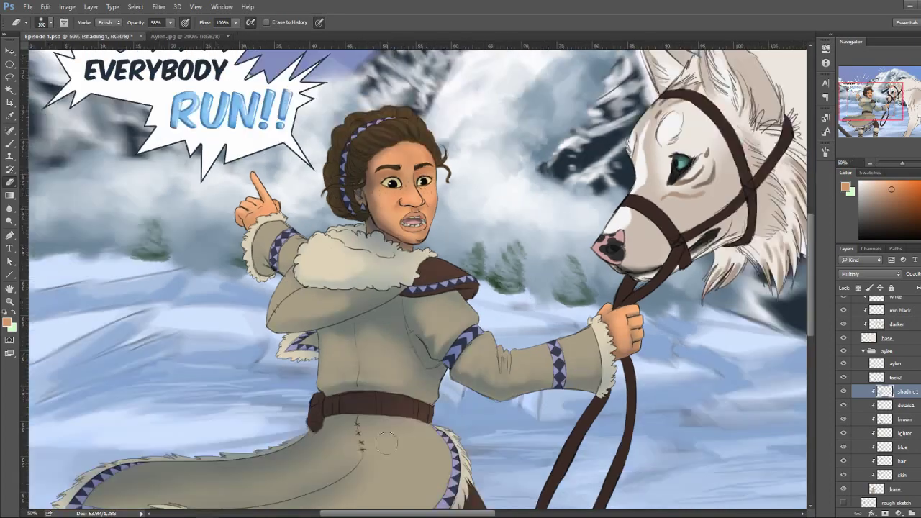
{"action": "key", "text": "bracketleft"}
{"action": "key", "text": "bracketleft"}
{"action": "key", "text": "bracketleft"}
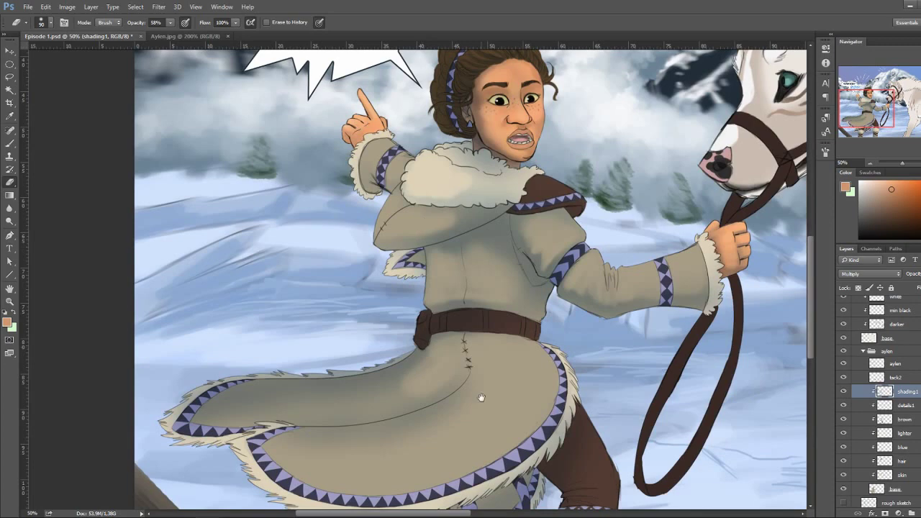
{"action": "mouse_move", "coordinate": [477, 390]}
{"action": "left_mouse_down"}
{"action": "mouse_move", "coordinate": [279, 387]}
{"action": "mouse_move", "coordinate": [440, 347]}
{"action": "mouse_move", "coordinate": [371, 261]}
{"action": "left_mouse_up"}
{"action": "key", "text": "b"}
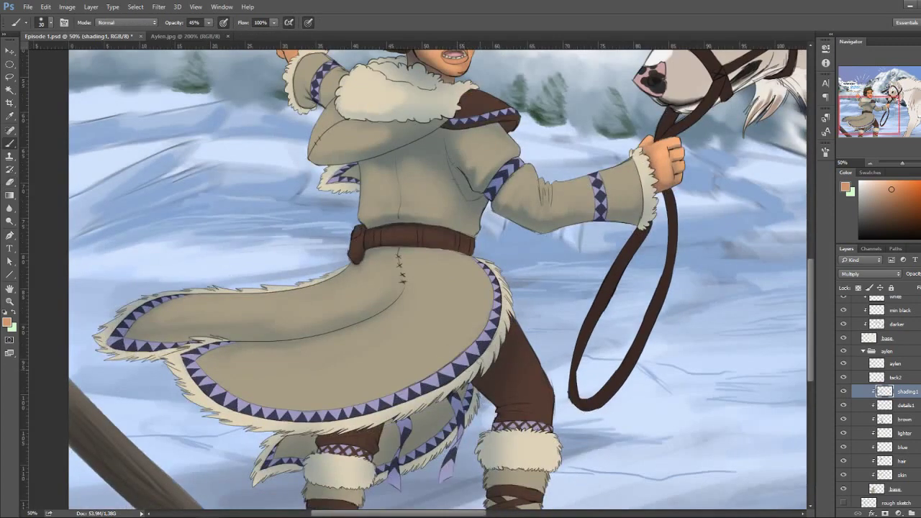
{"action": "left_click", "coordinate": [669, 270], "text": "alt"}
{"action": "key", "text": "bracketright"}
{"action": "key", "text": "bracketright"}
{"action": "key", "text": "bracketright"}
{"action": "left_click_drag", "start_coordinate": [446, 392], "coordinate": [316, 461]}
{"action": "mouse_move", "coordinate": [374, 439]}
{"action": "left_mouse_down"}
{"action": "mouse_move", "coordinate": [287, 450]}
{"action": "mouse_move", "coordinate": [532, 435]}
{"action": "left_mouse_up"}
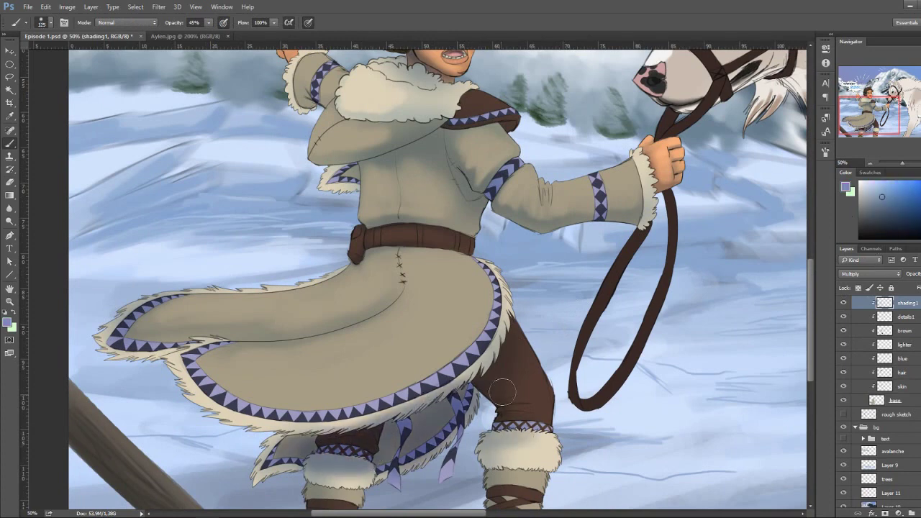
Darken the right leg and paint purple fold shading across the coat skirt
{"action": "key", "text": "bracketleft"}
{"action": "key", "text": "bracketleft"}
{"action": "key", "text": "bracketleft"}
{"action": "left_click_drag", "start_coordinate": [482, 381], "coordinate": [533, 407]}
{"action": "left_click_drag", "start_coordinate": [481, 431], "coordinate": [554, 461]}
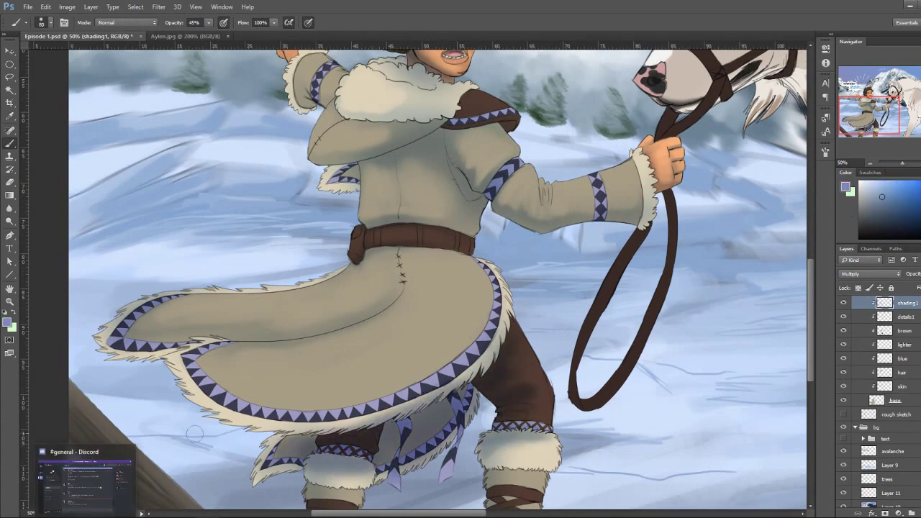
{"action": "mouse_move", "coordinate": [383, 321]}
{"action": "left_mouse_down"}
{"action": "mouse_move", "coordinate": [399, 259]}
{"action": "mouse_move", "coordinate": [179, 382]}
{"action": "left_mouse_up"}
{"action": "key", "text": "bracketright"}
{"action": "key", "text": "bracketright"}
{"action": "left_click_drag", "start_coordinate": [195, 424], "coordinate": [503, 288]}
{"action": "left_click_drag", "start_coordinate": [504, 324], "coordinate": [471, 268]}
Darken the fur collar, shoulder and the sleeve cuff by the reins hand
{"action": "key", "text": "ctrl+minus"}
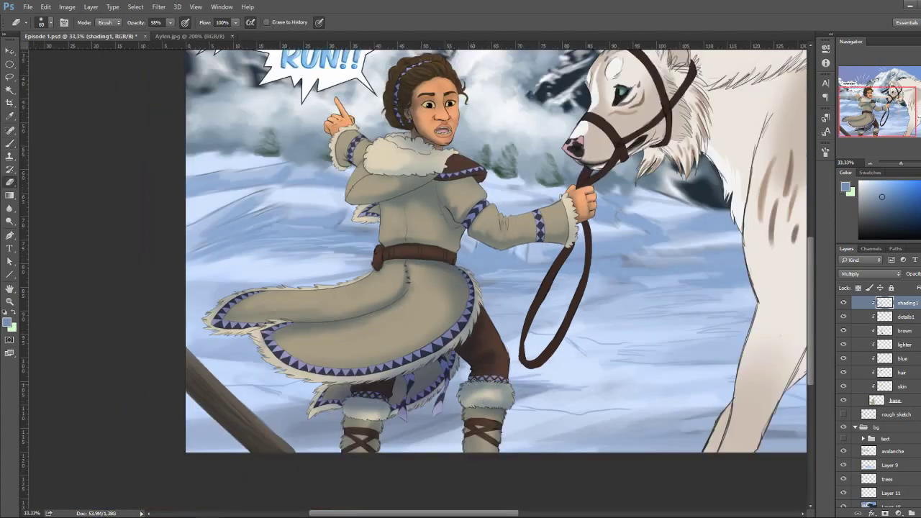
{"action": "left_click_drag", "start_coordinate": [417, 350], "coordinate": [425, 408]}
{"action": "key", "text": "ctrl+r"}
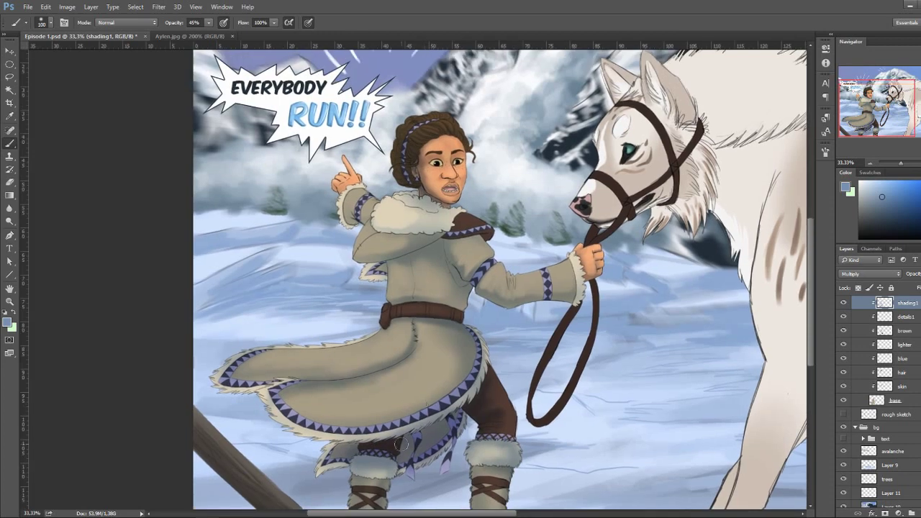
{"action": "key", "text": "bracketright"}
{"action": "key", "text": "bracketright"}
{"action": "key", "text": "bracketright"}
{"action": "mouse_move", "coordinate": [492, 238]}
{"action": "left_mouse_down"}
{"action": "mouse_move", "coordinate": [453, 215]}
{"action": "mouse_move", "coordinate": [421, 230]}
{"action": "mouse_move", "coordinate": [407, 202]}
{"action": "mouse_move", "coordinate": [446, 210]}
{"action": "left_mouse_up"}
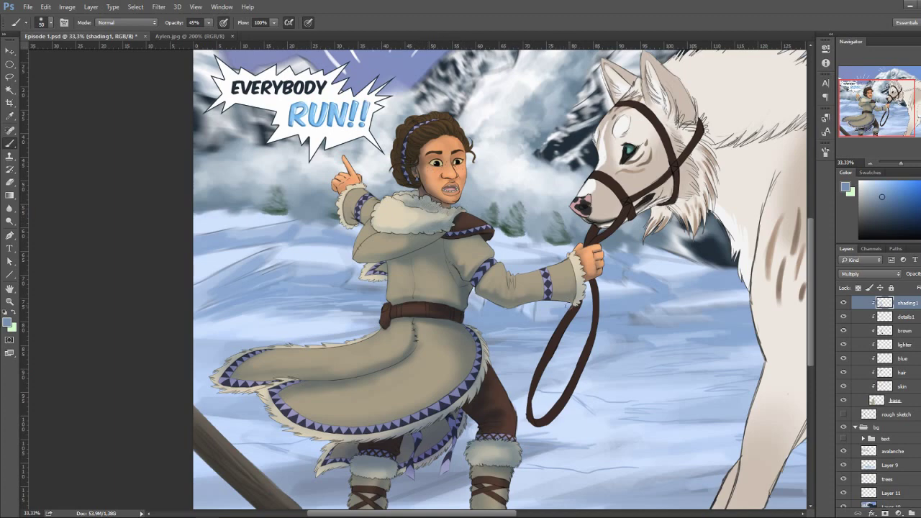
{"action": "mouse_move", "coordinate": [568, 308]}
{"action": "left_mouse_down"}
{"action": "mouse_move", "coordinate": [579, 288]}
{"action": "mouse_move", "coordinate": [542, 278]}
{"action": "mouse_move", "coordinate": [514, 303]}
{"action": "mouse_move", "coordinate": [495, 304]}
{"action": "left_mouse_up"}
Save the panel and shade the lower-left edge of the skirt
{"action": "key", "text": "bracketright"}
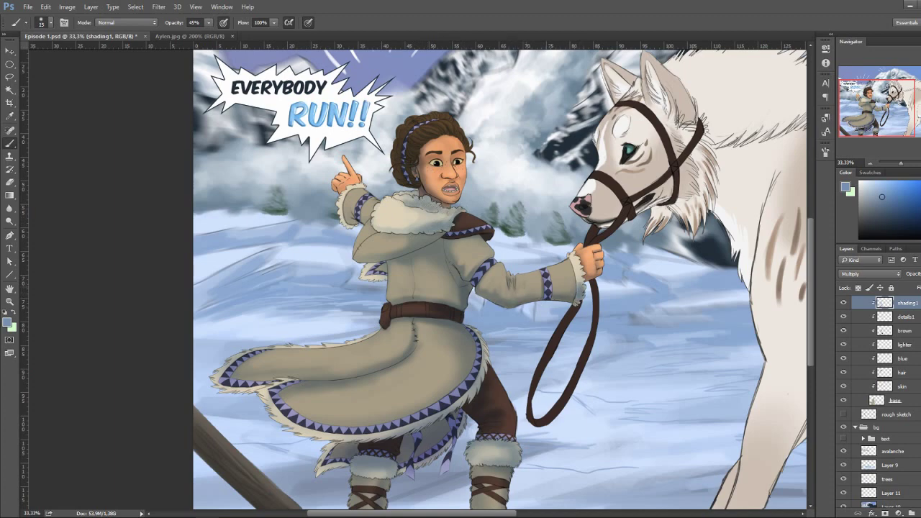
{"action": "key", "text": "ctrl+s"}
{"action": "key", "text": "ctrl+minus"}
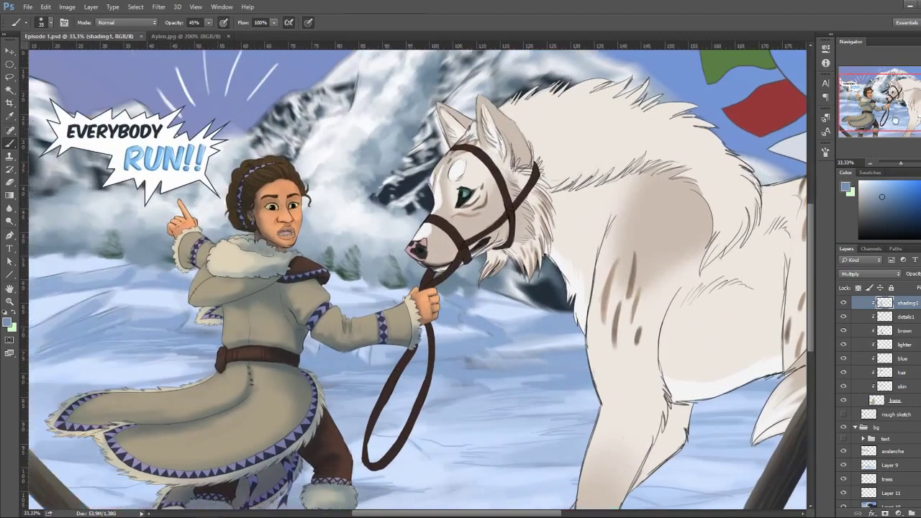
{"action": "mouse_move", "coordinate": [456, 361]}
{"action": "left_mouse_down"}
{"action": "mouse_move", "coordinate": [483, 336]}
{"action": "mouse_move", "coordinate": [603, 304]}
{"action": "left_mouse_up"}
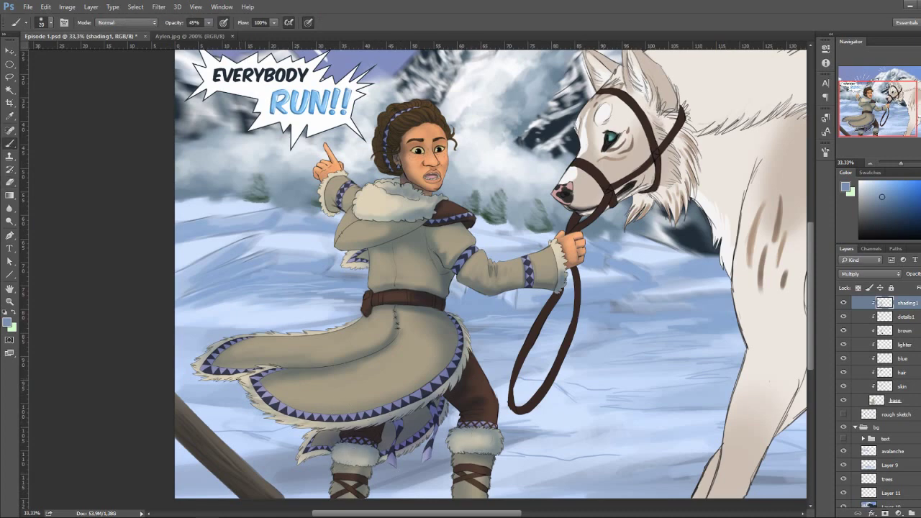
{"action": "left_click_drag", "start_coordinate": [194, 364], "coordinate": [241, 380]}
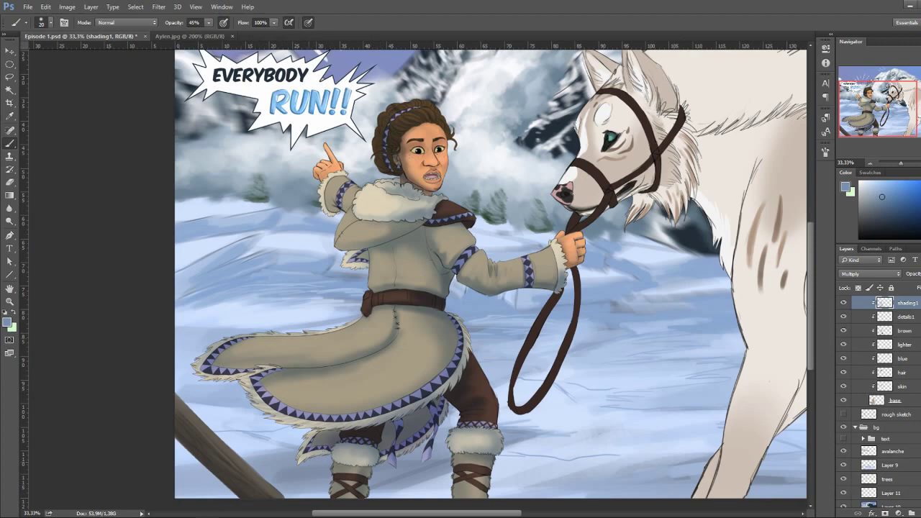
{"action": "key", "text": "bracketright"}
{"action": "key", "text": "bracketright"}
{"action": "key", "text": "bracketright"}
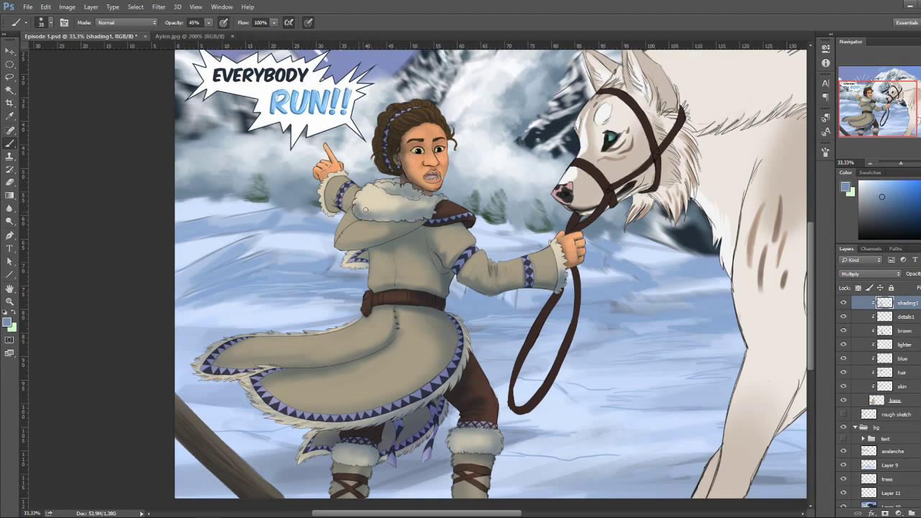
{"action": "key", "text": "bracketright"}
Lower the brush opacity to 18% and add faint shading across the skirt
{"action": "key", "text": "ctrl+plus"}
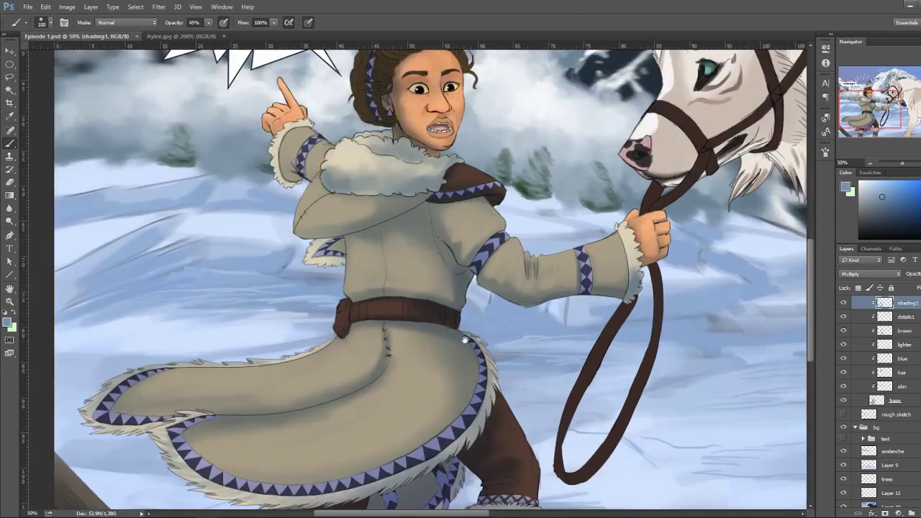
{"action": "key", "text": "bracketleft"}
{"action": "right_click", "coordinate": [453, 348]}
{"action": "key", "text": "Escape"}
{"action": "key", "text": "1"}
{"action": "key", "text": "8"}
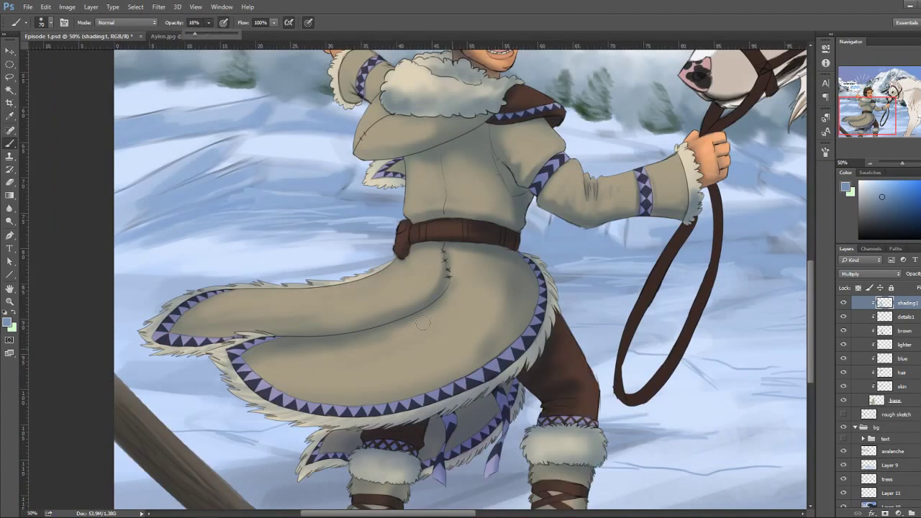
{"action": "left_click_drag", "start_coordinate": [444, 379], "coordinate": [399, 367]}
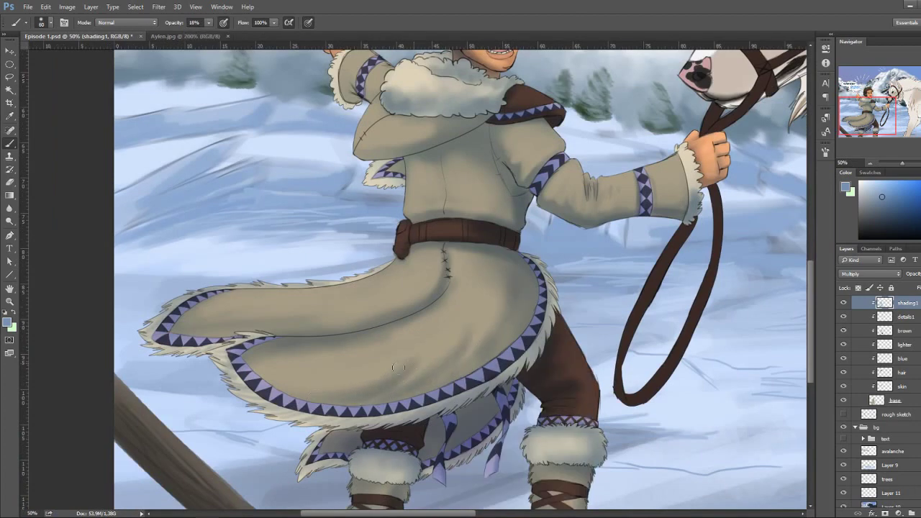
Shade the lower skirt border, a middle fold and down the coat's right side
{"action": "key", "text": "bracketright"}
{"action": "key", "text": "bracketright"}
{"action": "left_click_drag", "start_coordinate": [395, 400], "coordinate": [284, 392]}
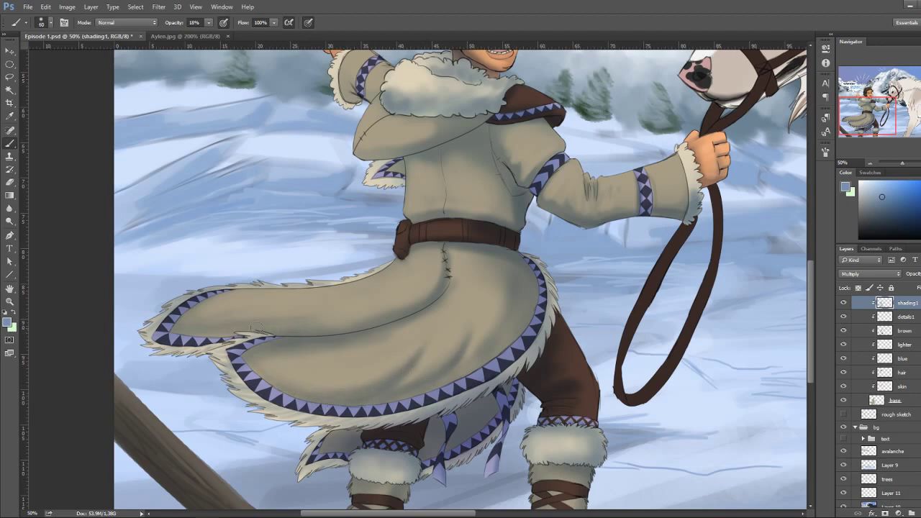
{"action": "left_click_drag", "start_coordinate": [345, 310], "coordinate": [311, 328]}
{"action": "left_click_drag", "start_coordinate": [381, 314], "coordinate": [401, 294]}
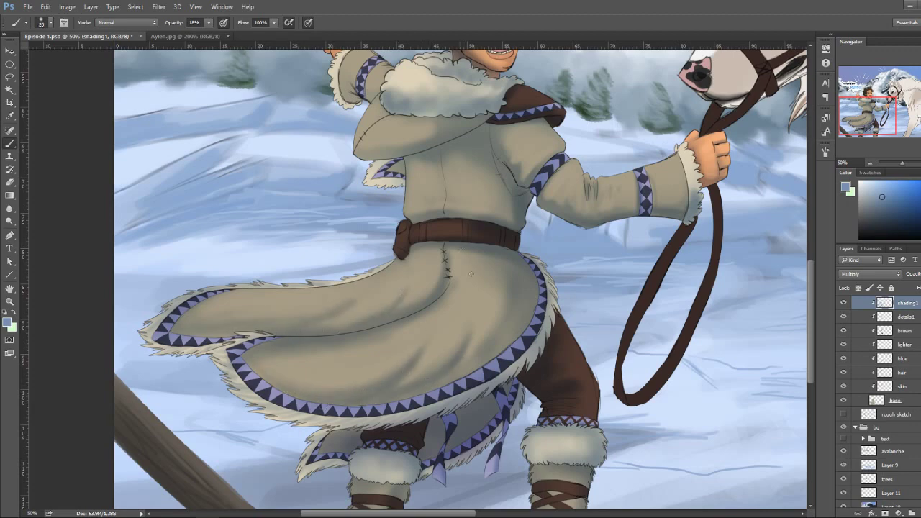
{"action": "left_click_drag", "start_coordinate": [471, 273], "coordinate": [469, 299]}
{"action": "key", "text": "bracketright"}
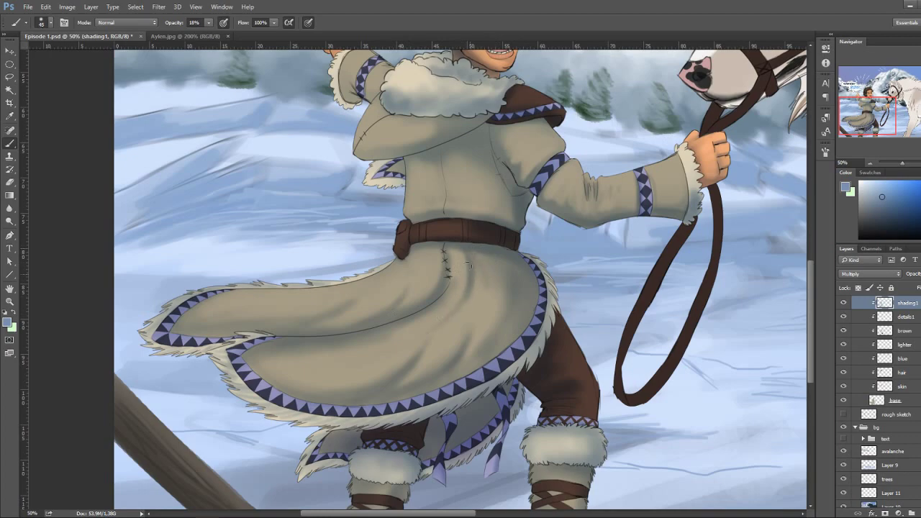
{"action": "mouse_move", "coordinate": [470, 265]}
{"action": "left_mouse_down"}
{"action": "mouse_move", "coordinate": [491, 316]}
{"action": "mouse_move", "coordinate": [479, 340]}
{"action": "left_mouse_up"}
Alternate between Brush and Eraser to tidy the lower coat's fold shadows
{"action": "left_click", "coordinate": [868, 162]}
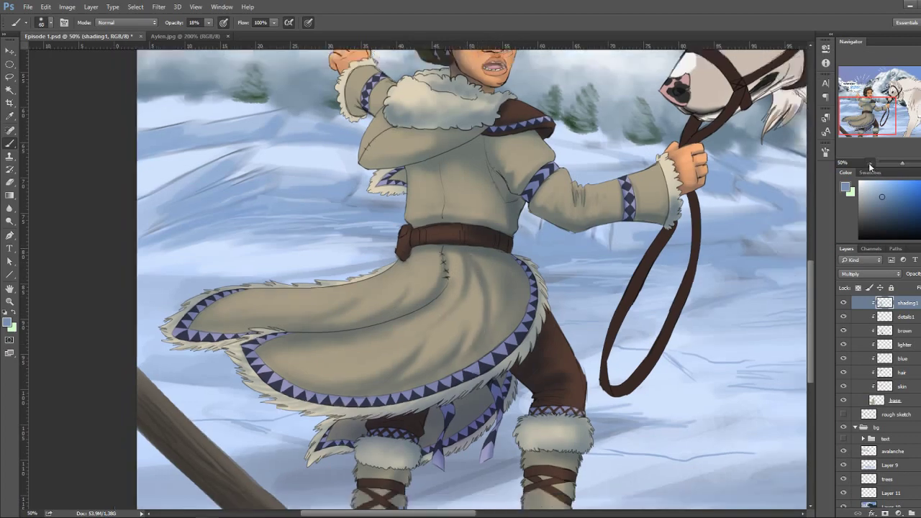
{"action": "key", "text": "e"}
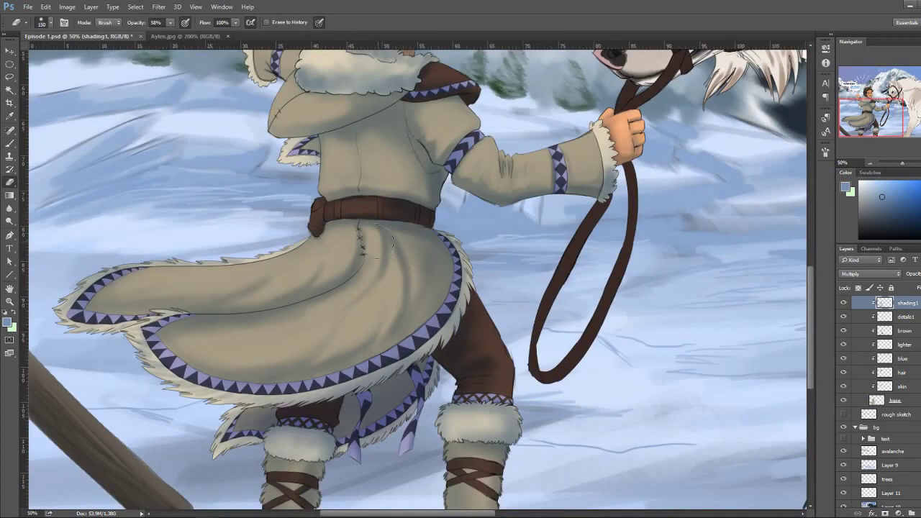
{"action": "key", "text": "b"}
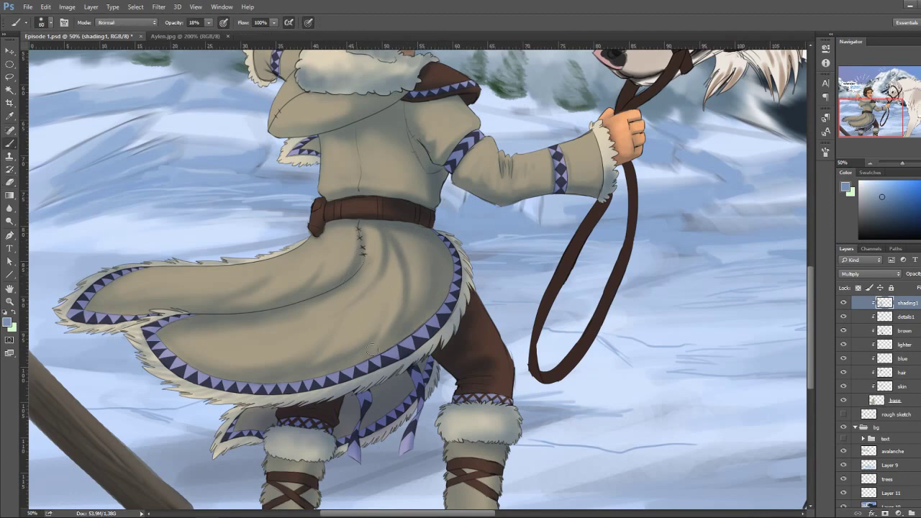
{"action": "key", "text": "bracketright"}
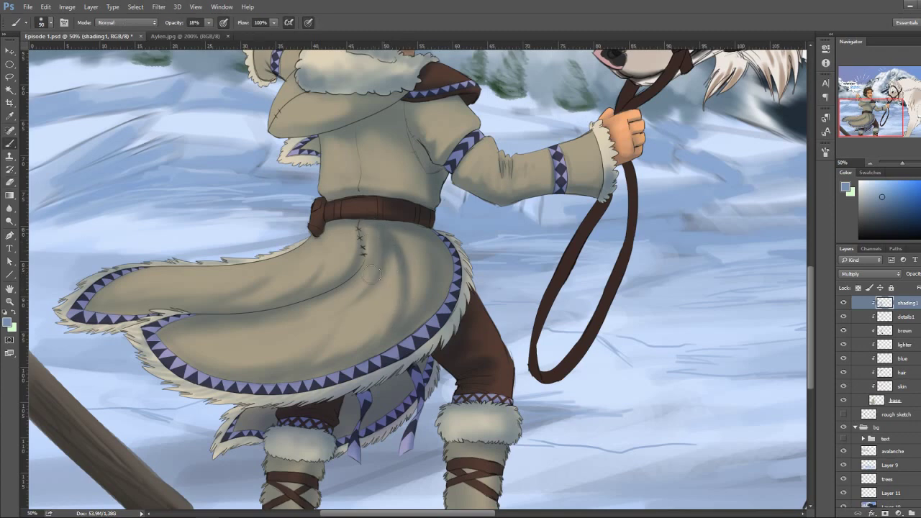
{"action": "key", "text": "e"}
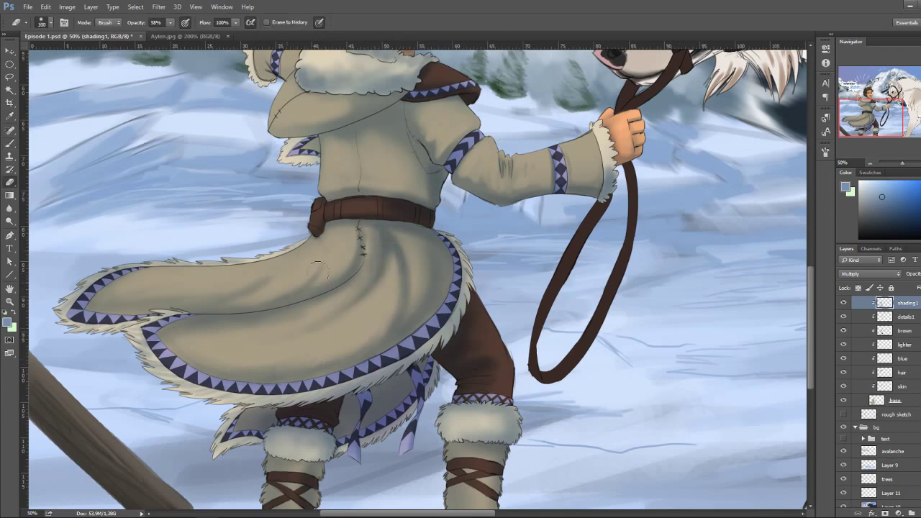
{"action": "key", "text": "b"}
{"action": "key", "text": "bracketleft"}
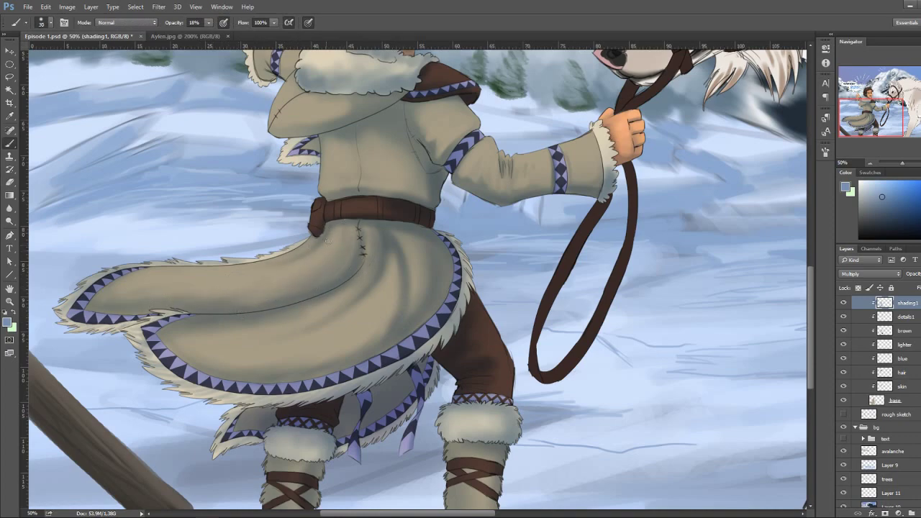
{"action": "scroll", "coordinate": [494, 308], "scroll_direction": "up", "scroll_amount": 5}
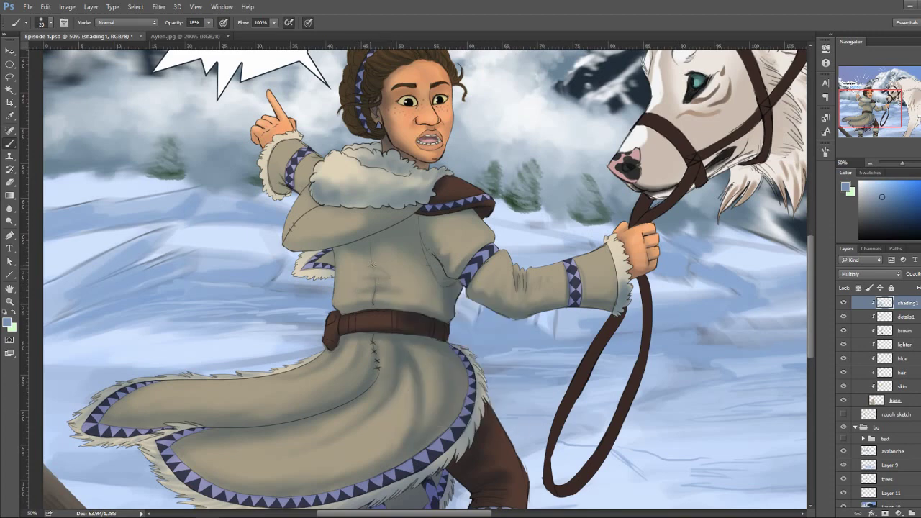
Tidy with the eraser, then shade the right sleeve cuff with a smaller brush
{"action": "key", "text": "bracketright"}
{"action": "key", "text": "bracketright"}
{"action": "key", "text": "bracketright"}
{"action": "key", "text": "bracketright"}
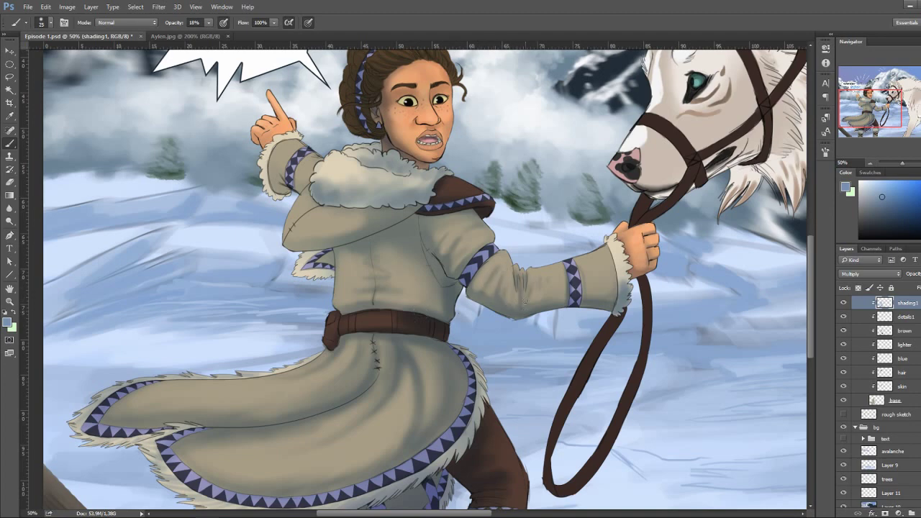
{"action": "key", "text": "bracketright"}
{"action": "key", "text": "bracketright"}
{"action": "key", "text": "bracketright"}
{"action": "key", "text": "e"}
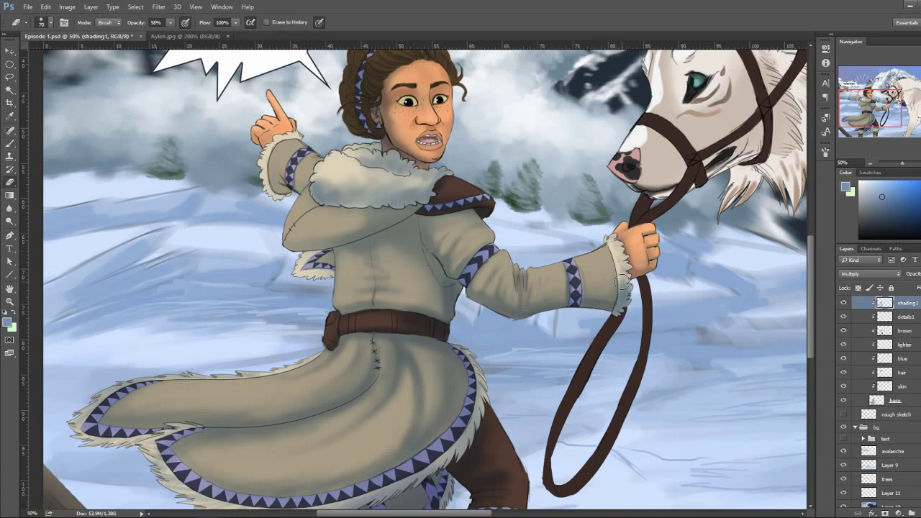
{"action": "key", "text": "b"}
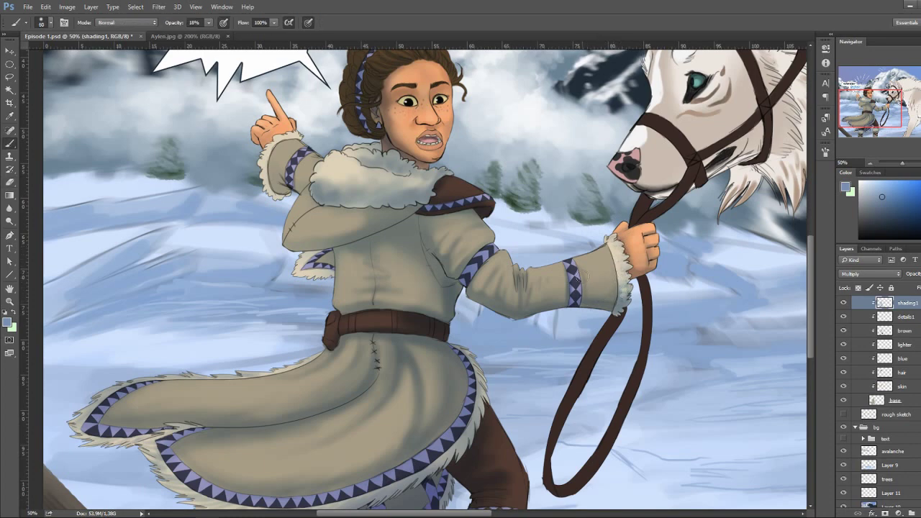
{"action": "key", "text": "bracketleft"}
{"action": "key", "text": "bracketleft"}
{"action": "key", "text": "bracketleft"}
{"action": "left_click_drag", "start_coordinate": [615, 291], "coordinate": [612, 248]}
Shade the left sleeve and fur collar, raising brush opacity to 38%
{"action": "mouse_move", "coordinate": [280, 188]}
{"action": "left_mouse_down"}
{"action": "mouse_move", "coordinate": [277, 159]}
{"action": "mouse_move", "coordinate": [263, 161]}
{"action": "left_mouse_up"}
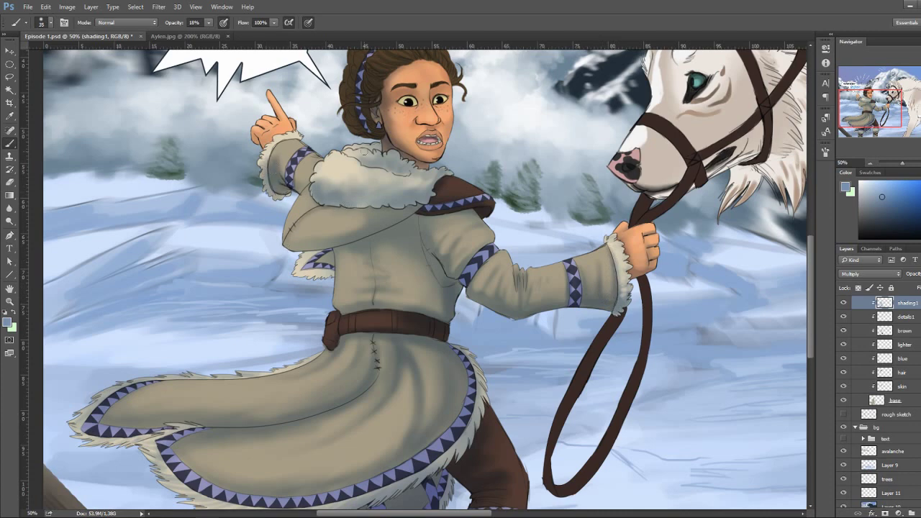
{"action": "mouse_move", "coordinate": [348, 208]}
{"action": "left_mouse_down"}
{"action": "mouse_move", "coordinate": [420, 186]}
{"action": "mouse_move", "coordinate": [324, 181]}
{"action": "mouse_move", "coordinate": [359, 185]}
{"action": "mouse_move", "coordinate": [331, 192]}
{"action": "mouse_move", "coordinate": [371, 179]}
{"action": "mouse_move", "coordinate": [406, 187]}
{"action": "left_mouse_up"}
{"action": "key", "text": "bracketright"}
{"action": "key", "text": "3"}
{"action": "key", "text": "8"}
Erase excess collar shading, then shade the cuff fur and the sleeve by the purple band
{"action": "key", "text": "e"}
{"action": "key", "text": "b"}
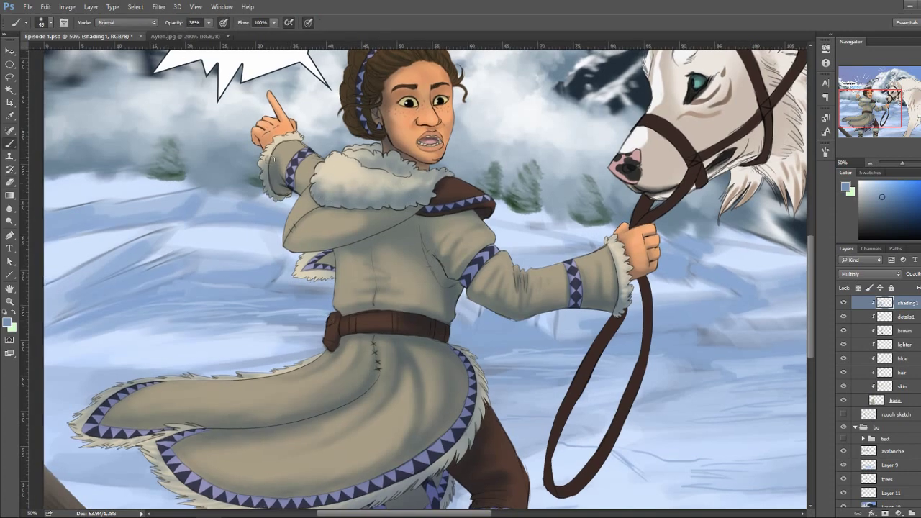
{"action": "key", "text": "bracketleft"}
{"action": "key", "text": "bracketleft"}
{"action": "left_click_drag", "start_coordinate": [273, 159], "coordinate": [288, 143]}
{"action": "key", "text": "bracketright"}
{"action": "key", "text": "bracketright"}
{"action": "key", "text": "bracketright"}
{"action": "left_click_drag", "start_coordinate": [489, 245], "coordinate": [464, 268]}
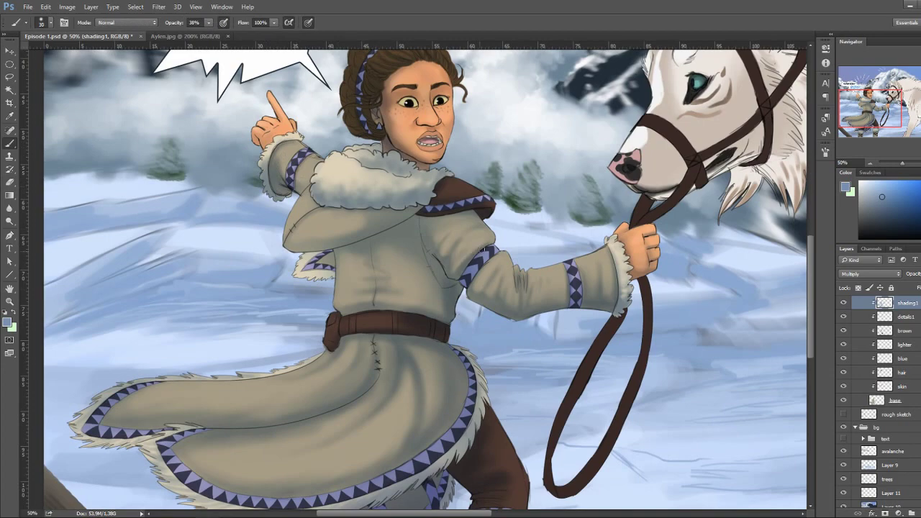
Brush darker shading along the lower coat's triangle trim and across its middle
{"action": "scroll", "coordinate": [471, 267], "scroll_direction": "down", "scroll_amount": 5}
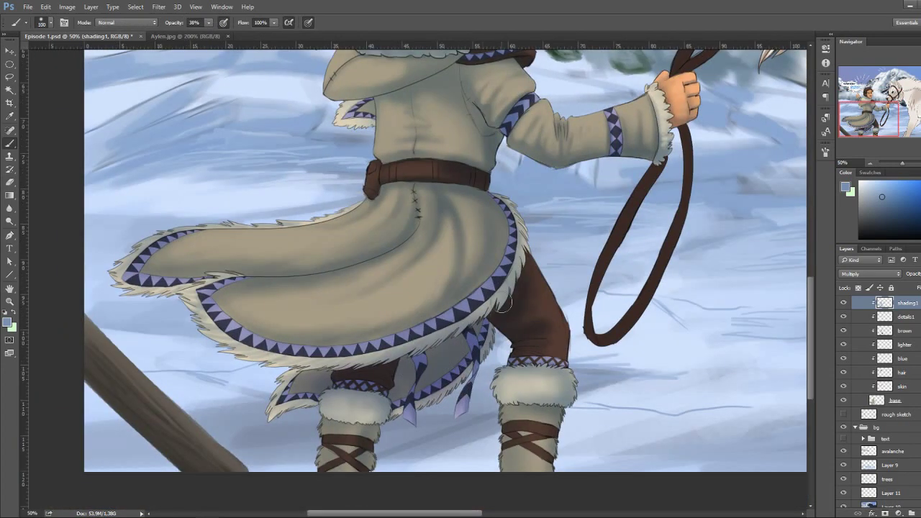
{"action": "key", "text": "e"}
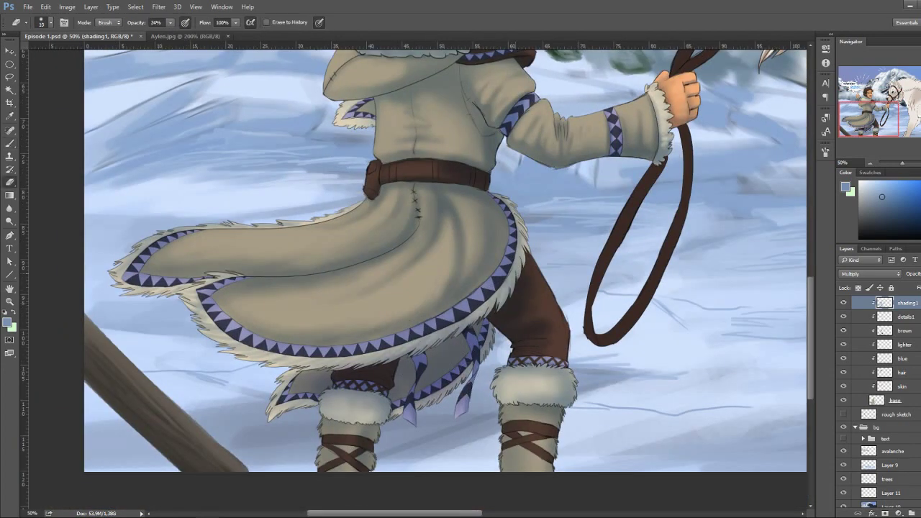
{"action": "key", "text": "b"}
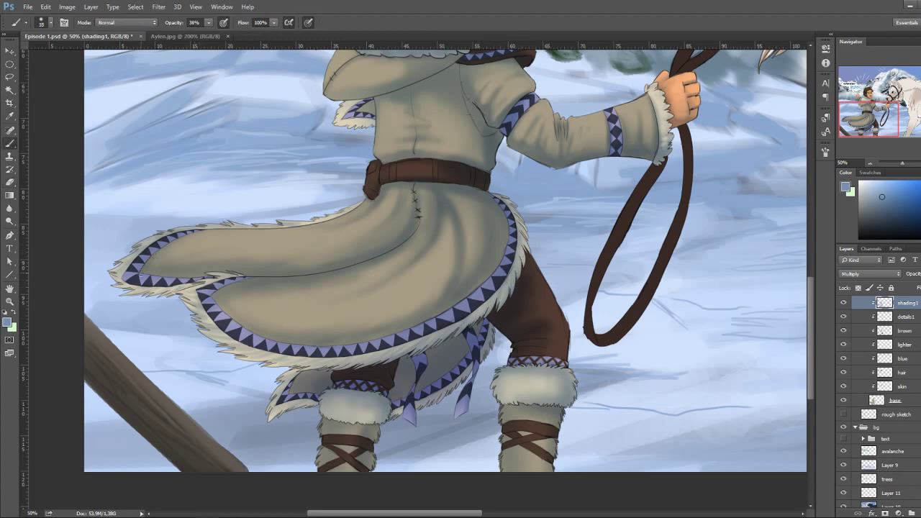
{"action": "key", "text": "]"}
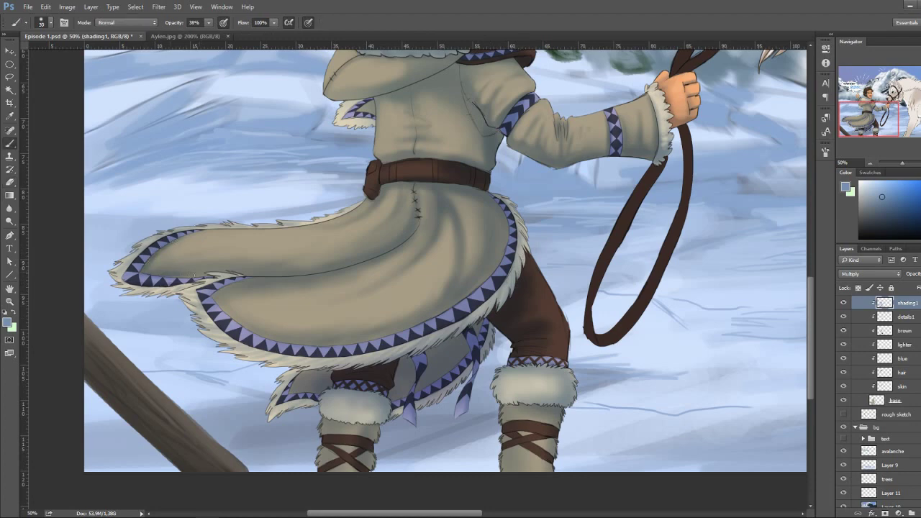
{"action": "mouse_move", "coordinate": [249, 279]}
{"action": "left_mouse_down"}
{"action": "mouse_move", "coordinate": [215, 298]}
{"action": "mouse_move", "coordinate": [249, 328]}
{"action": "mouse_move", "coordinate": [200, 302]}
{"action": "mouse_move", "coordinate": [287, 340]}
{"action": "left_mouse_up"}
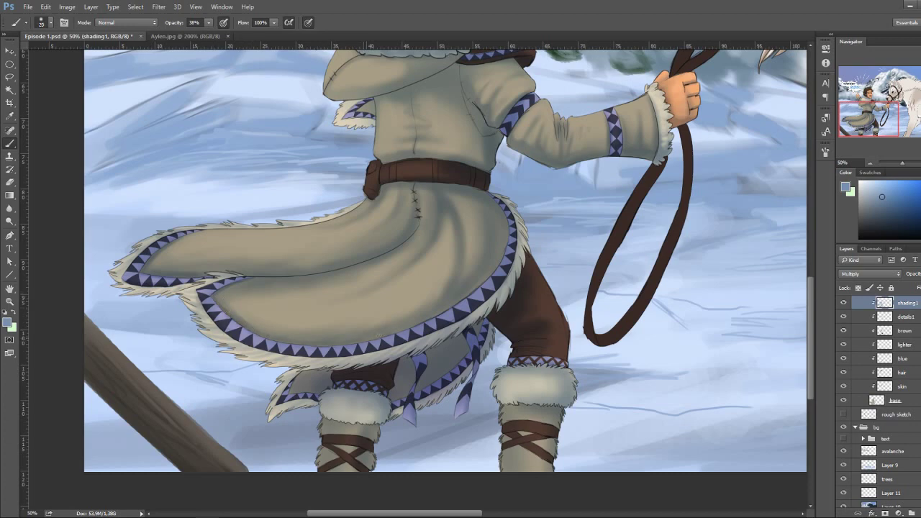
{"action": "key", "text": "]"}
{"action": "mouse_move", "coordinate": [295, 320]}
{"action": "left_mouse_down"}
{"action": "mouse_move", "coordinate": [230, 325]}
{"action": "mouse_move", "coordinate": [381, 288]}
{"action": "mouse_move", "coordinate": [370, 291]}
{"action": "left_mouse_up"}
Soften one lower-coat shading fold with the Eraser at 24%
{"action": "key", "text": "e"}
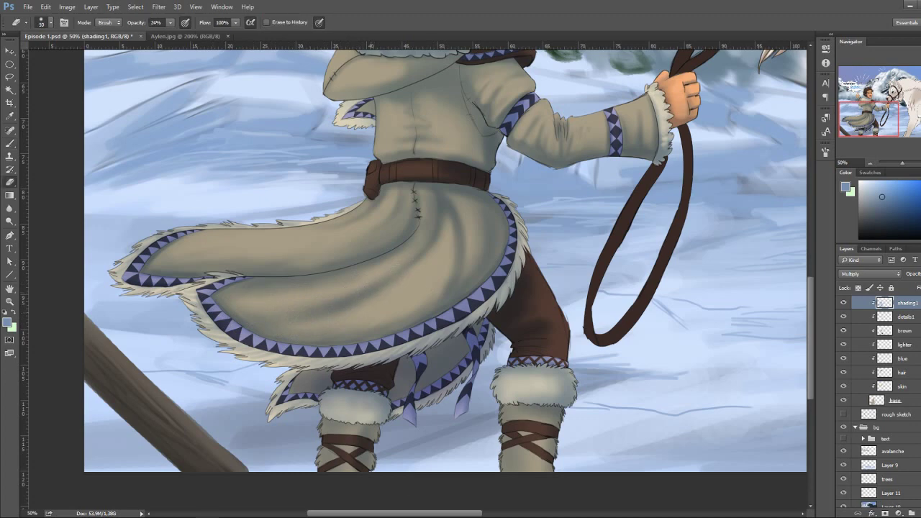
{"action": "left_click_drag", "start_coordinate": [255, 289], "coordinate": [313, 286]}
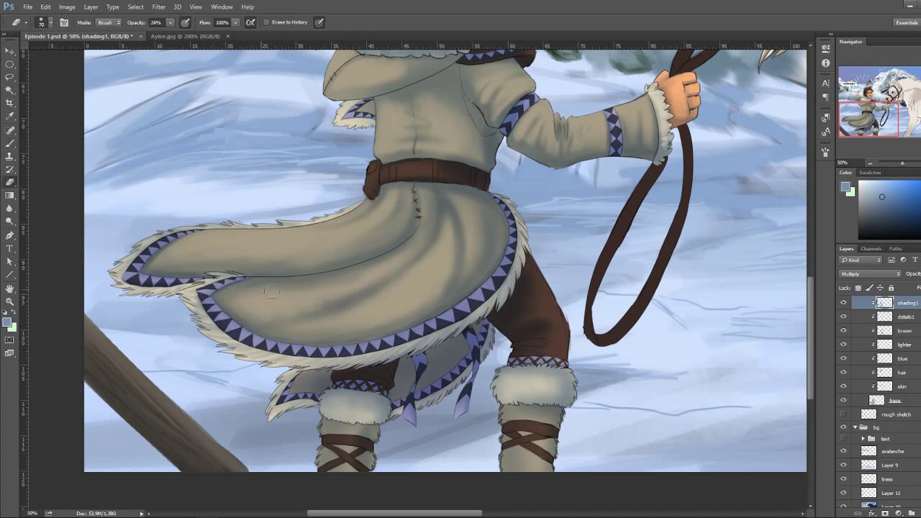
{"action": "key", "text": "bracketright"}
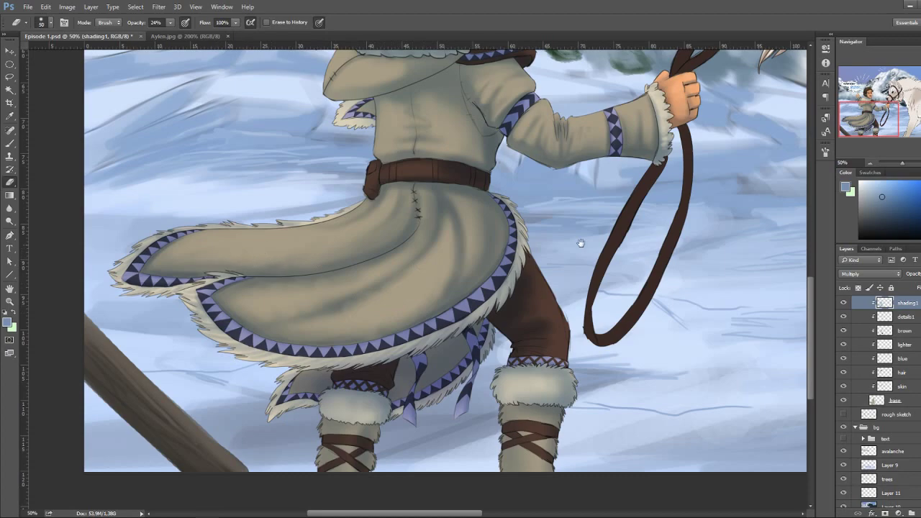
{"action": "left_click_drag", "start_coordinate": [580, 244], "coordinate": [588, 175]}
Shade both fur boots, the left boot top and the coat fringe above them
{"action": "key", "text": "b"}
{"action": "left_click_drag", "start_coordinate": [562, 366], "coordinate": [536, 377]}
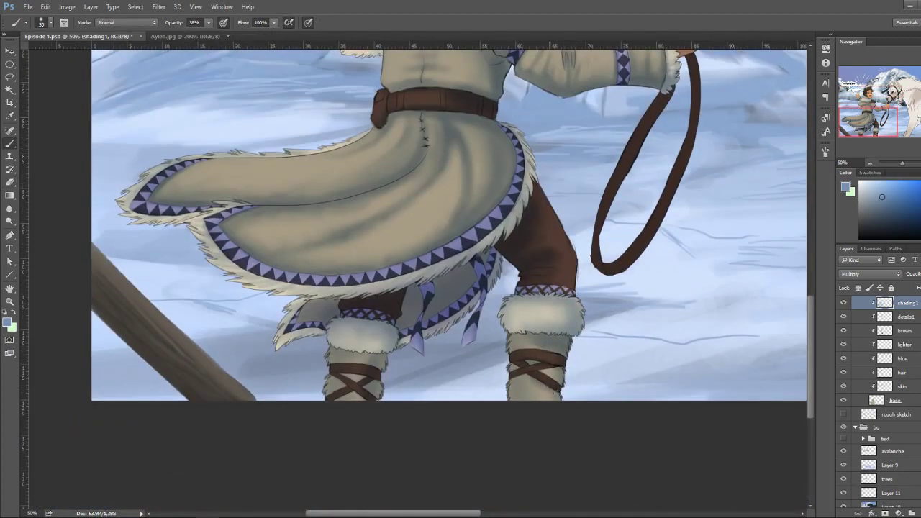
{"action": "key", "text": "bracketright"}
{"action": "left_click_drag", "start_coordinate": [338, 360], "coordinate": [384, 356]}
{"action": "key", "text": "bracketleft"}
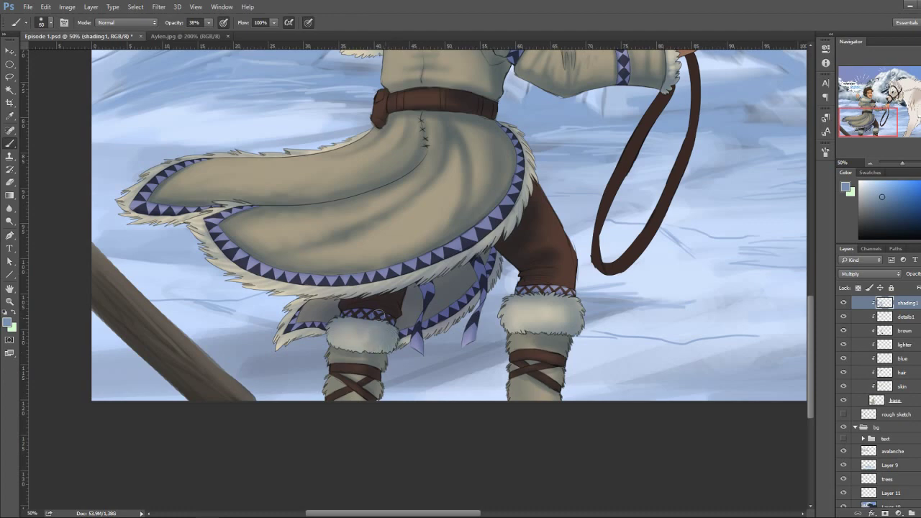
{"action": "left_click_drag", "start_coordinate": [287, 325], "coordinate": [324, 338]}
{"action": "left_click_drag", "start_coordinate": [402, 335], "coordinate": [418, 348]}
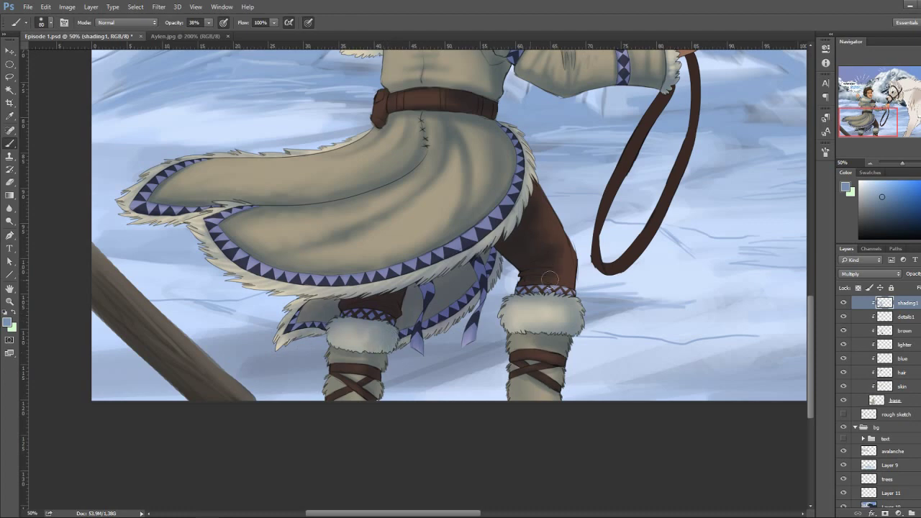
Lighten the fur tops of both boots with a larger, stronger eraser
{"action": "key", "text": "e"}
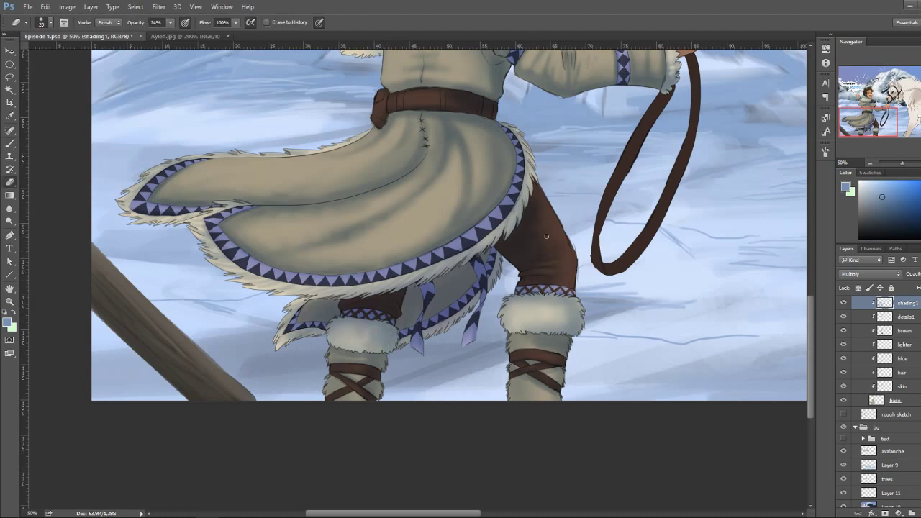
{"action": "key", "text": "bracketright"}
{"action": "key", "text": "bracketright"}
{"action": "key", "text": "bracketright"}
{"action": "left_click_drag", "start_coordinate": [550, 355], "coordinate": [555, 349]}
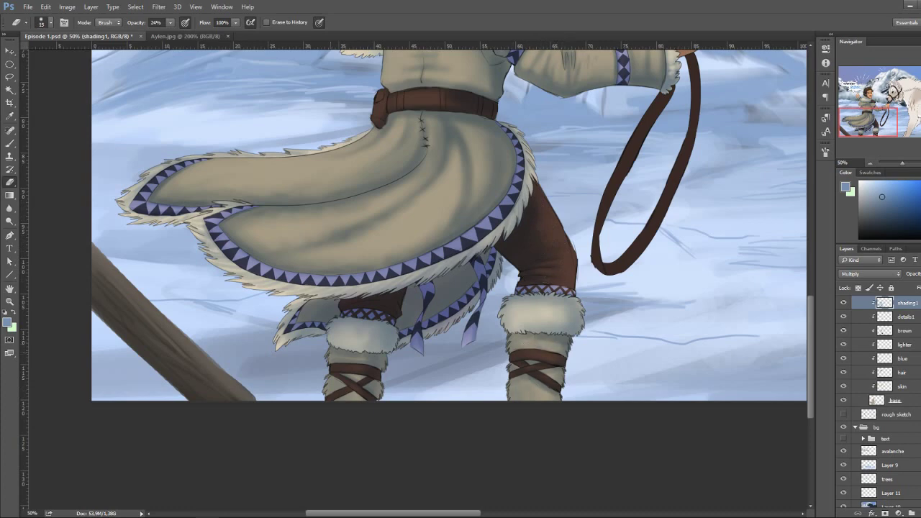
{"action": "key", "text": "4"}
{"action": "key", "text": "1"}
{"action": "mouse_move", "coordinate": [338, 320]}
{"action": "left_mouse_down"}
{"action": "mouse_move", "coordinate": [349, 342]}
{"action": "mouse_move", "coordinate": [366, 328]}
{"action": "left_mouse_up"}
{"action": "left_click_drag", "start_coordinate": [508, 307], "coordinate": [534, 299]}
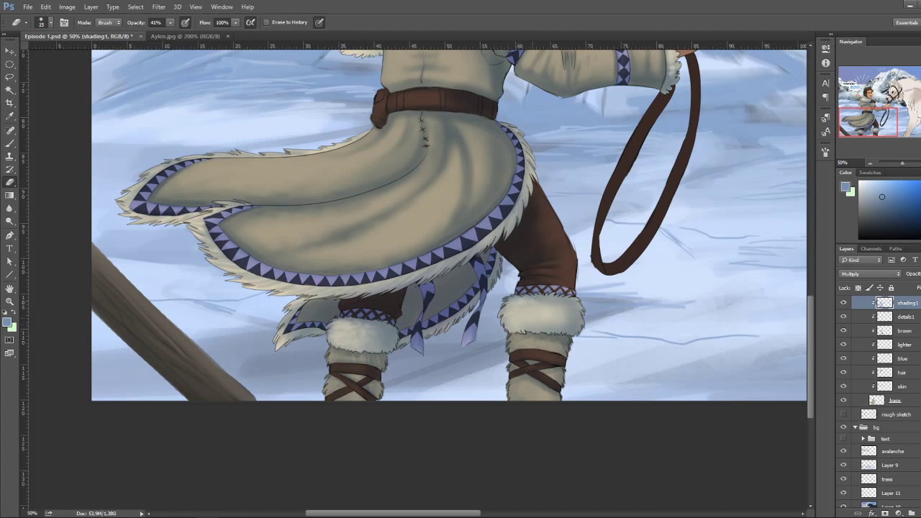
{"action": "key", "text": "bracketright"}
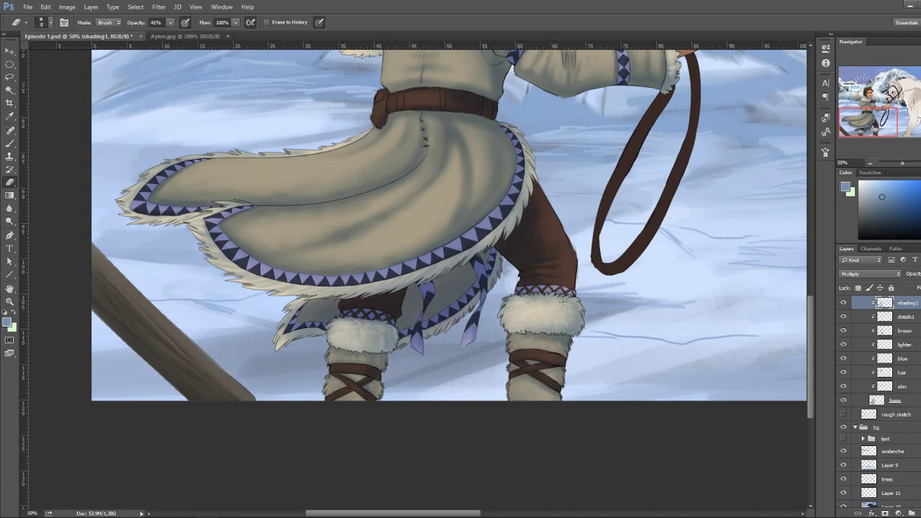
Set Layer 13 to Multiply and paint dark shading under the skirt and between the boots
{"action": "key", "text": "b"}
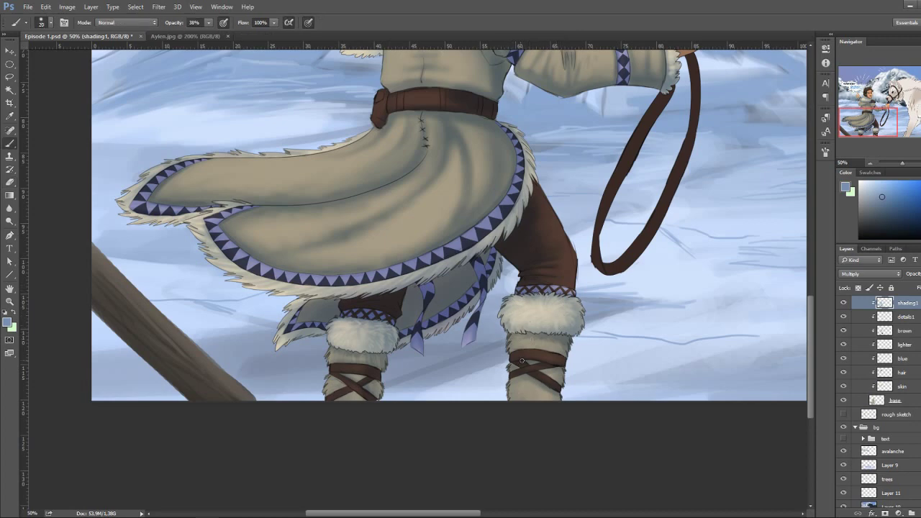
{"action": "key", "text": "e"}
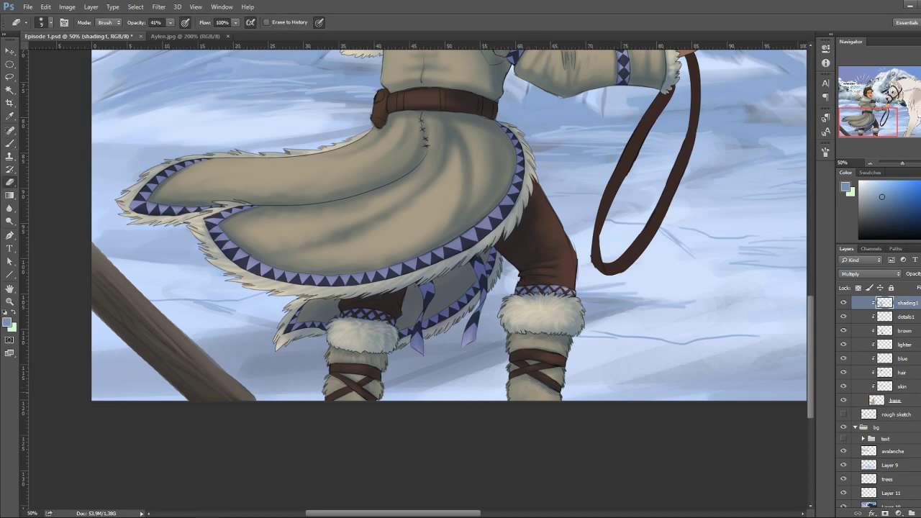
{"action": "scroll", "coordinate": [449, 223], "scroll_direction": "up", "scroll_amount": 5}
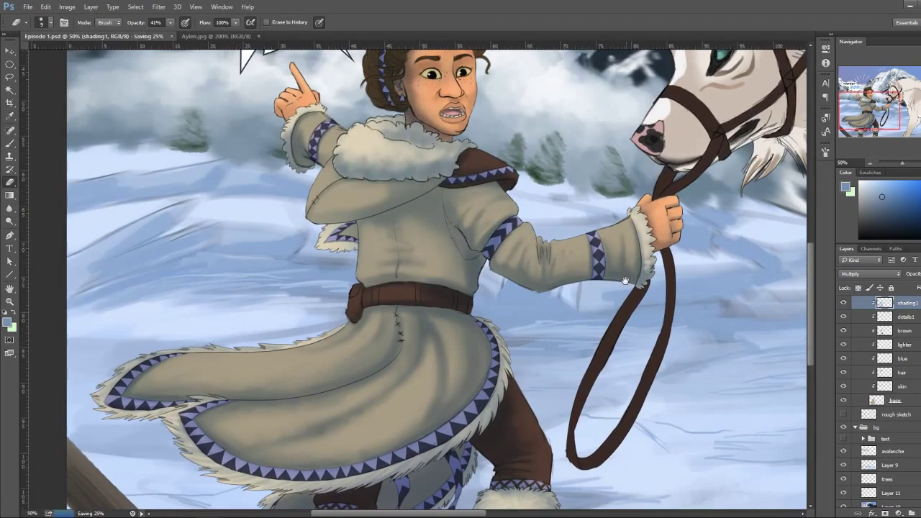
{"action": "right_click", "coordinate": [891, 304]}
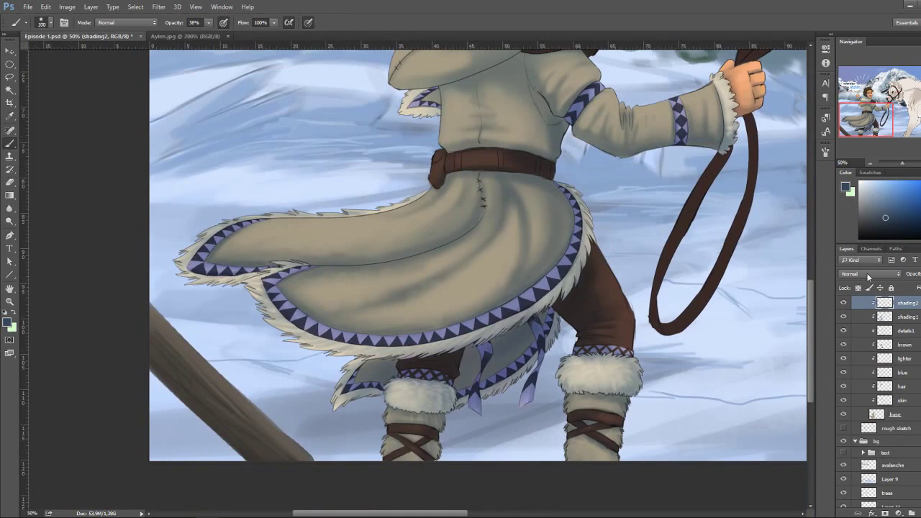
{"action": "scroll", "coordinate": [868, 277], "scroll_direction": "down", "scroll_amount": 3}
{"action": "left_click_drag", "start_coordinate": [536, 320], "coordinate": [489, 356]}
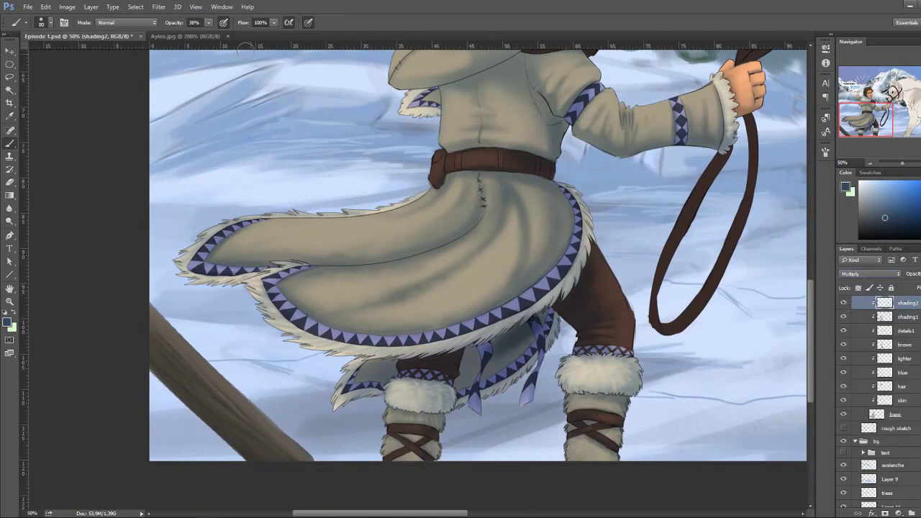
{"action": "mouse_move", "coordinate": [554, 313]}
{"action": "left_mouse_down"}
{"action": "mouse_move", "coordinate": [503, 367]}
{"action": "mouse_move", "coordinate": [520, 338]}
{"action": "mouse_move", "coordinate": [467, 360]}
{"action": "mouse_move", "coordinate": [453, 377]}
{"action": "mouse_move", "coordinate": [410, 357]}
{"action": "mouse_move", "coordinate": [404, 368]}
{"action": "mouse_move", "coordinate": [482, 399]}
{"action": "left_mouse_up"}
{"action": "key", "text": "bracketleft"}
{"action": "key", "text": "bracketleft"}
{"action": "key", "text": "bracketleft"}
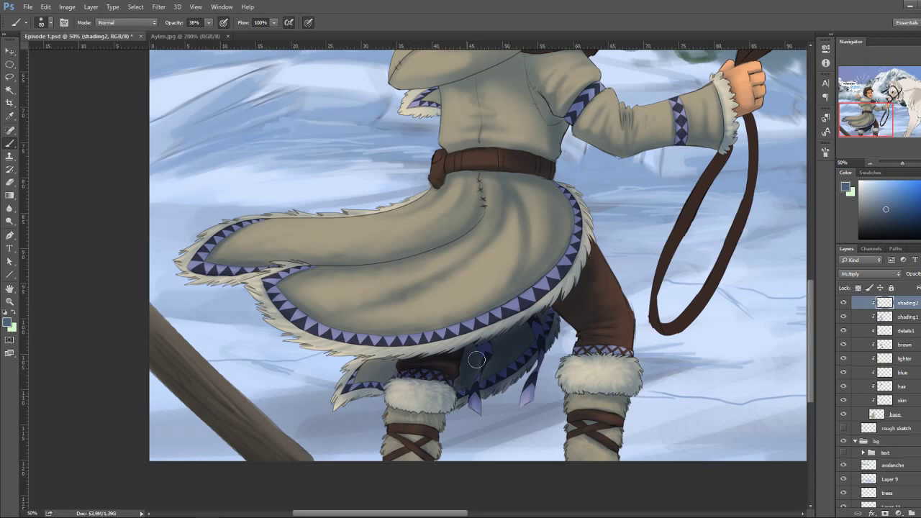
{"action": "left_click_drag", "start_coordinate": [475, 356], "coordinate": [493, 377]}
{"action": "key", "text": "bracketright"}
{"action": "key", "text": "bracketright"}
{"action": "key", "text": "bracketright"}
Zoom in and shade the girl's brown leg and the fur cuff above the boot
{"action": "key", "text": "ctrl+plus"}
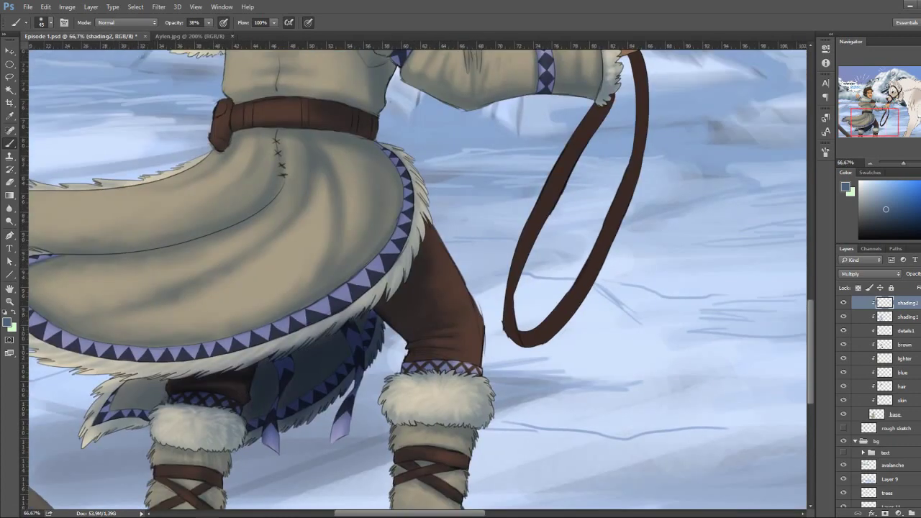
{"action": "key", "text": "ctrl+plus"}
{"action": "right_click", "coordinate": [372, 278]}
{"action": "key", "text": "Return"}
{"action": "key", "text": "bracketleft"}
{"action": "key", "text": "bracketleft"}
{"action": "left_click_drag", "start_coordinate": [374, 320], "coordinate": [388, 288]}
{"action": "left_click_drag", "start_coordinate": [367, 353], "coordinate": [425, 281]}
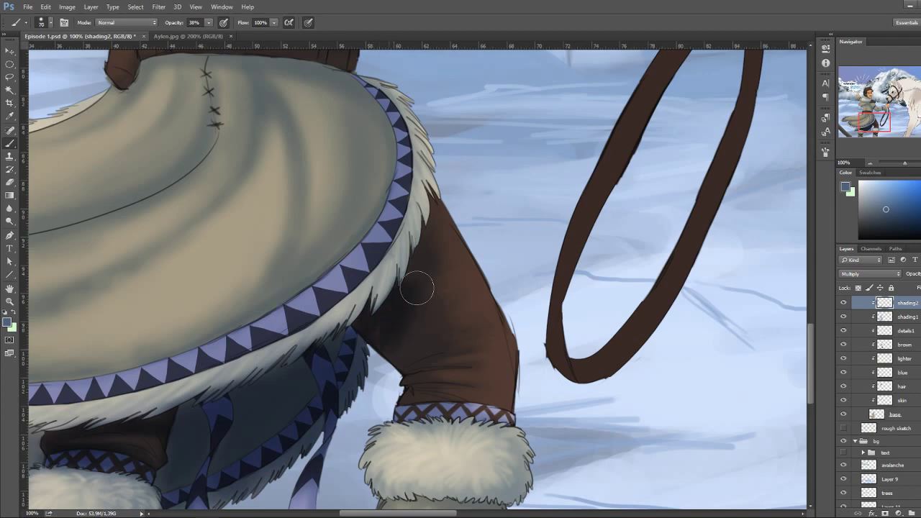
{"action": "mouse_move", "coordinate": [432, 317]}
{"action": "left_mouse_down"}
{"action": "mouse_move", "coordinate": [417, 344]}
{"action": "mouse_move", "coordinate": [446, 354]}
{"action": "mouse_move", "coordinate": [450, 369]}
{"action": "mouse_move", "coordinate": [403, 414]}
{"action": "mouse_move", "coordinate": [453, 406]}
{"action": "mouse_move", "coordinate": [370, 475]}
{"action": "left_mouse_up"}
{"action": "key", "text": "bracketleft"}
{"action": "key", "text": "bracketright"}
{"action": "key", "text": "bracketright"}
{"action": "key", "text": "bracketright"}
{"action": "left_click_drag", "start_coordinate": [403, 432], "coordinate": [381, 496]}
Zoom back out to 50% and broadly shade the left leg under the coat
{"action": "key", "text": "ctrl+minus"}
{"action": "key", "text": "ctrl+minus"}
{"action": "key", "text": "bracketright"}
{"action": "key", "text": "bracketright"}
{"action": "key", "text": "bracketright"}
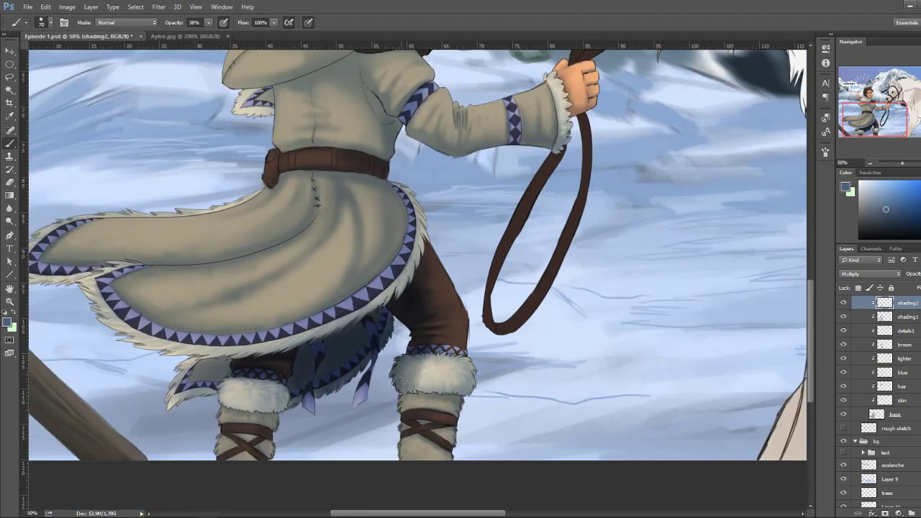
{"action": "key", "text": "bracketright"}
{"action": "key", "text": "bracketright"}
{"action": "key", "text": "bracketright"}
{"action": "mouse_move", "coordinate": [270, 396]}
{"action": "left_mouse_down"}
{"action": "mouse_move", "coordinate": [295, 376]}
{"action": "mouse_move", "coordinate": [266, 432]}
{"action": "mouse_move", "coordinate": [241, 446]}
{"action": "left_mouse_up"}
{"action": "key", "text": "bracketright"}
{"action": "left_click_drag", "start_coordinate": [388, 94], "coordinate": [442, 281]}
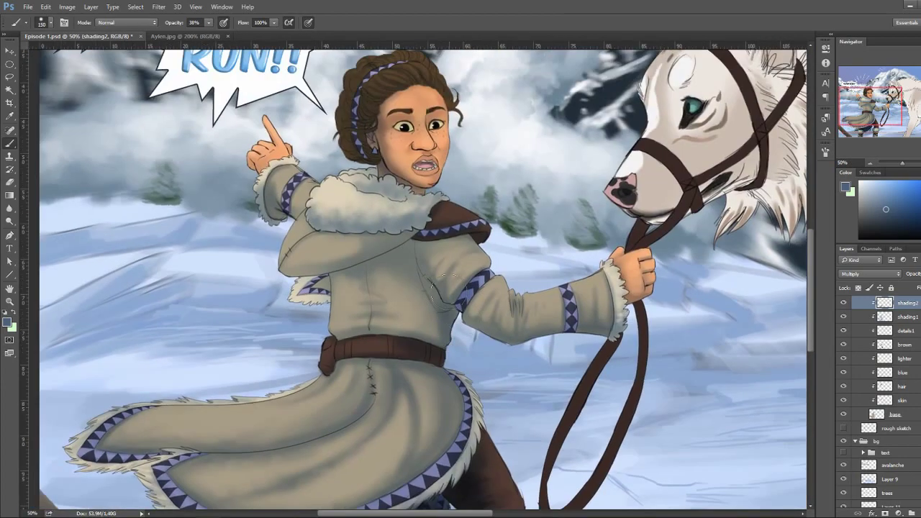
Pick a new shading colour and shade the coat under the fur collar
{"action": "left_click", "coordinate": [880, 201]}
{"action": "key", "text": "bracketleft"}
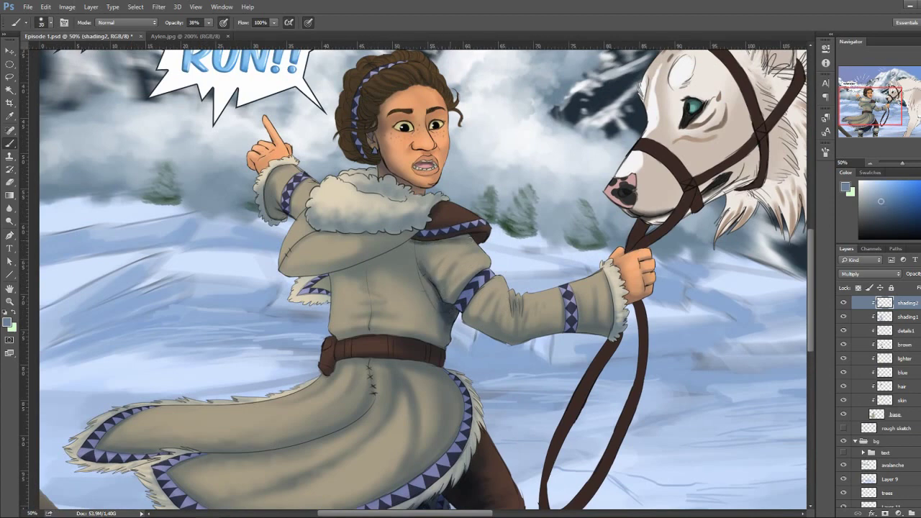
{"action": "left_click", "coordinate": [454, 239], "text": "alt"}
{"action": "key", "text": "bracketright"}
{"action": "key", "text": "bracketright"}
{"action": "key", "text": "bracketright"}
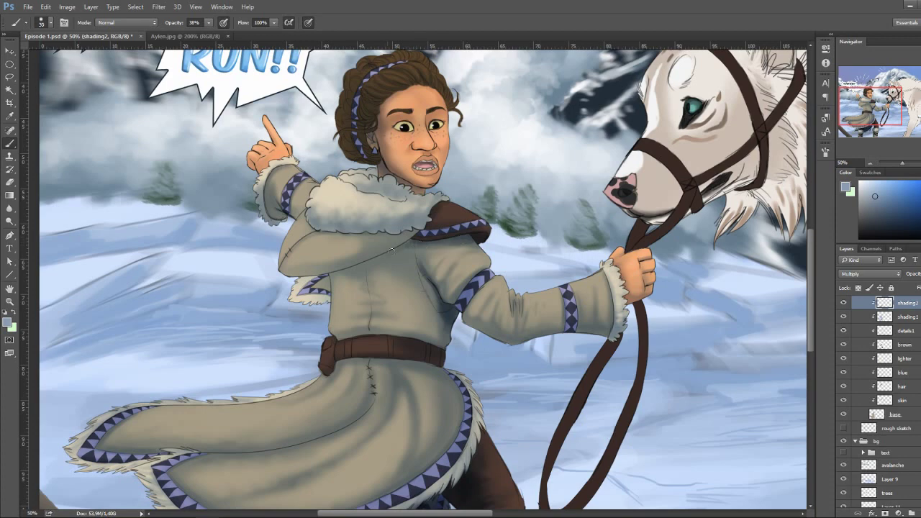
{"action": "key", "text": "bracketleft"}
{"action": "key", "text": "bracketleft"}
{"action": "key", "text": "bracketleft"}
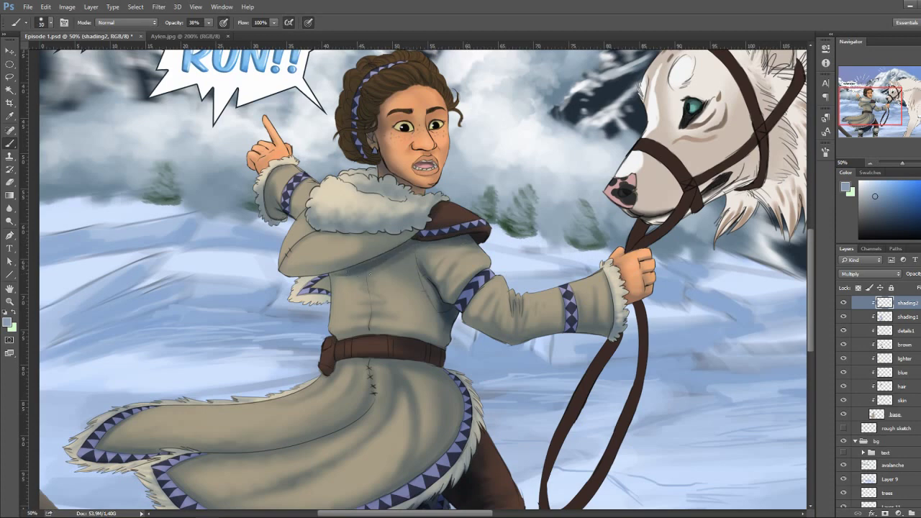
{"action": "key", "text": "bracketright"}
{"action": "mouse_move", "coordinate": [355, 267]}
{"action": "left_mouse_down"}
{"action": "mouse_move", "coordinate": [379, 235]}
{"action": "mouse_move", "coordinate": [316, 307]}
{"action": "left_mouse_up"}
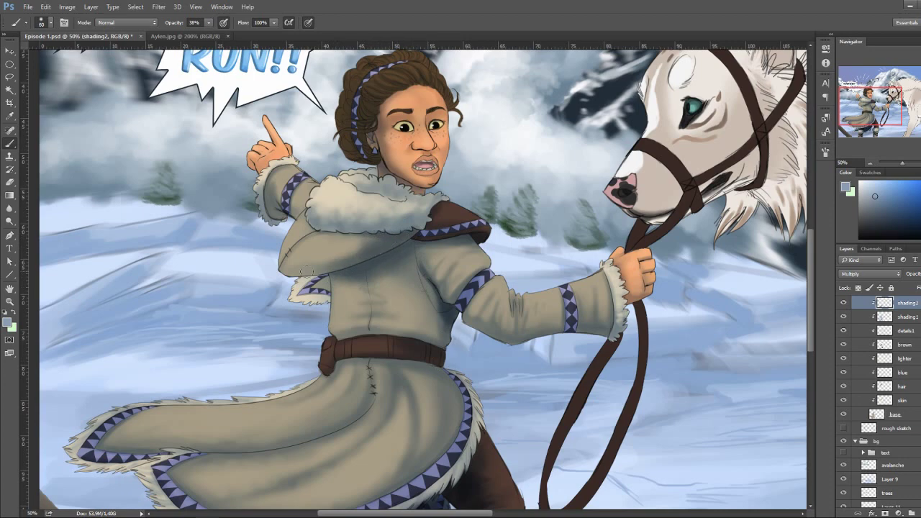
{"action": "key", "text": "bracketright"}
{"action": "key", "text": "bracketright"}
{"action": "key", "text": "bracketright"}
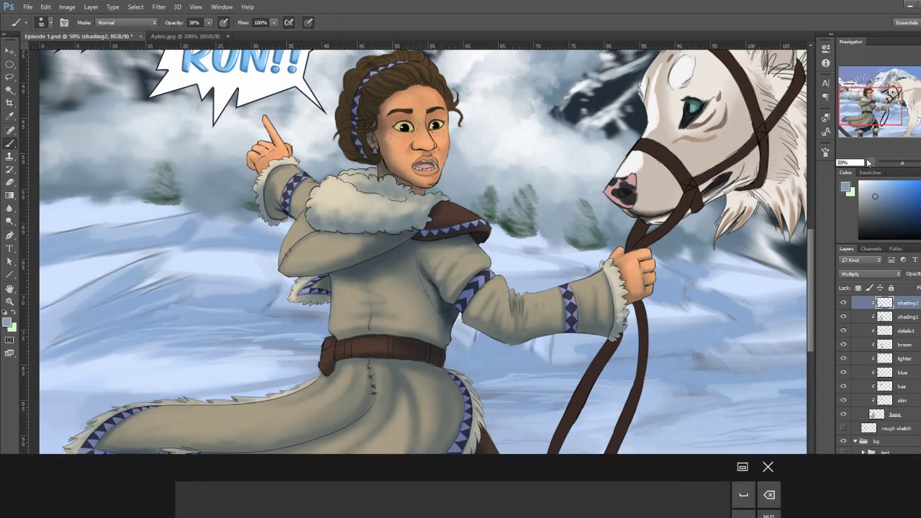
{"action": "key", "text": "ctrl+minus"}
{"action": "key", "text": "bracketleft"}
{"action": "key", "text": "bracketleft"}
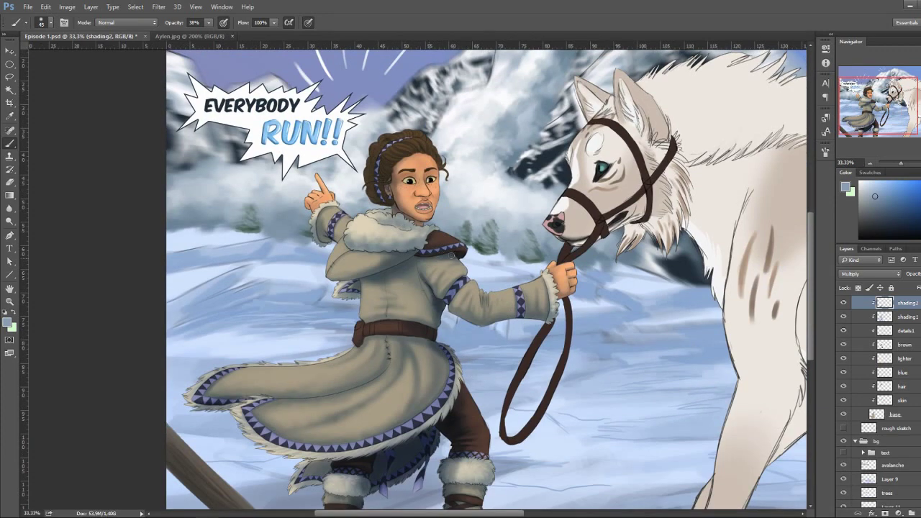
{"action": "key", "text": "bracketright"}
{"action": "key", "text": "bracketright"}
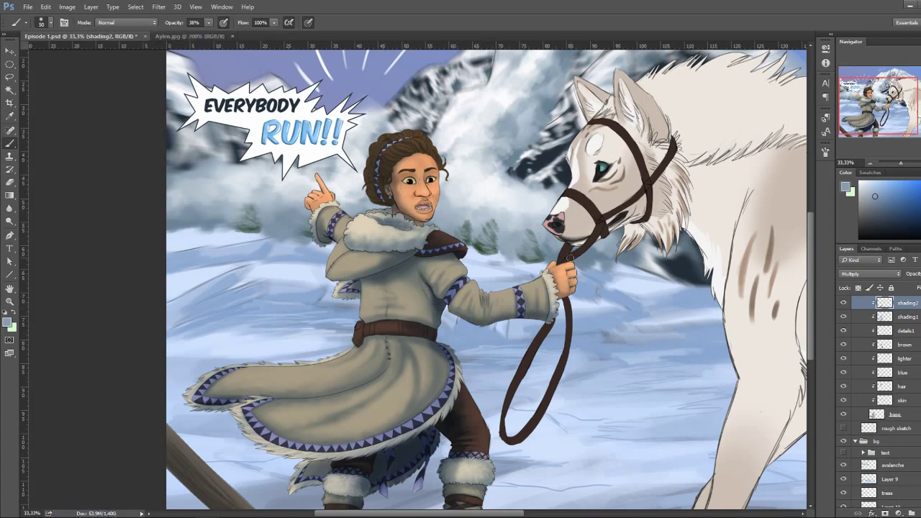
Select the shading2 layer and frame the girl and wolf head
{"action": "key", "text": "v"}
{"action": "right_click", "coordinate": [585, 257]}
{"action": "left_click", "coordinate": [601, 263]}
{"action": "key", "text": "ctrl+minus"}
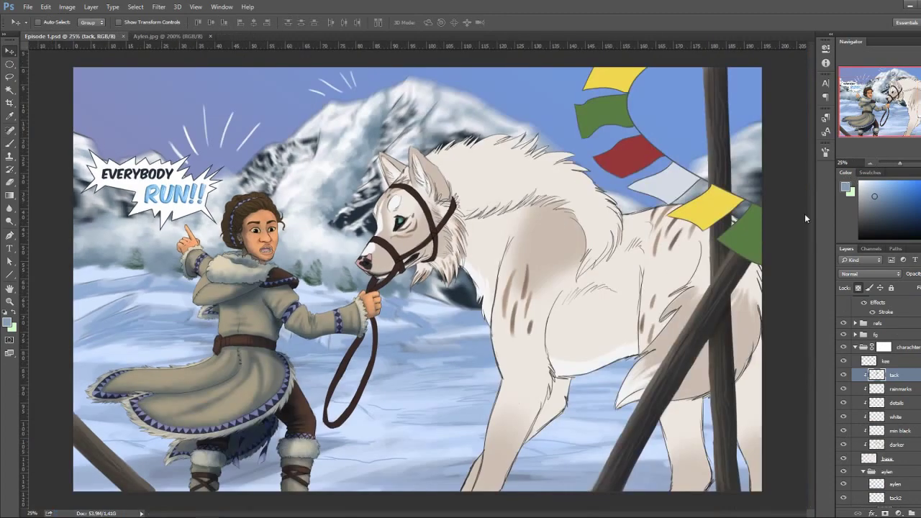
{"action": "key", "text": "ctrl+plus"}
{"action": "key", "text": "ctrl+plus"}
{"action": "left_click", "coordinate": [243, 185], "text": "ctrl"}
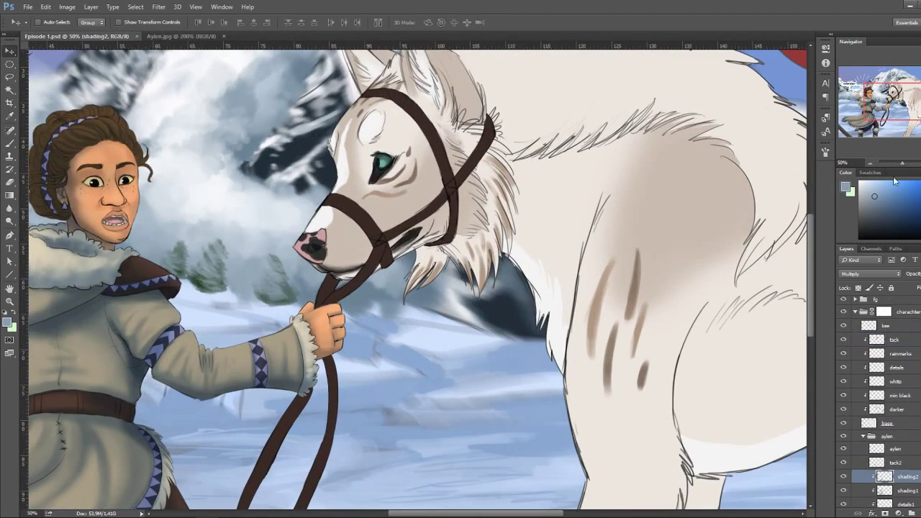
{"action": "mouse_move", "coordinate": [243, 185]}
{"action": "left_mouse_down"}
{"action": "mouse_move", "coordinate": [527, 246]}
{"action": "mouse_move", "coordinate": [536, 284]}
{"action": "left_mouse_up"}
{"action": "key", "text": "ctrl+plus"}
Shade the girl's hair with the brush at 89% opacity
{"action": "key", "text": "b"}
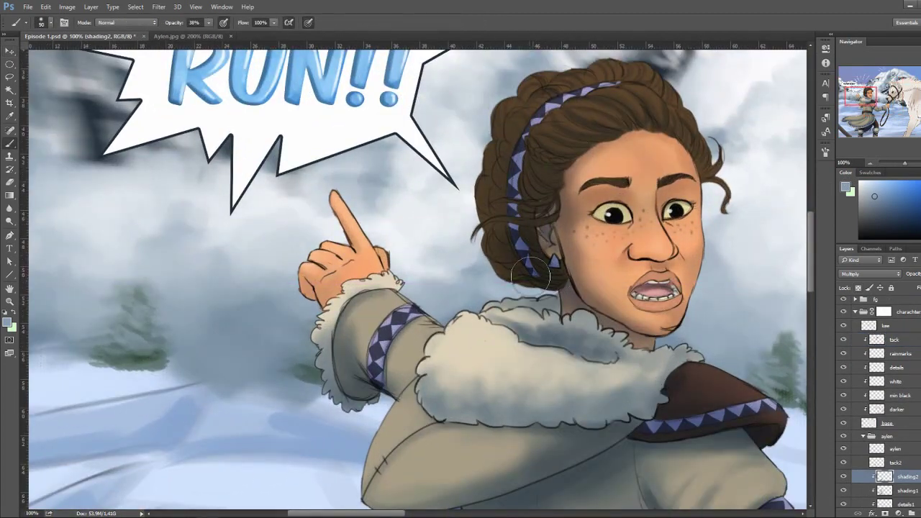
{"action": "key", "text": "8"}
{"action": "key", "text": "9"}
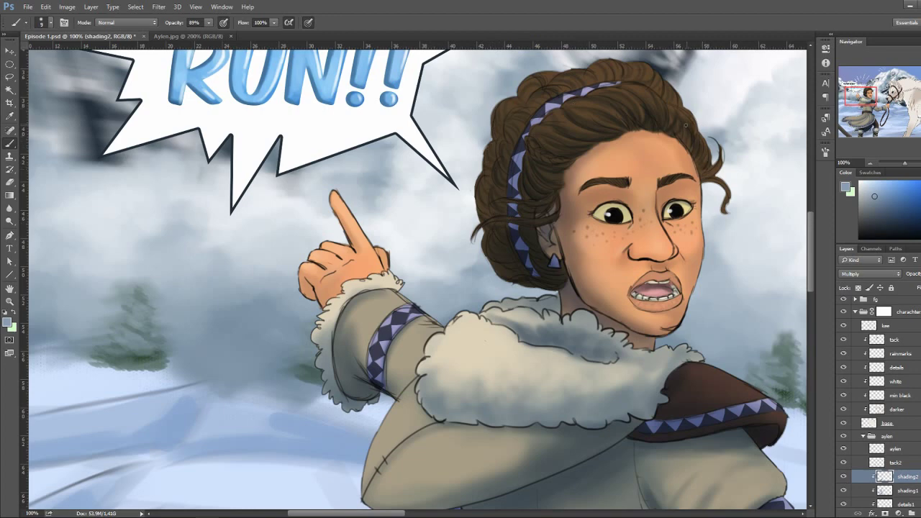
{"action": "key", "text": "bracketright"}
{"action": "key", "text": "bracketright"}
{"action": "key", "text": "bracketright"}
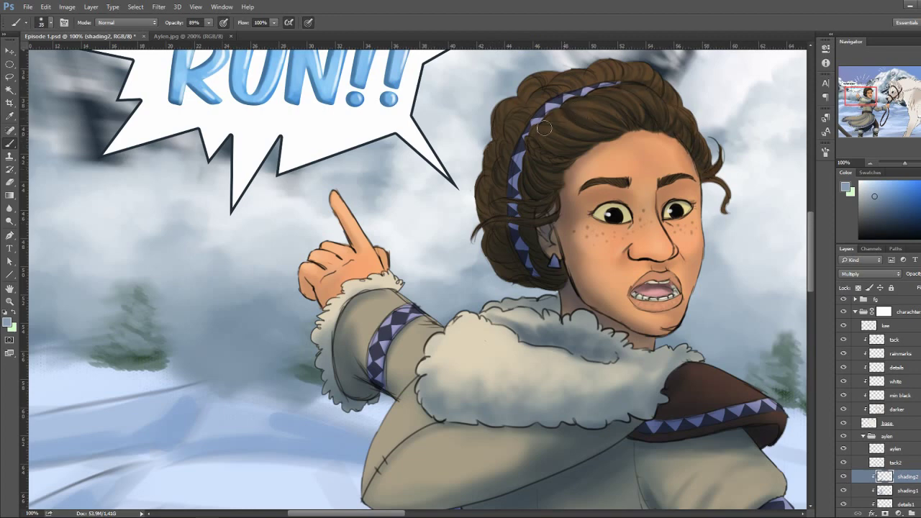
{"action": "key", "text": "bracketleft"}
{"action": "key", "text": "bracketleft"}
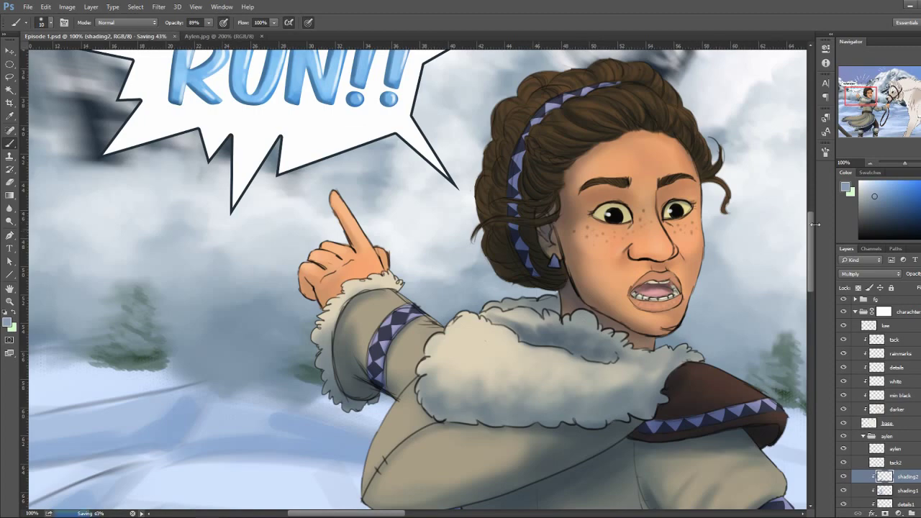
Save Episode 1.psd and add a new layer above shading2
{"action": "key", "text": "ctrl+minus"}
{"action": "key", "text": "ctrl+minus"}
{"action": "key", "text": "ctrl+s"}
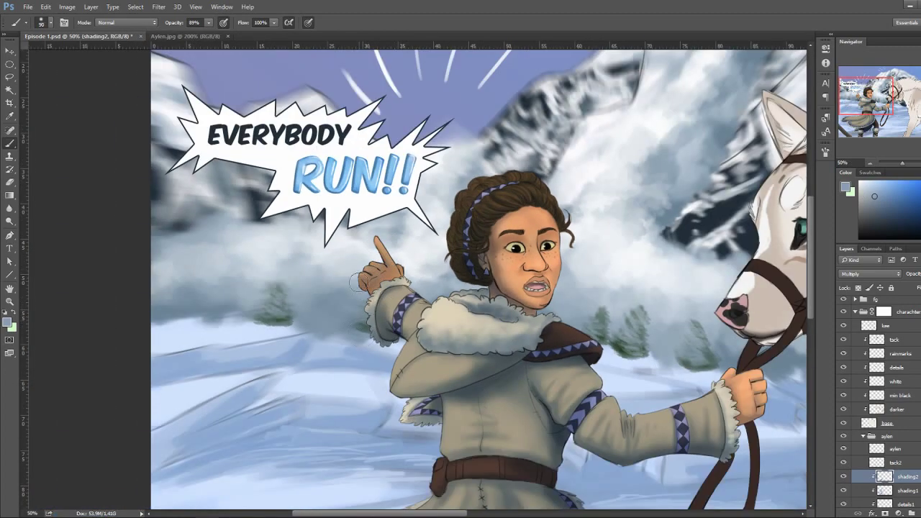
{"action": "left_click_drag", "start_coordinate": [761, 405], "coordinate": [611, 389]}
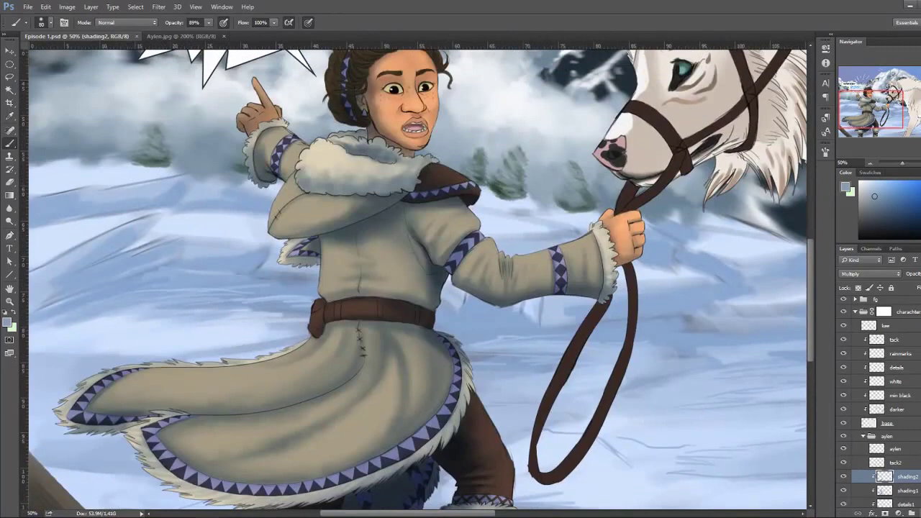
{"action": "key", "text": "ctrl+shift+alt+n"}
{"action": "right_click", "coordinate": [902, 302]}
Clip the new layer to the girl, set it to Overlay, and choose pale yellow
{"action": "left_click", "coordinate": [791, 248]}
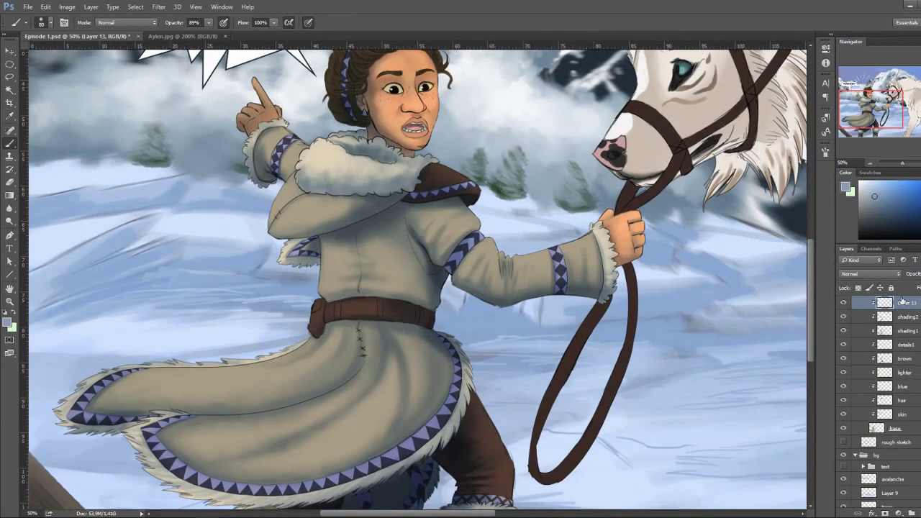
{"action": "left_click", "coordinate": [870, 273]}
{"action": "left_click", "coordinate": [863, 394]}
{"action": "left_click", "coordinate": [871, 182]}
{"action": "left_click_drag", "start_coordinate": [431, 216], "coordinate": [497, 259]}
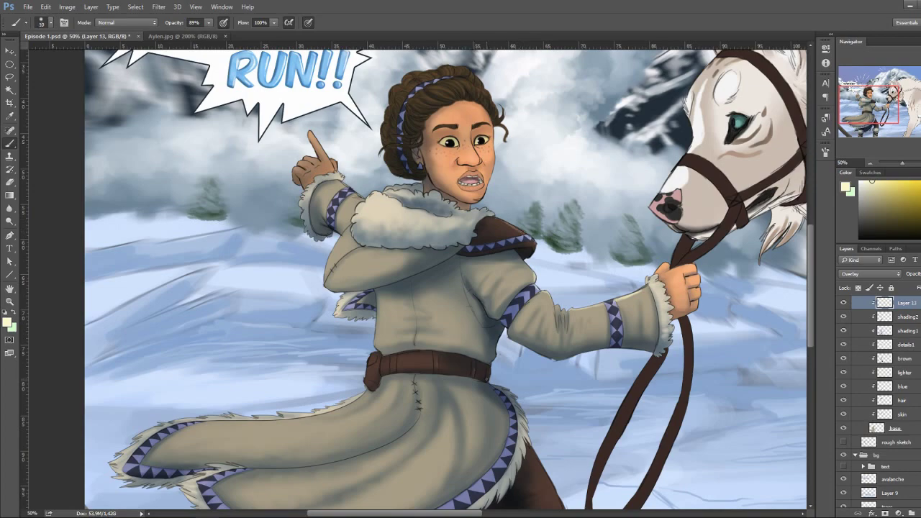
Set the brush to size 10, review the girl's body and legs, and add Layer 14
{"action": "mouse_move", "coordinate": [607, 407]}
{"action": "left_mouse_down"}
{"action": "mouse_move", "coordinate": [536, 255]}
{"action": "mouse_move", "coordinate": [690, 291]}
{"action": "mouse_move", "coordinate": [741, 388]}
{"action": "left_mouse_up"}
{"action": "key", "text": "bracketleft"}
{"action": "key", "text": "bracketleft"}
{"action": "key", "text": "bracketleft"}
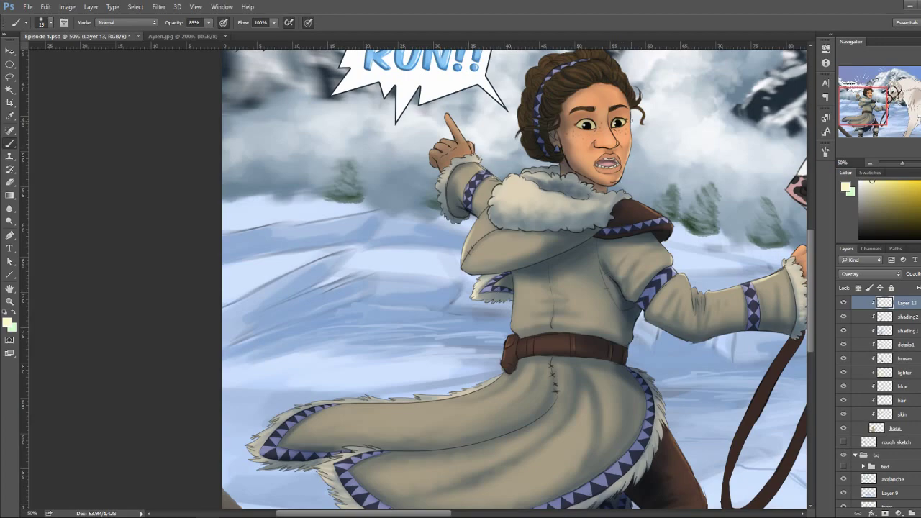
{"action": "mouse_move", "coordinate": [706, 504]}
{"action": "left_mouse_down"}
{"action": "mouse_move", "coordinate": [480, 425]}
{"action": "mouse_move", "coordinate": [512, 374]}
{"action": "left_mouse_up"}
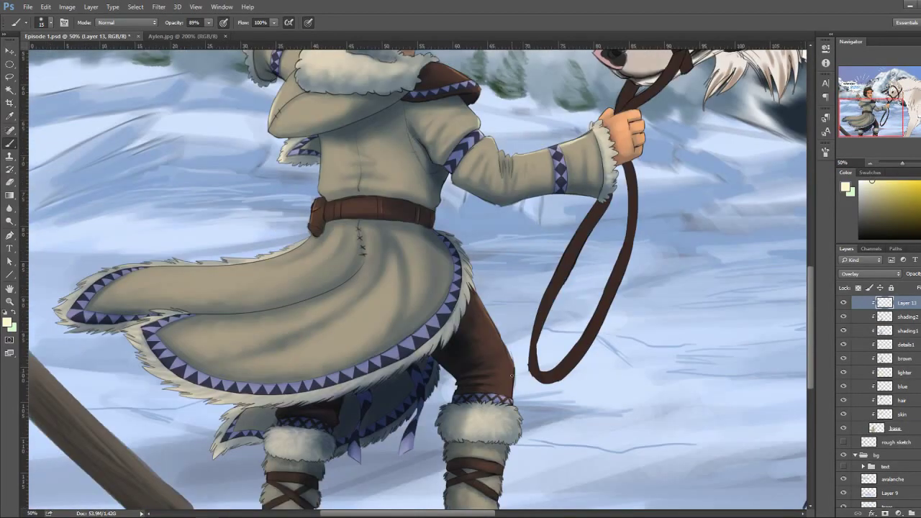
{"action": "key", "text": "ctrl+minus"}
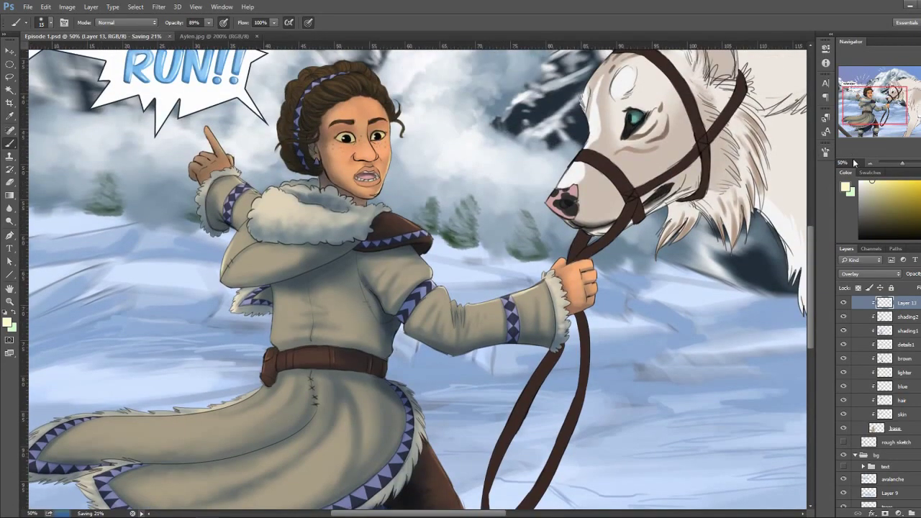
{"action": "key", "text": "ctrl+minus"}
{"action": "key", "text": "ctrl+minus"}
{"action": "key", "text": "ctrl+shift+alt+n"}
Drag a darker blue-to-transparent gradient over the girl's lower coat and boots
{"action": "left_click", "coordinate": [878, 207]}
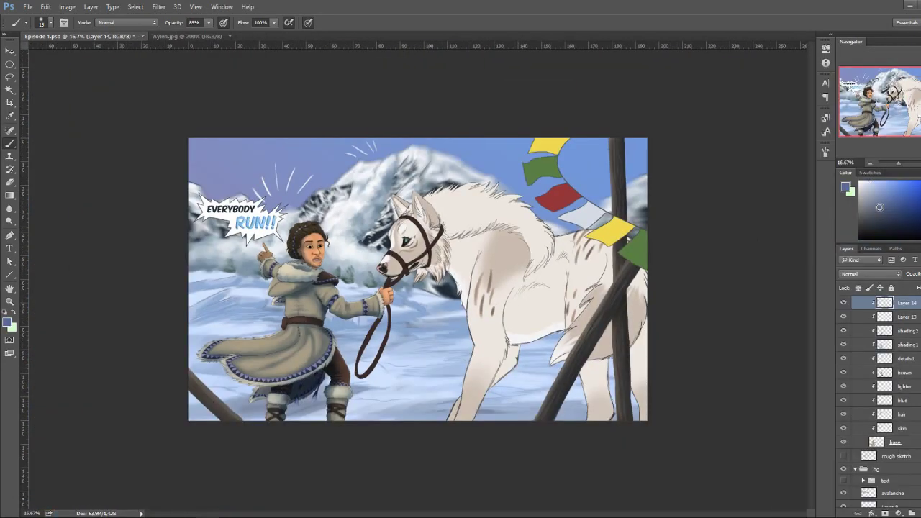
{"action": "key", "text": "g"}
{"action": "left_click", "coordinate": [54, 22]}
{"action": "double_click", "coordinate": [41, 44]}
{"action": "left_click_drag", "start_coordinate": [273, 421], "coordinate": [273, 338]}
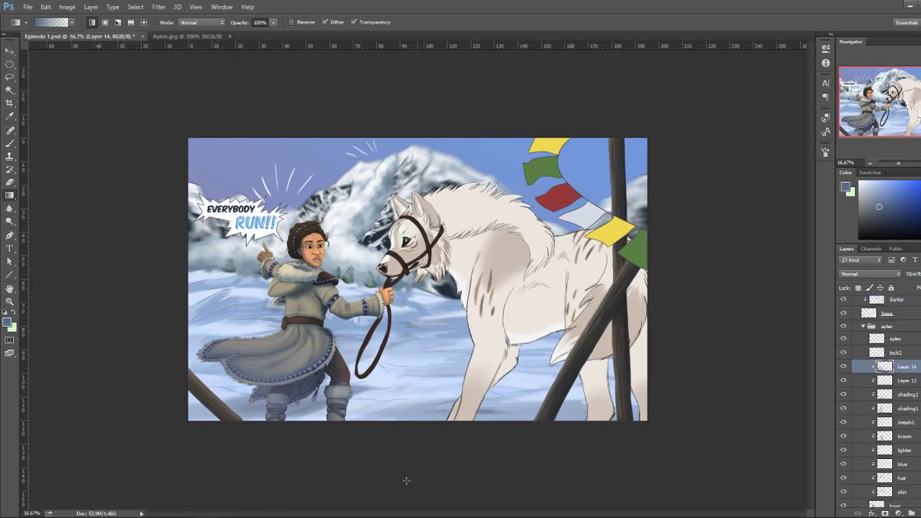
{"action": "key", "text": "ctrl+z"}
{"action": "key", "text": "ctrl+z"}
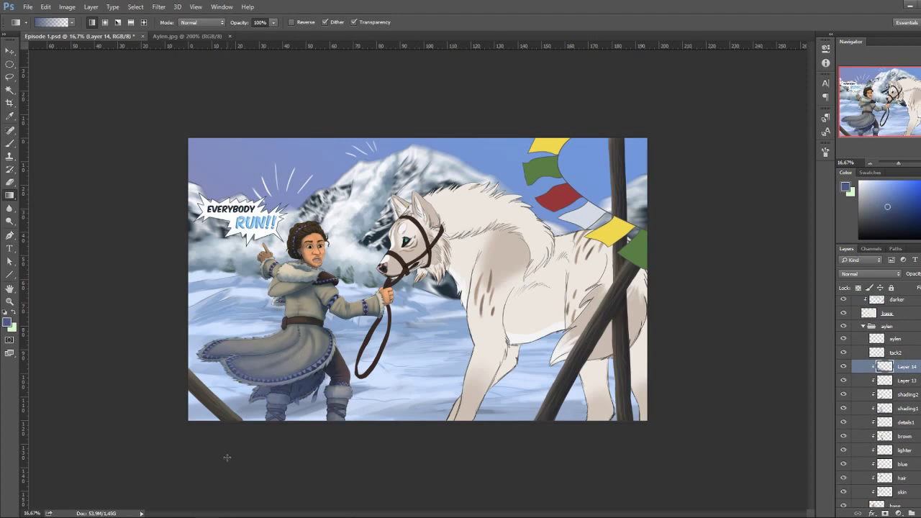
{"action": "left_click", "coordinate": [843, 339]}
{"action": "left_click", "coordinate": [844, 338]}
Move Layer 14 to the top of the aylen group and mask it to the girl's figure
{"action": "left_click_drag", "start_coordinate": [899, 367], "coordinate": [899, 332]}
{"action": "key", "text": "w"}
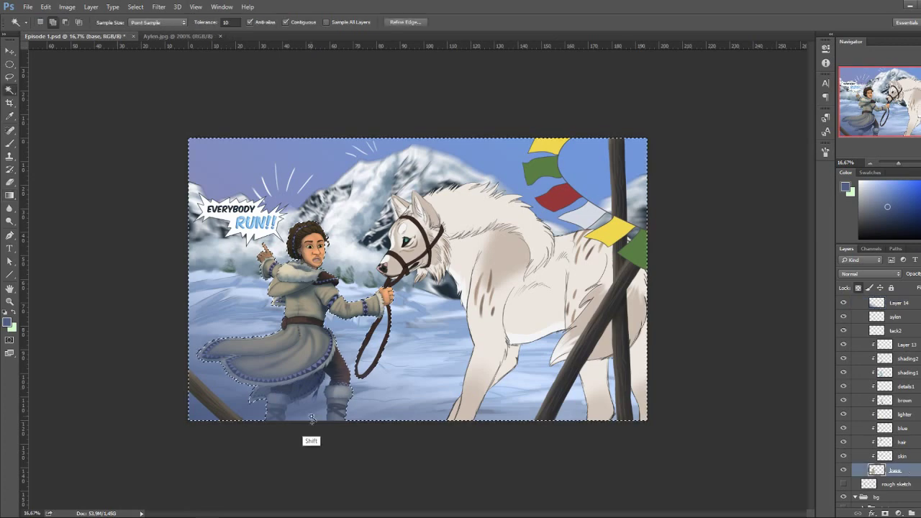
{"action": "left_click", "coordinate": [361, 393]}
{"action": "left_click", "coordinate": [885, 513]}
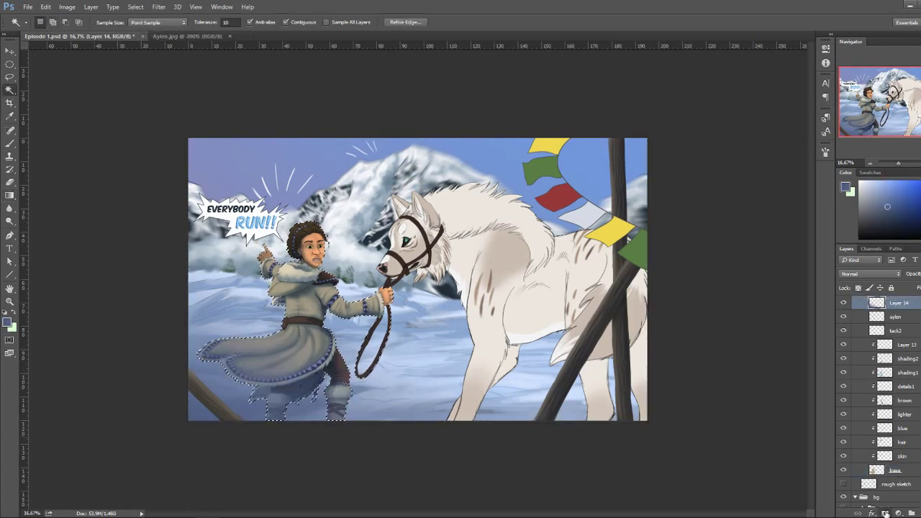
{"action": "key", "text": "ctrl+i"}
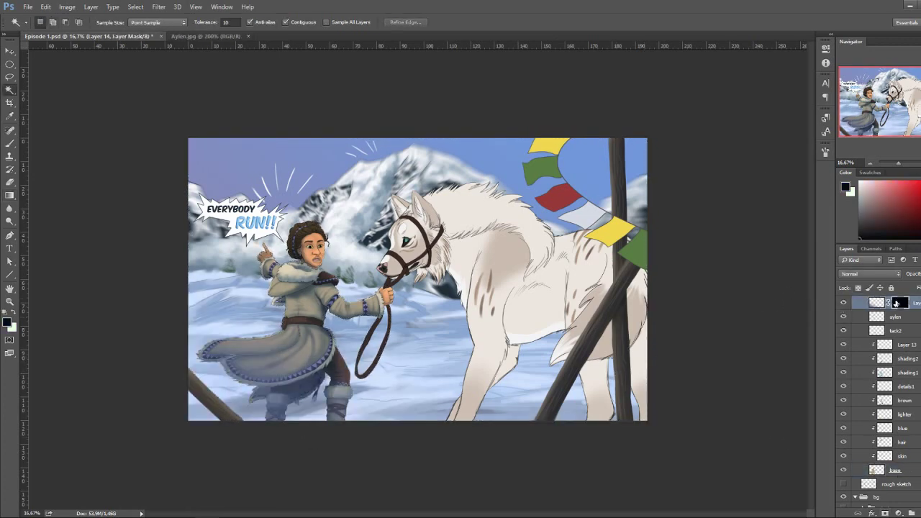
Select the characters group and clip new Layer 15 to the layer below
{"action": "key", "text": "ctrl+plus"}
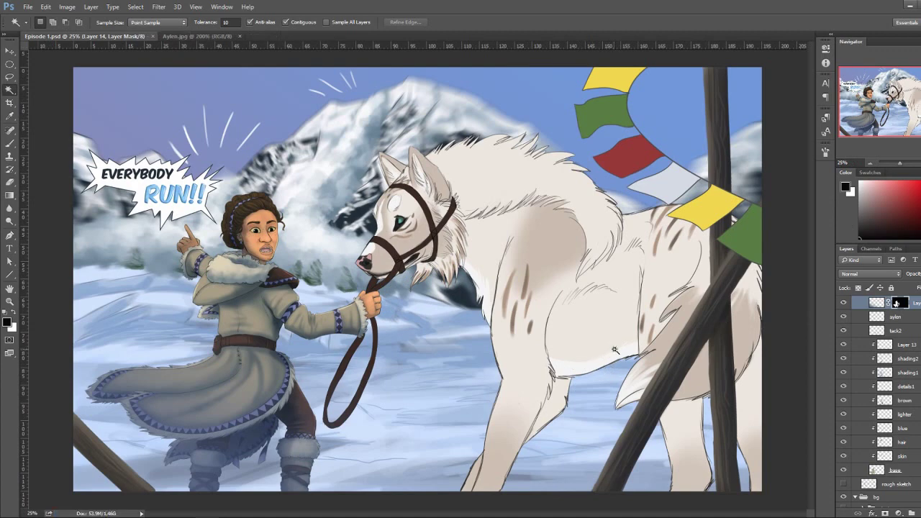
{"action": "key", "text": "v"}
{"action": "right_click", "coordinate": [577, 335]}
{"action": "left_click", "coordinate": [593, 369]}
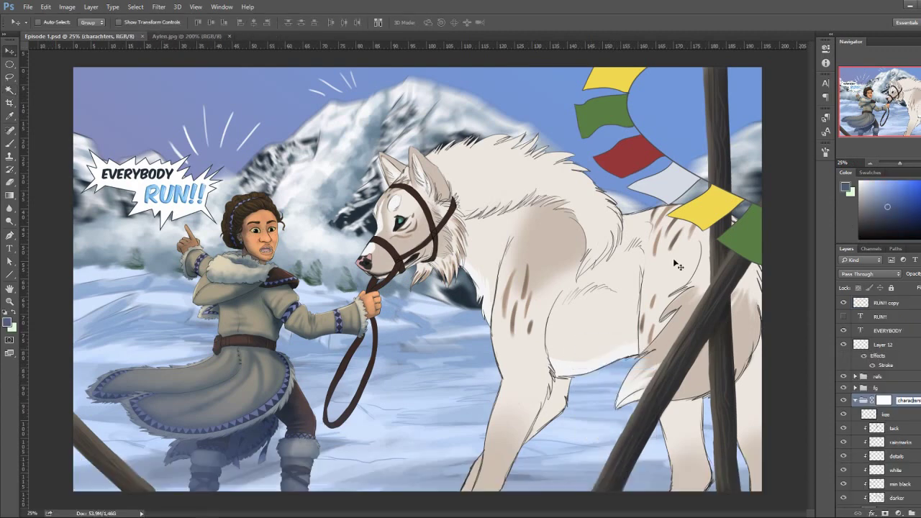
{"action": "right_click", "coordinate": [885, 401]}
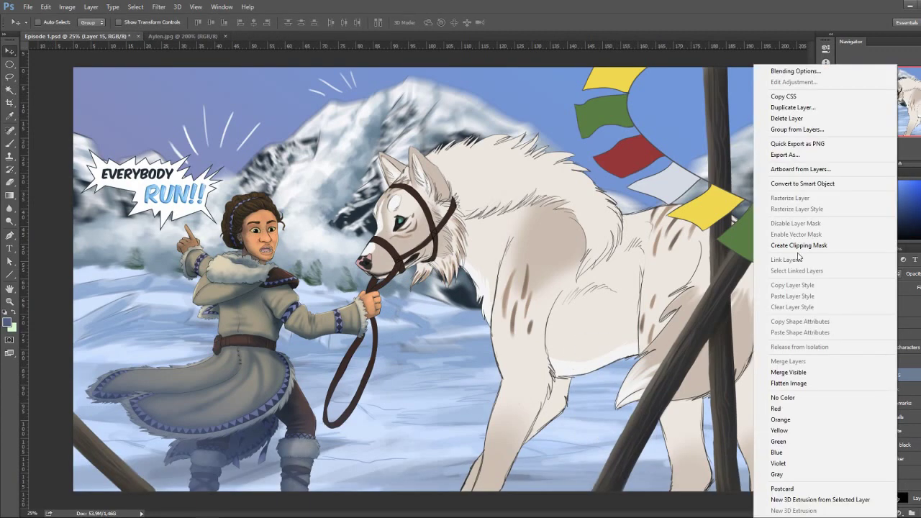
{"action": "left_click", "coordinate": [798, 246]}
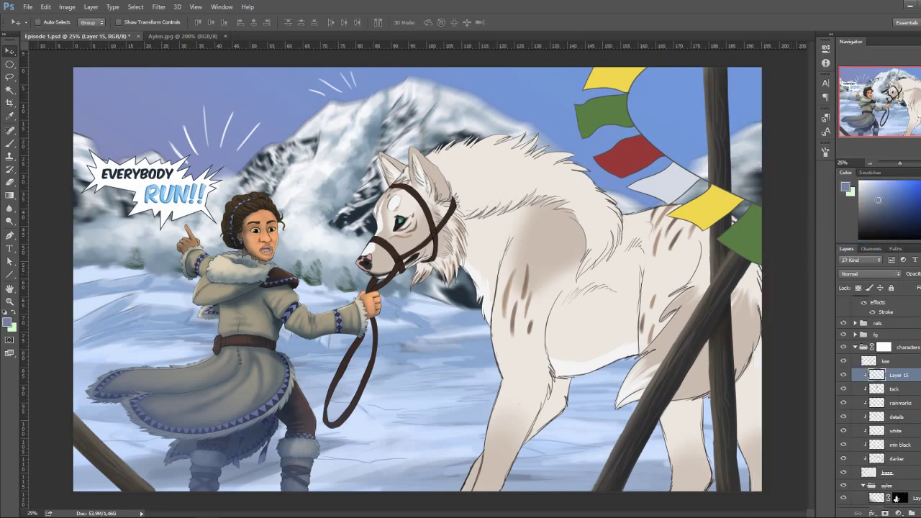
Rename Layer 15 to 'shads1' and set it to Multiply
{"action": "double_click", "coordinate": [898, 375]}
{"action": "type", "text": "shads1"}
{"action": "key", "text": "Return"}
{"action": "left_click", "coordinate": [864, 273]}
{"action": "left_click", "coordinate": [847, 307]}
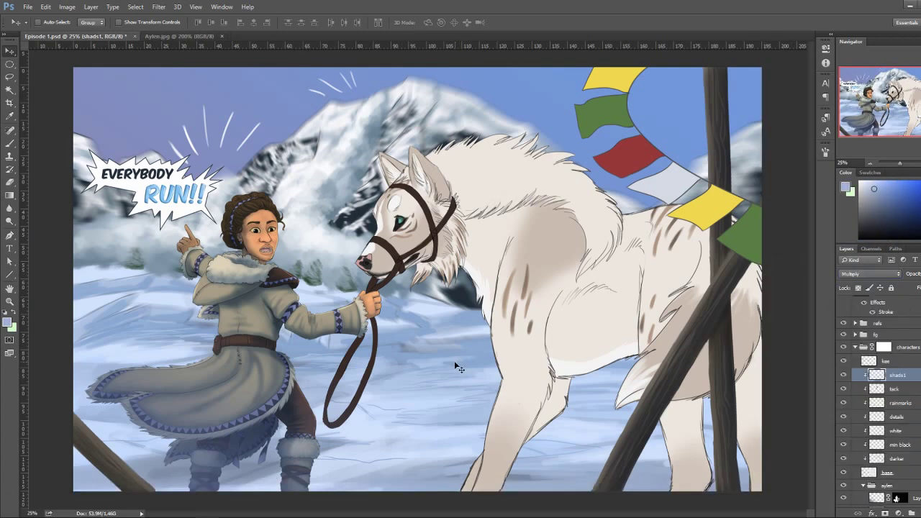
Paint blue shading over the wolf's flank, chest, neck, head, back and hindquarter
{"action": "key", "text": "b"}
{"action": "key", "text": "bracketleft"}
{"action": "key", "text": "bracketleft"}
{"action": "mouse_move", "coordinate": [739, 440]}
{"action": "left_mouse_down"}
{"action": "mouse_move", "coordinate": [690, 259]}
{"action": "mouse_move", "coordinate": [568, 252]}
{"action": "mouse_move", "coordinate": [504, 201]}
{"action": "mouse_move", "coordinate": [471, 274]}
{"action": "mouse_move", "coordinate": [533, 403]}
{"action": "left_mouse_up"}
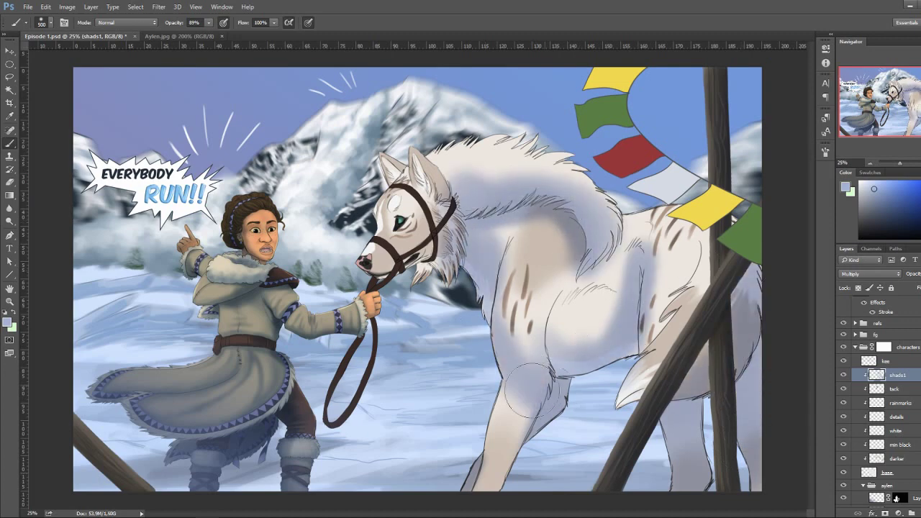
{"action": "left_click_drag", "start_coordinate": [503, 324], "coordinate": [511, 496]}
{"action": "left_click_drag", "start_coordinate": [521, 302], "coordinate": [532, 345]}
{"action": "key", "text": "bracketleft"}
{"action": "key", "text": "bracketleft"}
{"action": "key", "text": "bracketleft"}
{"action": "left_click_drag", "start_coordinate": [431, 266], "coordinate": [428, 245]}
{"action": "mouse_move", "coordinate": [415, 197]}
{"action": "left_mouse_down"}
{"action": "mouse_move", "coordinate": [388, 237]}
{"action": "mouse_move", "coordinate": [417, 259]}
{"action": "mouse_move", "coordinate": [431, 180]}
{"action": "mouse_move", "coordinate": [468, 169]}
{"action": "mouse_move", "coordinate": [604, 208]}
{"action": "mouse_move", "coordinate": [647, 294]}
{"action": "left_mouse_up"}
{"action": "key", "text": "bracketright"}
{"action": "key", "text": "bracketright"}
{"action": "key", "text": "bracketright"}
{"action": "left_click_drag", "start_coordinate": [648, 215], "coordinate": [712, 345]}
{"action": "left_click_drag", "start_coordinate": [690, 259], "coordinate": [720, 388]}
Apply a Gaussian Blur to soften the wolf shading
{"action": "left_click", "coordinate": [158, 7]}
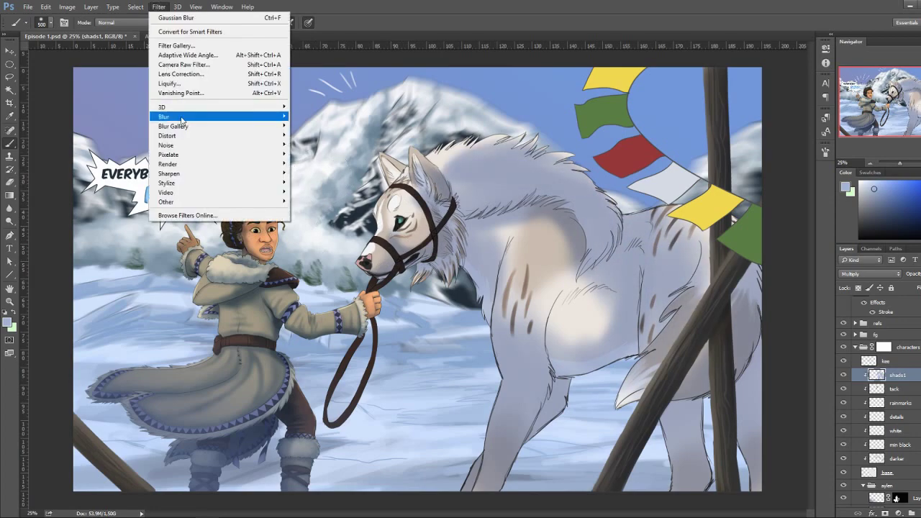
{"action": "left_click", "coordinate": [324, 215]}
{"action": "left_click", "coordinate": [670, 235]}
Erase shading on the wolf's back to lighten it
{"action": "key", "text": "e"}
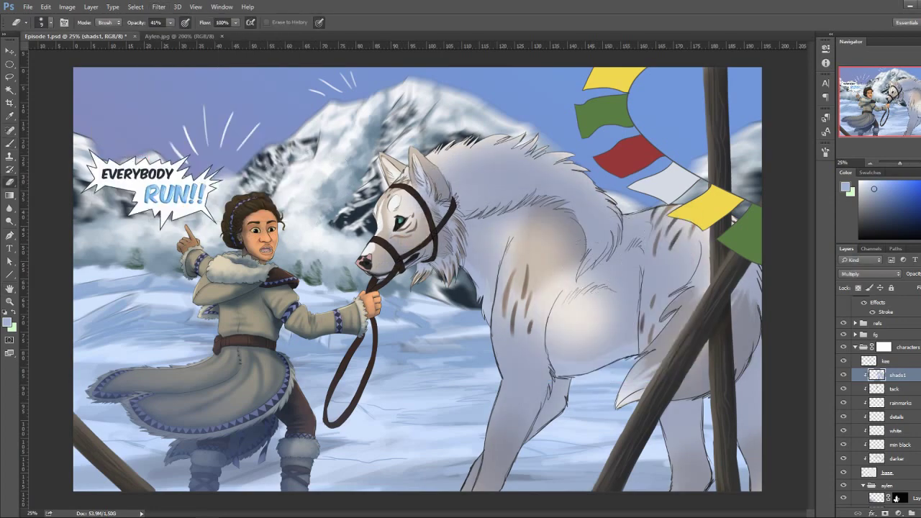
{"action": "scroll", "coordinate": [392, 185], "scroll_direction": "up", "scroll_amount": 2}
{"action": "mouse_move", "coordinate": [526, 179]}
{"action": "left_mouse_down"}
{"action": "mouse_move", "coordinate": [596, 154]}
{"action": "mouse_move", "coordinate": [719, 161]}
{"action": "mouse_move", "coordinate": [770, 187]}
{"action": "left_mouse_up"}
{"action": "scroll", "coordinate": [769, 187], "scroll_direction": "down", "scroll_amount": 1}
{"action": "key", "text": "bracketright"}
{"action": "key", "text": "bracketright"}
{"action": "key", "text": "bracketright"}
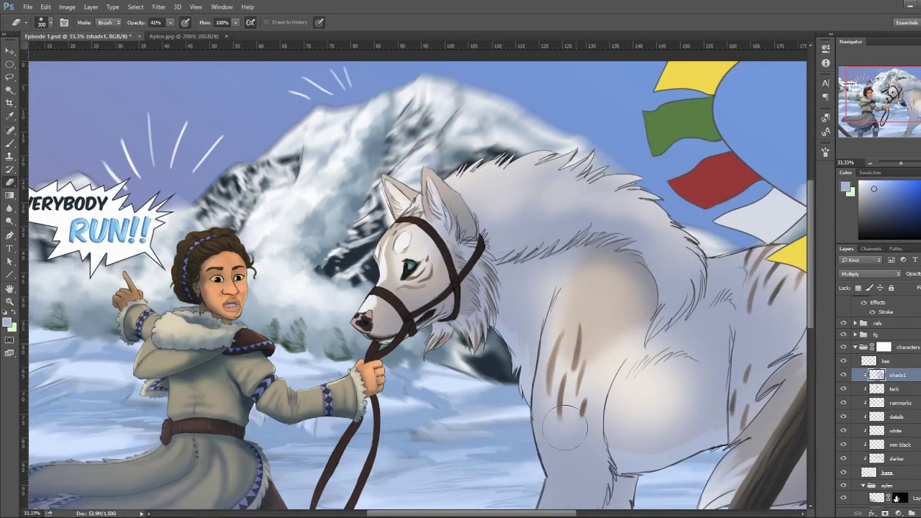
{"action": "mouse_move", "coordinate": [640, 399]}
{"action": "left_mouse_down"}
{"action": "mouse_move", "coordinate": [515, 333]}
{"action": "mouse_move", "coordinate": [655, 245]}
{"action": "mouse_move", "coordinate": [590, 288]}
{"action": "left_mouse_up"}
{"action": "key", "text": "ctrl+r"}
{"action": "key", "text": "bracketleft"}
{"action": "key", "text": "bracketleft"}
{"action": "key", "text": "bracketleft"}
{"action": "left_click_drag", "start_coordinate": [626, 165], "coordinate": [597, 188]}
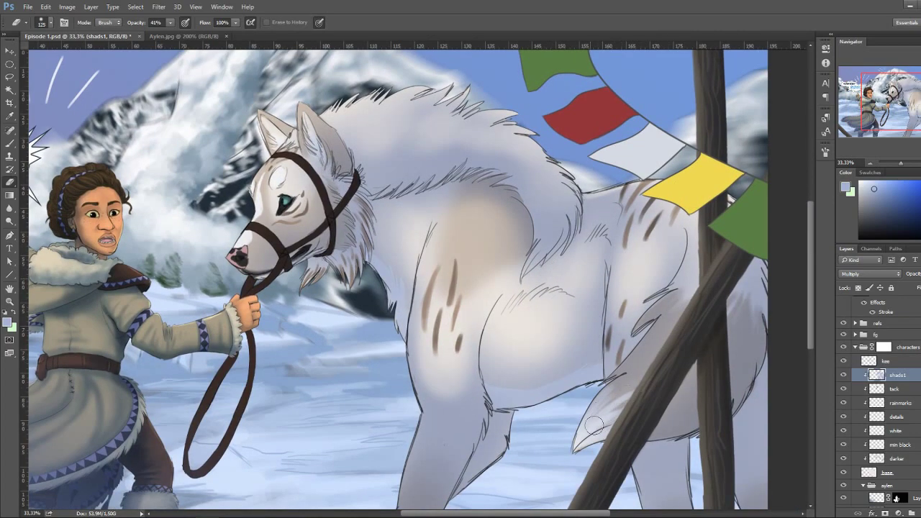
{"action": "left_click_drag", "start_coordinate": [594, 426], "coordinate": [719, 281]}
Hide the foreground flags, lighten the tail and front leg shading, and save
{"action": "left_click", "coordinate": [843, 334]}
{"action": "key", "text": "bracketright"}
{"action": "key", "text": "bracketright"}
{"action": "key", "text": "bracketright"}
{"action": "mouse_move", "coordinate": [732, 244]}
{"action": "left_mouse_down"}
{"action": "mouse_move", "coordinate": [814, 197]}
{"action": "mouse_move", "coordinate": [792, 101]}
{"action": "left_mouse_up"}
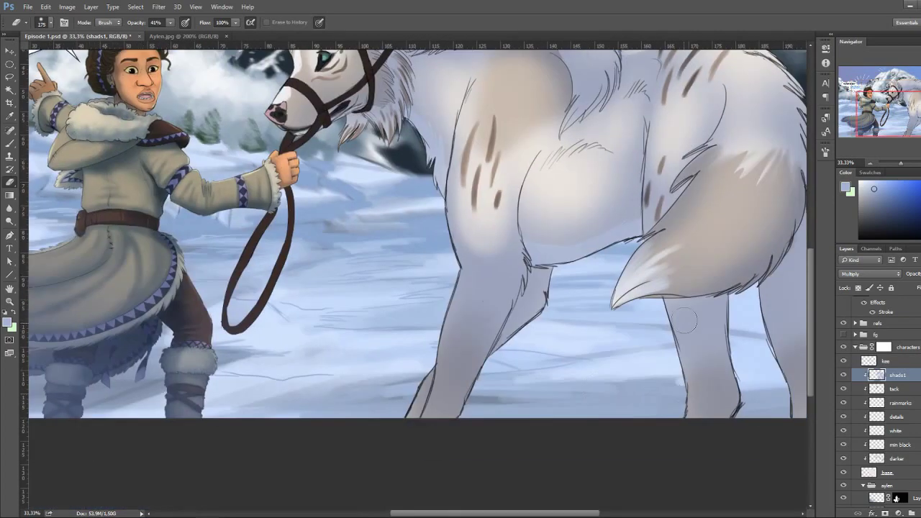
{"action": "left_click_drag", "start_coordinate": [692, 330], "coordinate": [684, 357]}
{"action": "left_click_drag", "start_coordinate": [470, 309], "coordinate": [467, 352]}
{"action": "left_click_drag", "start_coordinate": [670, 261], "coordinate": [655, 367]}
{"action": "key", "text": "alt+bracketright"}
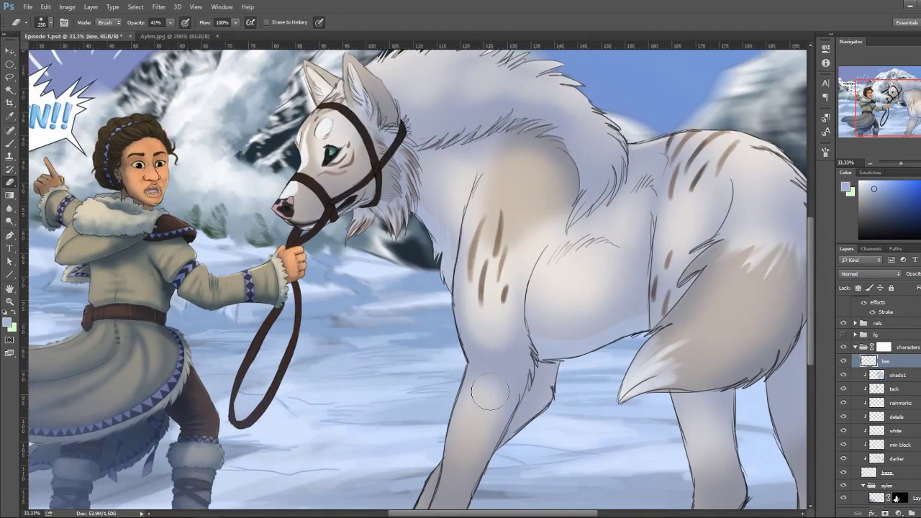
{"action": "key", "text": "ctrl+s"}
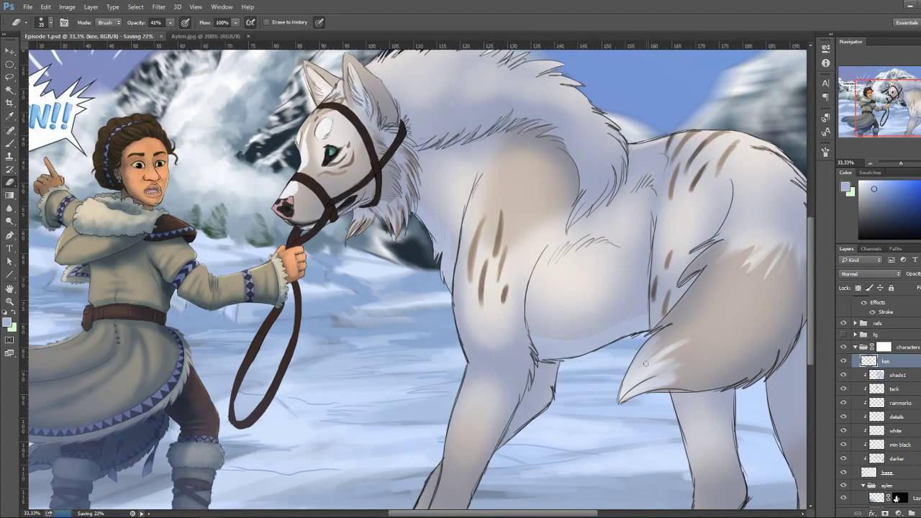
{"action": "left_click", "coordinate": [894, 372]}
Darken the shading on the wolf's belly with the brush
{"action": "key", "text": "b"}
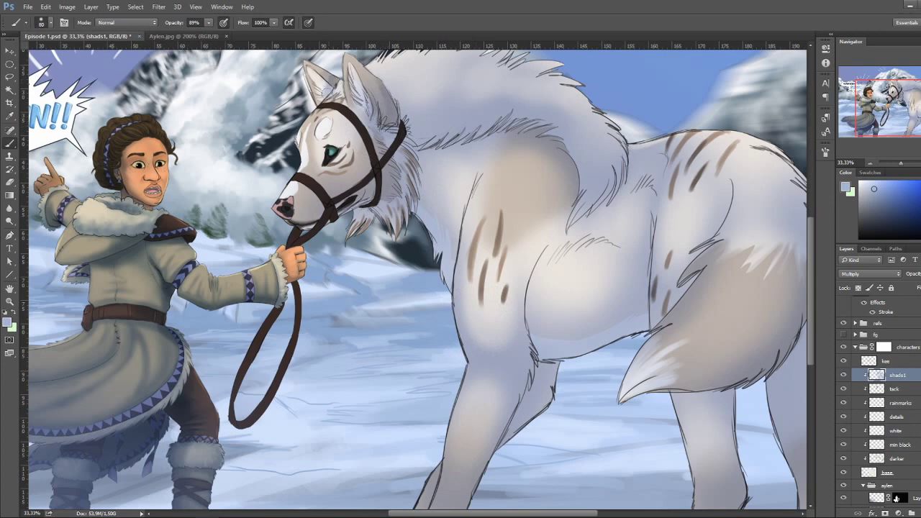
{"action": "key", "text": "bracketleft"}
{"action": "key", "text": "bracketleft"}
{"action": "key", "text": "bracketleft"}
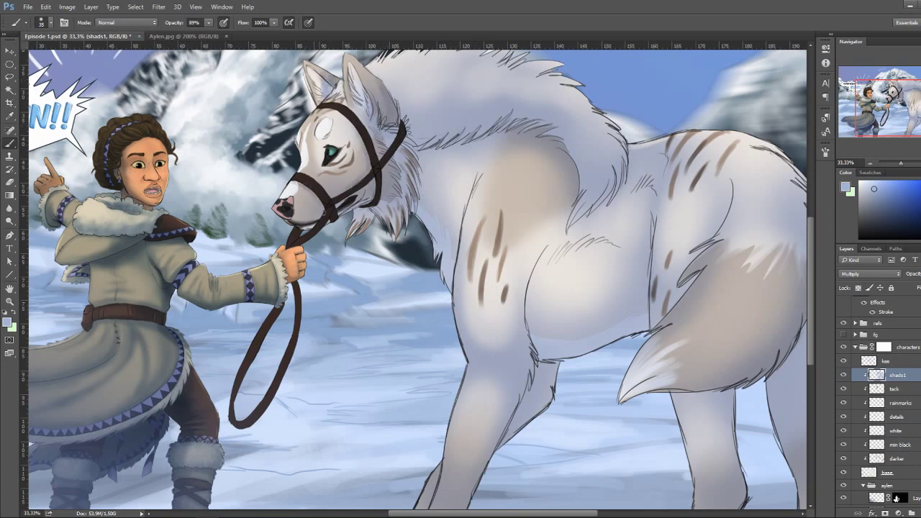
{"action": "key", "text": "bracketright"}
{"action": "key", "text": "bracketright"}
{"action": "key", "text": "bracketright"}
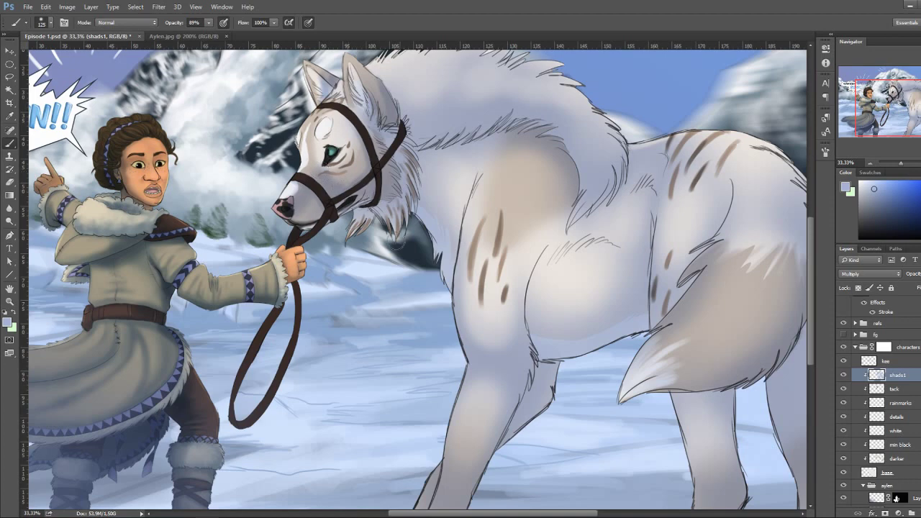
{"action": "key", "text": "bracketright"}
{"action": "key", "text": "bracketright"}
{"action": "key", "text": "bracketright"}
{"action": "left_click_drag", "start_coordinate": [534, 333], "coordinate": [569, 215]}
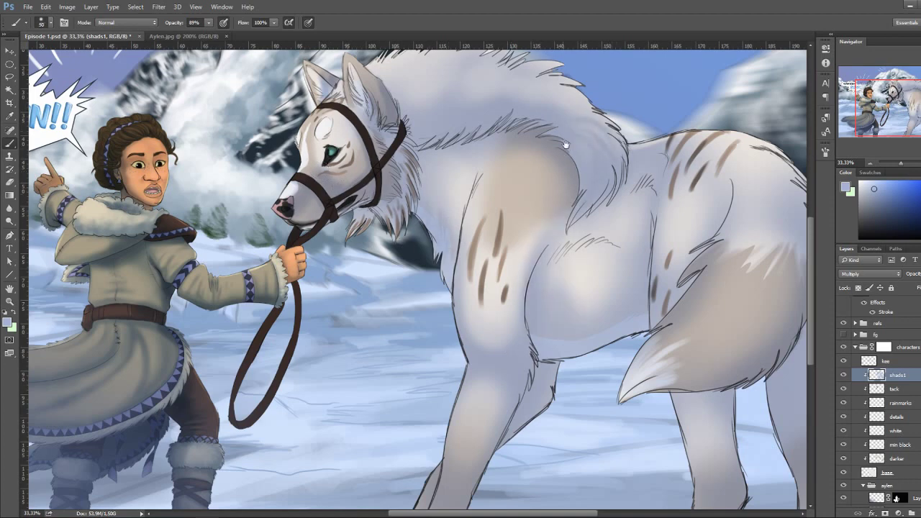
Paint fine dark fur strokes along the wolf's mane
{"action": "left_click_drag", "start_coordinate": [521, 87], "coordinate": [536, 167]}
{"action": "key", "text": "bracketleft"}
{"action": "key", "text": "bracketleft"}
{"action": "key", "text": "bracketleft"}
{"action": "left_click_drag", "start_coordinate": [575, 144], "coordinate": [468, 169]}
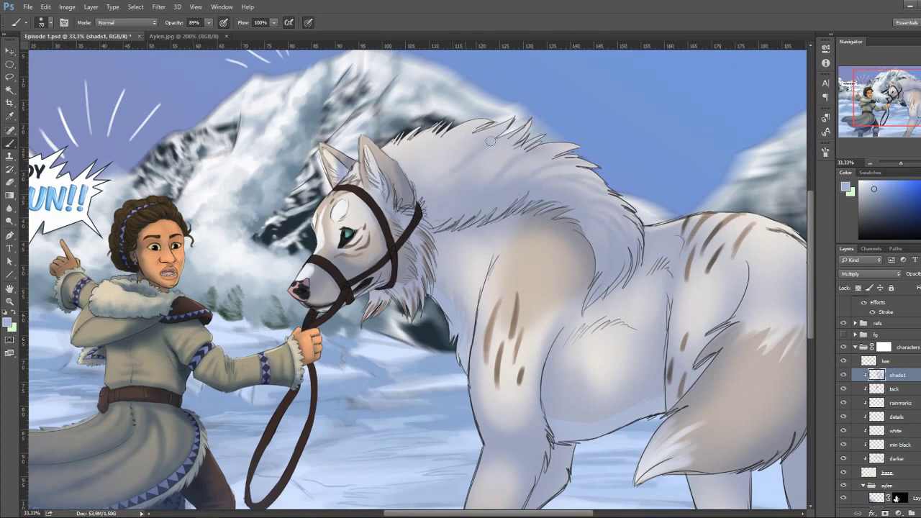
{"action": "left_click_drag", "start_coordinate": [521, 130], "coordinate": [493, 166]}
{"action": "left_click_drag", "start_coordinate": [482, 122], "coordinate": [420, 180]}
{"action": "left_click_drag", "start_coordinate": [410, 133], "coordinate": [360, 176]}
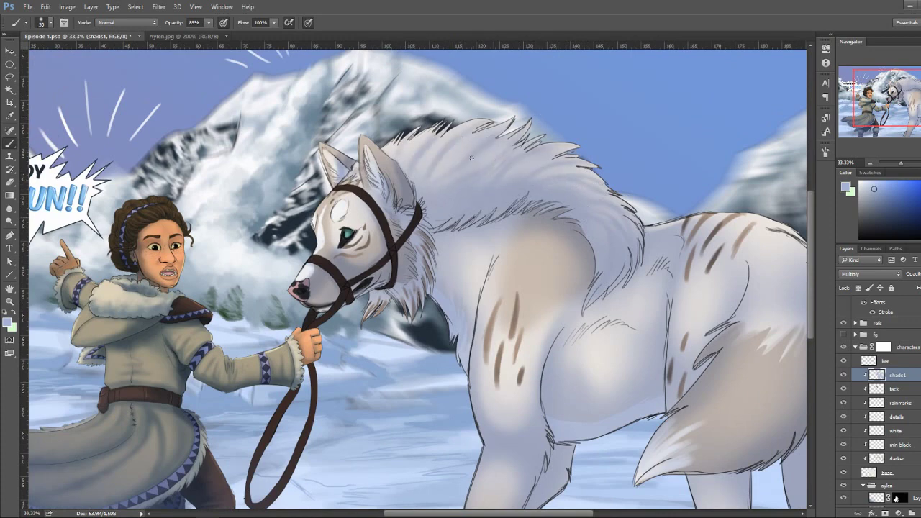
{"action": "mouse_move", "coordinate": [469, 141]}
{"action": "left_mouse_down"}
{"action": "mouse_move", "coordinate": [436, 178]}
{"action": "mouse_move", "coordinate": [474, 126]}
{"action": "left_mouse_up"}
{"action": "key", "text": "bracketright"}
{"action": "key", "text": "bracketright"}
{"action": "mouse_move", "coordinate": [400, 153]}
{"action": "left_mouse_down"}
{"action": "mouse_move", "coordinate": [431, 177]}
{"action": "mouse_move", "coordinate": [444, 169]}
{"action": "left_mouse_up"}
Shade the upper right of the tail with darker beige strokes
{"action": "mouse_move", "coordinate": [712, 444]}
{"action": "left_mouse_down"}
{"action": "mouse_move", "coordinate": [583, 403]}
{"action": "mouse_move", "coordinate": [521, 435]}
{"action": "left_mouse_up"}
{"action": "key", "text": "bracketleft"}
{"action": "key", "text": "bracketleft"}
{"action": "key", "text": "bracketleft"}
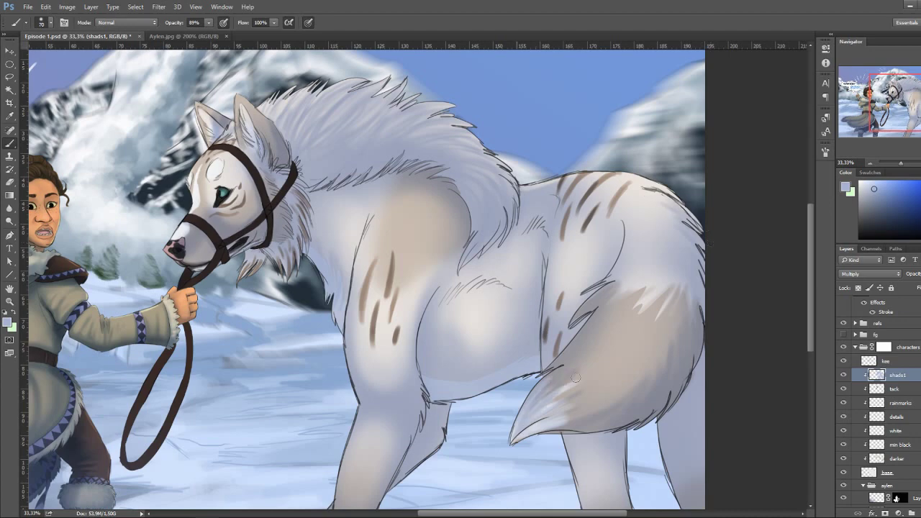
{"action": "key", "text": "bracketright"}
{"action": "key", "text": "bracketright"}
{"action": "key", "text": "bracketright"}
{"action": "left_click_drag", "start_coordinate": [633, 388], "coordinate": [665, 346]}
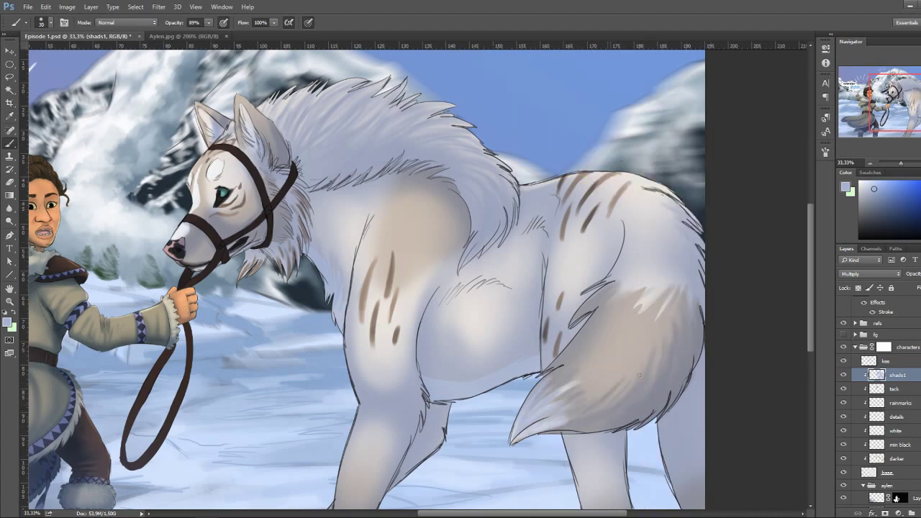
{"action": "mouse_move", "coordinate": [638, 375]}
{"action": "left_mouse_down"}
{"action": "mouse_move", "coordinate": [667, 378]}
{"action": "mouse_move", "coordinate": [669, 287]}
{"action": "left_mouse_up"}
Erase some tail and lower hind leg shading, then add a new layer above shads1
{"action": "key", "text": "e"}
{"action": "left_click_drag", "start_coordinate": [683, 338], "coordinate": [644, 233]}
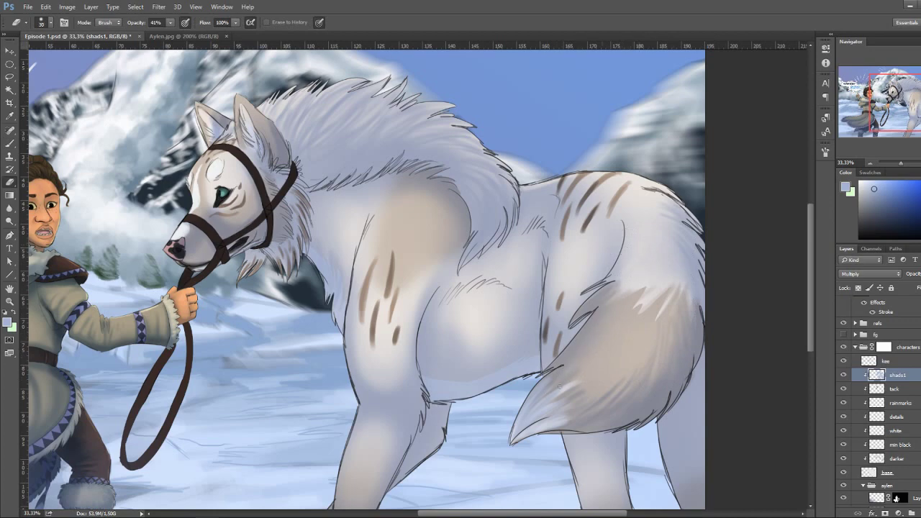
{"action": "left_click_drag", "start_coordinate": [558, 385], "coordinate": [541, 407]}
{"action": "left_click_drag", "start_coordinate": [625, 377], "coordinate": [615, 416]}
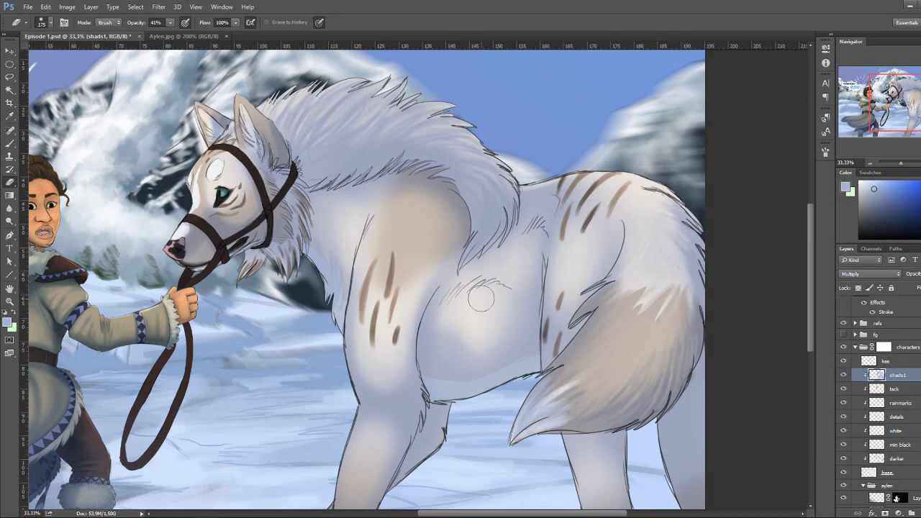
{"action": "key", "text": "]"}
{"action": "key", "text": "]"}
{"action": "key", "text": "]"}
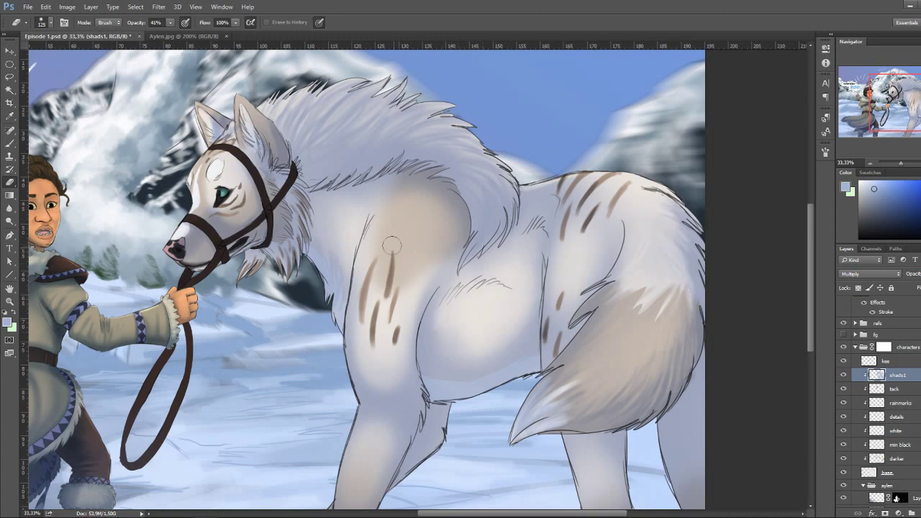
{"action": "left_click_drag", "start_coordinate": [392, 245], "coordinate": [425, 144]}
{"action": "left_click_drag", "start_coordinate": [653, 424], "coordinate": [640, 389]}
{"action": "key", "text": "["}
{"action": "key", "text": "["}
{"action": "key", "text": "["}
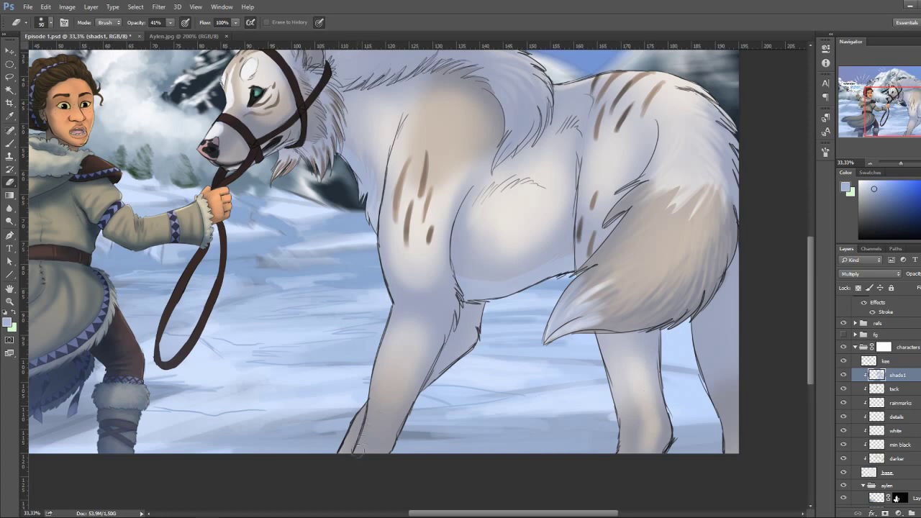
{"action": "key", "text": "bracketright"}
{"action": "key", "text": "bracketright"}
{"action": "key", "text": "bracketright"}
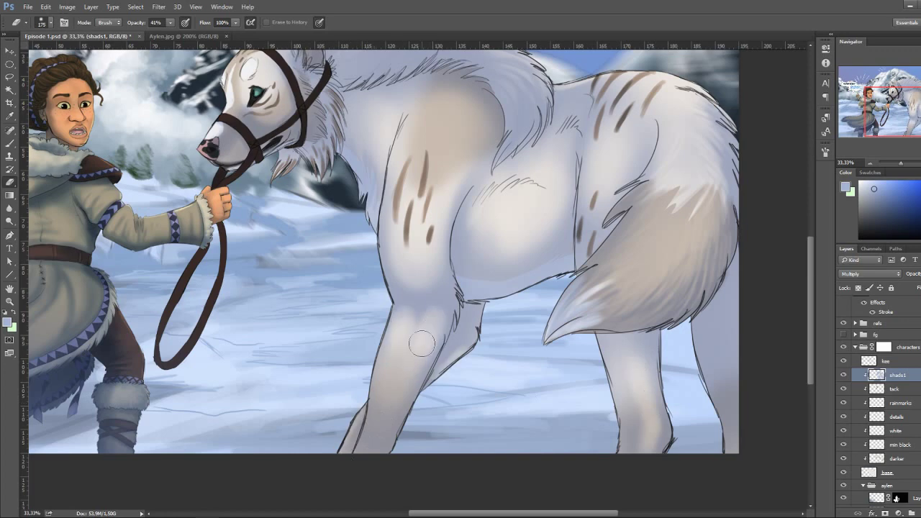
{"action": "mouse_move", "coordinate": [299, 216]}
{"action": "left_mouse_down"}
{"action": "mouse_move", "coordinate": [367, 334]}
{"action": "mouse_move", "coordinate": [425, 395]}
{"action": "left_mouse_up"}
{"action": "key", "text": "b"}
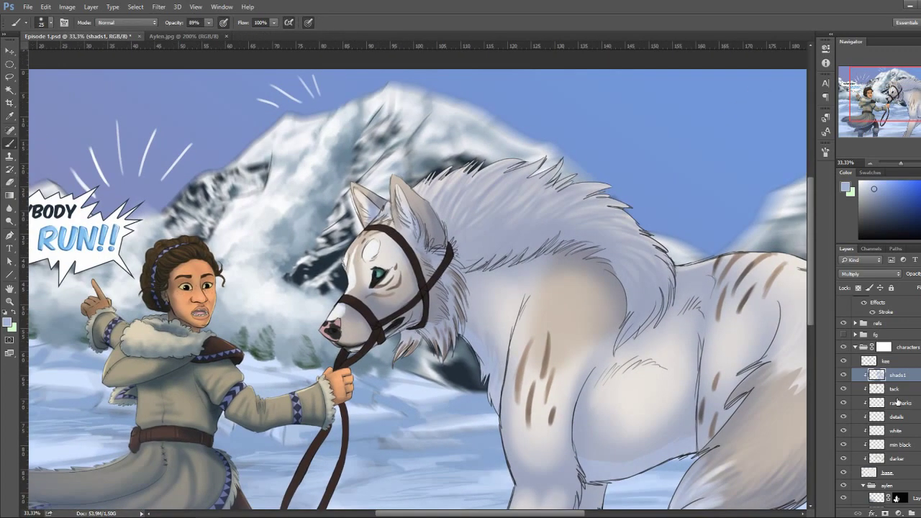
{"action": "key", "text": "ctrl+shift+alt+n"}
Set the new layer to Multiply, clip it to the layer below, and name it shads2
{"action": "left_click", "coordinate": [869, 273]}
{"action": "left_click", "coordinate": [856, 309]}
{"action": "key", "text": "ctrl+alt+g"}
{"action": "double_click", "coordinate": [891, 375]}
{"action": "type", "text": "shads2"}
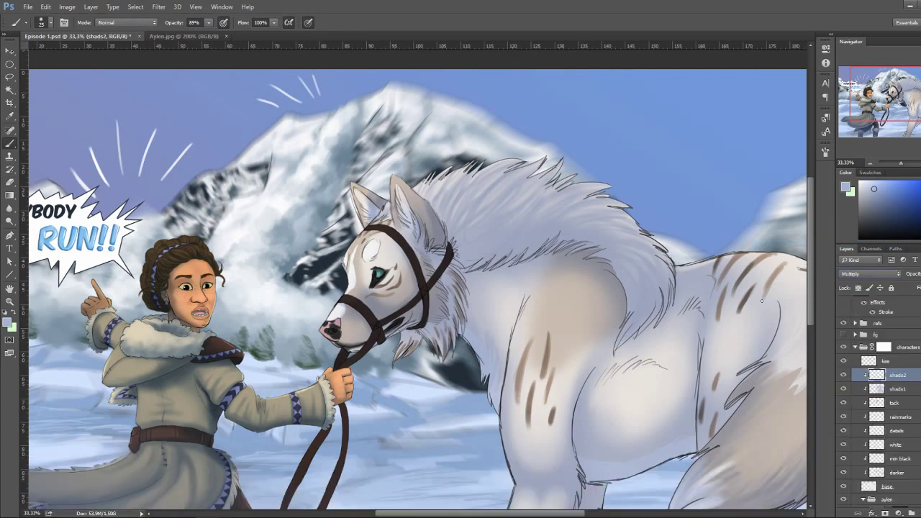
{"action": "key", "text": "Return"}
Paint shading on the wolf's shoulder, hind thigh, inner legs and where hind leg meets tail
{"action": "mouse_move", "coordinate": [468, 302]}
{"action": "left_mouse_down"}
{"action": "mouse_move", "coordinate": [460, 263]}
{"action": "mouse_move", "coordinate": [475, 280]}
{"action": "mouse_move", "coordinate": [512, 253]}
{"action": "mouse_move", "coordinate": [381, 144]}
{"action": "left_mouse_up"}
{"action": "key", "text": "bracketright"}
{"action": "key", "text": "bracketright"}
{"action": "key", "text": "bracketright"}
{"action": "mouse_move", "coordinate": [654, 388]}
{"action": "left_mouse_down"}
{"action": "mouse_move", "coordinate": [698, 338]}
{"action": "mouse_move", "coordinate": [719, 460]}
{"action": "left_mouse_up"}
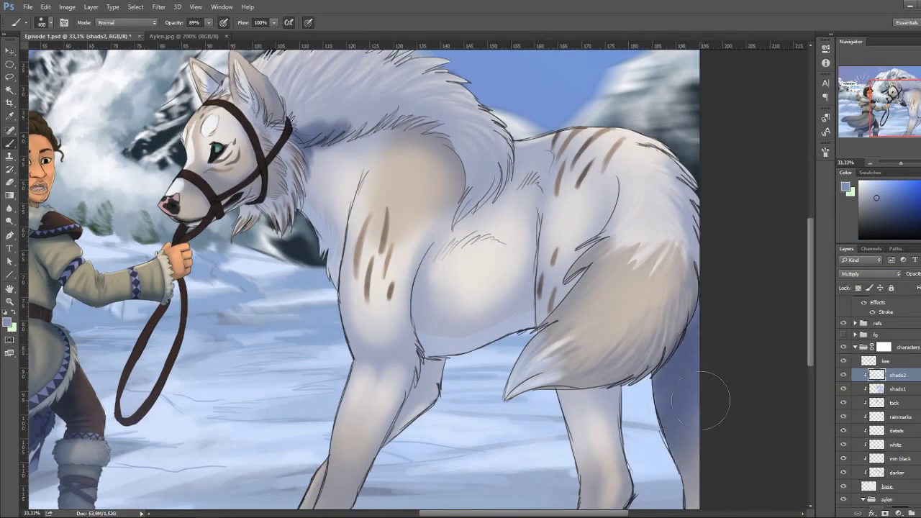
{"action": "left_click_drag", "start_coordinate": [691, 302], "coordinate": [676, 496]}
{"action": "key", "text": "bracketleft"}
{"action": "mouse_move", "coordinate": [430, 411]}
{"action": "left_mouse_down"}
{"action": "mouse_move", "coordinate": [438, 360]}
{"action": "mouse_move", "coordinate": [389, 450]}
{"action": "left_mouse_up"}
{"action": "left_click_drag", "start_coordinate": [414, 389], "coordinate": [381, 460]}
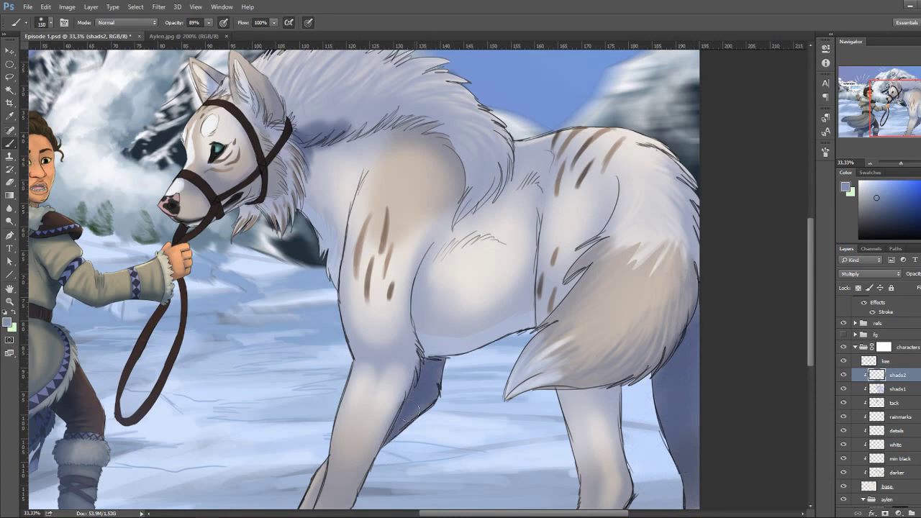
{"action": "left_click_drag", "start_coordinate": [302, 511], "coordinate": [344, 435]}
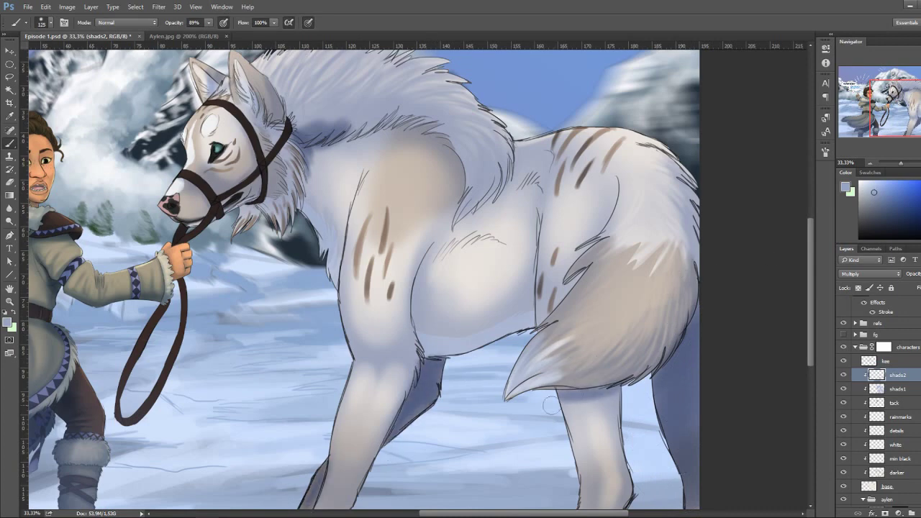
{"action": "left_click_drag", "start_coordinate": [561, 399], "coordinate": [626, 392]}
{"action": "mouse_move", "coordinate": [504, 400]}
{"action": "left_mouse_down"}
{"action": "mouse_move", "coordinate": [683, 302]}
{"action": "mouse_move", "coordinate": [518, 384]}
{"action": "mouse_move", "coordinate": [532, 360]}
{"action": "mouse_move", "coordinate": [512, 383]}
{"action": "left_mouse_up"}
Shade the wolf's back, rump, neck and shoulder, adding faint fur strokes along the mane
{"action": "key", "text": "bracketleft"}
{"action": "key", "text": "bracketleft"}
{"action": "key", "text": "bracketleft"}
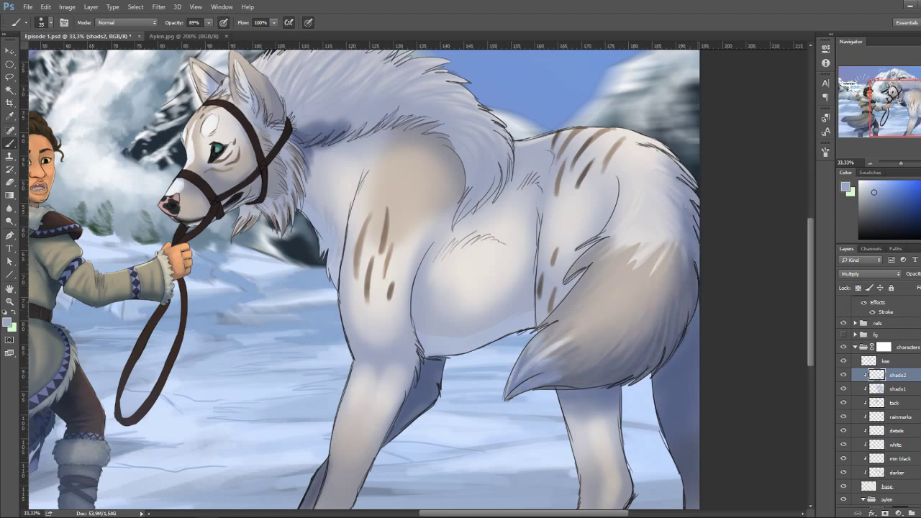
{"action": "left_click_drag", "start_coordinate": [683, 207], "coordinate": [582, 131]}
{"action": "mouse_move", "coordinate": [464, 223]}
{"action": "left_mouse_down"}
{"action": "mouse_move", "coordinate": [481, 171]}
{"action": "mouse_move", "coordinate": [472, 202]}
{"action": "mouse_move", "coordinate": [466, 146]}
{"action": "left_mouse_up"}
{"action": "mouse_move", "coordinate": [475, 188]}
{"action": "left_mouse_down"}
{"action": "mouse_move", "coordinate": [320, 148]}
{"action": "mouse_move", "coordinate": [295, 101]}
{"action": "left_mouse_up"}
{"action": "left_click_drag", "start_coordinate": [309, 141], "coordinate": [325, 229]}
{"action": "key", "text": "bracketright"}
{"action": "key", "text": "bracketright"}
{"action": "key", "text": "bracketright"}
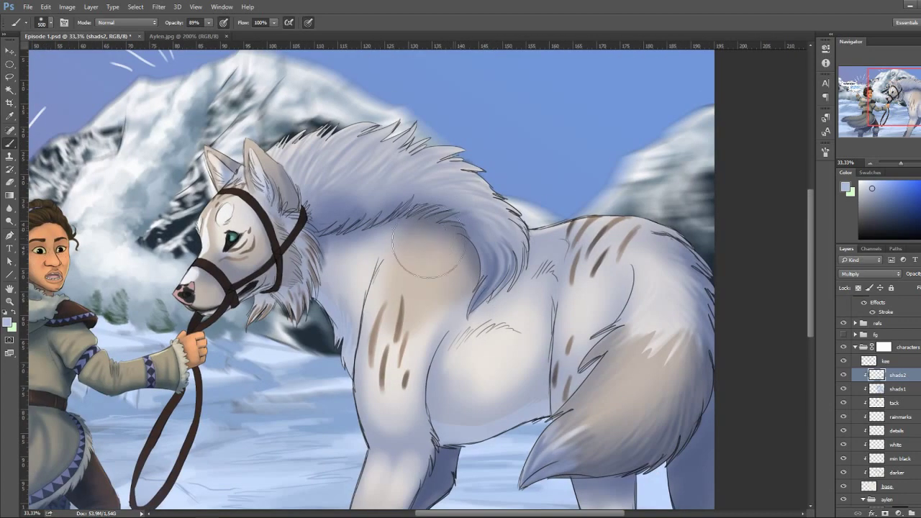
{"action": "left_click_drag", "start_coordinate": [424, 248], "coordinate": [490, 288]}
{"action": "key", "text": "bracketleft"}
{"action": "mouse_move", "coordinate": [484, 235]}
{"action": "left_mouse_down"}
{"action": "mouse_move", "coordinate": [523, 259]}
{"action": "mouse_move", "coordinate": [492, 214]}
{"action": "left_mouse_up"}
{"action": "key", "text": "bracketright"}
{"action": "mouse_move", "coordinate": [331, 188]}
{"action": "left_mouse_down"}
{"action": "mouse_move", "coordinate": [428, 193]}
{"action": "mouse_move", "coordinate": [444, 216]}
{"action": "left_mouse_up"}
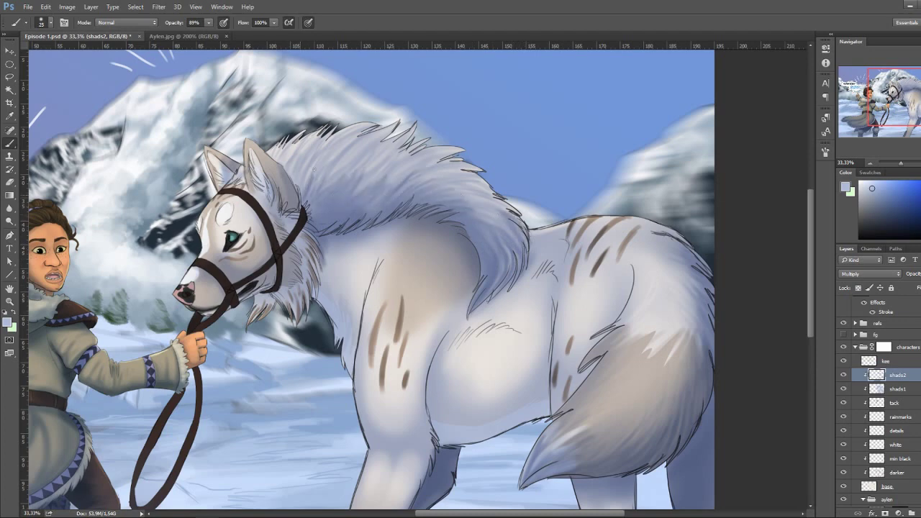
{"action": "key", "text": "e"}
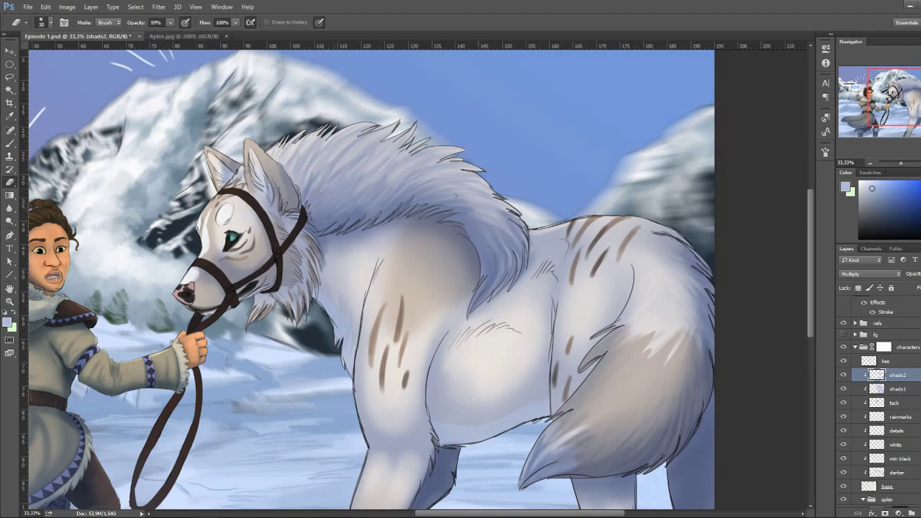
Lighten the mane by erasing shading on both shads1 and shads2, then save
{"action": "key", "text": "alt+bracketleft"}
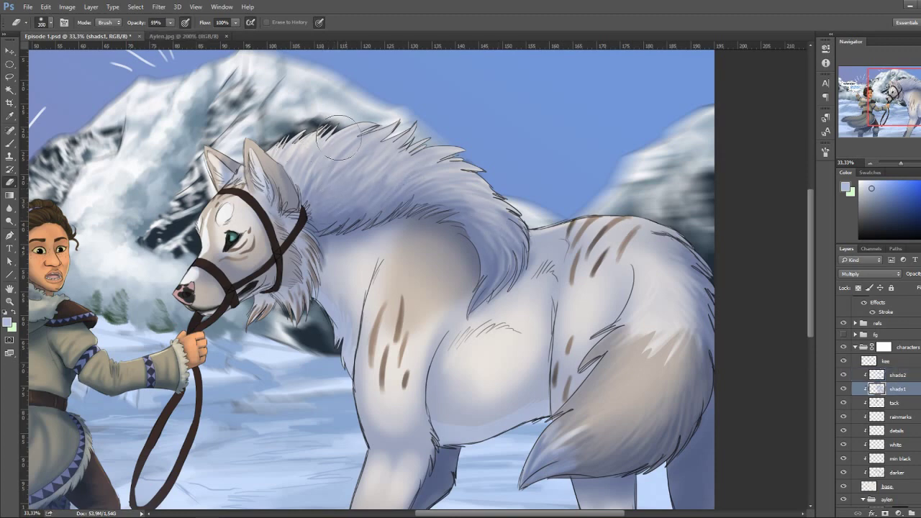
{"action": "key", "text": "bracketleft"}
{"action": "key", "text": "bracketleft"}
{"action": "key", "text": "bracketleft"}
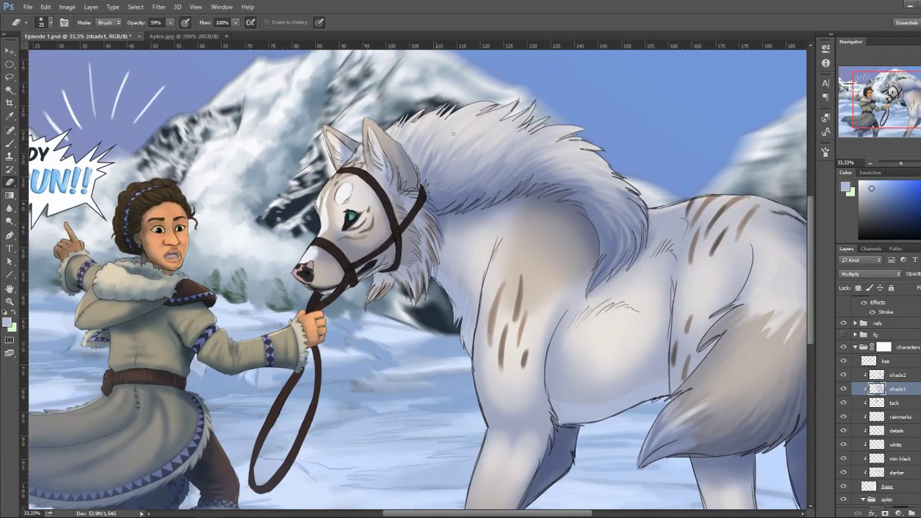
{"action": "key", "text": "bracketleft"}
{"action": "left_click_drag", "start_coordinate": [578, 160], "coordinate": [623, 199]}
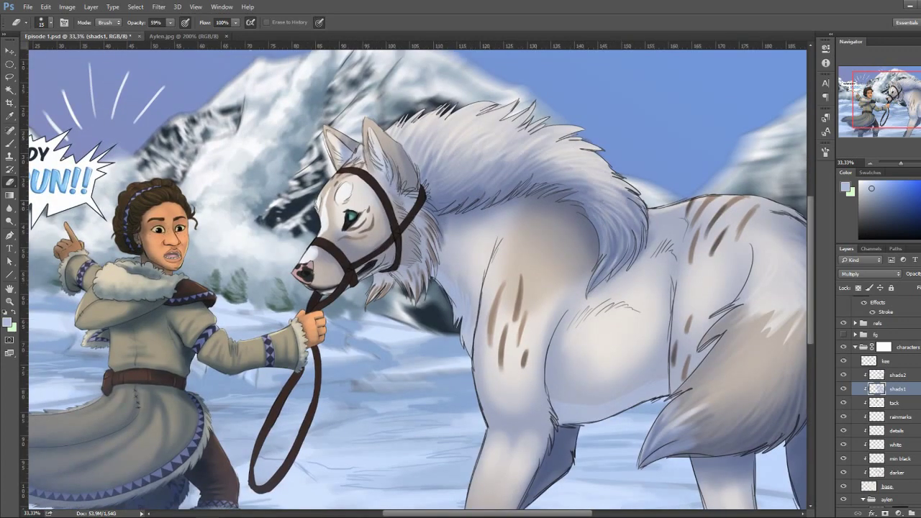
{"action": "left_click_drag", "start_coordinate": [612, 265], "coordinate": [642, 205]}
{"action": "key", "text": "alt+bracketright"}
{"action": "key", "text": "bracketright"}
{"action": "mouse_move", "coordinate": [603, 273]}
{"action": "left_mouse_down"}
{"action": "mouse_move", "coordinate": [622, 231]}
{"action": "mouse_move", "coordinate": [608, 195]}
{"action": "left_mouse_up"}
{"action": "left_click_drag", "start_coordinate": [618, 234], "coordinate": [625, 192]}
{"action": "left_click_drag", "start_coordinate": [535, 348], "coordinate": [664, 377]}
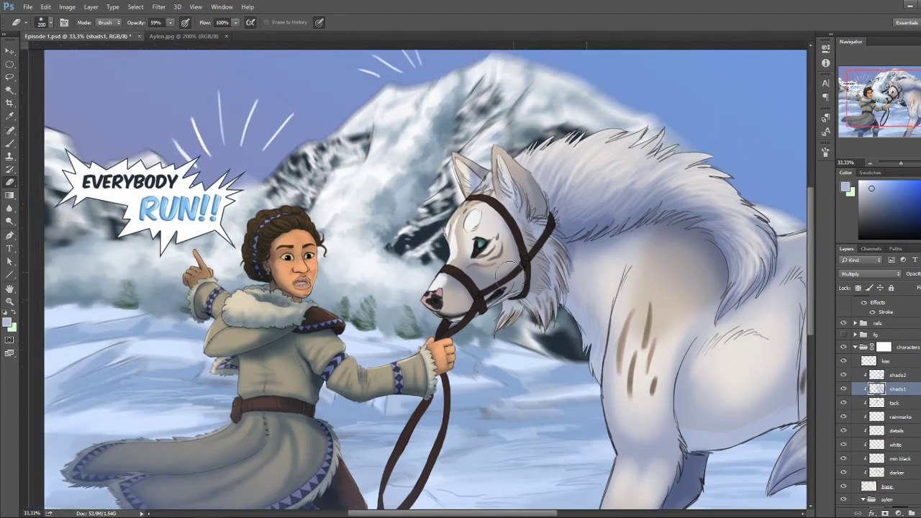
{"action": "key", "text": "ctrl+s"}
Paint darker bluish shading across the wolf's belly
{"action": "key", "text": "b"}
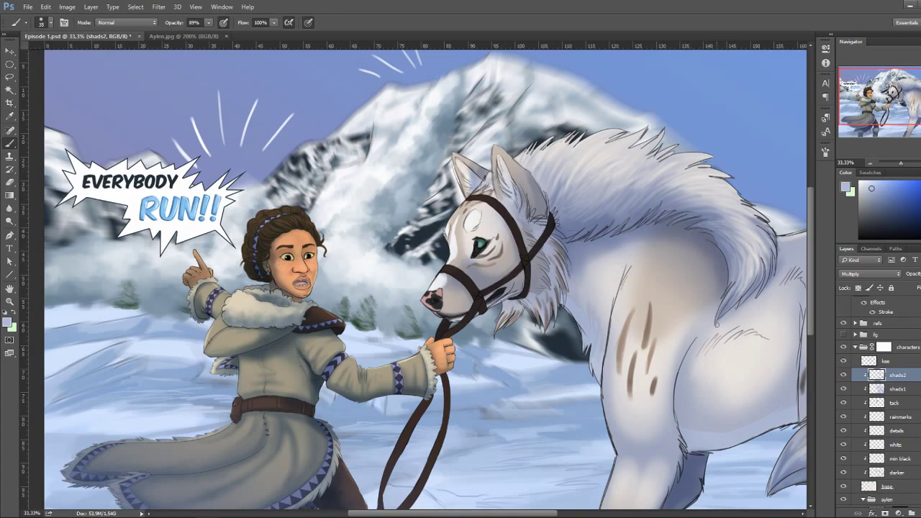
{"action": "scroll", "coordinate": [774, 273], "scroll_direction": "up", "scroll_amount": 1}
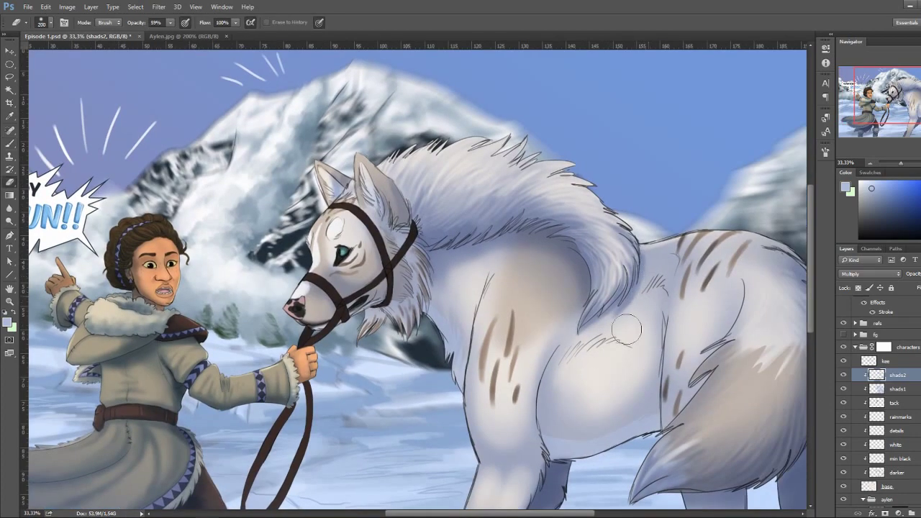
{"action": "scroll", "coordinate": [618, 331], "scroll_direction": "down", "scroll_amount": 1}
{"action": "key", "text": "bracketright"}
{"action": "key", "text": "bracketright"}
{"action": "key", "text": "bracketright"}
{"action": "mouse_move", "coordinate": [608, 374]}
{"action": "left_mouse_down"}
{"action": "mouse_move", "coordinate": [648, 417]}
{"action": "mouse_move", "coordinate": [684, 403]}
{"action": "mouse_move", "coordinate": [716, 362]}
{"action": "left_mouse_up"}
{"action": "key", "text": "bracketleft"}
{"action": "key", "text": "bracketleft"}
{"action": "key", "text": "bracketleft"}
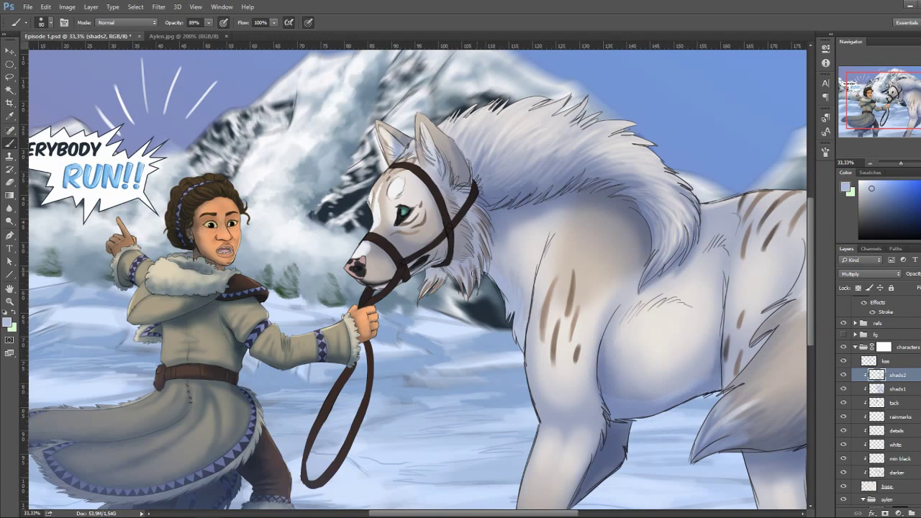
{"action": "key", "text": "bracketleft"}
{"action": "key", "text": "bracketleft"}
{"action": "key", "text": "bracketleft"}
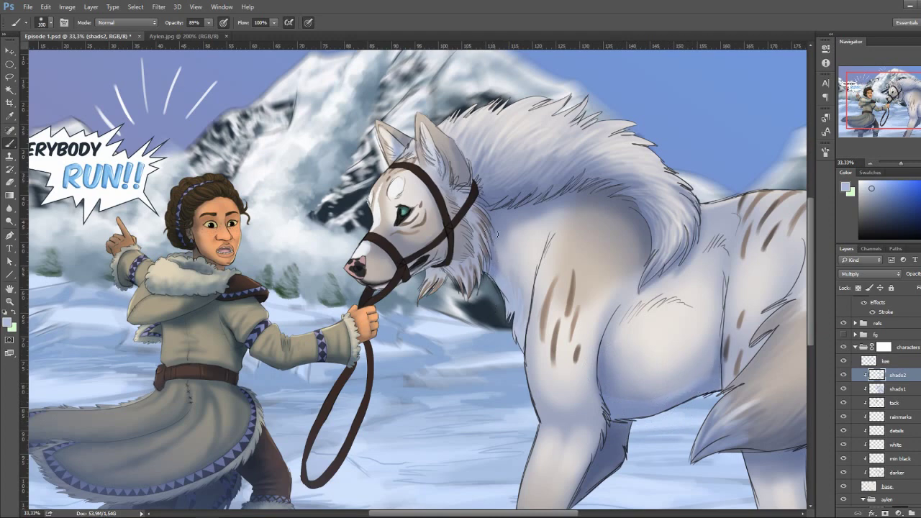
{"action": "key", "text": "bracketleft"}
{"action": "key", "text": "bracketleft"}
{"action": "key", "text": "bracketleft"}
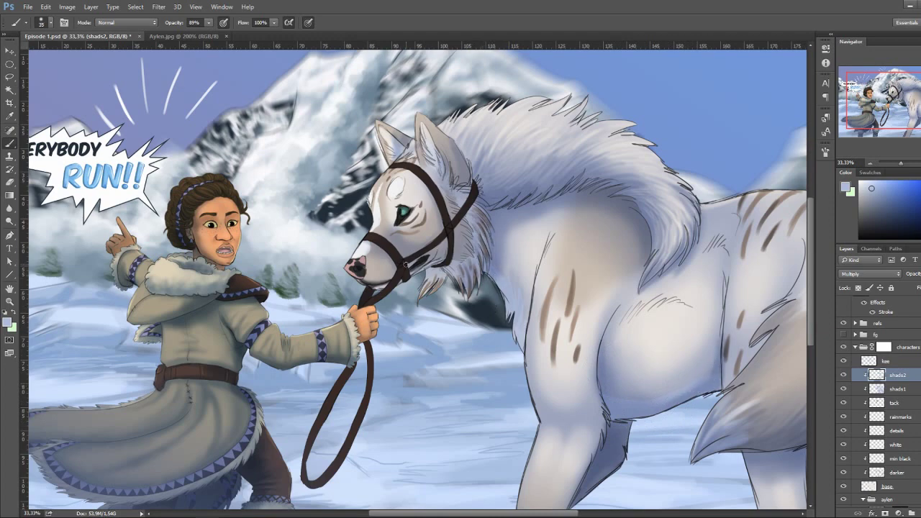
{"action": "key", "text": "bracketright"}
{"action": "key", "text": "bracketright"}
{"action": "key", "text": "bracketright"}
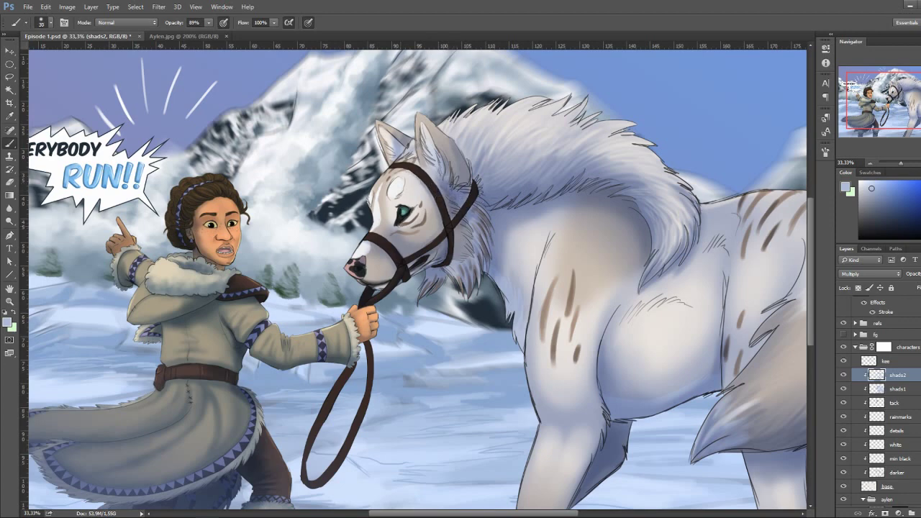
Darken the wolf's cheek and the area near its eye, then zoom out and save
{"action": "left_click_drag", "start_coordinate": [397, 228], "coordinate": [402, 250]}
{"action": "key", "text": "e"}
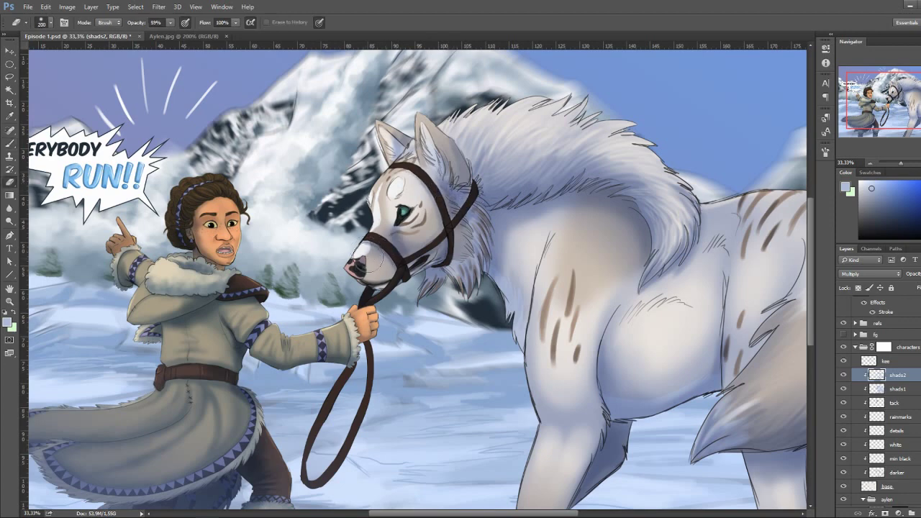
{"action": "key", "text": "b"}
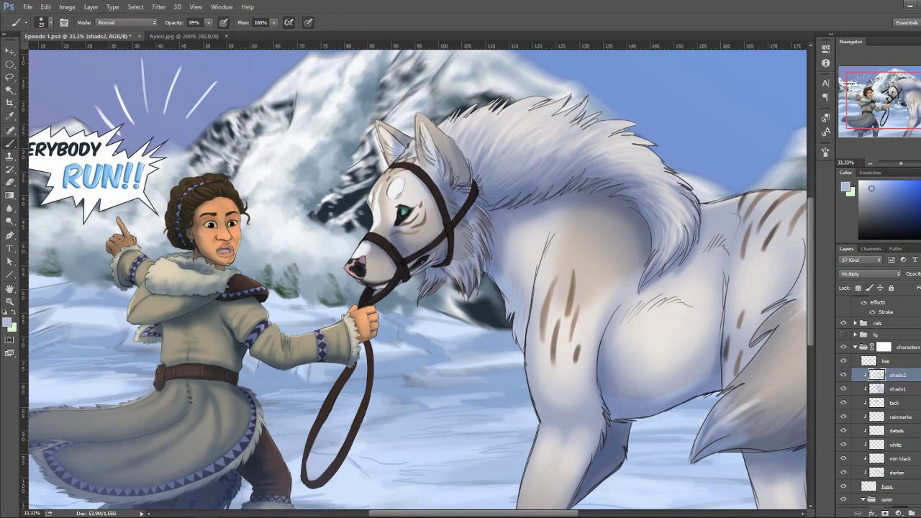
{"action": "key", "text": "e"}
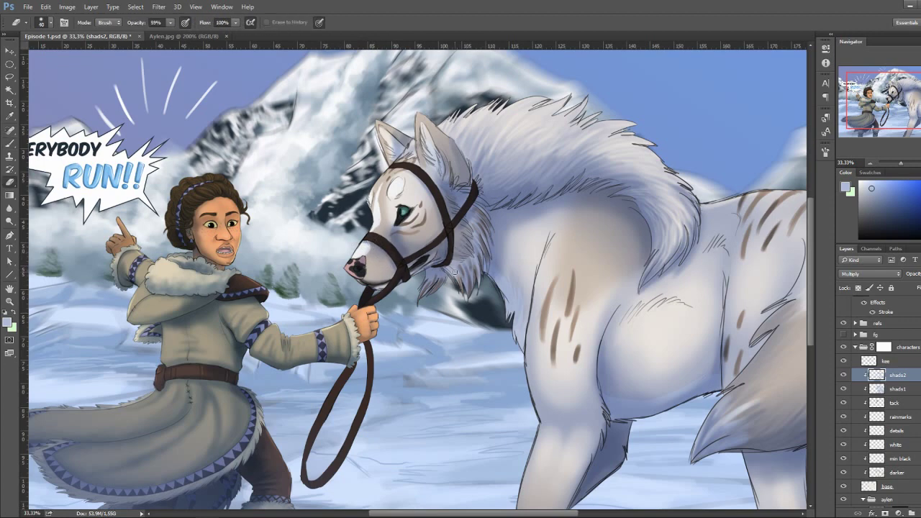
{"action": "left_click", "coordinate": [889, 389]}
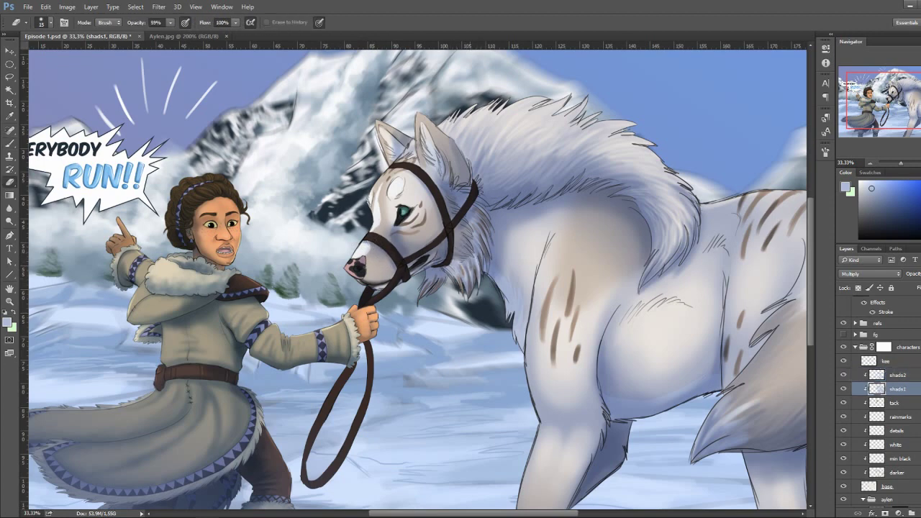
{"action": "mouse_move", "coordinate": [396, 209]}
{"action": "left_mouse_down"}
{"action": "mouse_move", "coordinate": [460, 250]}
{"action": "mouse_move", "coordinate": [450, 273]}
{"action": "left_mouse_up"}
{"action": "key", "text": "b"}
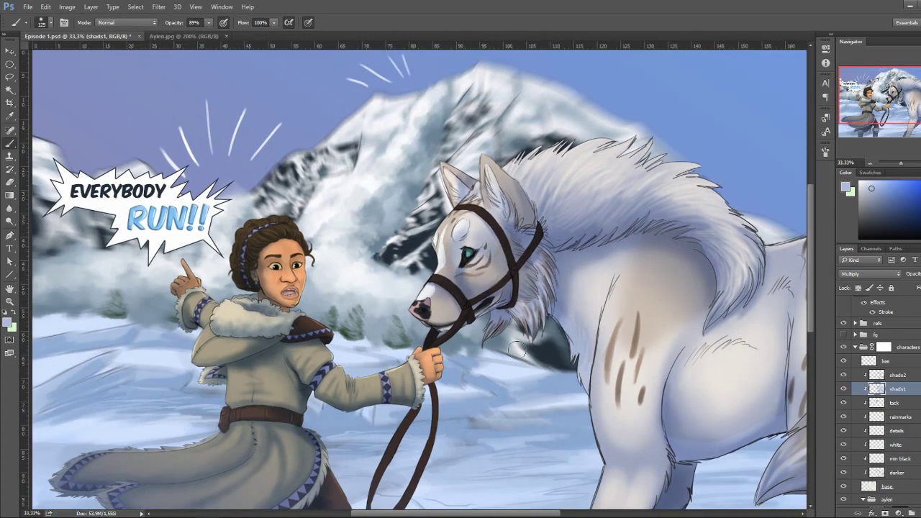
{"action": "key", "text": "ctrl+minus"}
{"action": "key", "text": "ctrl+s"}
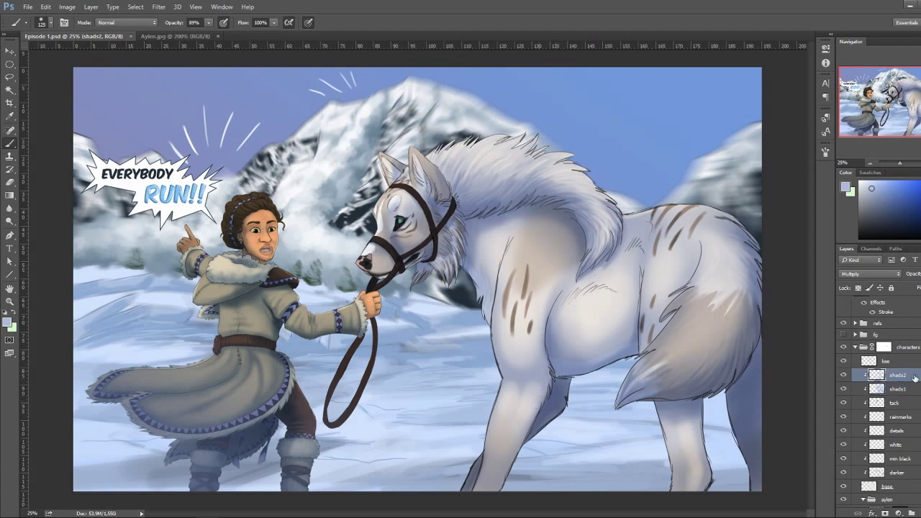
Create a new layer above kee and draw a sky-blue gradient on it
{"action": "key", "text": "ctrl+shift+alt+n"}
{"action": "left_click_drag", "start_coordinate": [914, 375], "coordinate": [913, 357]}
{"action": "key", "text": "g"}
{"action": "left_click", "coordinate": [646, 191], "text": "alt"}
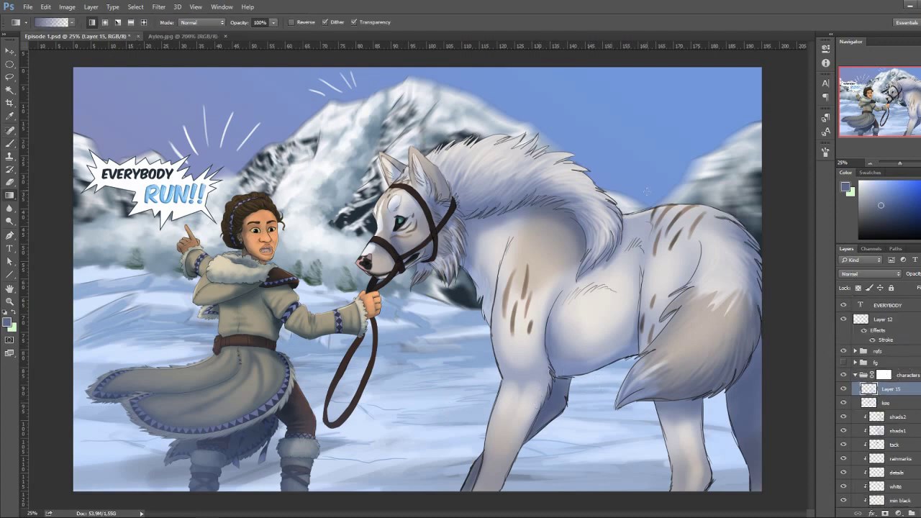
{"action": "left_click_drag", "start_coordinate": [581, 478], "coordinate": [580, 483]}
{"action": "key", "text": "ctrl+z"}
{"action": "left_click_drag", "start_coordinate": [596, 266], "coordinate": [668, 500]}
{"action": "scroll", "coordinate": [878, 432], "scroll_direction": "down", "scroll_amount": 1}
{"action": "scroll", "coordinate": [877, 431], "scroll_direction": "down", "scroll_amount": 2}
Magic Wand the wolf on the base layer and mask the gradient layer to that selection
{"action": "left_click", "coordinate": [886, 447]}
{"action": "key", "text": "w"}
{"action": "left_click", "coordinate": [720, 456]}
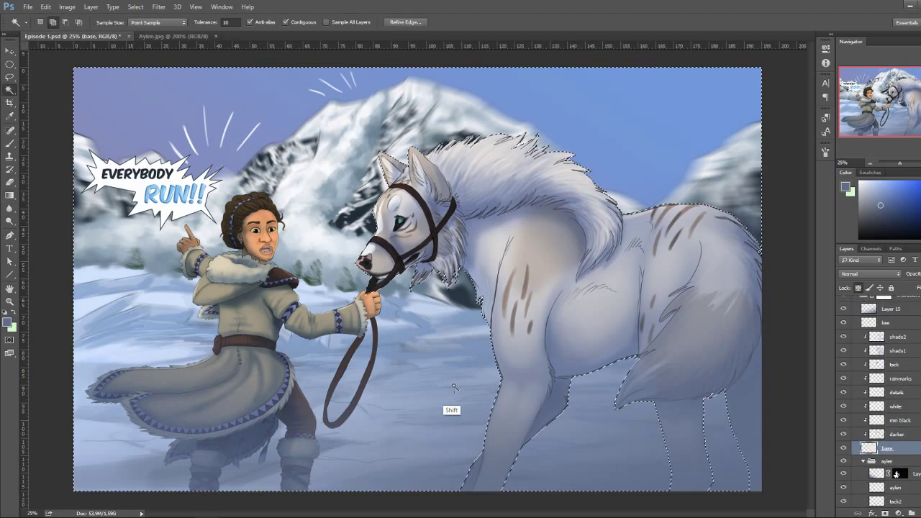
{"action": "left_click", "coordinate": [890, 309]}
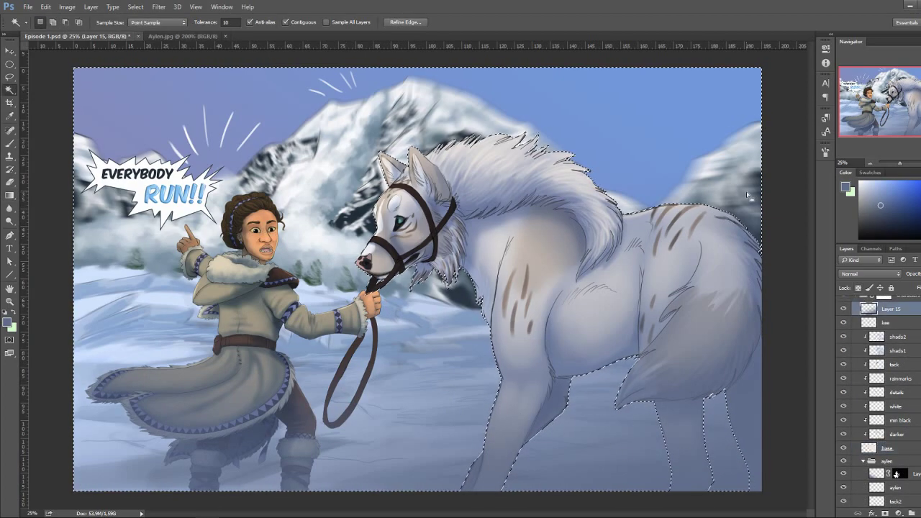
{"action": "scroll", "coordinate": [881, 402], "scroll_direction": "up", "scroll_amount": 3}
{"action": "left_click", "coordinate": [886, 508]}
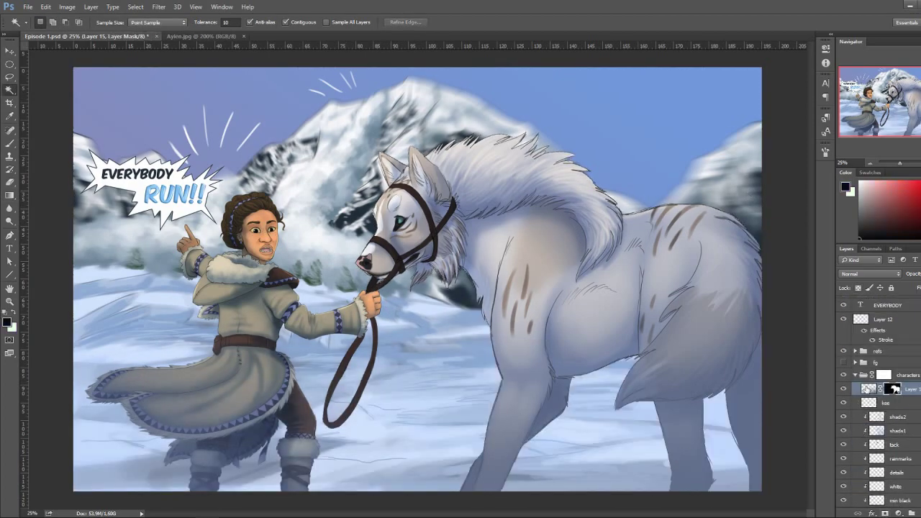
{"action": "left_click", "coordinate": [868, 389]}
Try an extra darkening gradient on the wolf's lower body, undo it, and save
{"action": "key", "text": "g"}
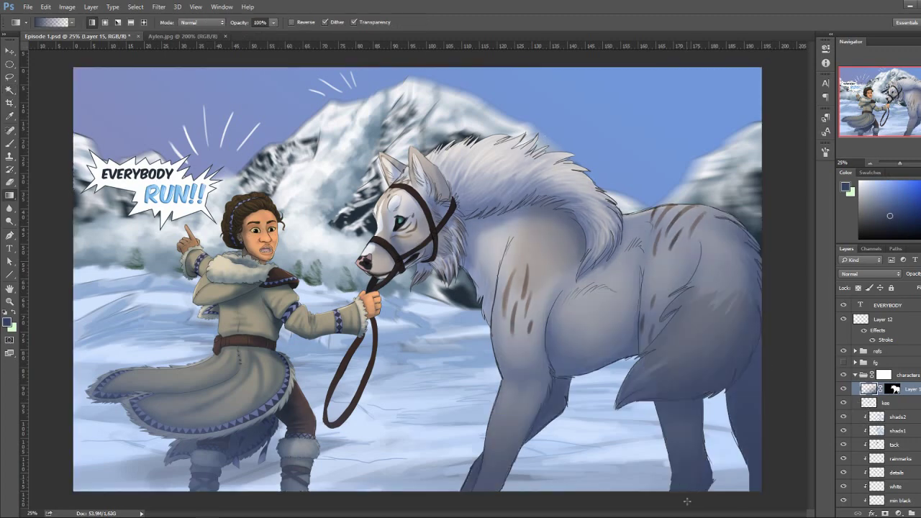
{"action": "left_click_drag", "start_coordinate": [687, 501], "coordinate": [628, 271]}
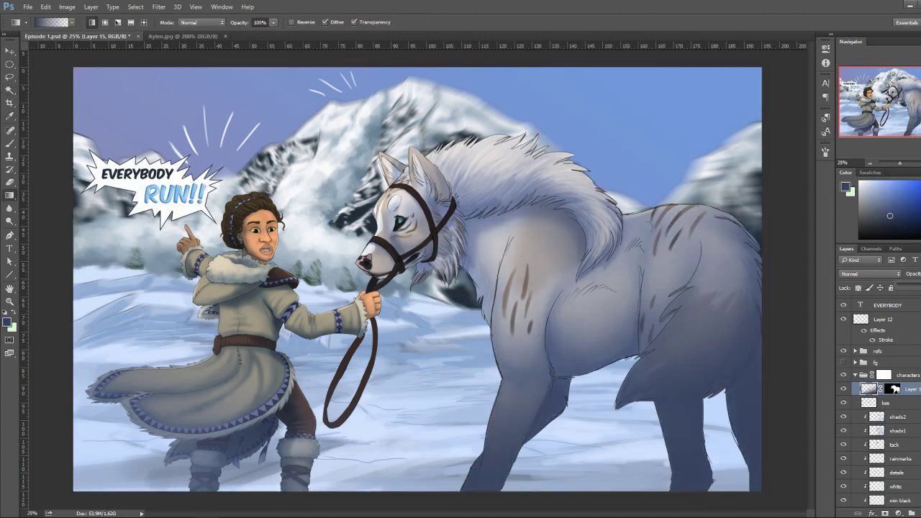
{"action": "key", "text": "ctrl+z"}
{"action": "key", "text": "ctrl+s"}
Add a new layer set to Overlay blending and zoom in on the painting
{"action": "key", "text": "v"}
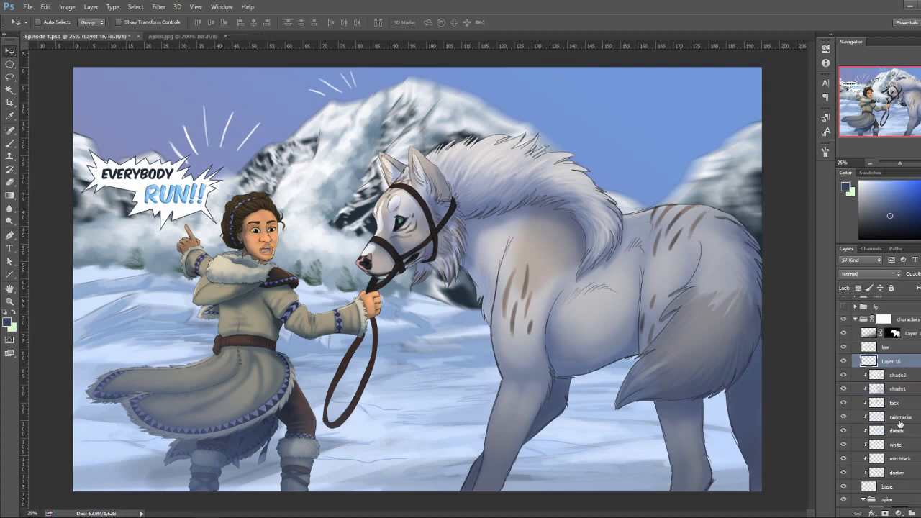
{"action": "left_click", "coordinate": [869, 274]}
{"action": "left_click", "coordinate": [848, 371]}
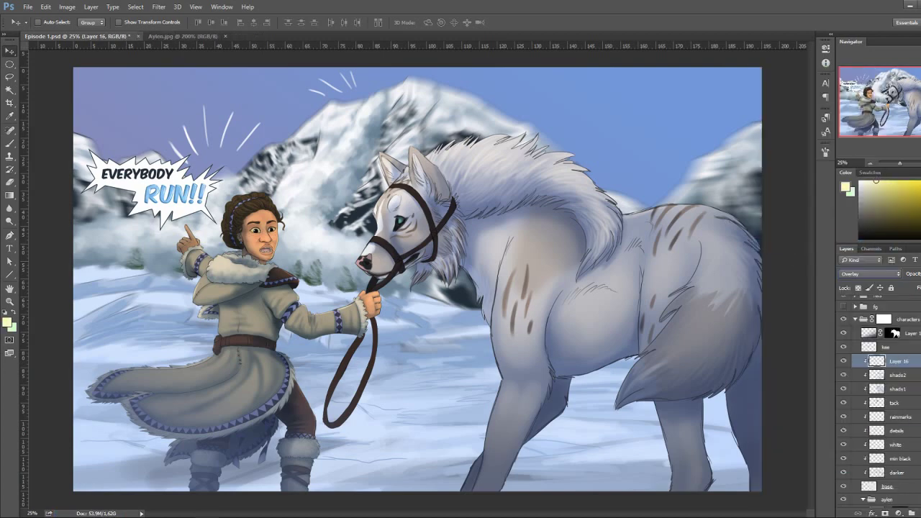
{"action": "key", "text": "ctrl+plus"}
{"action": "key", "text": "b"}
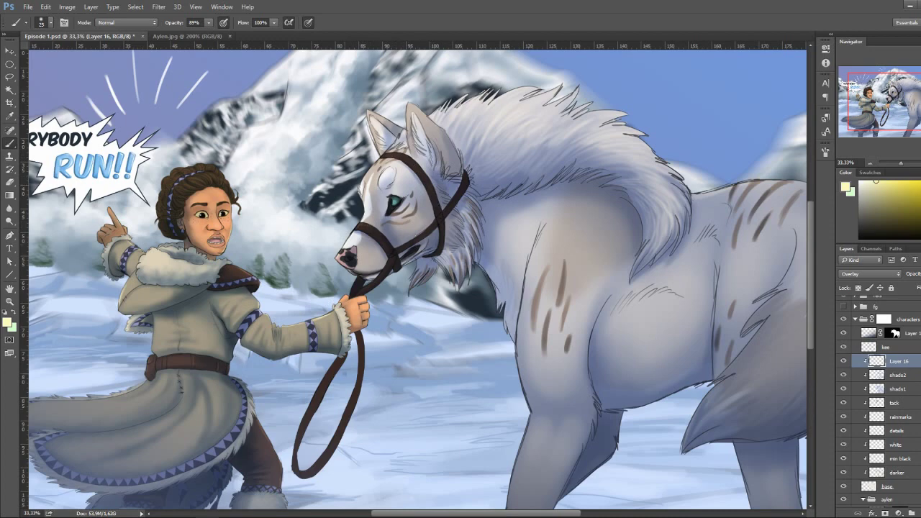
Select the tack2 layer from the artwork and adjust the brush opacity
{"action": "scroll", "coordinate": [877, 395], "scroll_direction": "up", "scroll_amount": 1}
{"action": "scroll", "coordinate": [878, 396], "scroll_direction": "up", "scroll_amount": 1}
{"action": "scroll", "coordinate": [878, 396], "scroll_direction": "up", "scroll_amount": 1}
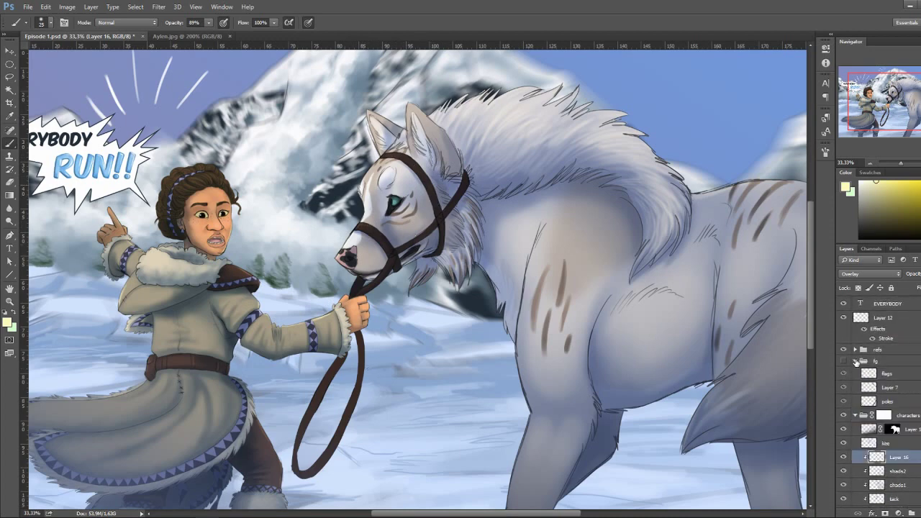
{"action": "scroll", "coordinate": [878, 395], "scroll_direction": "up", "scroll_amount": 1}
{"action": "right_click", "coordinate": [344, 309], "text": "ctrl"}
{"action": "left_click", "coordinate": [376, 351]}
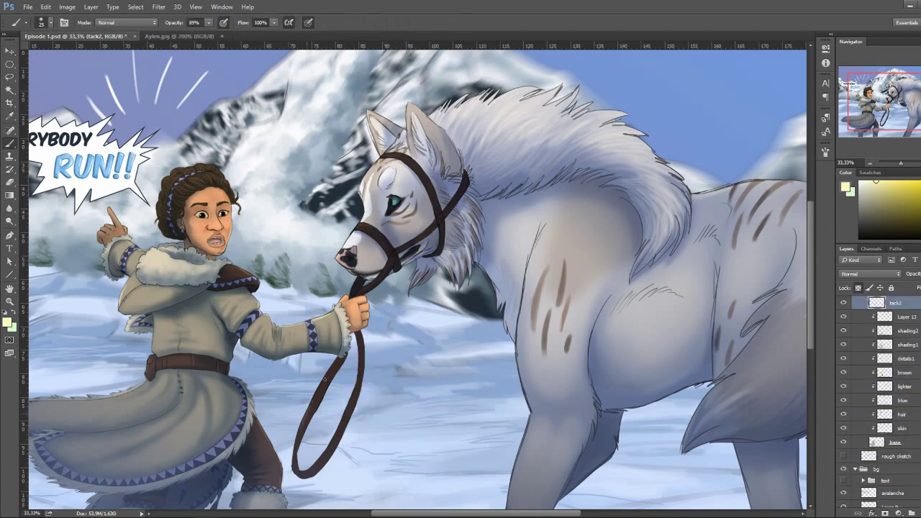
{"action": "left_click", "coordinate": [208, 23]}
On Layer 16, paint warm overlay on the wolf's belly and highlight cheek, forehead and ears
{"action": "left_click", "coordinate": [589, 271], "text": "ctrl"}
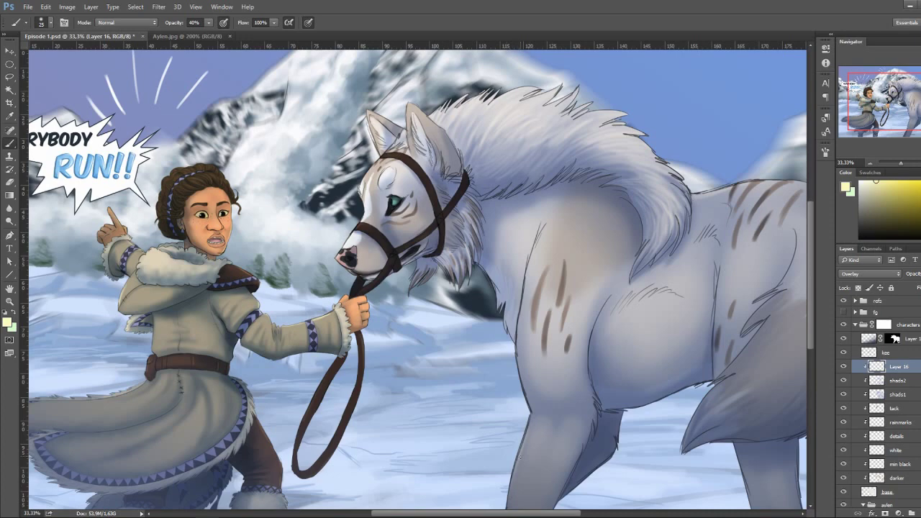
{"action": "left_click_drag", "start_coordinate": [561, 291], "coordinate": [579, 237]}
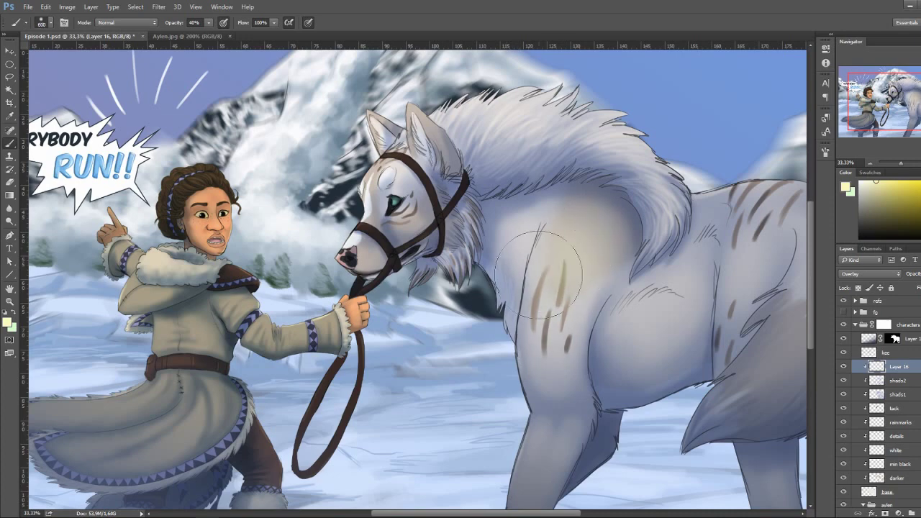
{"action": "left_click_drag", "start_coordinate": [736, 280], "coordinate": [805, 403]}
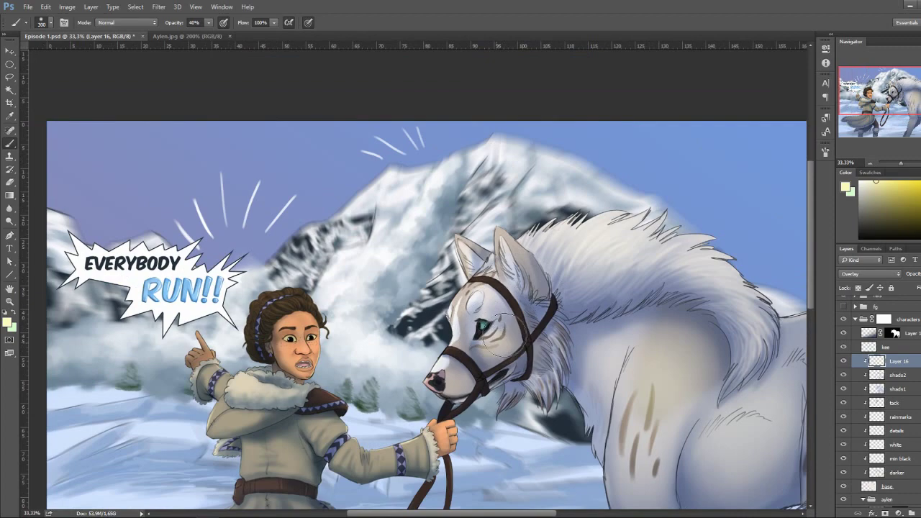
{"action": "left_click_drag", "start_coordinate": [496, 338], "coordinate": [532, 269]}
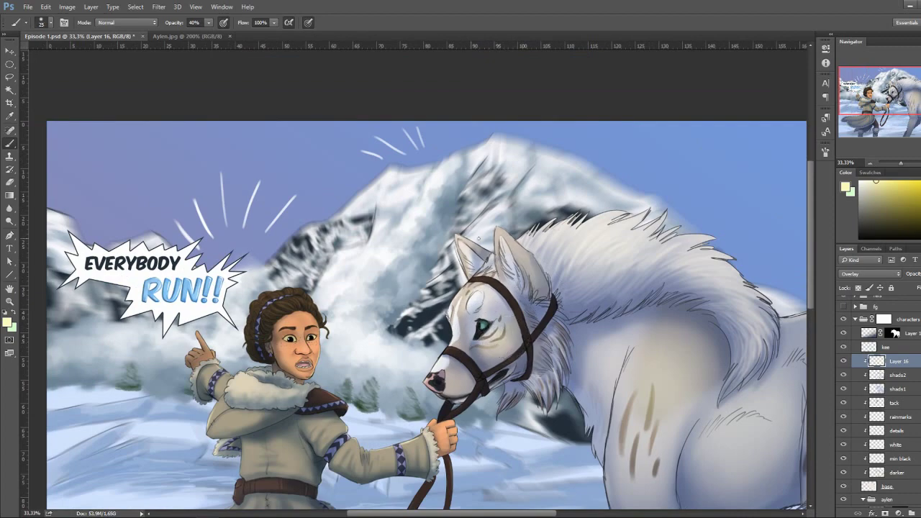
{"action": "left_click_drag", "start_coordinate": [801, 338], "coordinate": [672, 245]}
{"action": "left_click_drag", "start_coordinate": [757, 216], "coordinate": [754, 69]}
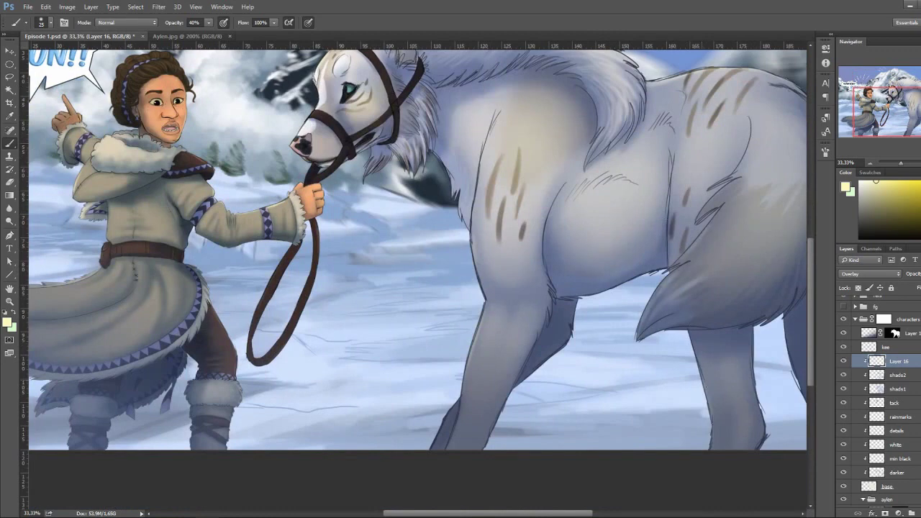
{"action": "left_click_drag", "start_coordinate": [444, 244], "coordinate": [472, 377]}
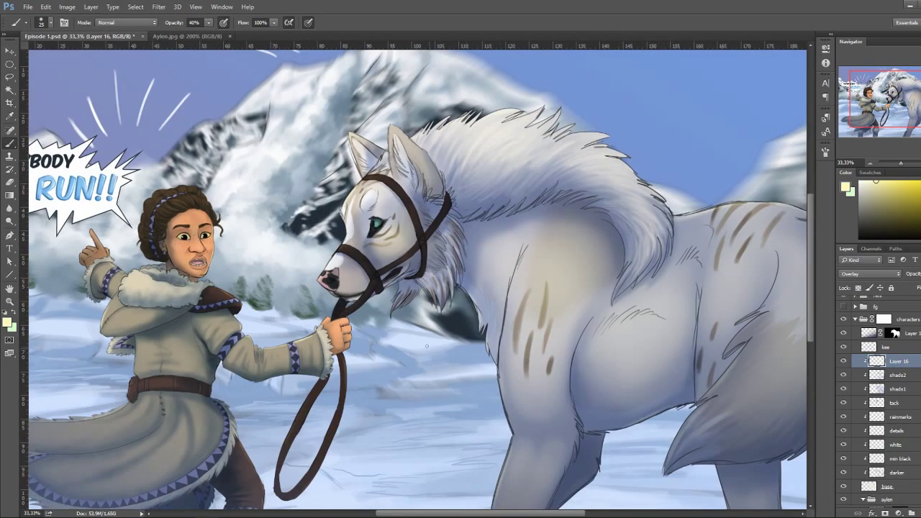
{"action": "left_click_drag", "start_coordinate": [427, 346], "coordinate": [455, 389]}
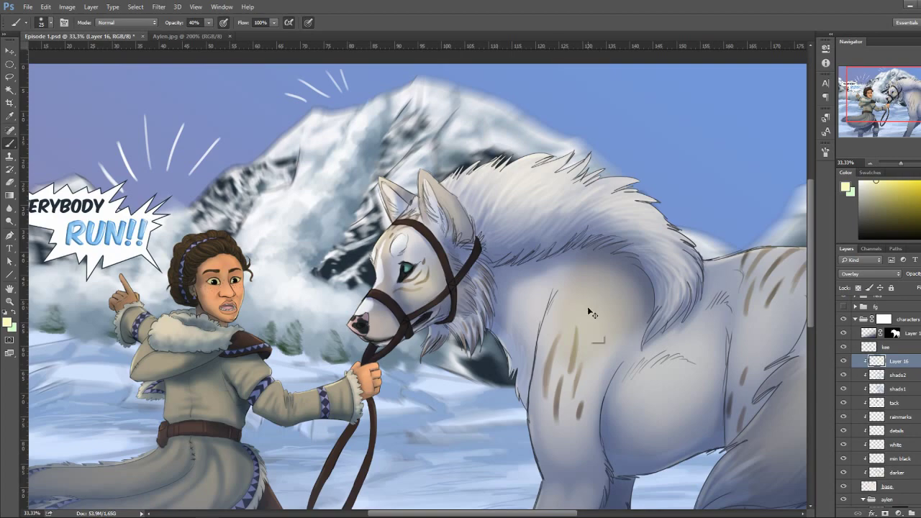
Zoom out, select the kee layer and raise the brush opacity to 79%
{"action": "key", "text": "ctrl+minus"}
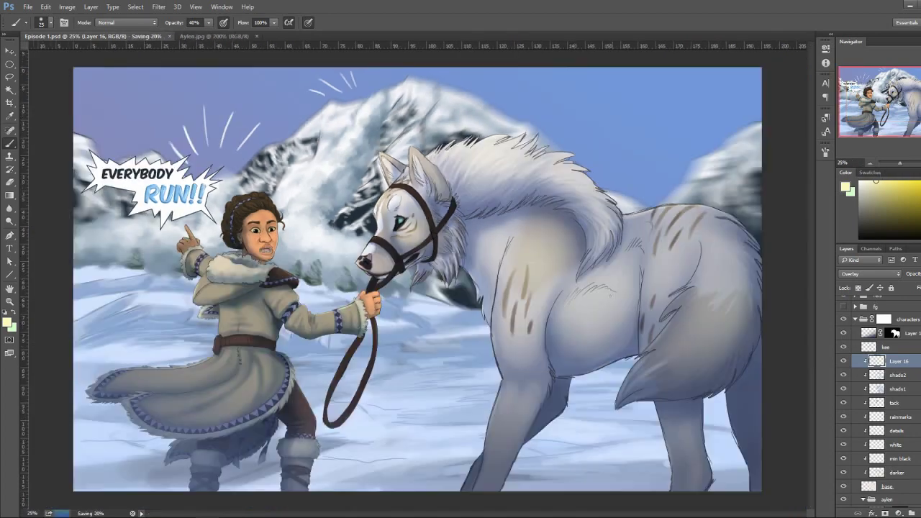
{"action": "key", "text": "alt+bracketright"}
{"action": "left_click", "coordinate": [533, 417], "text": "alt"}
{"action": "key", "text": "bracketright"}
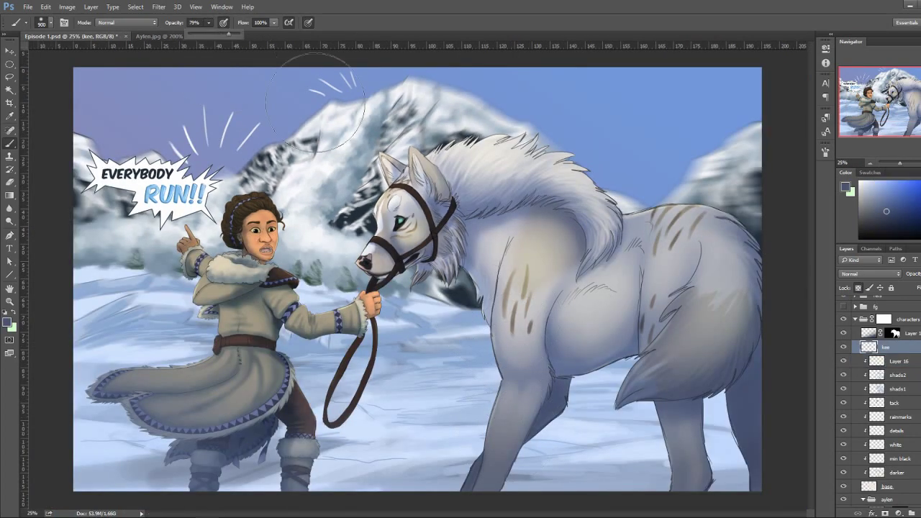
{"action": "left_click_drag", "start_coordinate": [208, 22], "coordinate": [222, 34]}
{"action": "key", "text": "bracketleft"}
Set a dark maroon colour with a brush around size 125, and save the document
{"action": "key", "text": "d"}
{"action": "key", "text": "bracketleft"}
{"action": "key", "text": "bracketleft"}
{"action": "key", "text": "bracketleft"}
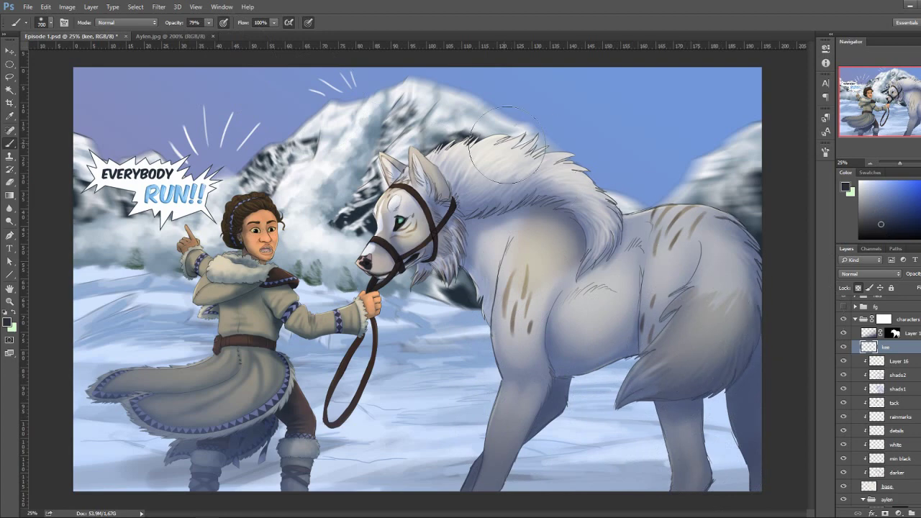
{"action": "left_click", "coordinate": [379, 210], "text": "alt"}
{"action": "left_click", "coordinate": [358, 264], "text": "alt"}
{"action": "key", "text": "bracketright"}
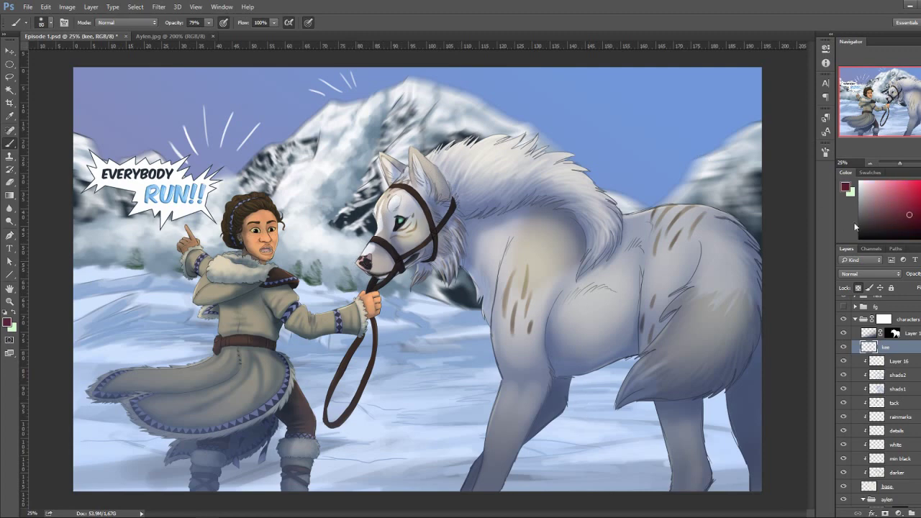
{"action": "key", "text": "ctrl+s"}
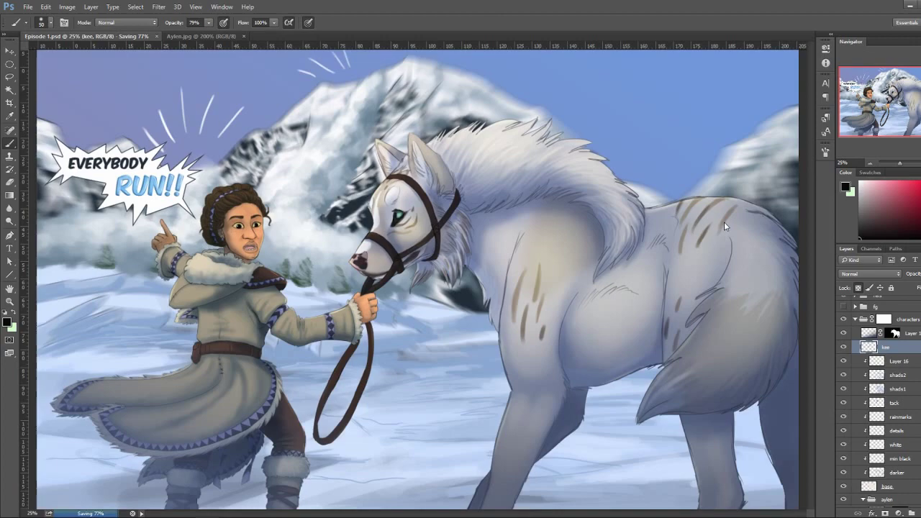
Select the girl's aylen layer and pick a dark maroon painting colour
{"action": "key", "text": "v"}
{"action": "key", "text": "ctrl+plus"}
{"action": "right_click", "coordinate": [397, 222]}
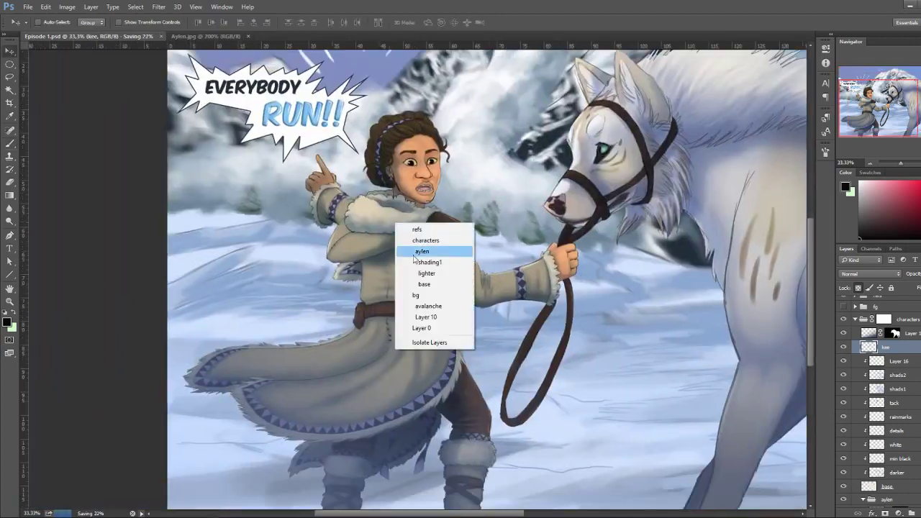
{"action": "left_click", "coordinate": [413, 243]}
{"action": "key", "text": "b"}
{"action": "left_click", "coordinate": [548, 321], "text": "alt"}
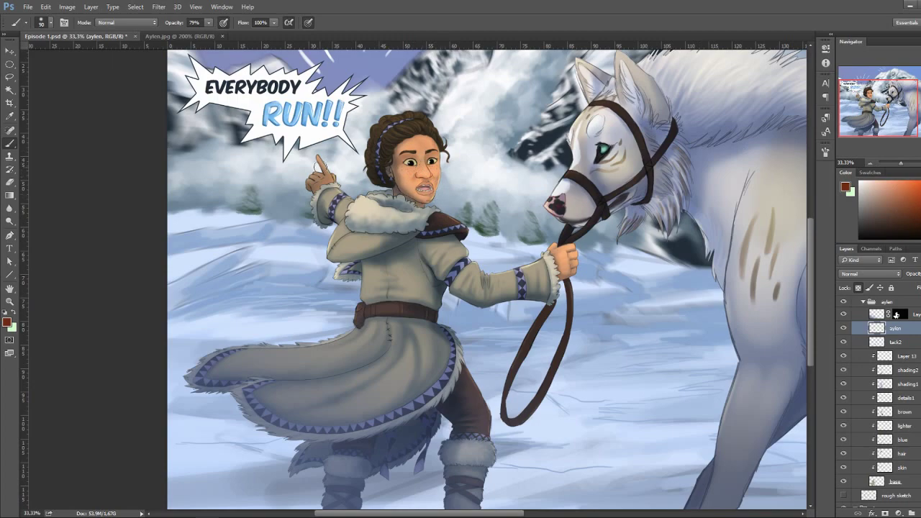
Shade the girl's coat with sampled dark brown and lighter tan at brush sizes 30 and 125
{"action": "key", "text": "ctrl+plus"}
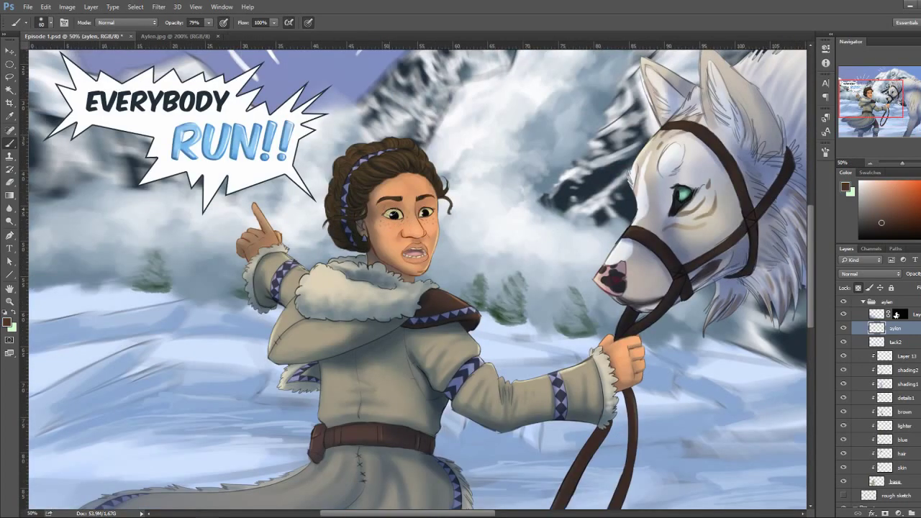
{"action": "left_click", "coordinate": [407, 216], "text": "alt"}
{"action": "key", "text": "bracketleft"}
{"action": "left_click", "coordinate": [389, 370], "text": "alt"}
{"action": "key", "text": "bracketright"}
{"action": "key", "text": "bracketright"}
{"action": "key", "text": "bracketright"}
{"action": "key", "text": "bracketright"}
{"action": "scroll", "coordinate": [360, 352], "scroll_direction": "down", "scroll_amount": 5}
{"action": "scroll", "coordinate": [364, 311], "scroll_direction": "left", "scroll_amount": 2}
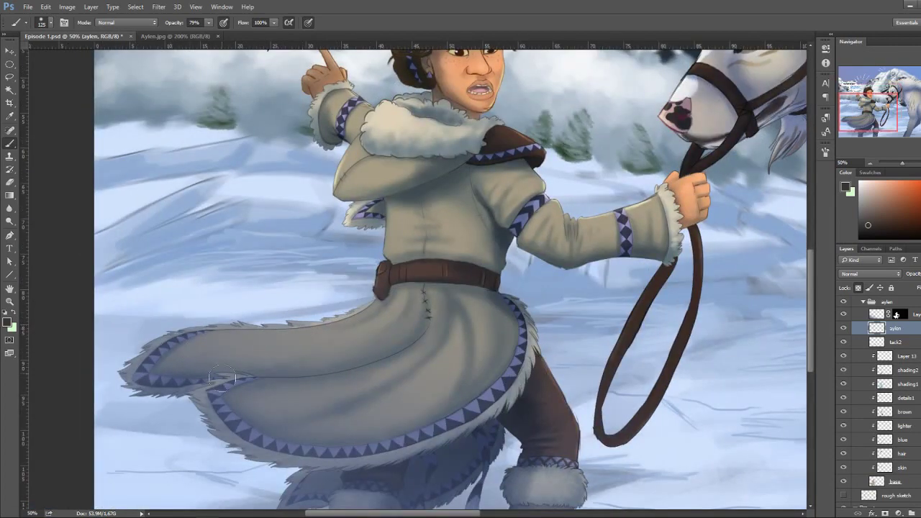
Resample the coat colour, enlarge the brush to 200, and save Episode 1.psd
{"action": "left_click", "coordinate": [393, 273], "text": "alt"}
{"action": "scroll", "coordinate": [301, 458], "scroll_direction": "down", "scroll_amount": 2}
{"action": "scroll", "coordinate": [300, 458], "scroll_direction": "right", "scroll_amount": 1}
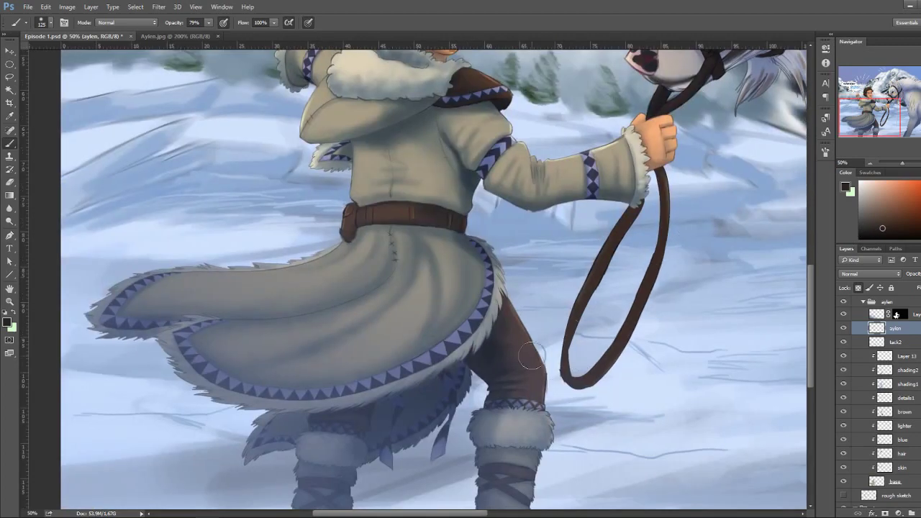
{"action": "key", "text": "bracketright"}
{"action": "key", "text": "bracketright"}
{"action": "key", "text": "bracketright"}
{"action": "key", "text": "ctrl+minus"}
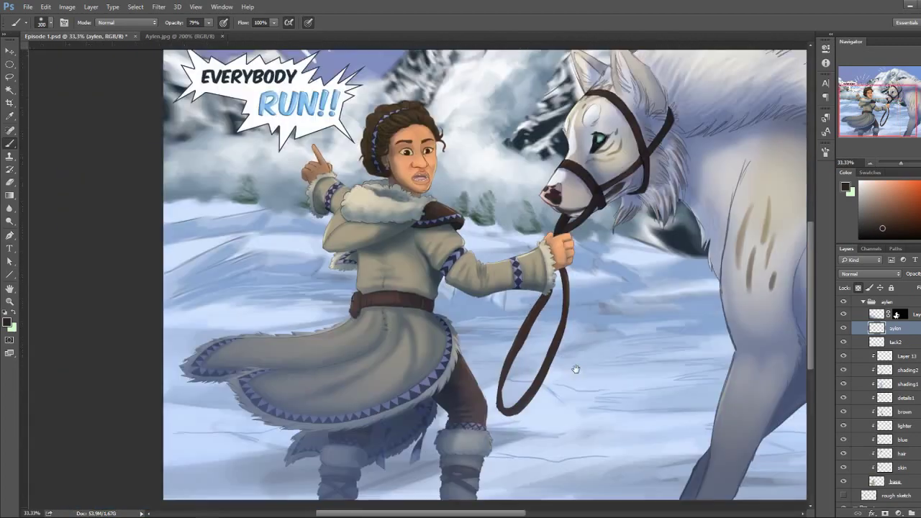
{"action": "key", "text": "ctrl+s"}
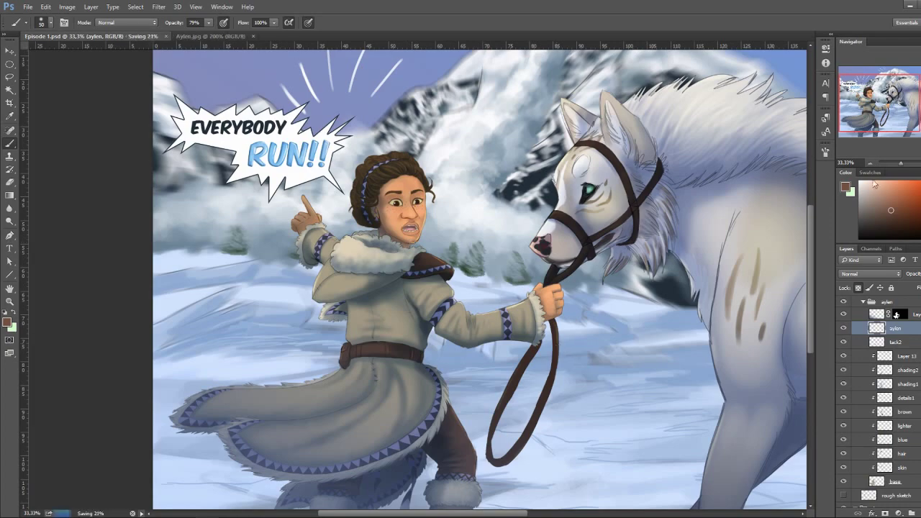
Show the fg group's prayer flags and poles, select Layer 7 and pick a red
{"action": "key", "text": "ctrl+minus"}
{"action": "left_click", "coordinate": [862, 300]}
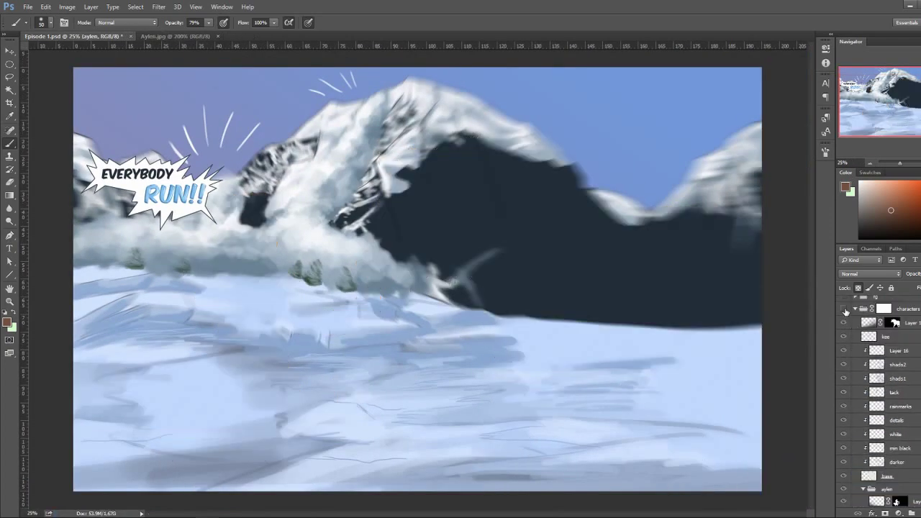
{"action": "left_click", "coordinate": [843, 314]}
{"action": "left_click", "coordinate": [854, 388]}
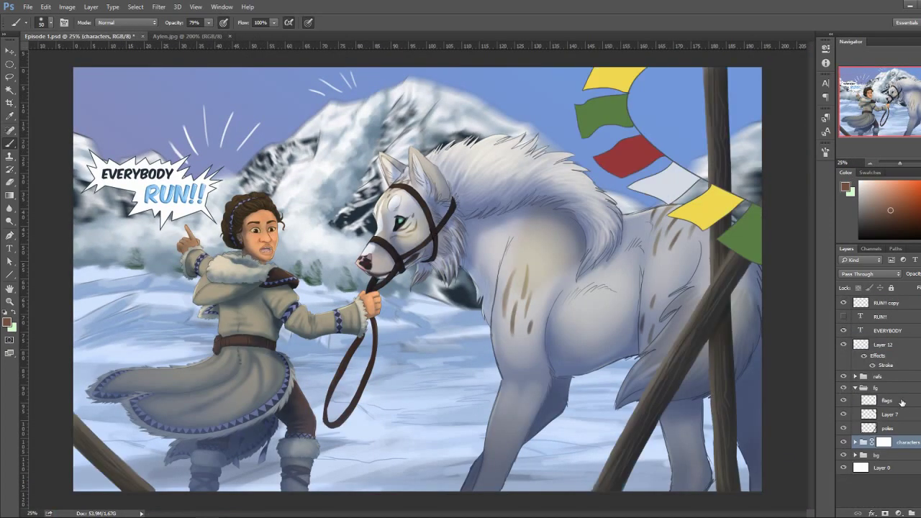
{"action": "left_click", "coordinate": [892, 400]}
{"action": "left_click", "coordinate": [625, 147], "text": "alt"}
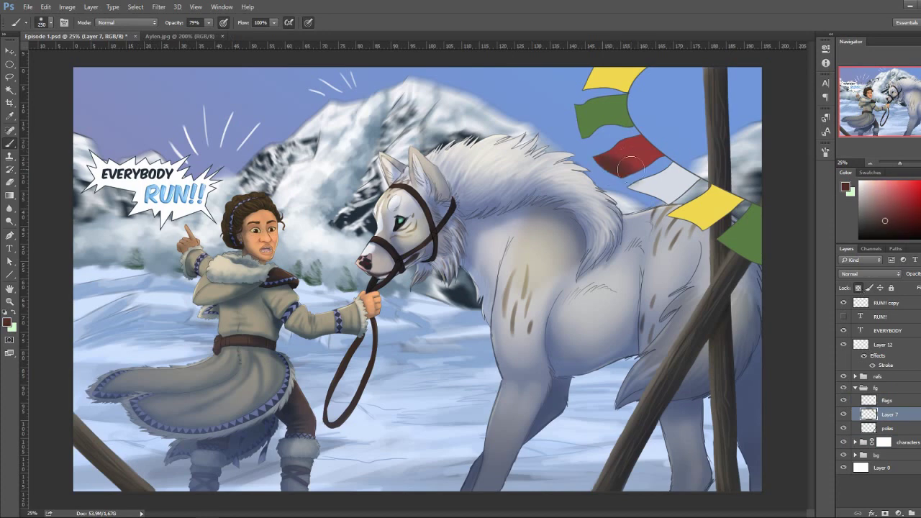
Darken the red flag's lower part, sample green and yellow, and set brush size 105
{"action": "left_click_drag", "start_coordinate": [605, 162], "coordinate": [662, 169]}
{"action": "left_click", "coordinate": [604, 108], "text": "alt"}
{"action": "key", "text": "bracketleft"}
{"action": "key", "text": "bracketleft"}
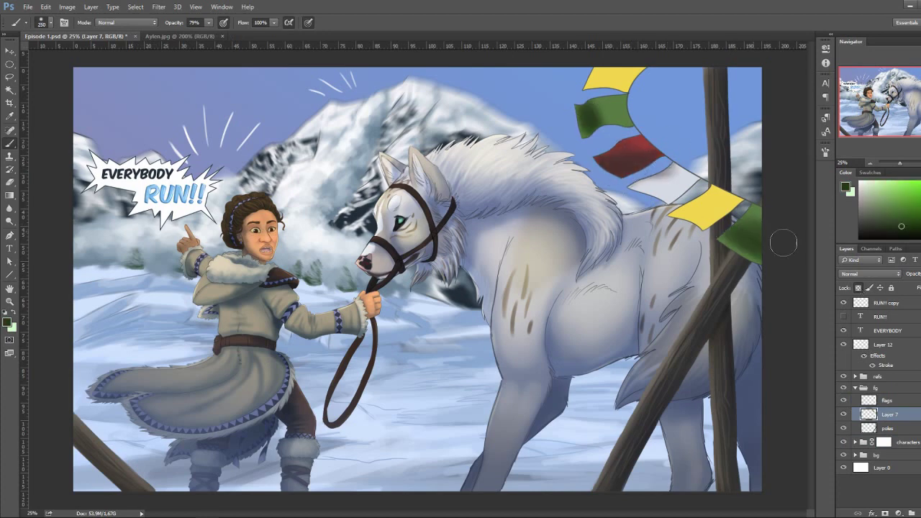
{"action": "left_click", "coordinate": [703, 209], "text": "alt"}
{"action": "right_click", "coordinate": [702, 209]}
{"action": "left_click_drag", "start_coordinate": [763, 220], "coordinate": [740, 221]}
{"action": "key", "text": "Return"}
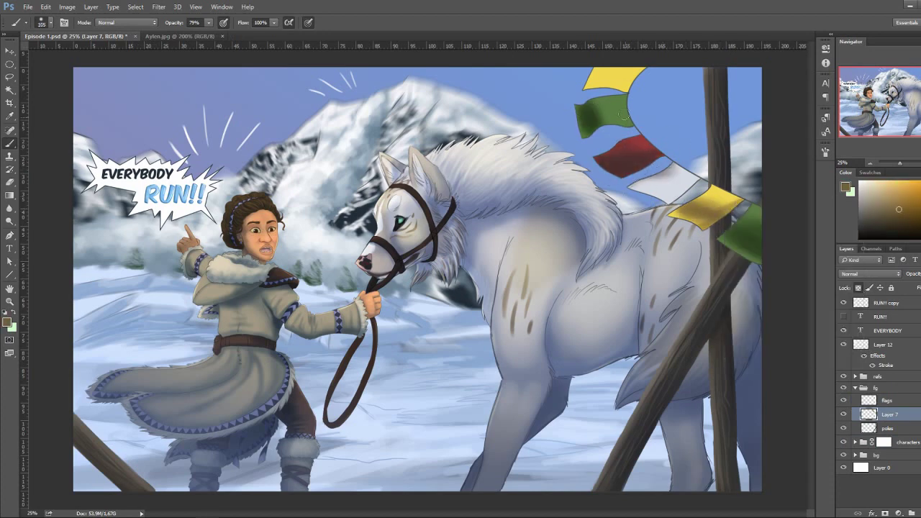
Sample yellow, red, green, white and navy-purple colours from the prayer flags
{"action": "left_click", "coordinate": [605, 81], "text": "alt"}
{"action": "left_click", "coordinate": [641, 166], "text": "alt"}
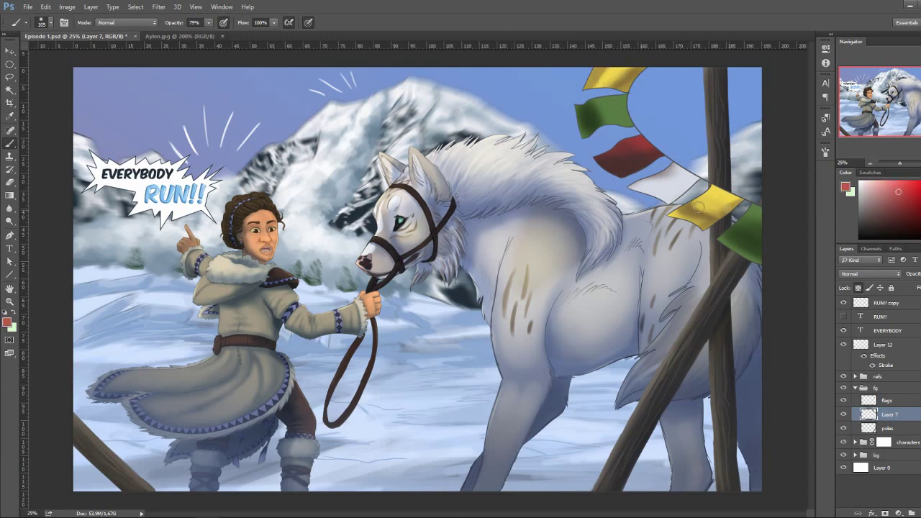
{"action": "left_click", "coordinate": [608, 112], "text": "alt"}
{"action": "left_click", "coordinate": [663, 189], "text": "alt"}
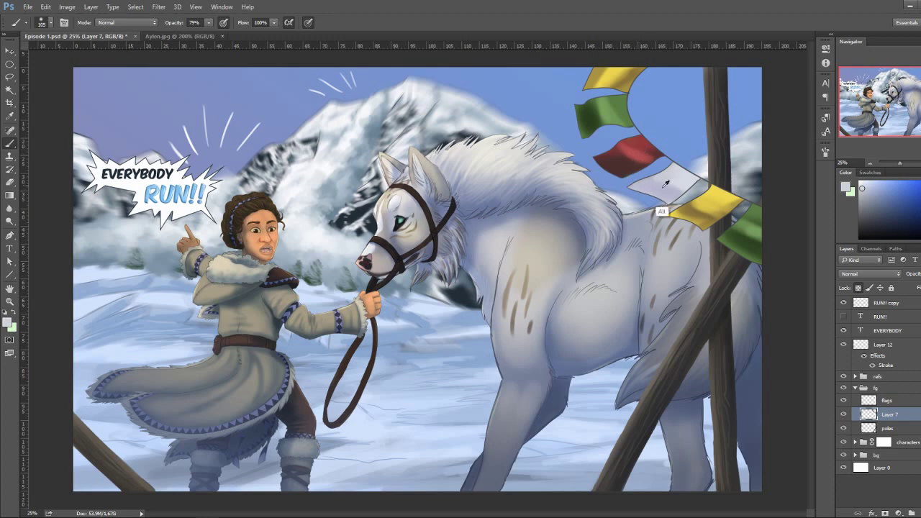
{"action": "left_click", "coordinate": [660, 210], "text": "alt"}
{"action": "left_click", "coordinate": [587, 132], "text": "alt"}
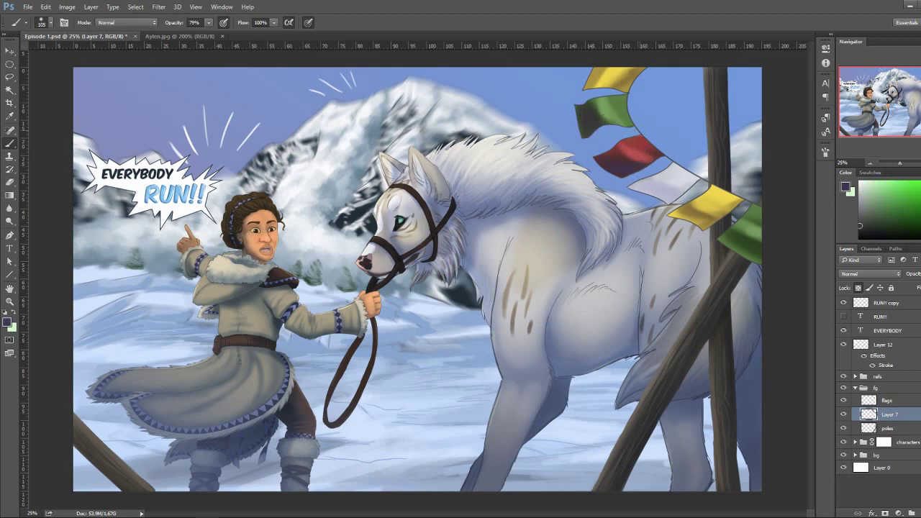
{"action": "left_click", "coordinate": [616, 108], "text": "alt"}
{"action": "left_click", "coordinate": [691, 193], "text": "alt"}
Refine the green shade, try yellow and greys, then settle on the flag's dark red
{"action": "left_click", "coordinate": [746, 245], "text": "alt"}
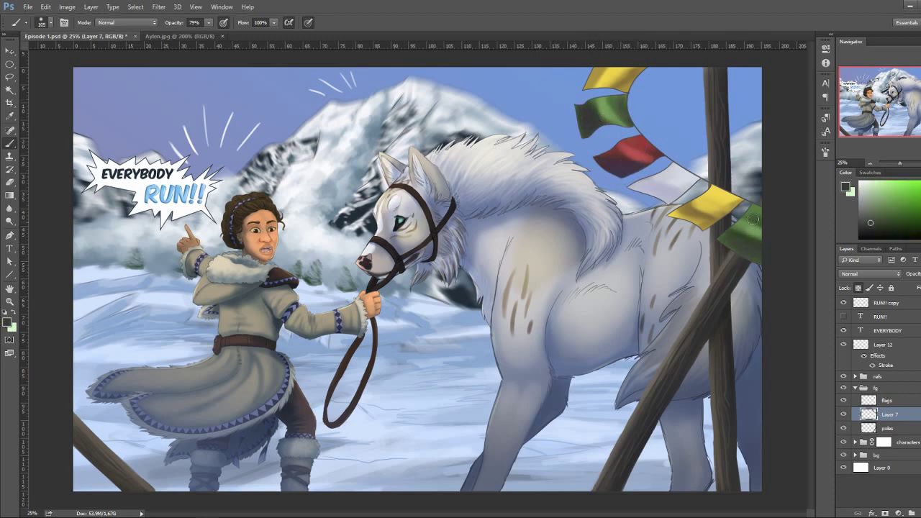
{"action": "left_click", "coordinate": [708, 201], "text": "alt"}
{"action": "left_click", "coordinate": [664, 180], "text": "alt"}
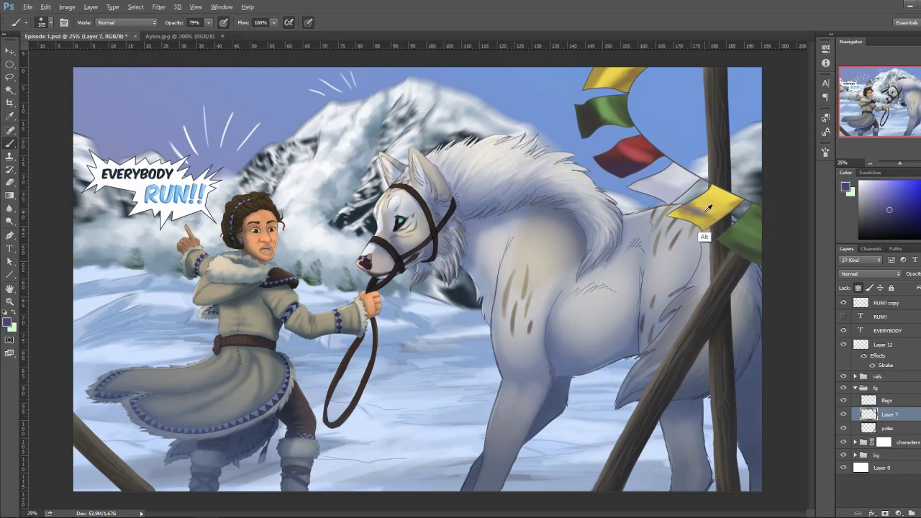
{"action": "left_click", "coordinate": [705, 233], "text": "alt"}
{"action": "left_click", "coordinate": [608, 76], "text": "alt"}
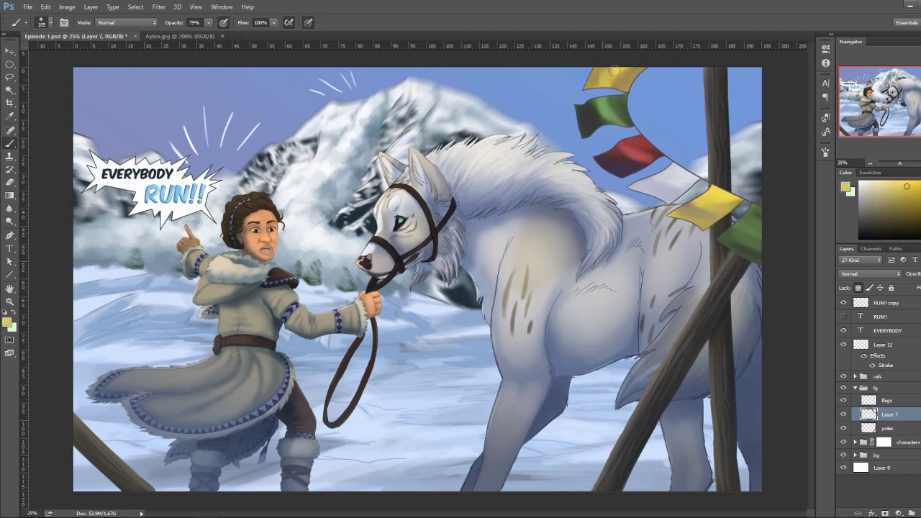
{"action": "left_click", "coordinate": [594, 112], "text": "alt"}
{"action": "left_click", "coordinate": [759, 222], "text": "alt"}
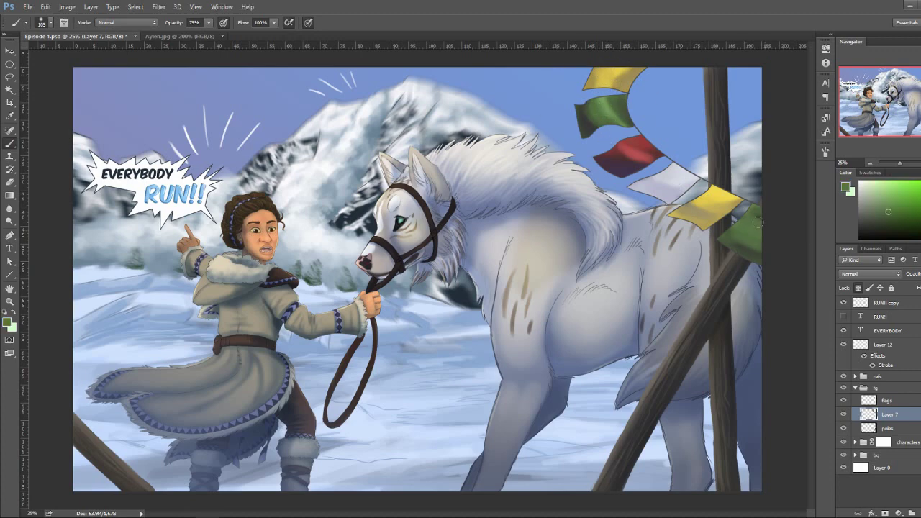
{"action": "left_click", "coordinate": [637, 164], "text": "alt"}
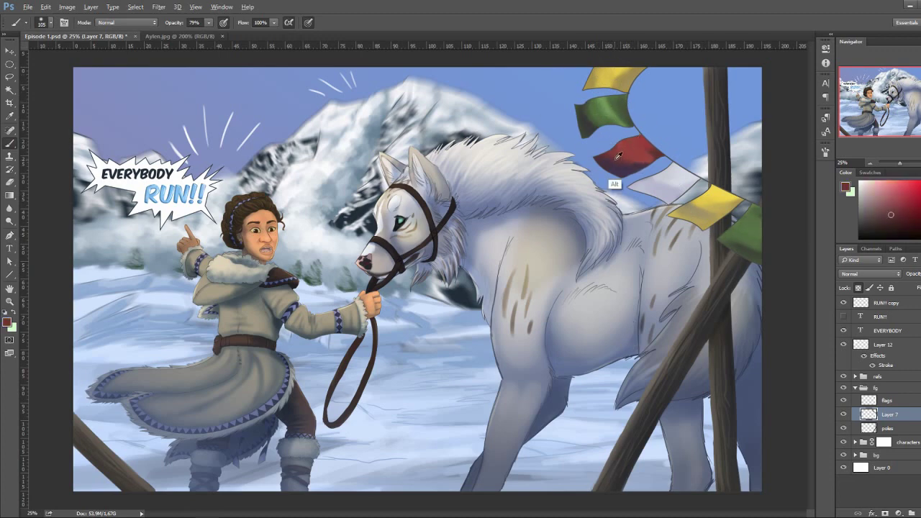
Box Blur the poles layer at radius 24, repeat it on Layer 7's flags, and save
{"action": "key", "text": "alt+bracketleft"}
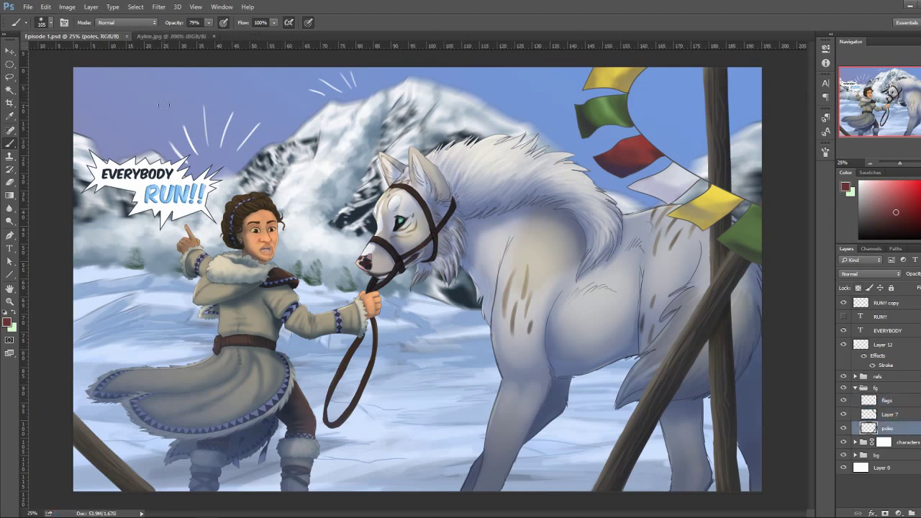
{"action": "left_click", "coordinate": [137, 7]}
{"action": "left_click", "coordinate": [115, 150]}
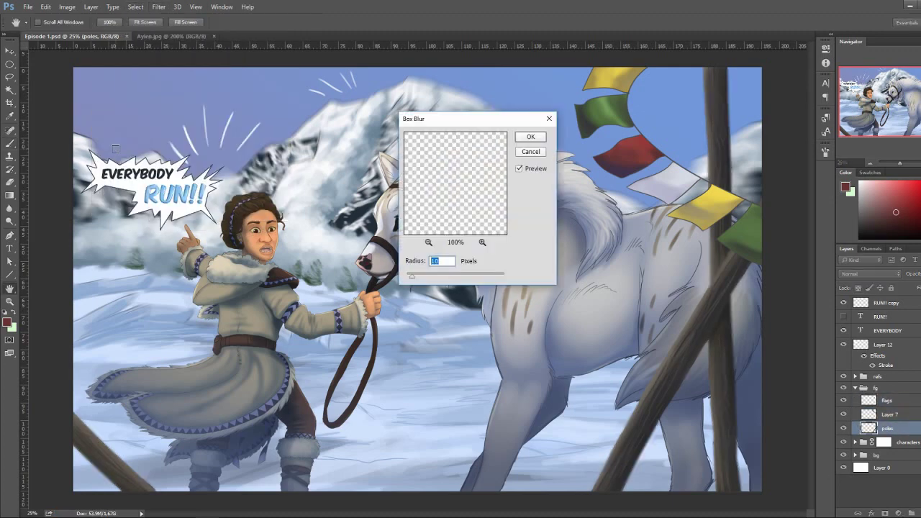
{"action": "type", "text": "24"}
{"action": "key", "text": "Return"}
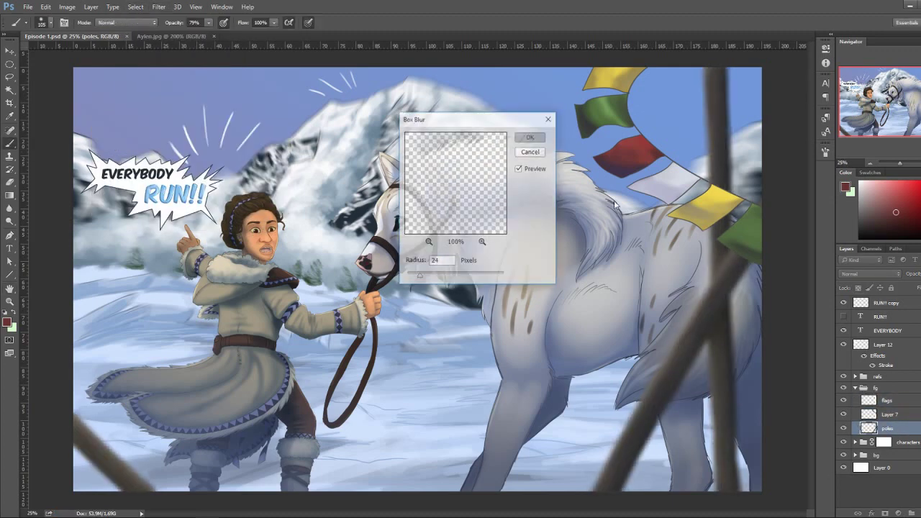
{"action": "key", "text": "alt+bracketright"}
{"action": "key", "text": "ctrl+f"}
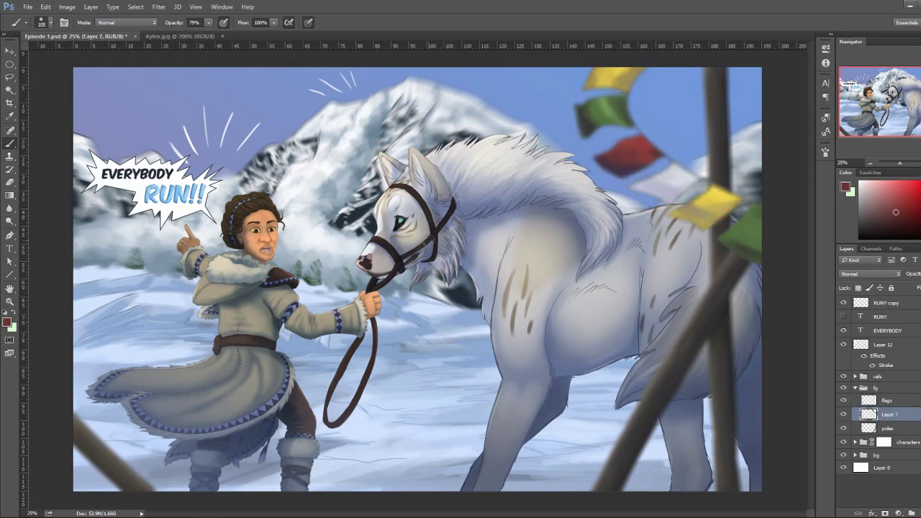
{"action": "key", "text": "ctrl+s"}
Duplicate the characters group as a copy and merge all its layers into one layer
{"action": "key", "text": "v"}
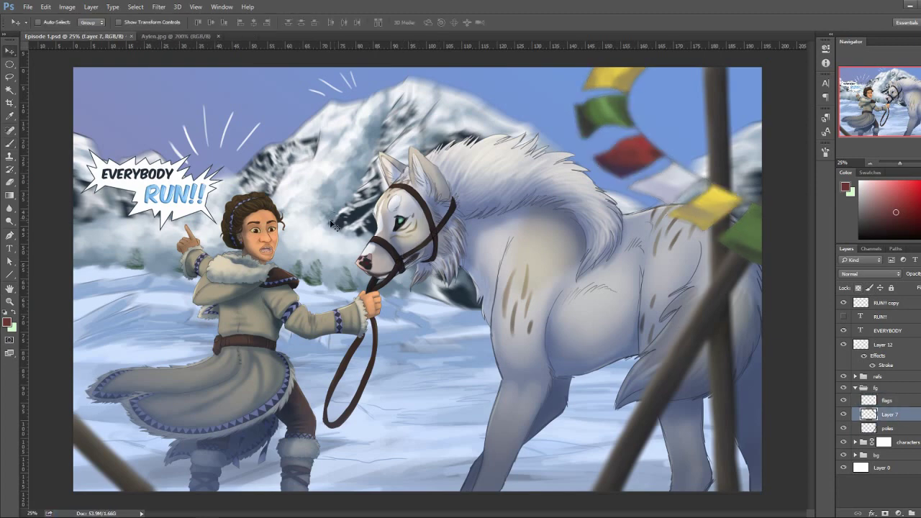
{"action": "right_click", "coordinate": [885, 442]}
{"action": "left_click", "coordinate": [849, 148]}
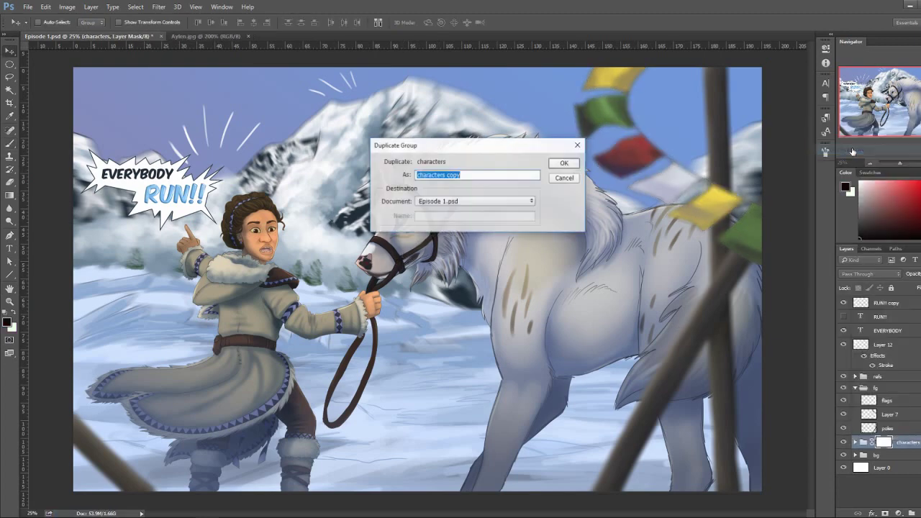
{"action": "left_click", "coordinate": [568, 162]}
{"action": "scroll", "coordinate": [877, 396], "scroll_direction": "down", "scroll_amount": 5}
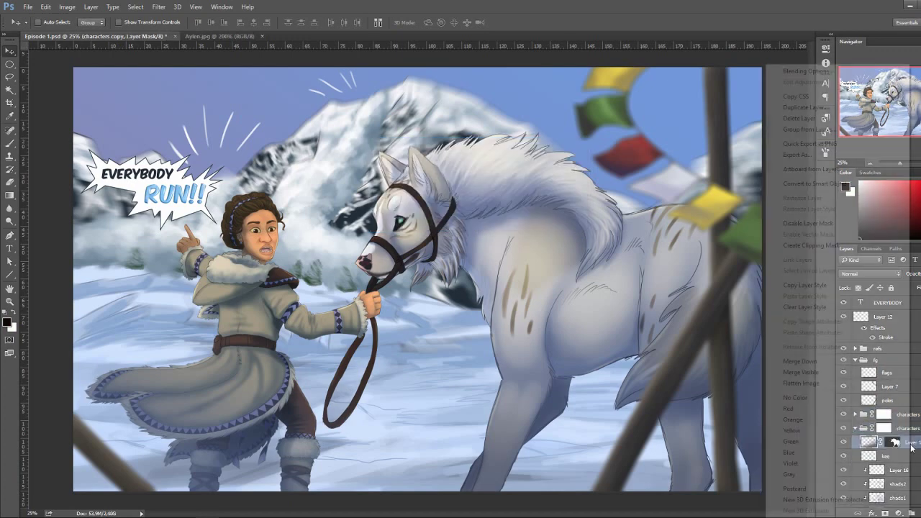
{"action": "left_click", "coordinate": [895, 426]}
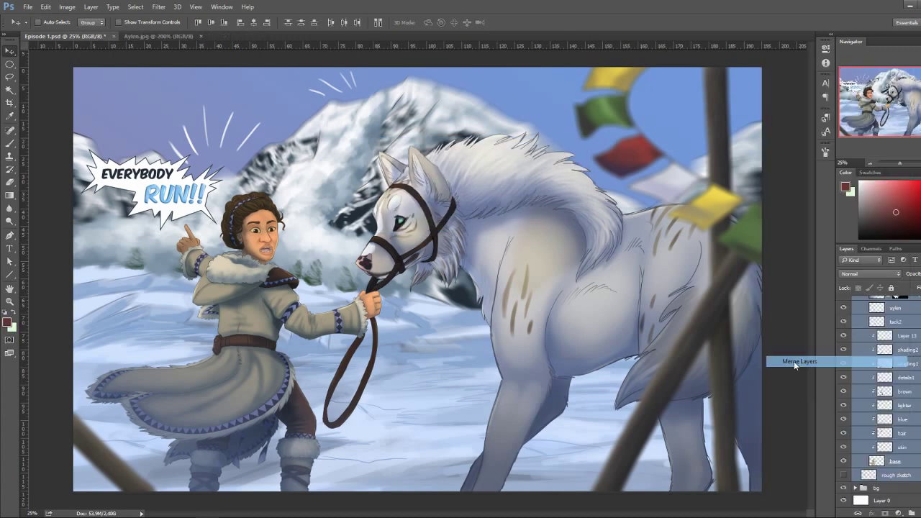
{"action": "left_click_drag", "start_coordinate": [896, 425], "coordinate": [740, 364]}
{"action": "left_click", "coordinate": [158, 6]}
{"action": "mouse_move", "coordinate": [165, 117]}
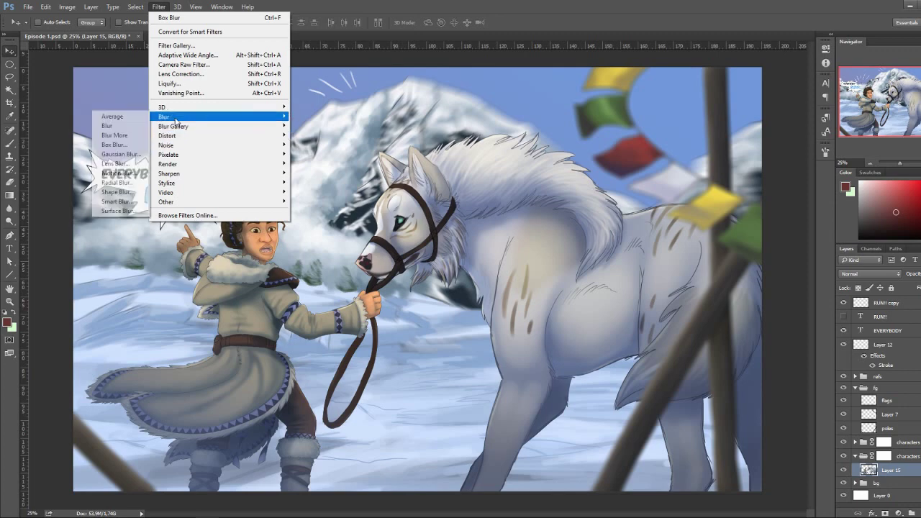
Try Radial Blur, then apply a Motion Blur at -45° to the merged characters copy
{"action": "left_click", "coordinate": [117, 181]}
{"action": "left_click", "coordinate": [503, 150]}
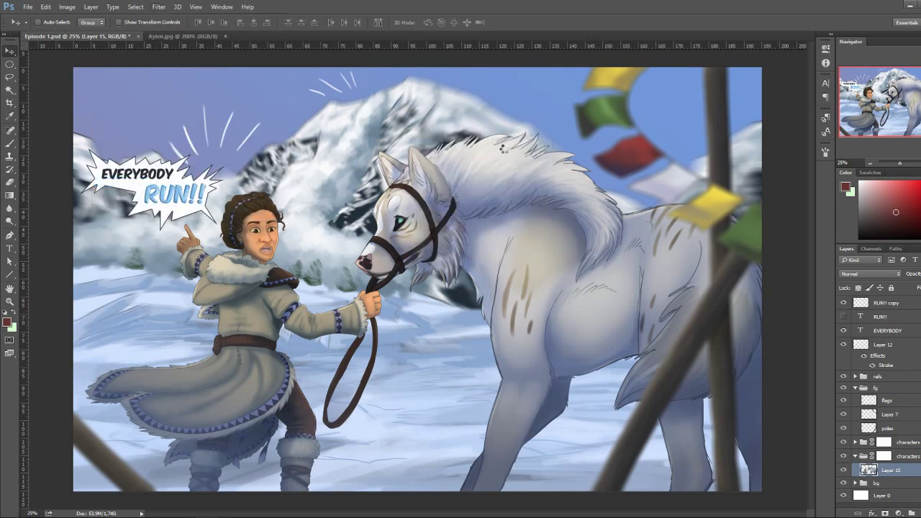
{"action": "left_click", "coordinate": [158, 7]}
{"action": "mouse_move", "coordinate": [164, 117]}
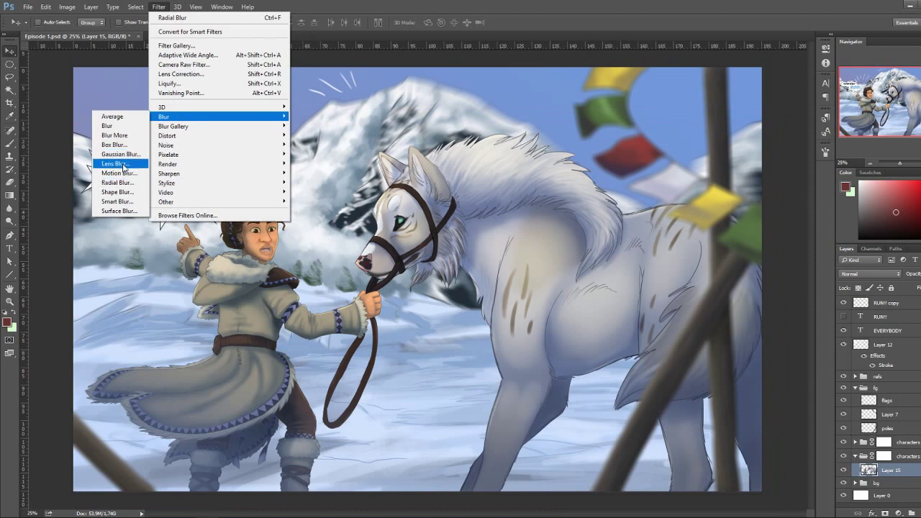
{"action": "left_click", "coordinate": [117, 182]}
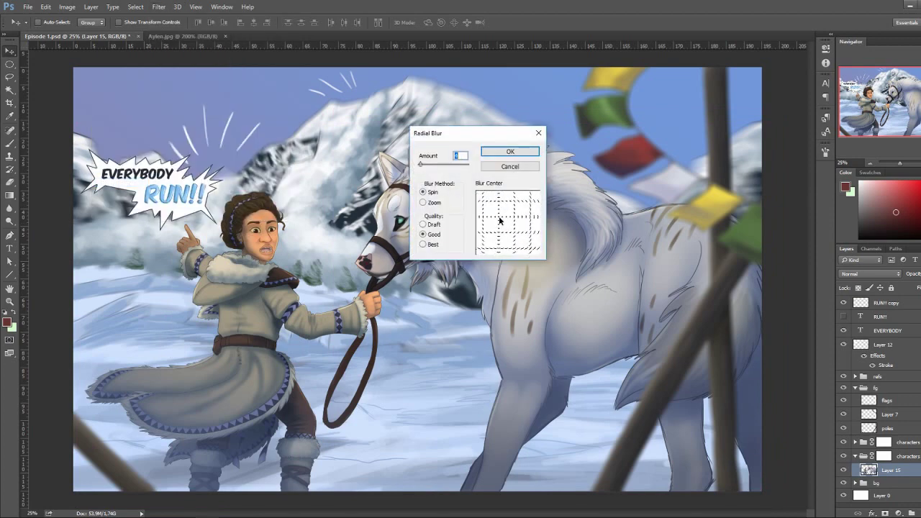
{"action": "left_click", "coordinate": [512, 152]}
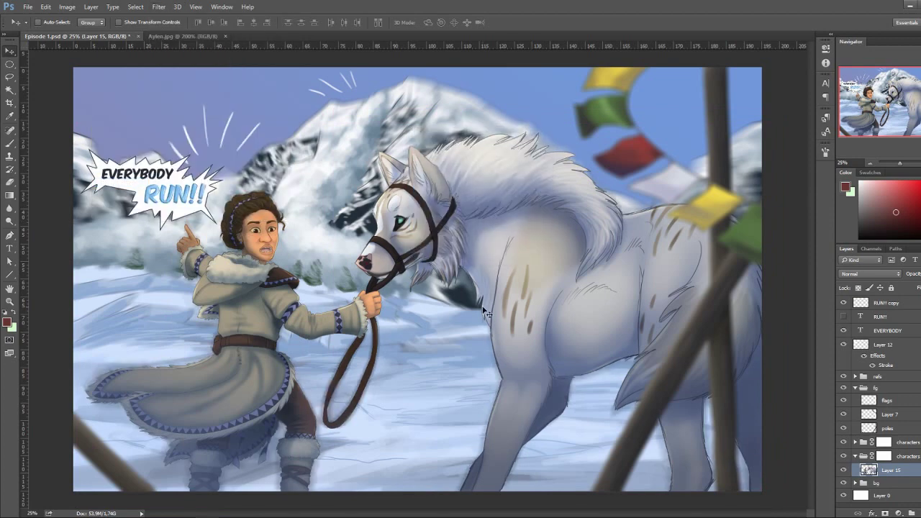
{"action": "left_click", "coordinate": [158, 6]}
{"action": "mouse_move", "coordinate": [164, 116]}
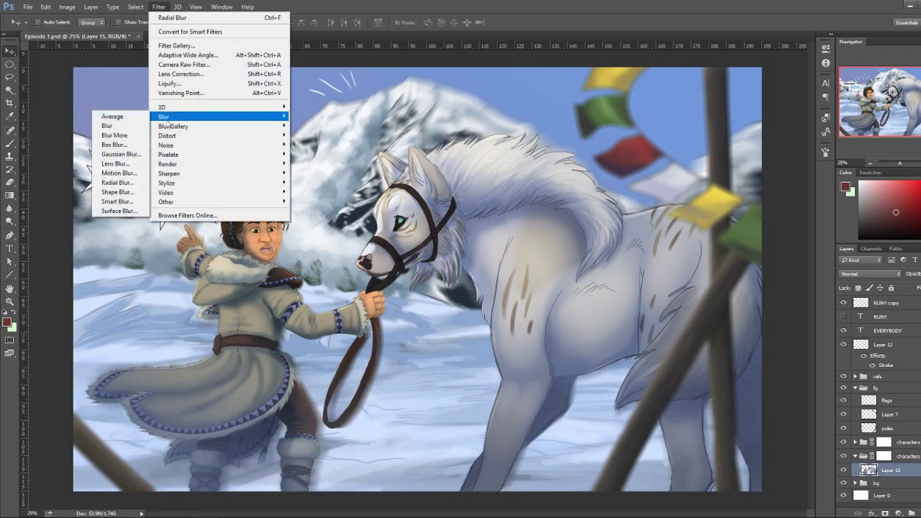
{"action": "left_click", "coordinate": [119, 172]}
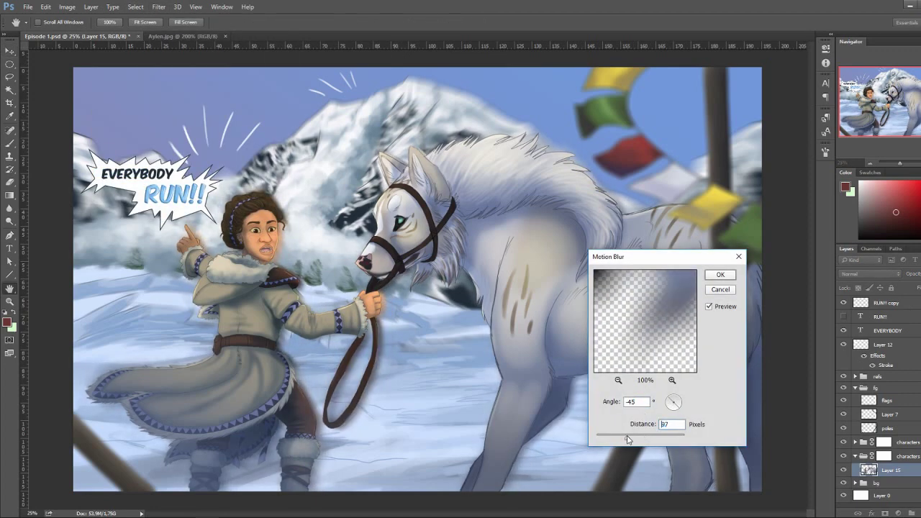
{"action": "left_click", "coordinate": [719, 275]}
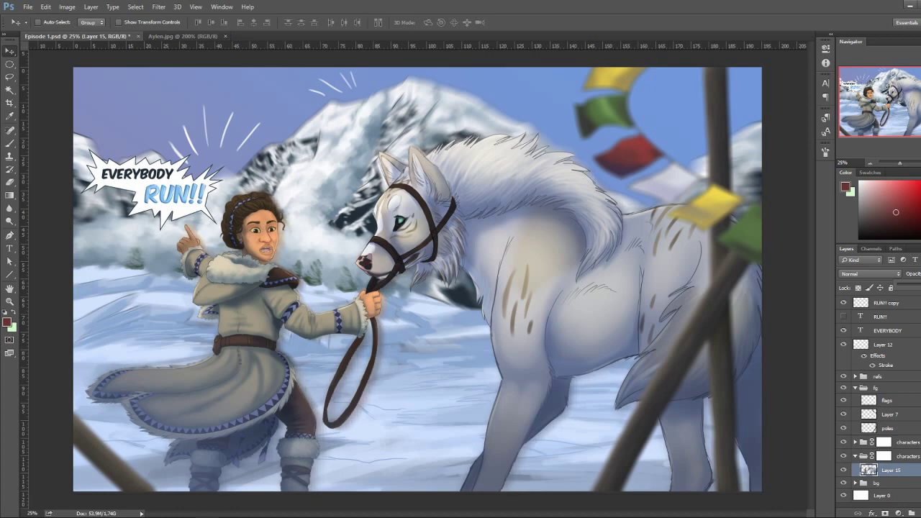
Erase the blur back over the characters, varying the eraser size up to 200
{"action": "key", "text": "e"}
{"action": "right_click", "coordinate": [220, 277]}
{"action": "key", "text": "Escape"}
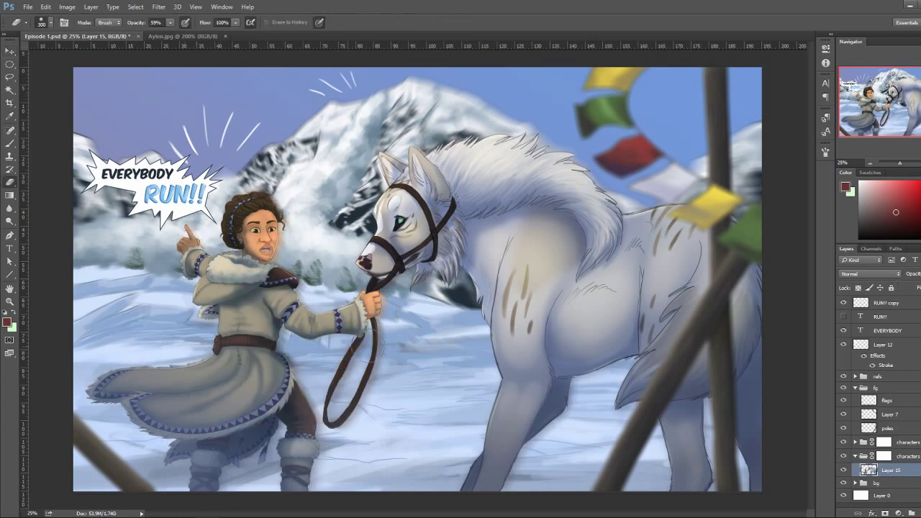
{"action": "key", "text": "bracketright"}
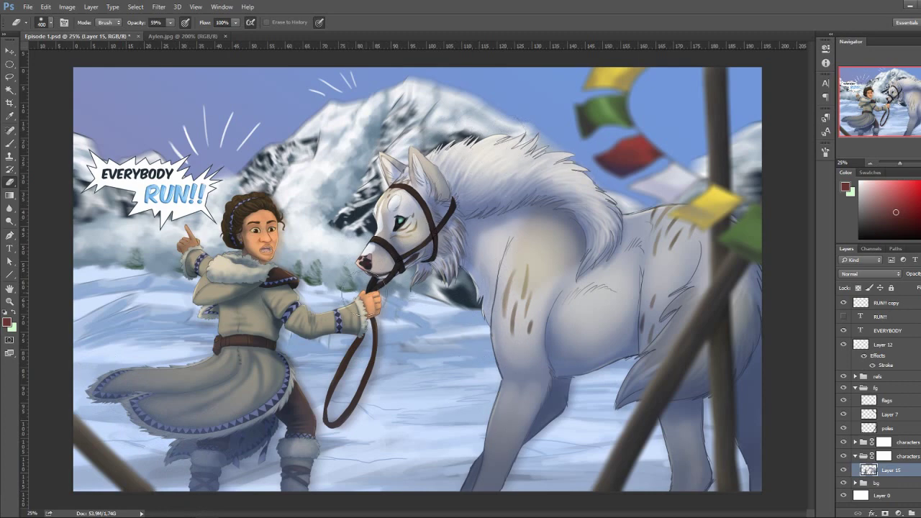
{"action": "key", "text": "bracketleft"}
{"action": "key", "text": "bracketleft"}
{"action": "key", "text": "bracketleft"}
{"action": "key", "text": "bracketright"}
{"action": "key", "text": "bracketright"}
{"action": "key", "text": "bracketright"}
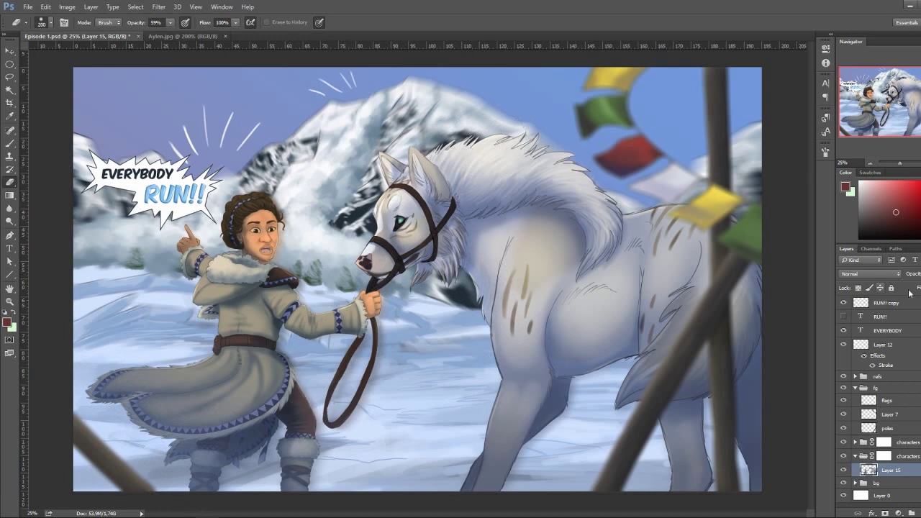
{"action": "key", "text": "bracketright"}
{"action": "key", "text": "bracketright"}
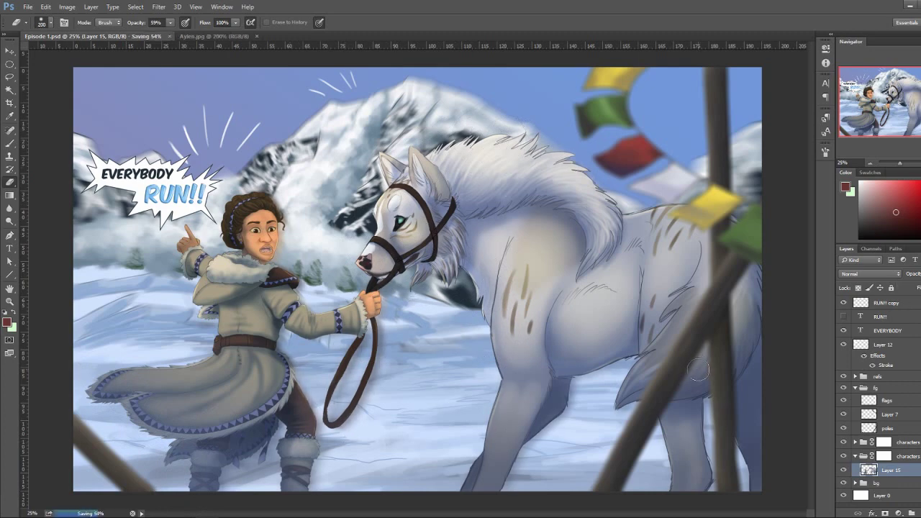
{"action": "left_click", "coordinate": [854, 442]}
{"action": "left_click", "coordinate": [893, 455]}
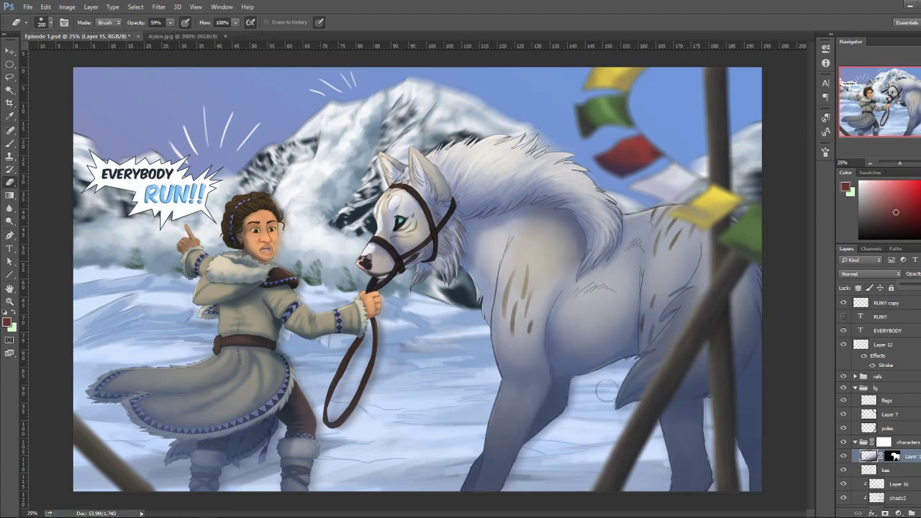
On the aylen group's masked layer, drag blue-grey gradients over the girl's lower coat and legs
{"action": "scroll", "coordinate": [881, 432], "scroll_direction": "down", "scroll_amount": 5}
{"action": "left_click", "coordinate": [878, 405]}
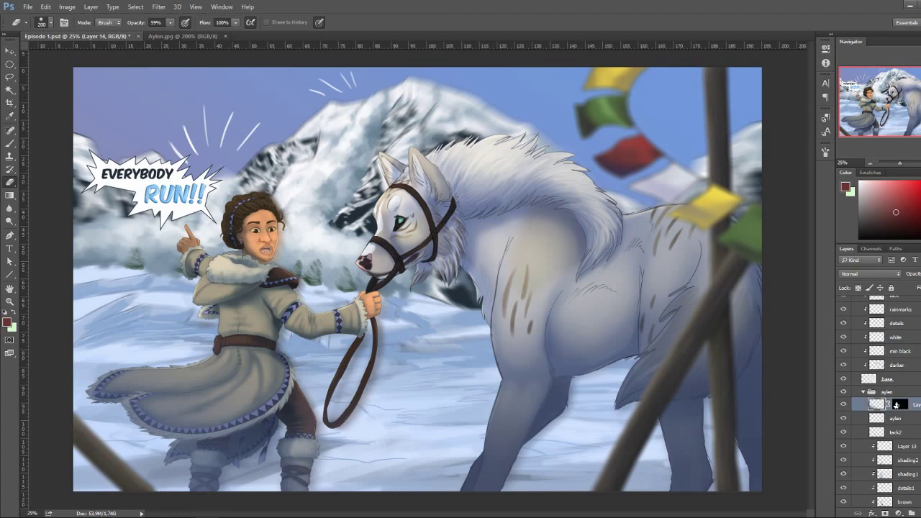
{"action": "key", "text": "g"}
{"action": "left_click", "coordinate": [898, 212]}
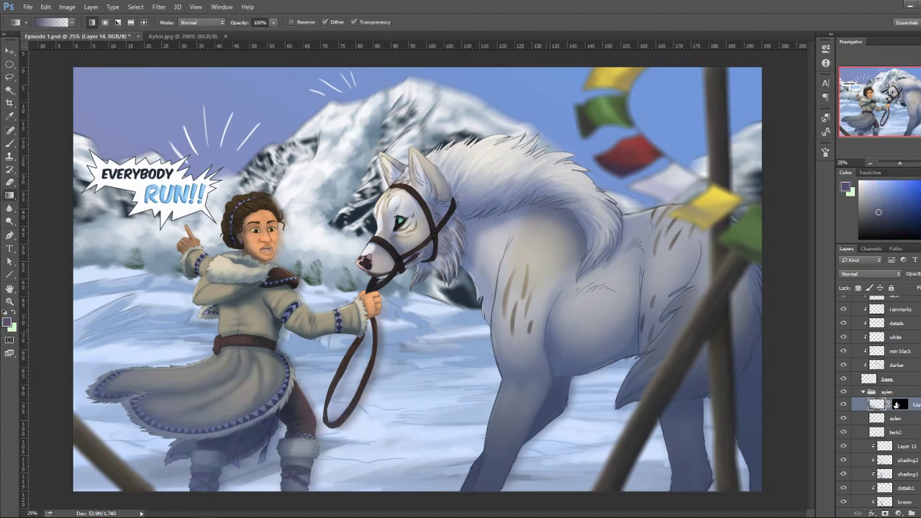
{"action": "left_click_drag", "start_coordinate": [208, 338], "coordinate": [199, 485]}
{"action": "left_click_drag", "start_coordinate": [209, 338], "coordinate": [199, 485]}
{"action": "left_click_drag", "start_coordinate": [246, 350], "coordinate": [215, 497]}
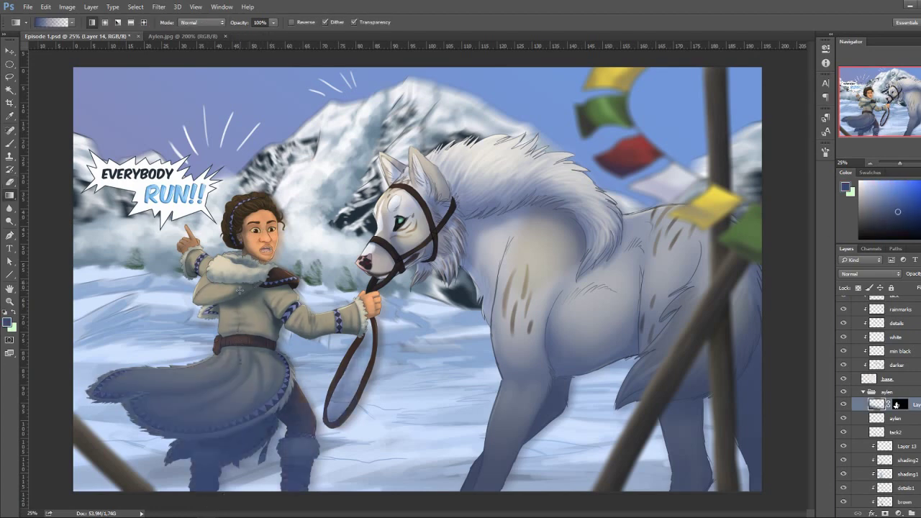
{"action": "left_click_drag", "start_coordinate": [240, 290], "coordinate": [223, 494]}
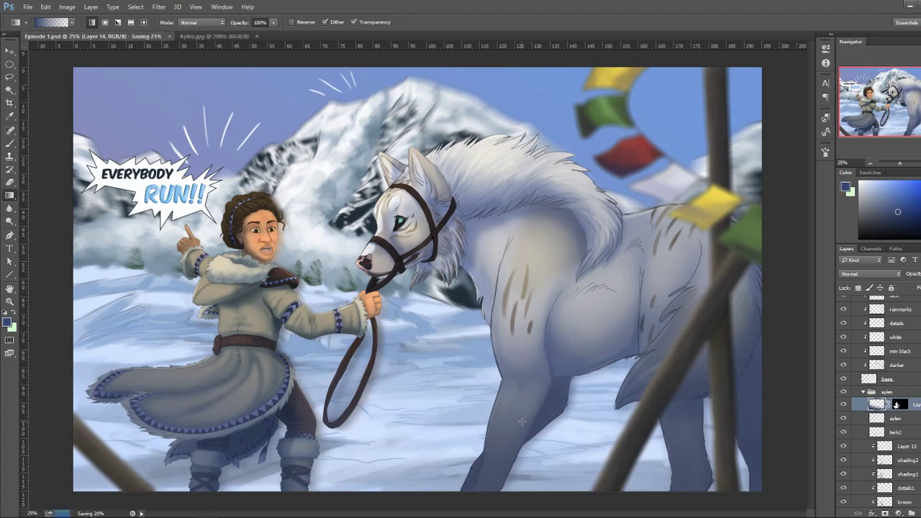
{"action": "scroll", "coordinate": [877, 395], "scroll_direction": "up", "scroll_amount": 5}
On a new top layer, draw a white signature in the lower-right corner and save Episode 1.psd
{"action": "left_click", "coordinate": [886, 316]}
{"action": "left_click", "coordinate": [897, 512]}
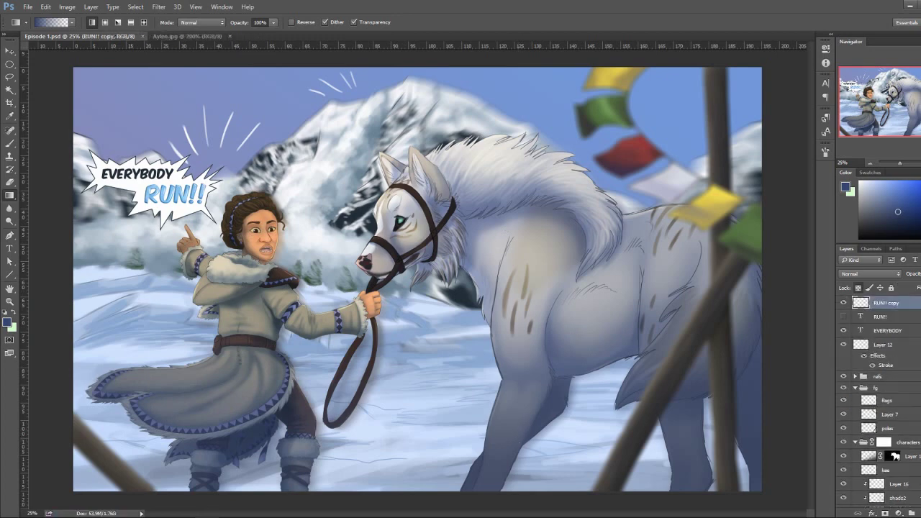
{"action": "key", "text": "b"}
{"action": "right_click", "coordinate": [705, 364]}
{"action": "key", "text": "Return"}
{"action": "right_click", "coordinate": [743, 412]}
{"action": "key", "text": "Return"}
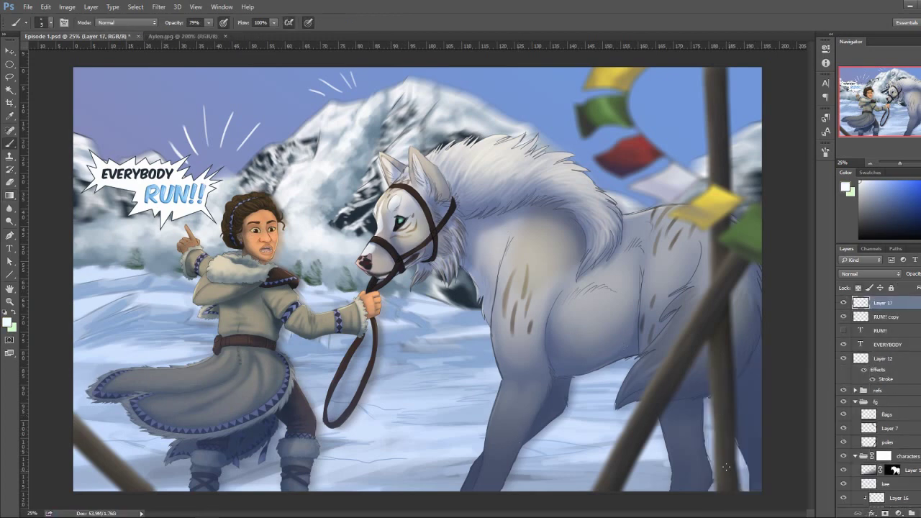
{"action": "key", "text": "v"}
{"action": "key", "text": "ctrl+s"}
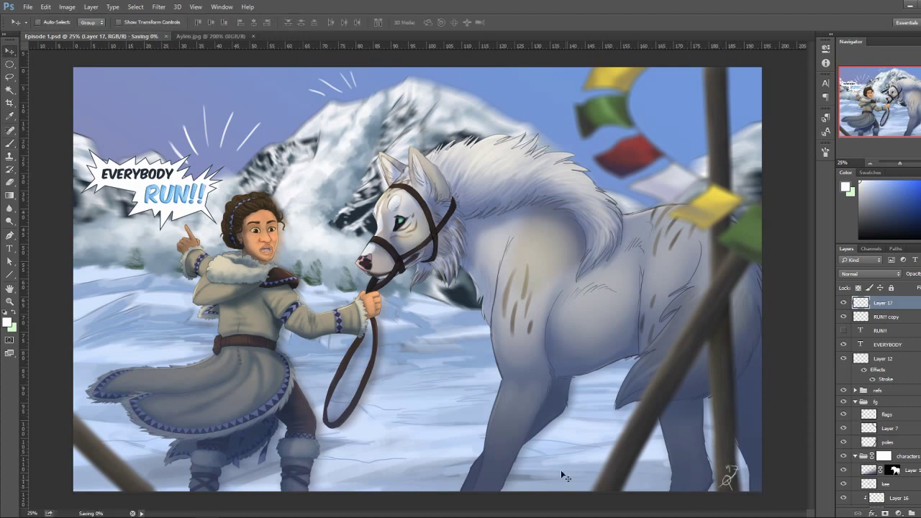